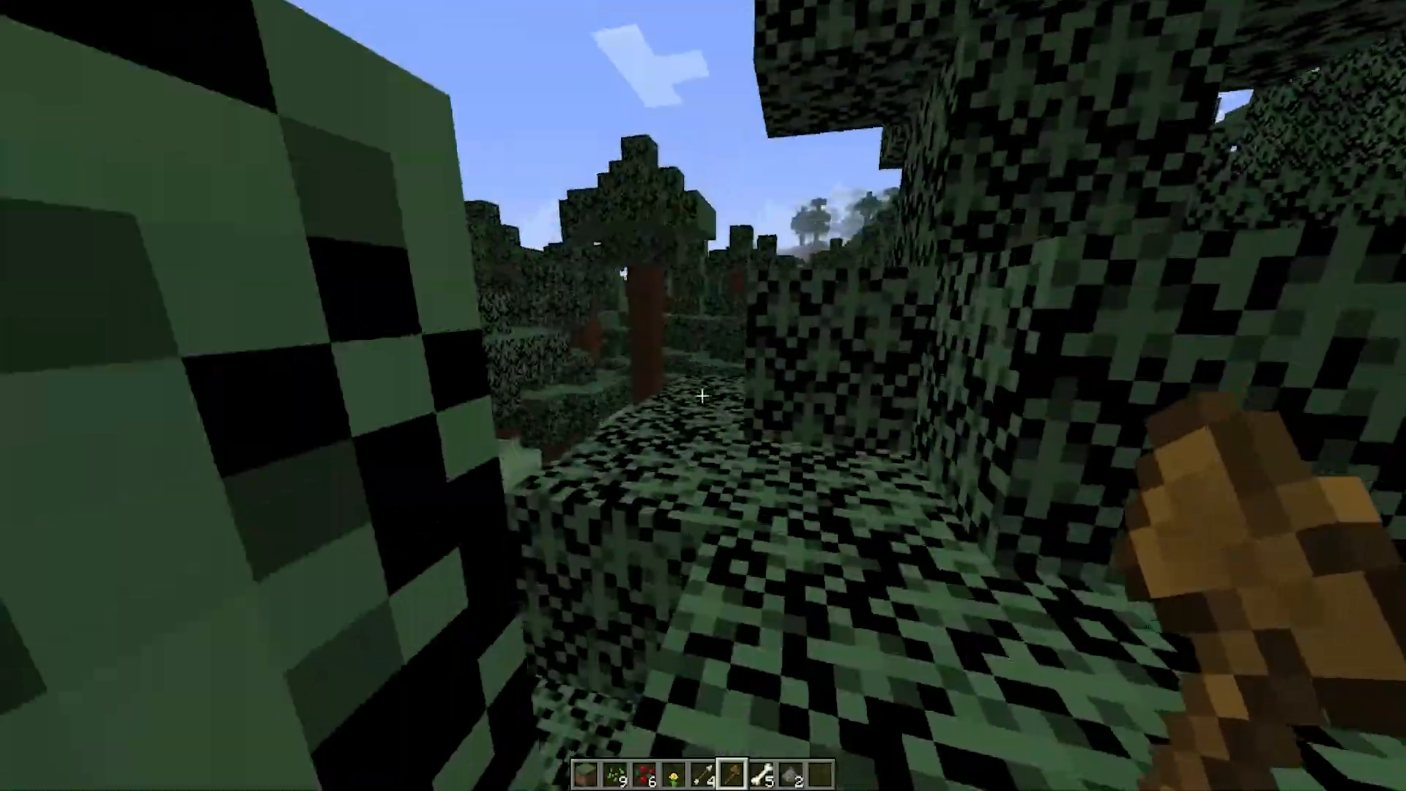
pyautogui.press('w')
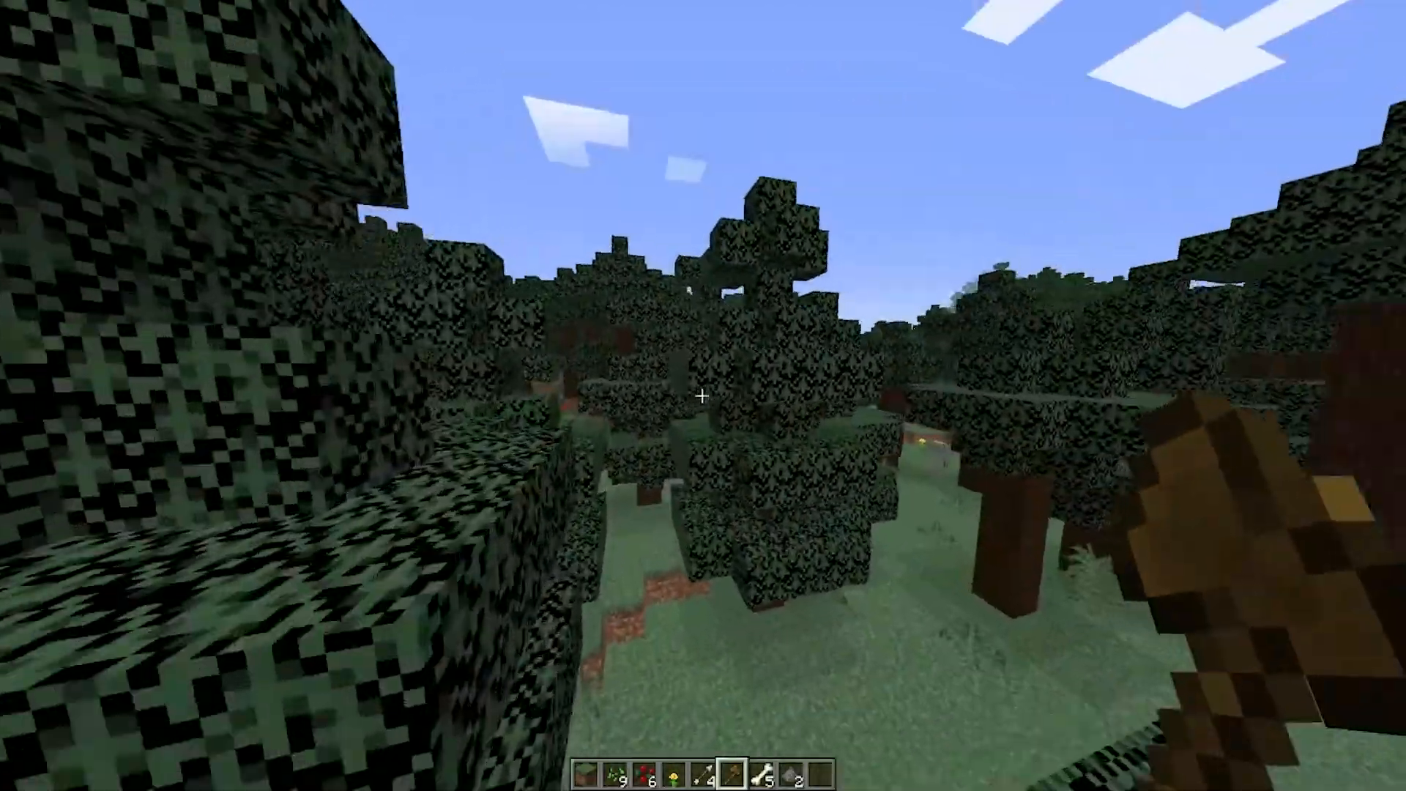
pyautogui.press('w')
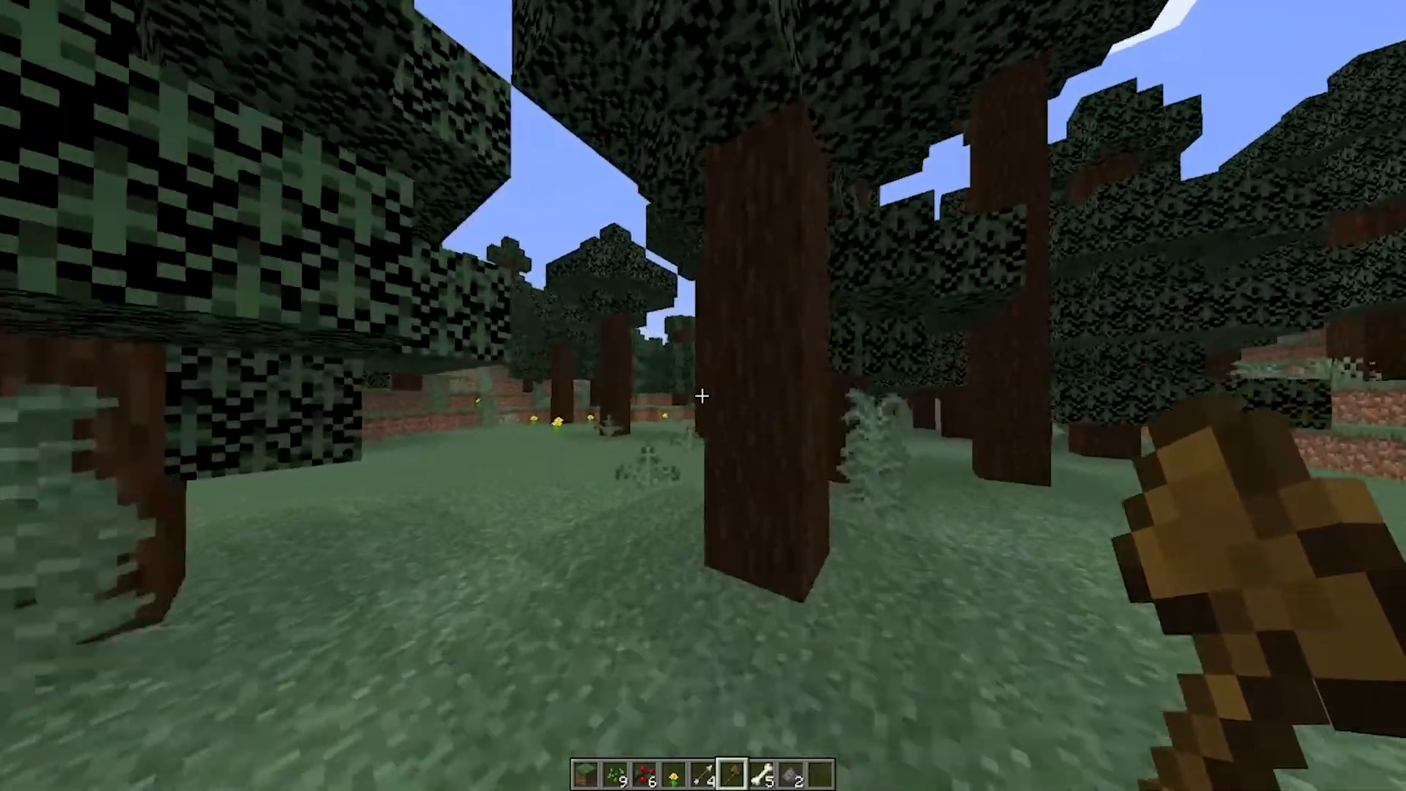
pyautogui.press('w')
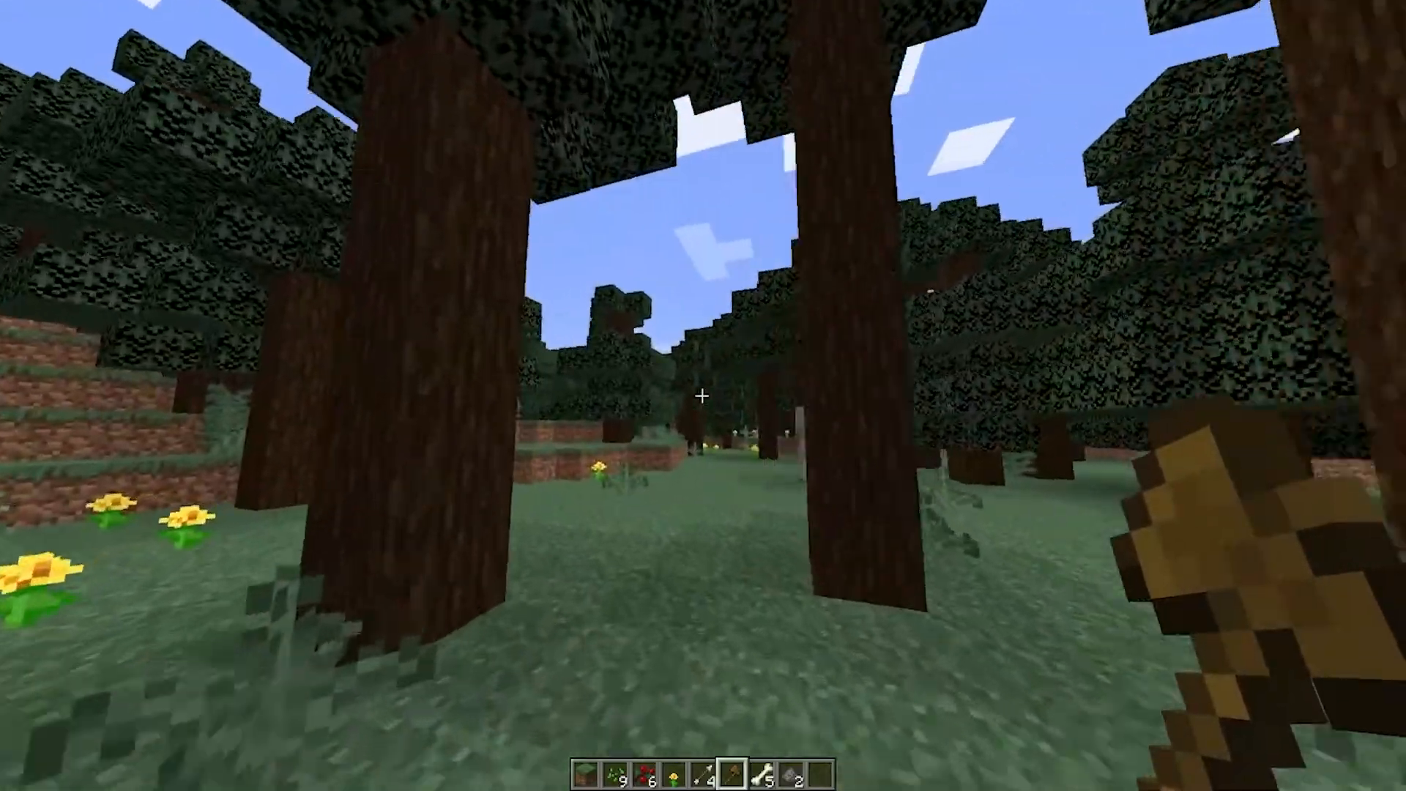
pyautogui.press('w')
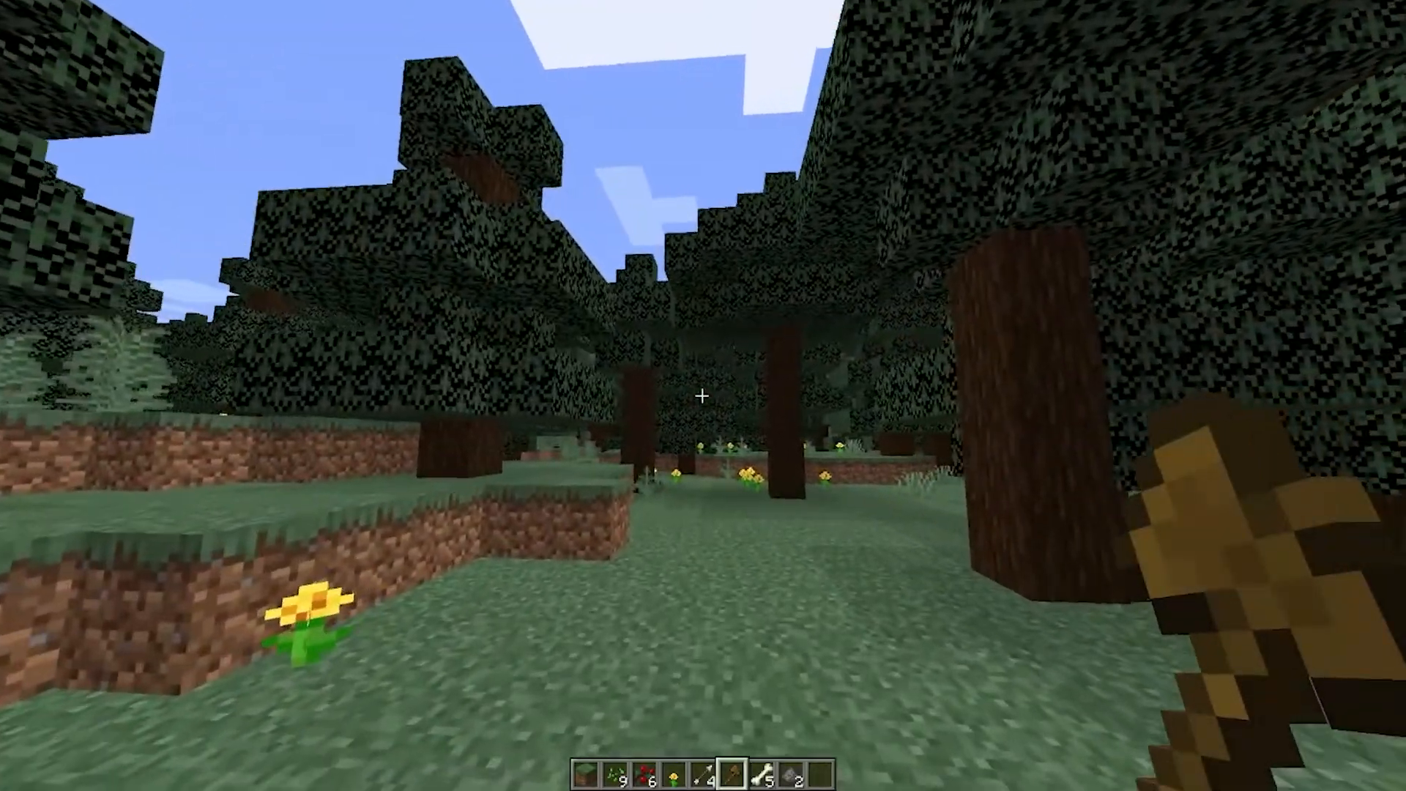
pyautogui.press('w')
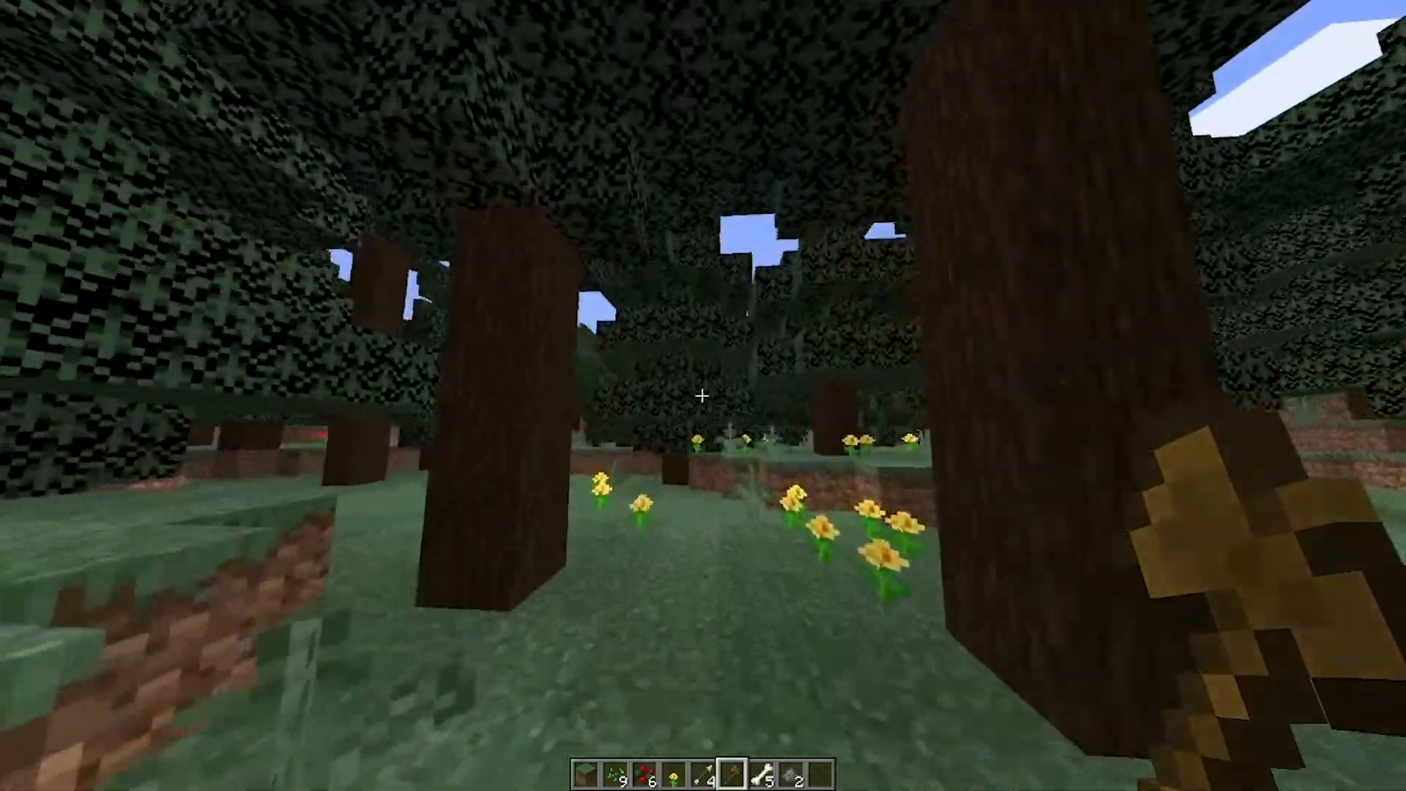
pyautogui.press('w')
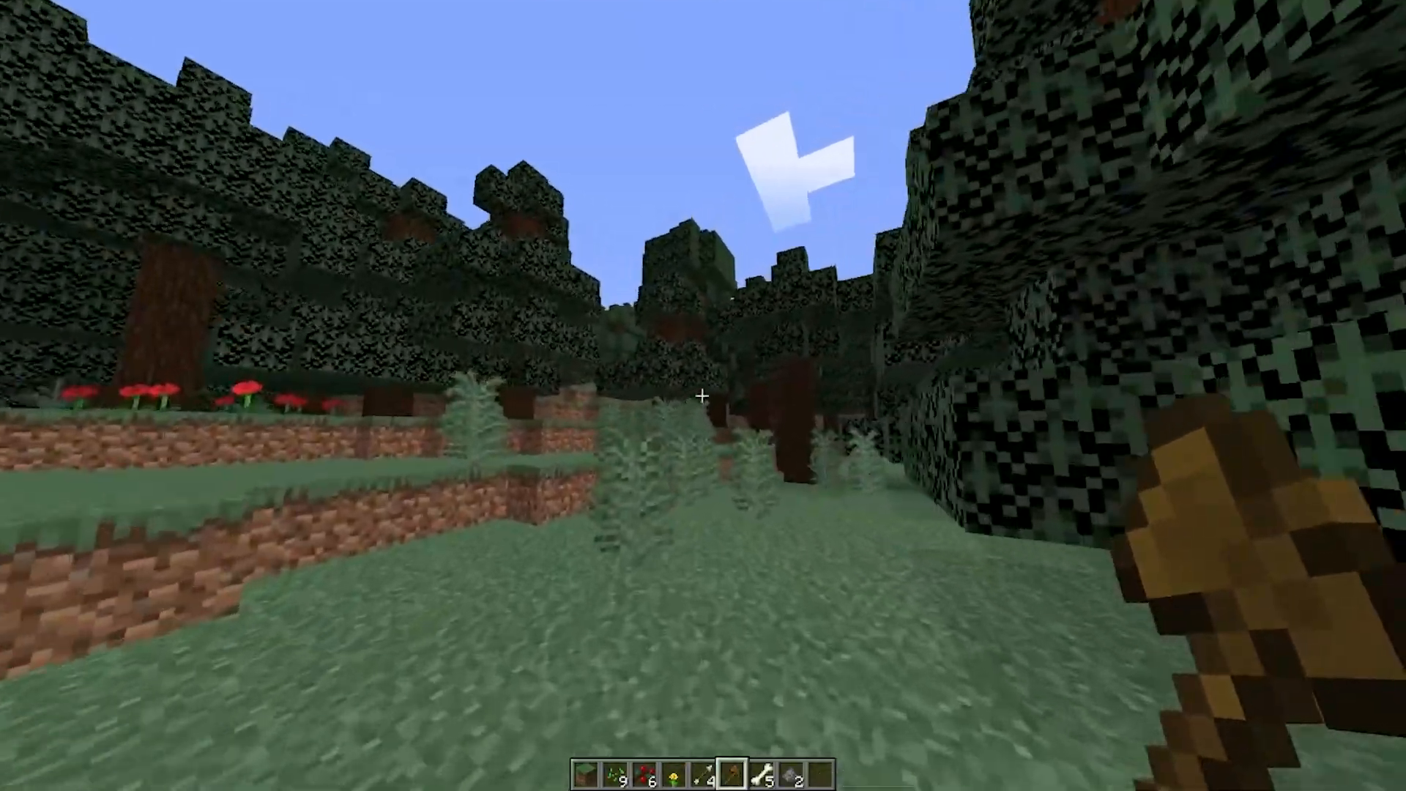
pyautogui.press('w')
pyautogui.scroll(-1, 702, 395)
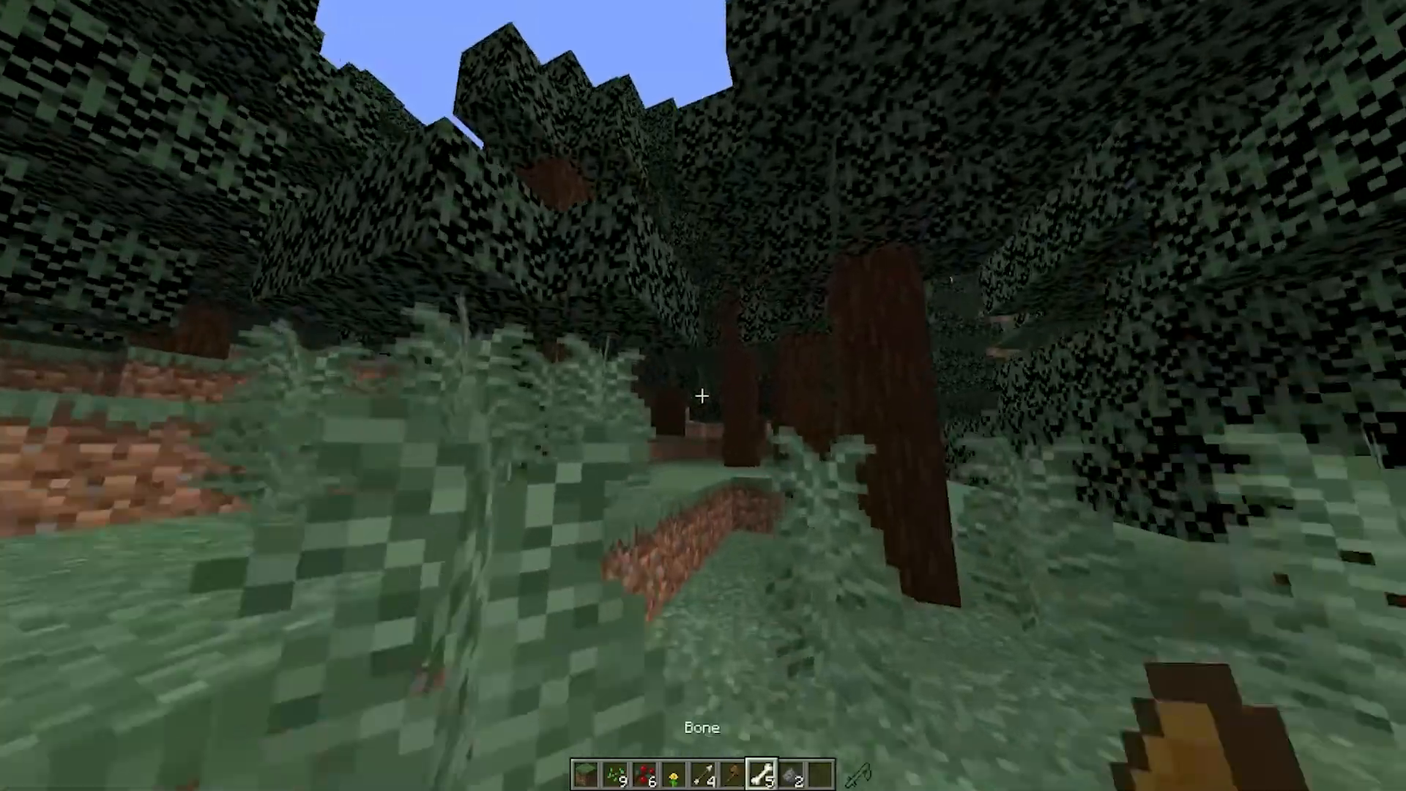
pyautogui.press('w')
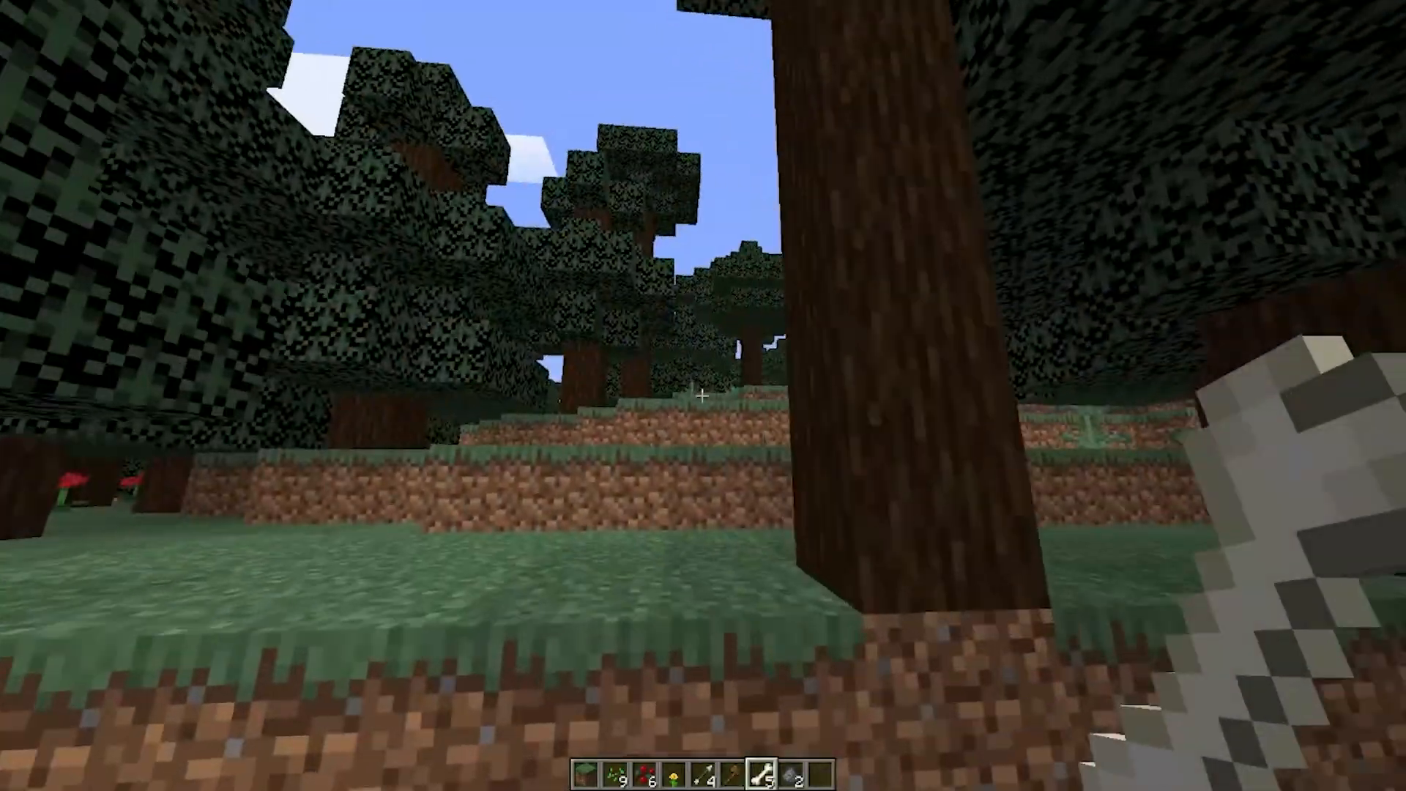
pyautogui.press('w')
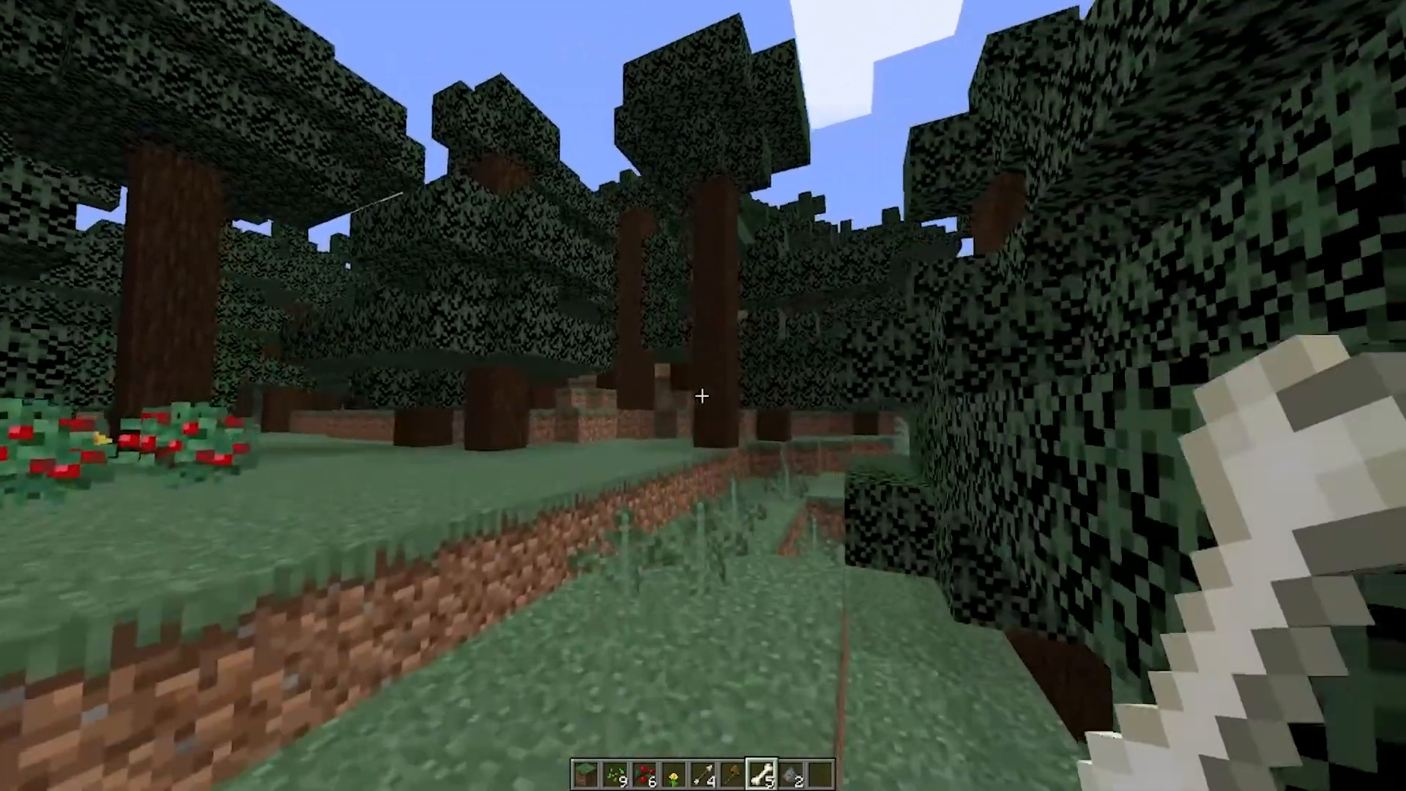
pyautogui.press('w')
pyautogui.press('w')
pyautogui.press('w')
pyautogui.press('w')
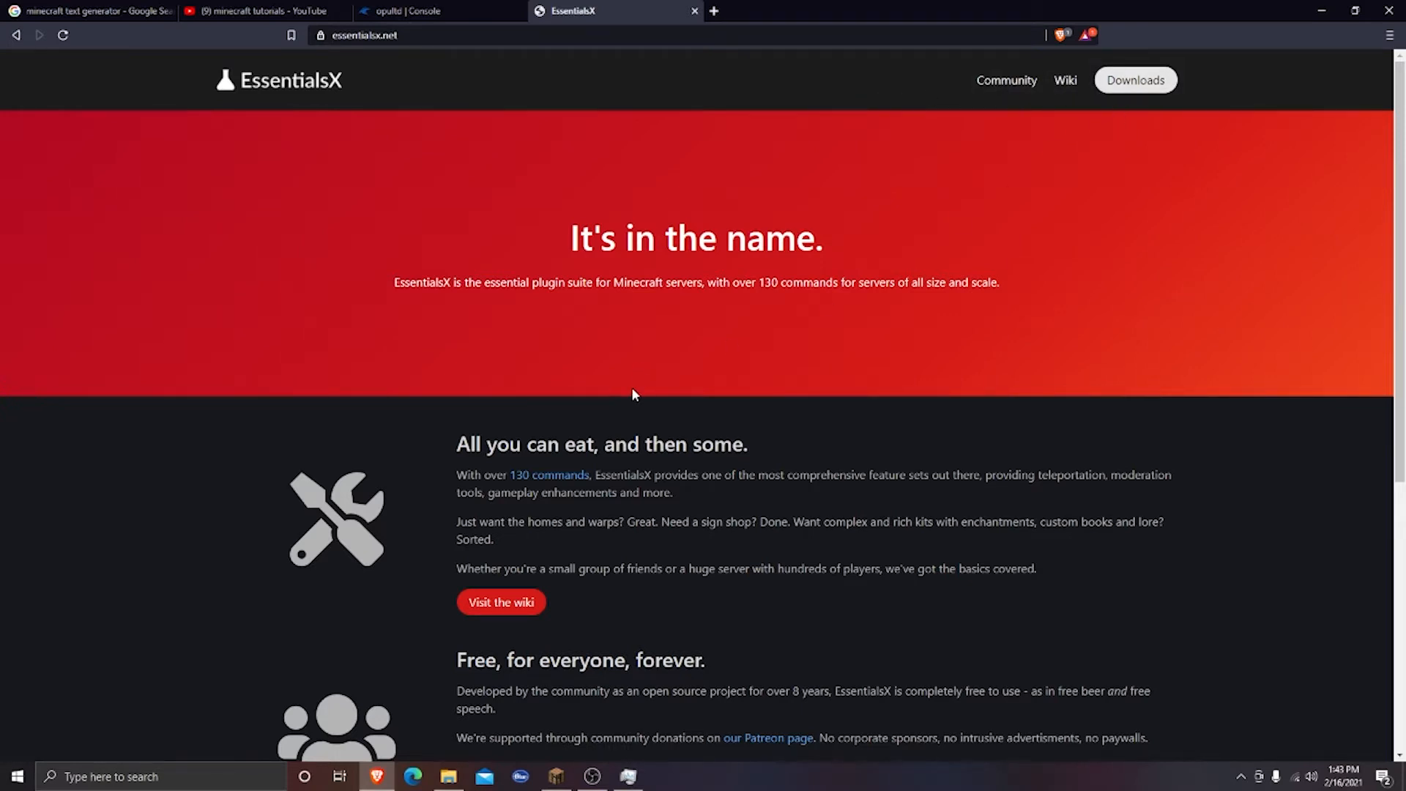
# Look over the EssentialsX home page and open its downloads page
pyautogui.scroll(-2, 634, 391)
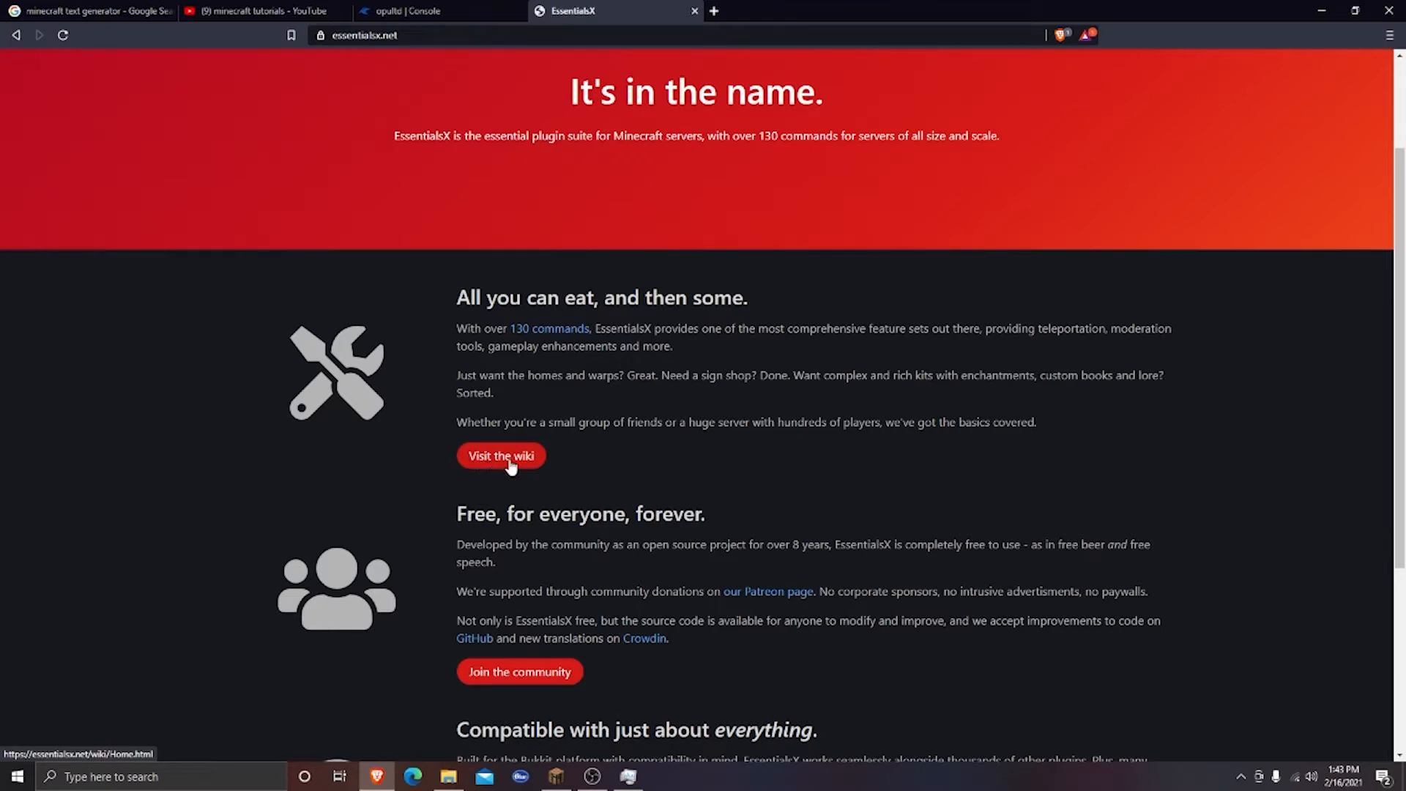
pyautogui.scroll(-2, 542, 512)
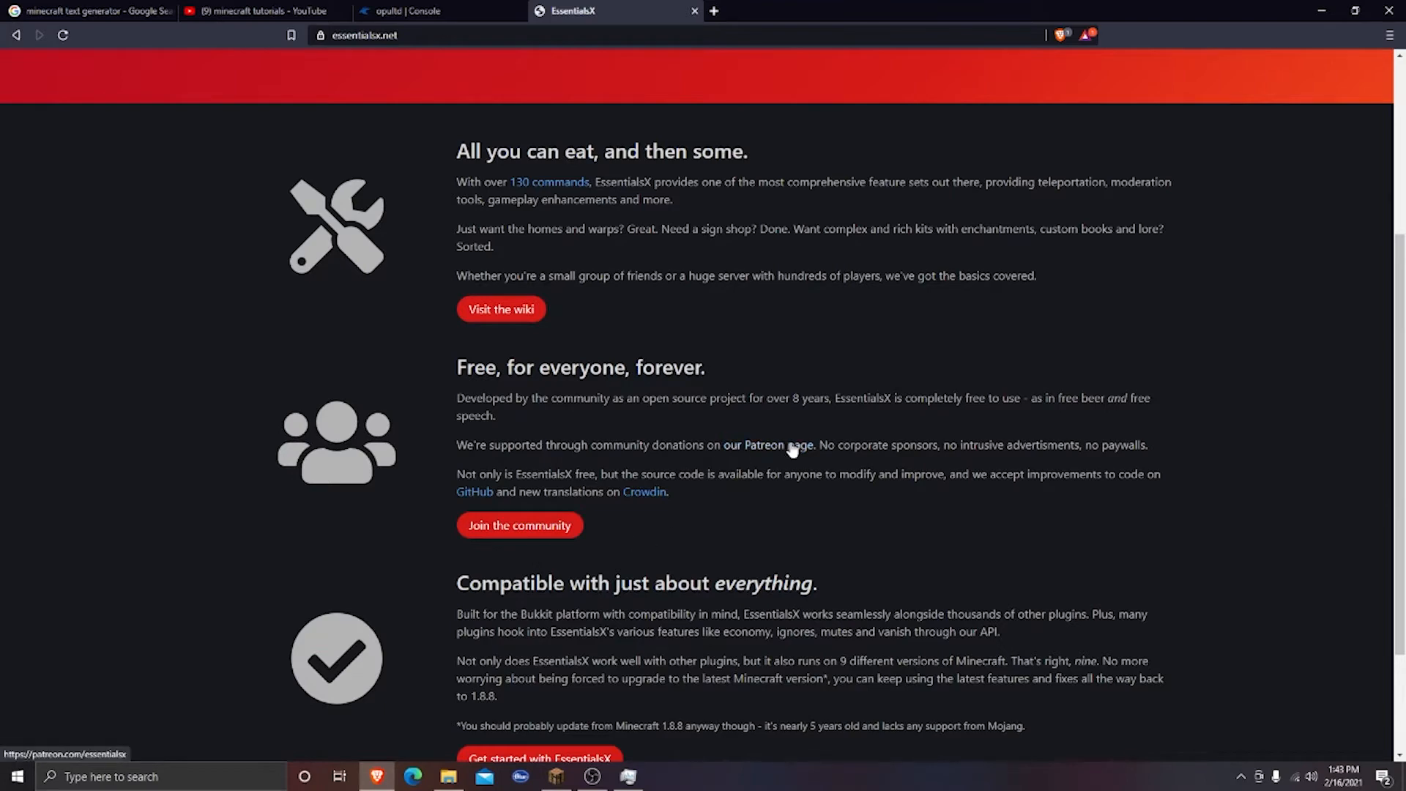
pyautogui.scroll(3, 707, 525)
pyautogui.scroll(1, 719, 553)
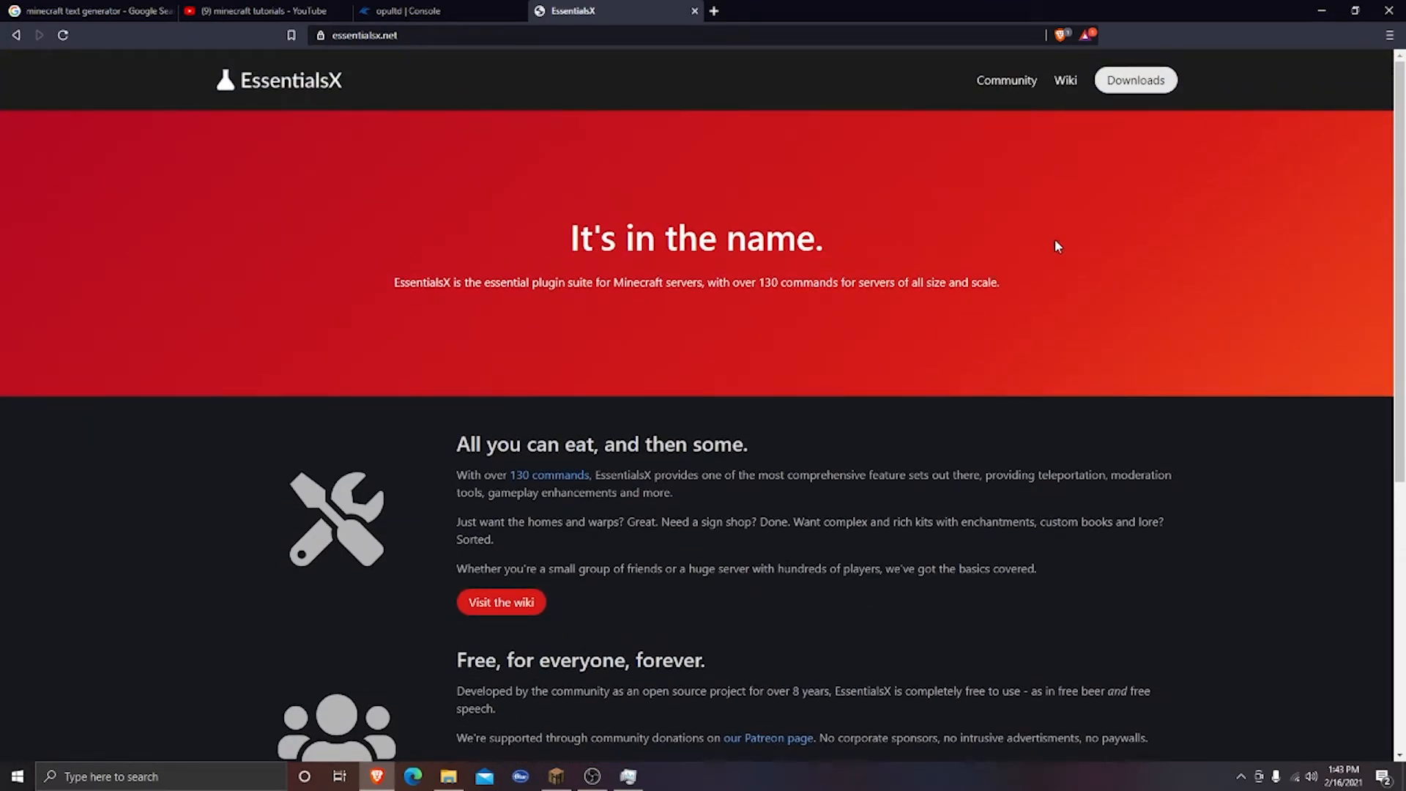
pyautogui.click(1127, 95)
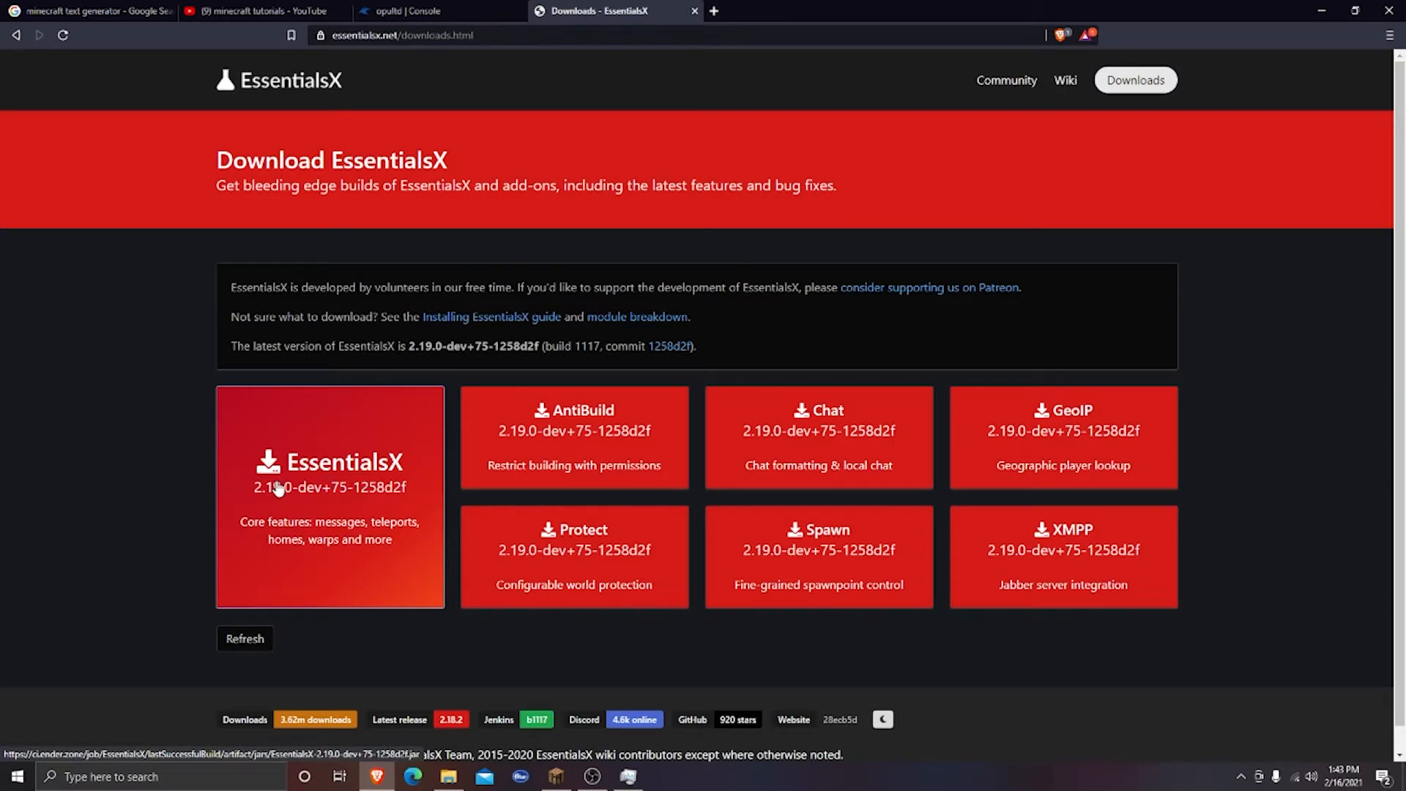
# Download the EssentialsX core, Spawn and Chat jars, version 2.19.0-dev+75-1258d2f, saving them in the Minecraft Server Plugins folder
pyautogui.click(359, 486)
pyautogui.click(580, 372)
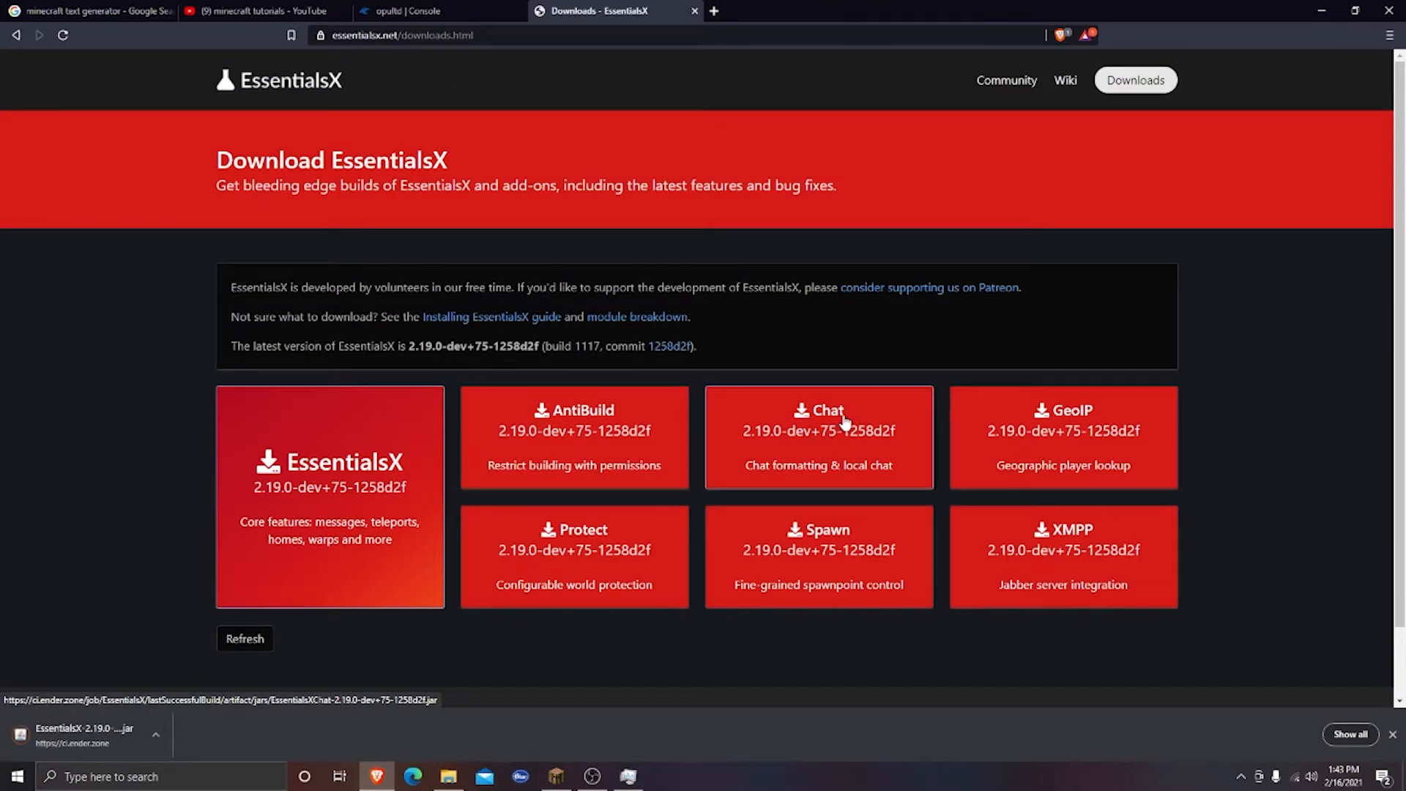
pyautogui.click(824, 546)
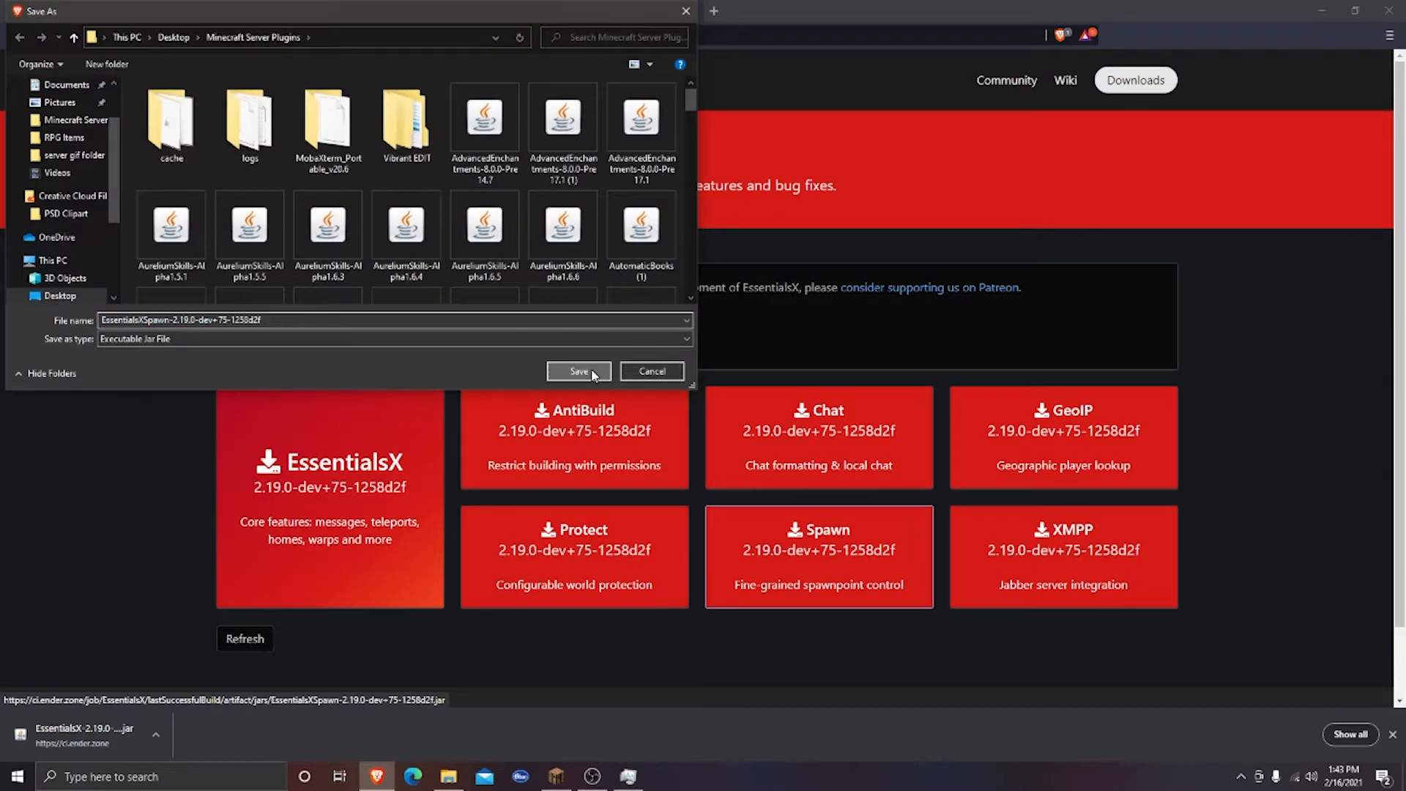
pyautogui.click(591, 368)
pyautogui.click(735, 405)
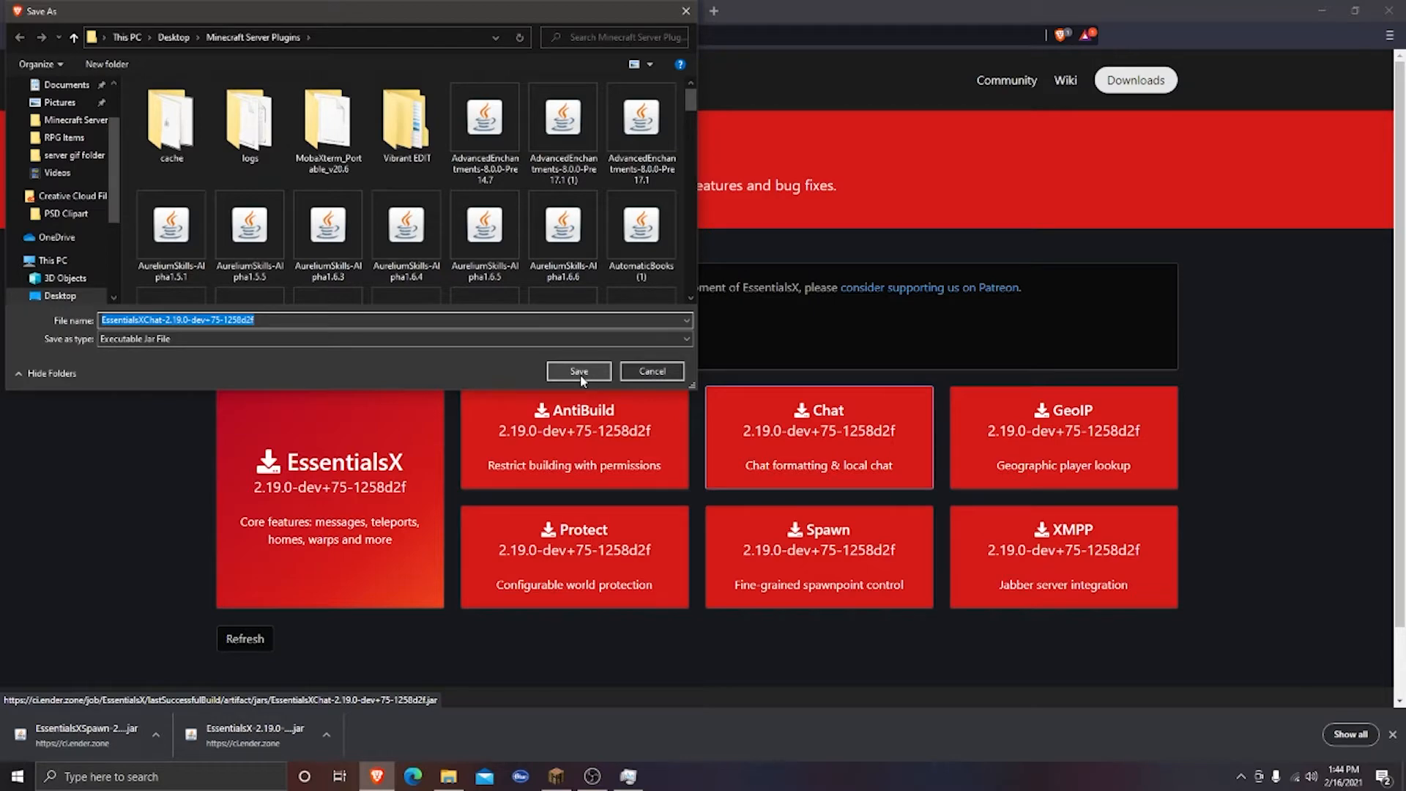
pyautogui.click(579, 373)
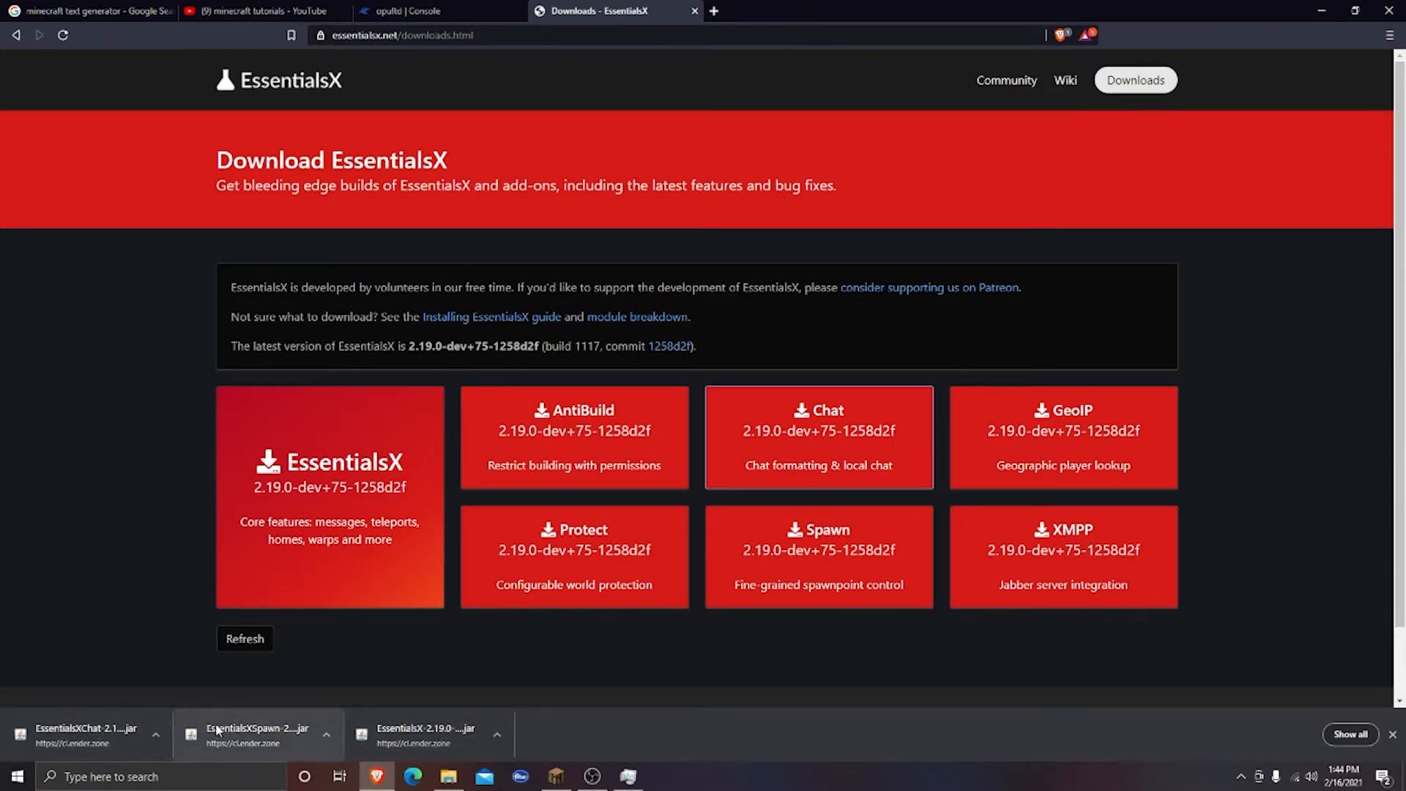
# Launch FileZilla from the desktop and open its list of recent server connections
pyautogui.click(1322, 10)
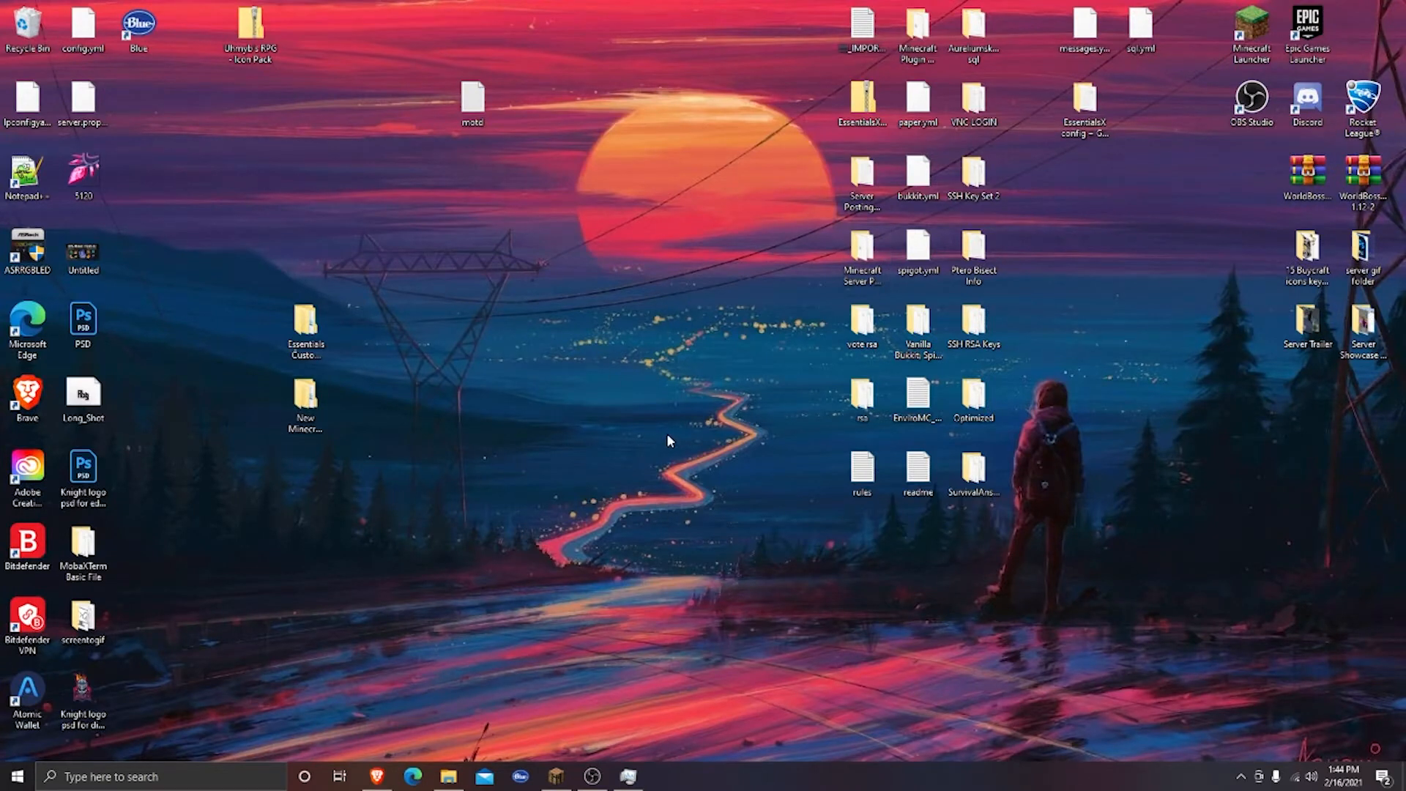
pyautogui.click(196, 775)
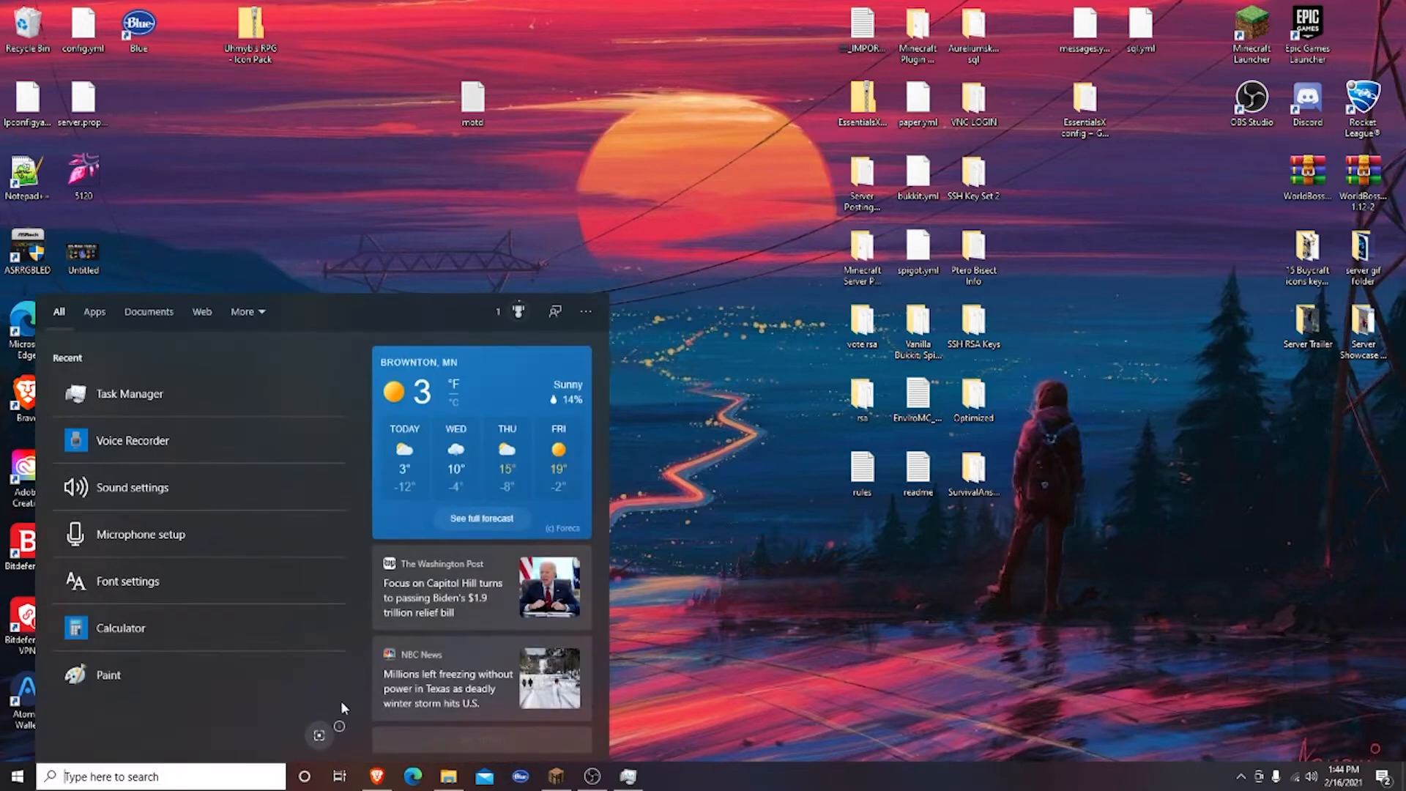
pyautogui.write('file')
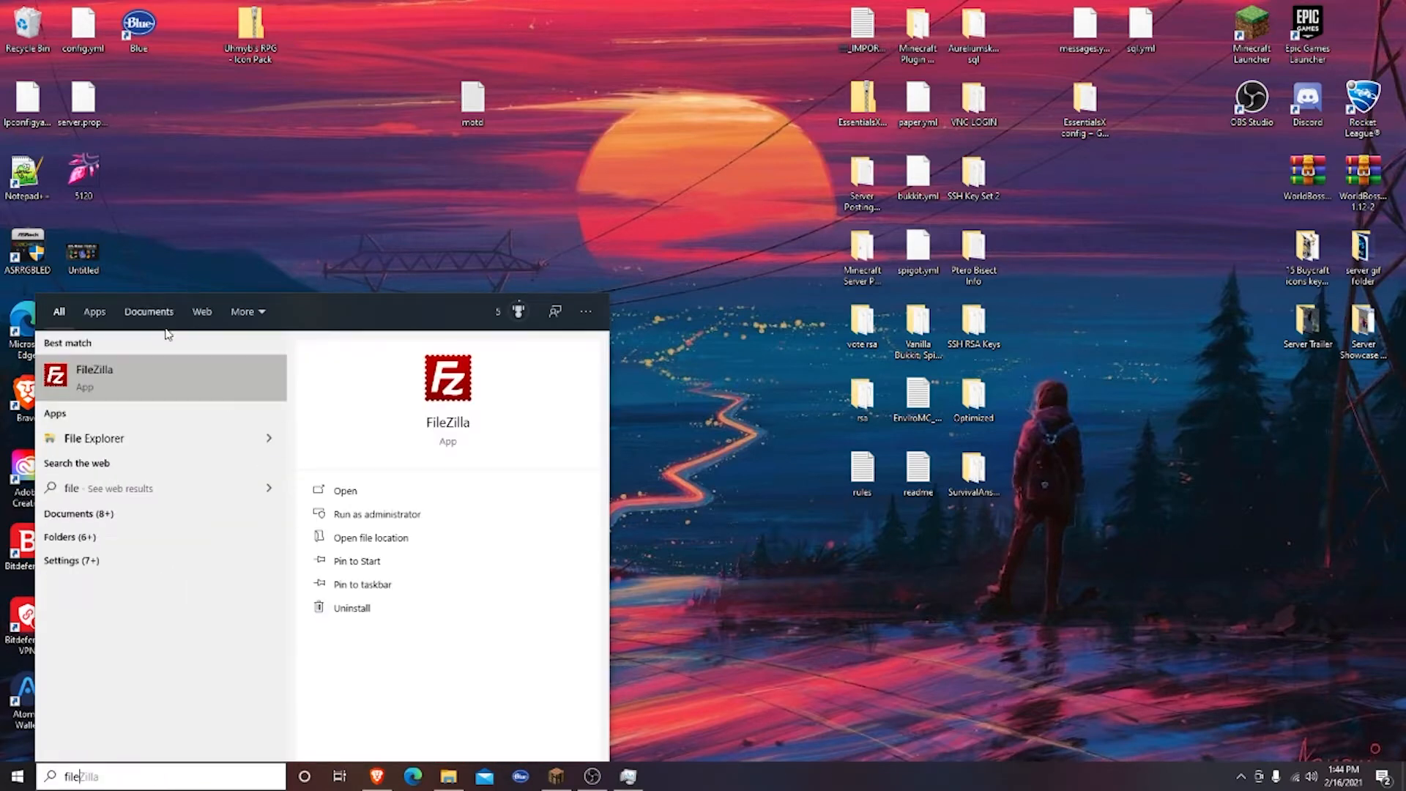
pyautogui.click(148, 379)
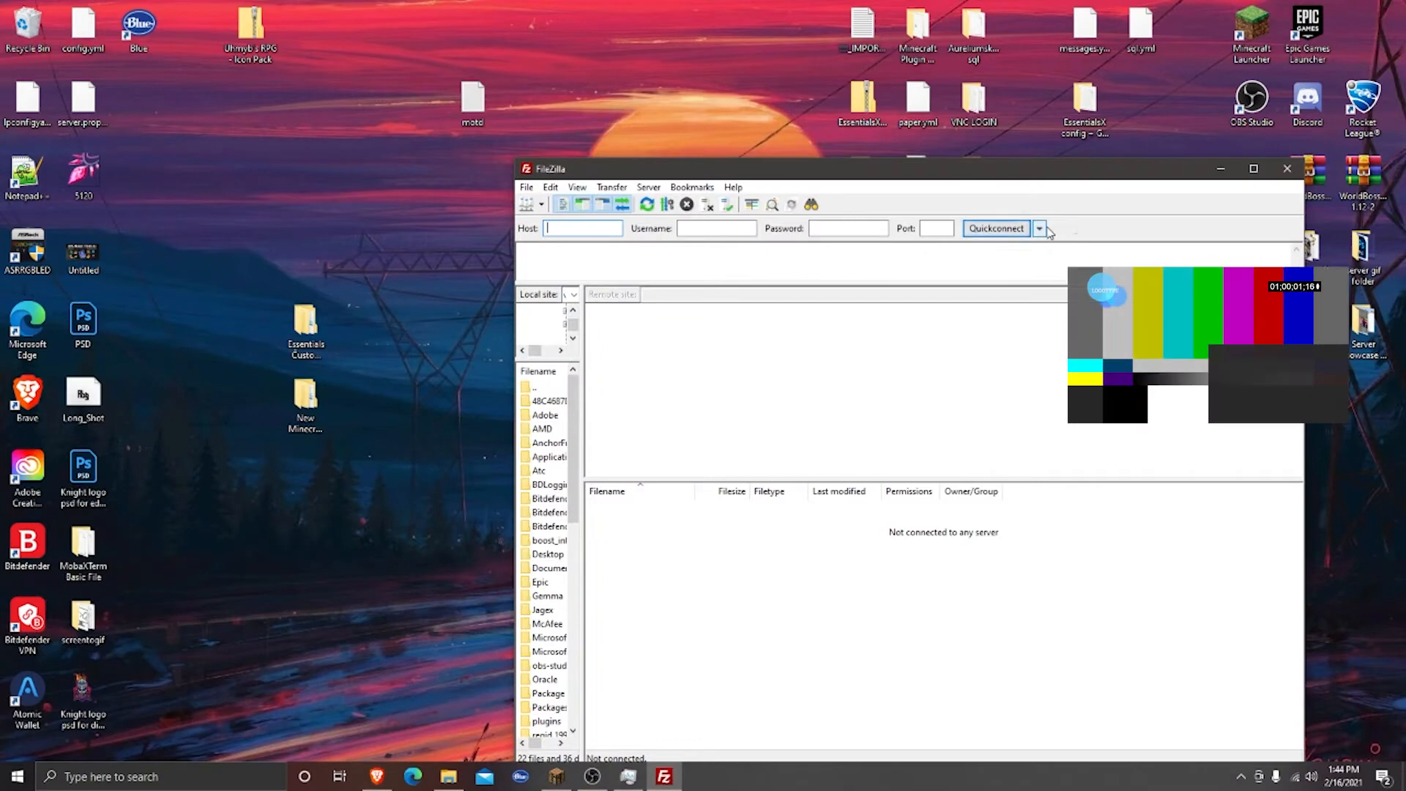
pyautogui.click(1042, 229)
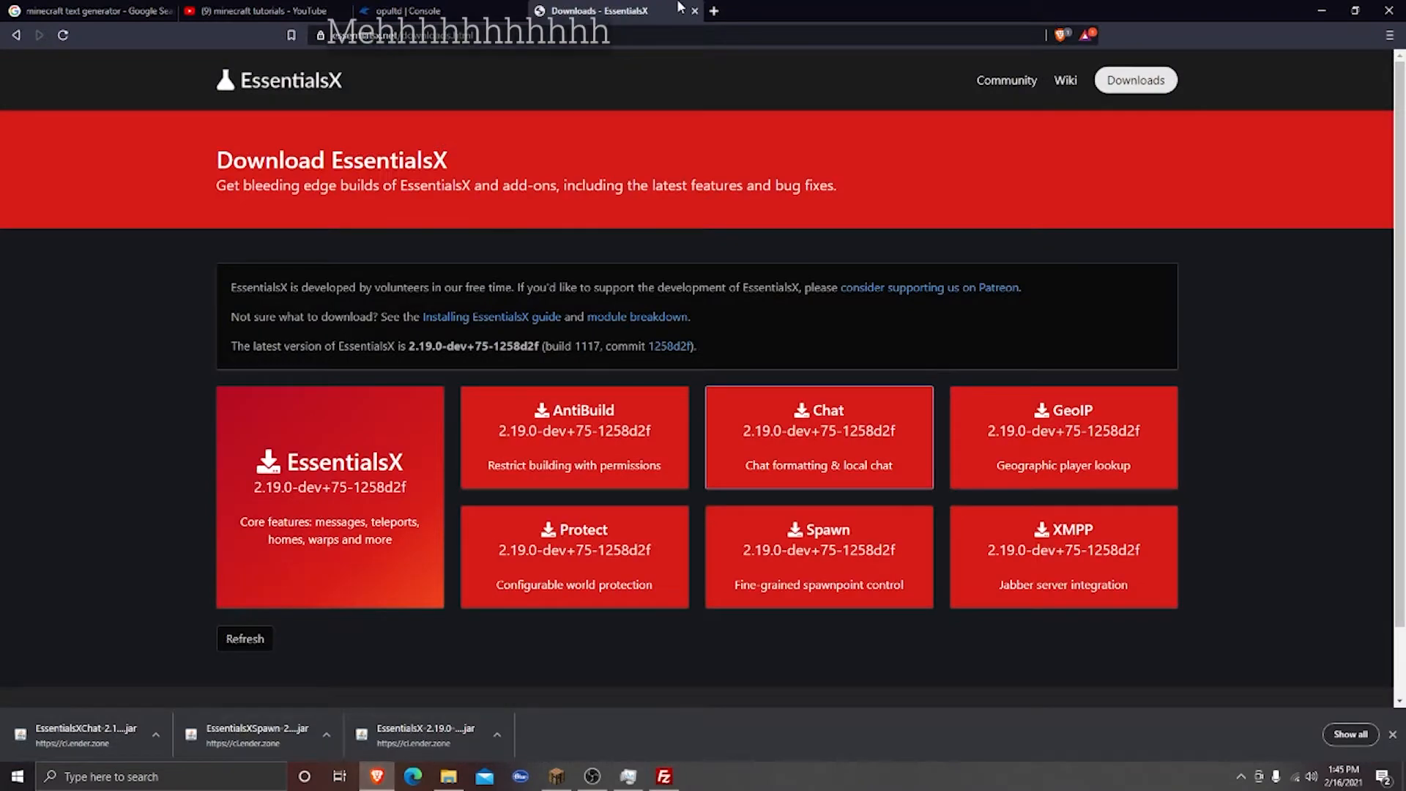
# Switch to the Pterodactyl panel in the browser, look through the server's root files and open the plugins folder
pyautogui.click(414, 10)
pyautogui.click(396, 107)
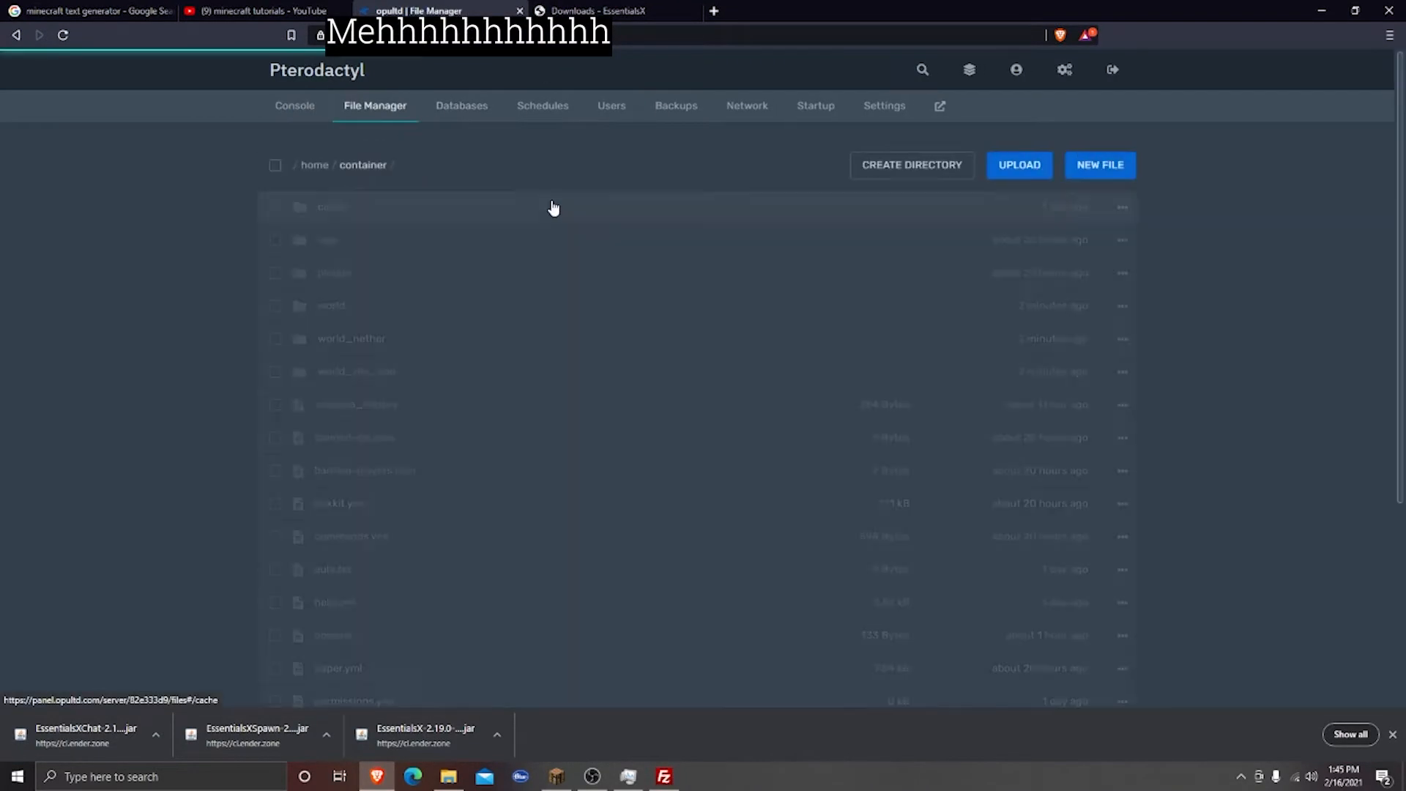
pyautogui.scroll(-5, 471, 317)
pyautogui.scroll(1, 476, 319)
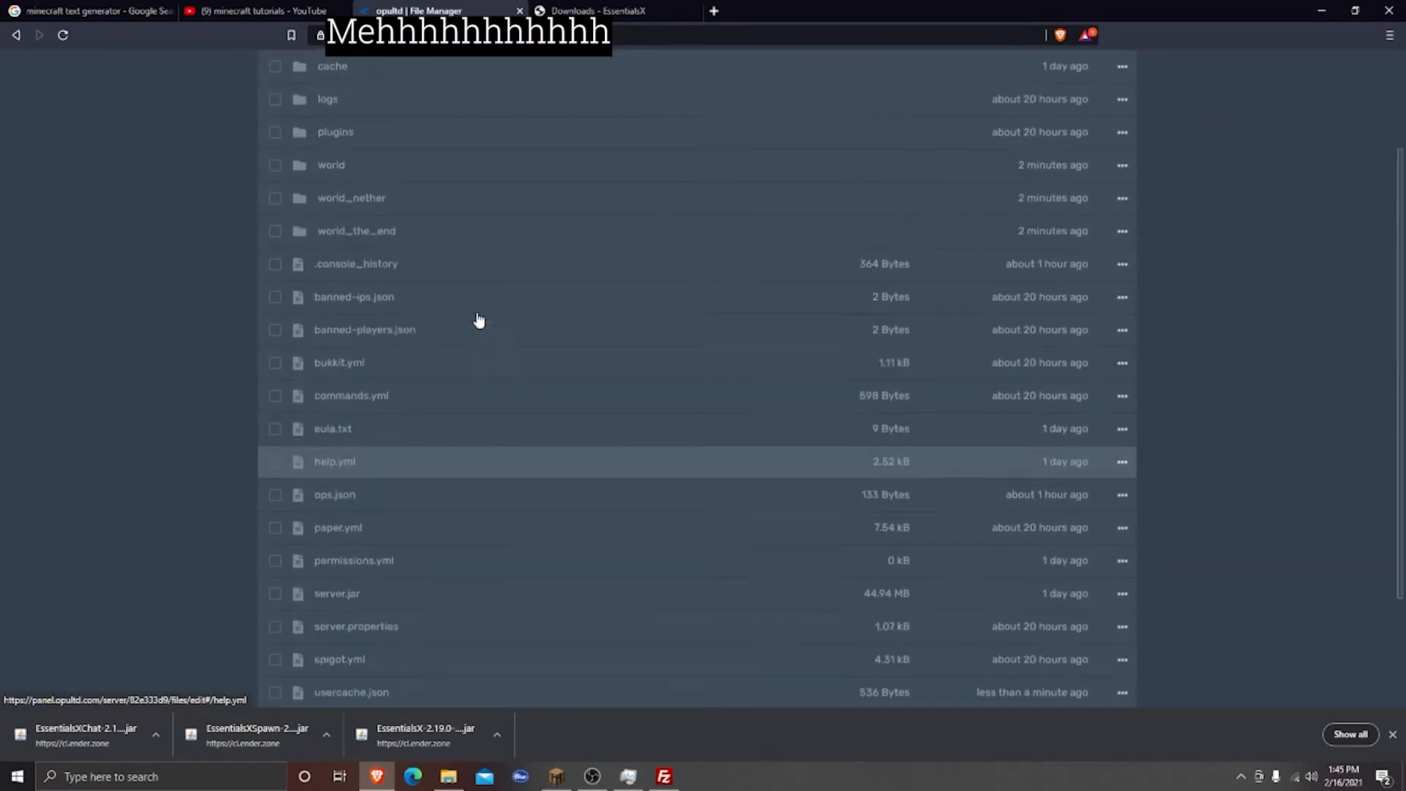
pyautogui.scroll(3, 480, 319)
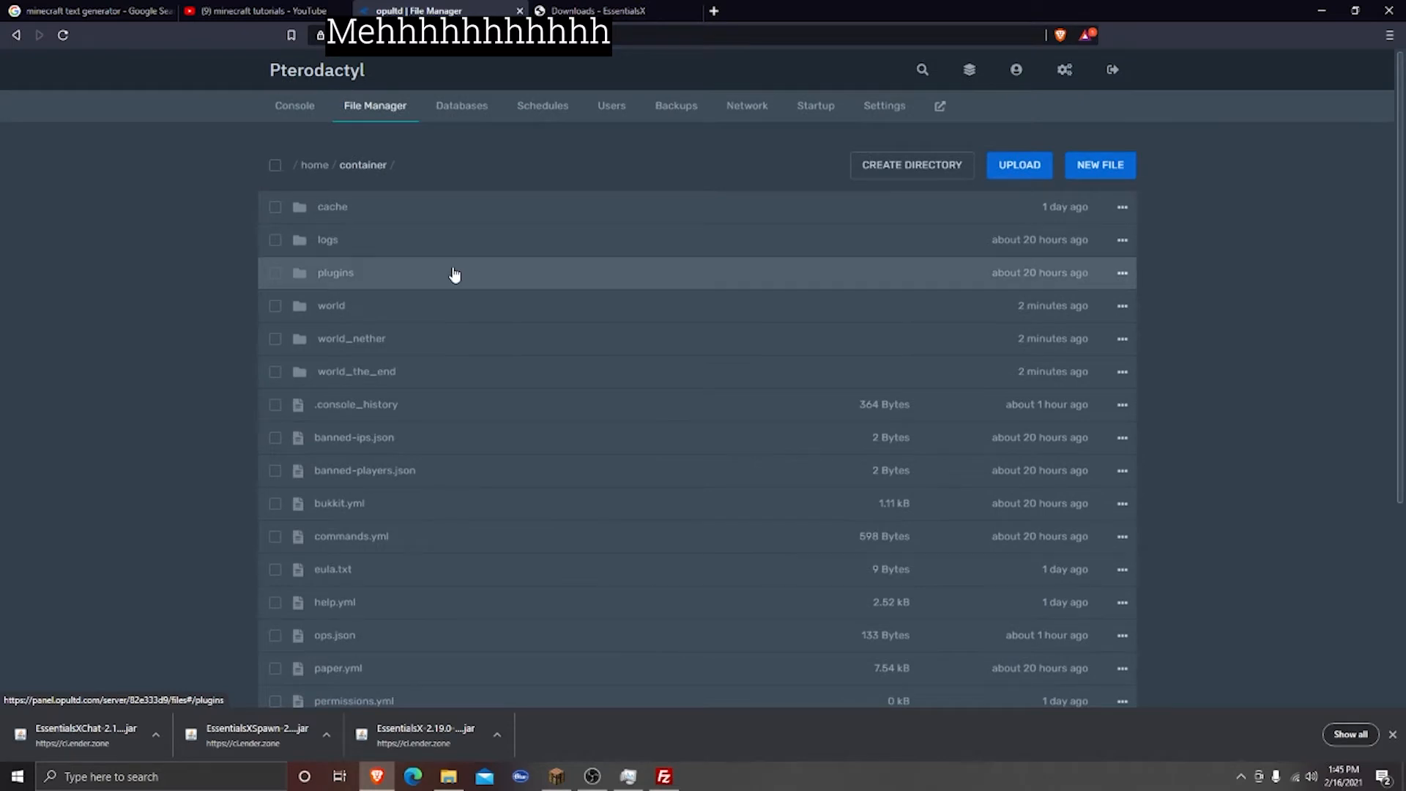
pyautogui.scroll(-1, 461, 301)
pyautogui.scroll(1, 470, 283)
pyautogui.scroll(-1, 472, 282)
pyautogui.scroll(-2, 471, 282)
pyautogui.scroll(3, 471, 282)
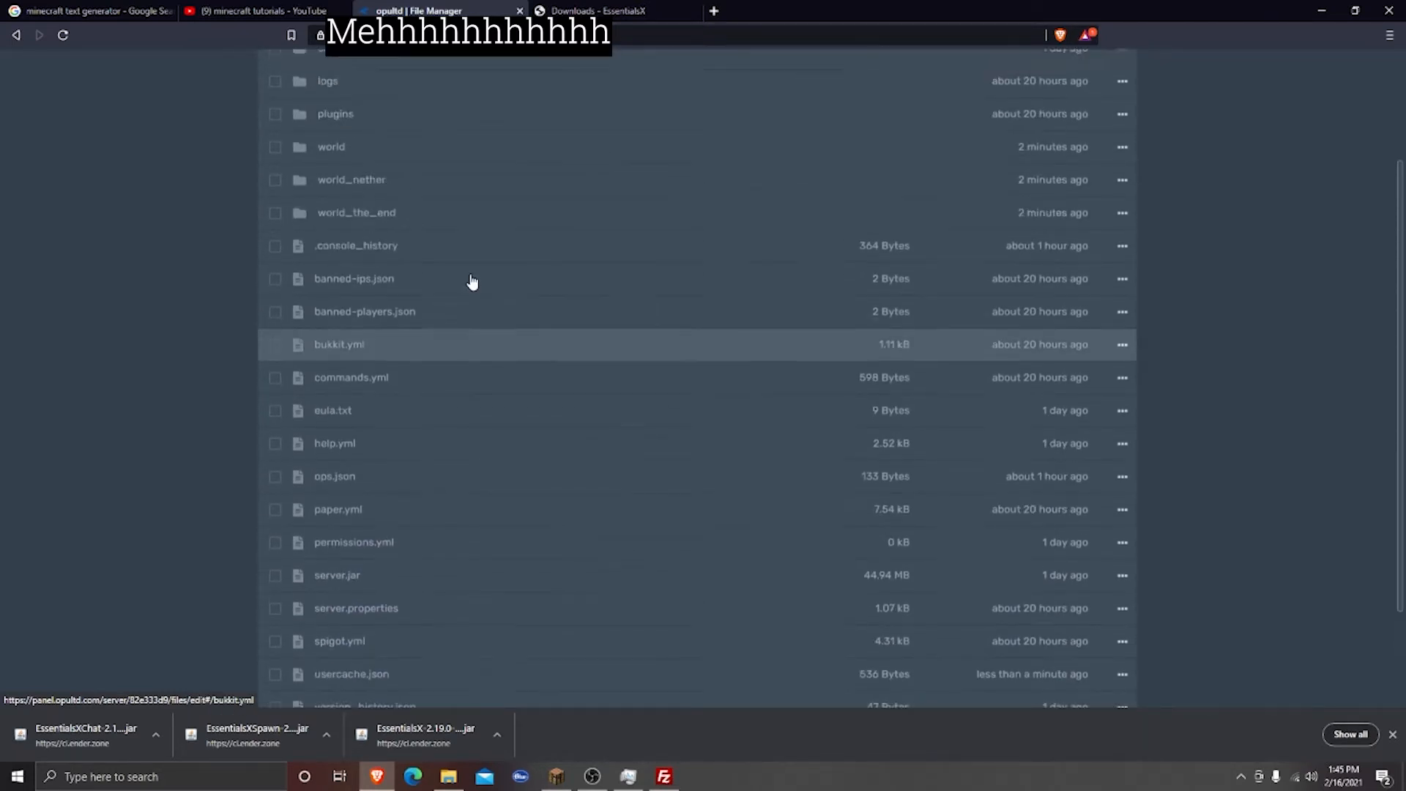
pyautogui.click(370, 280)
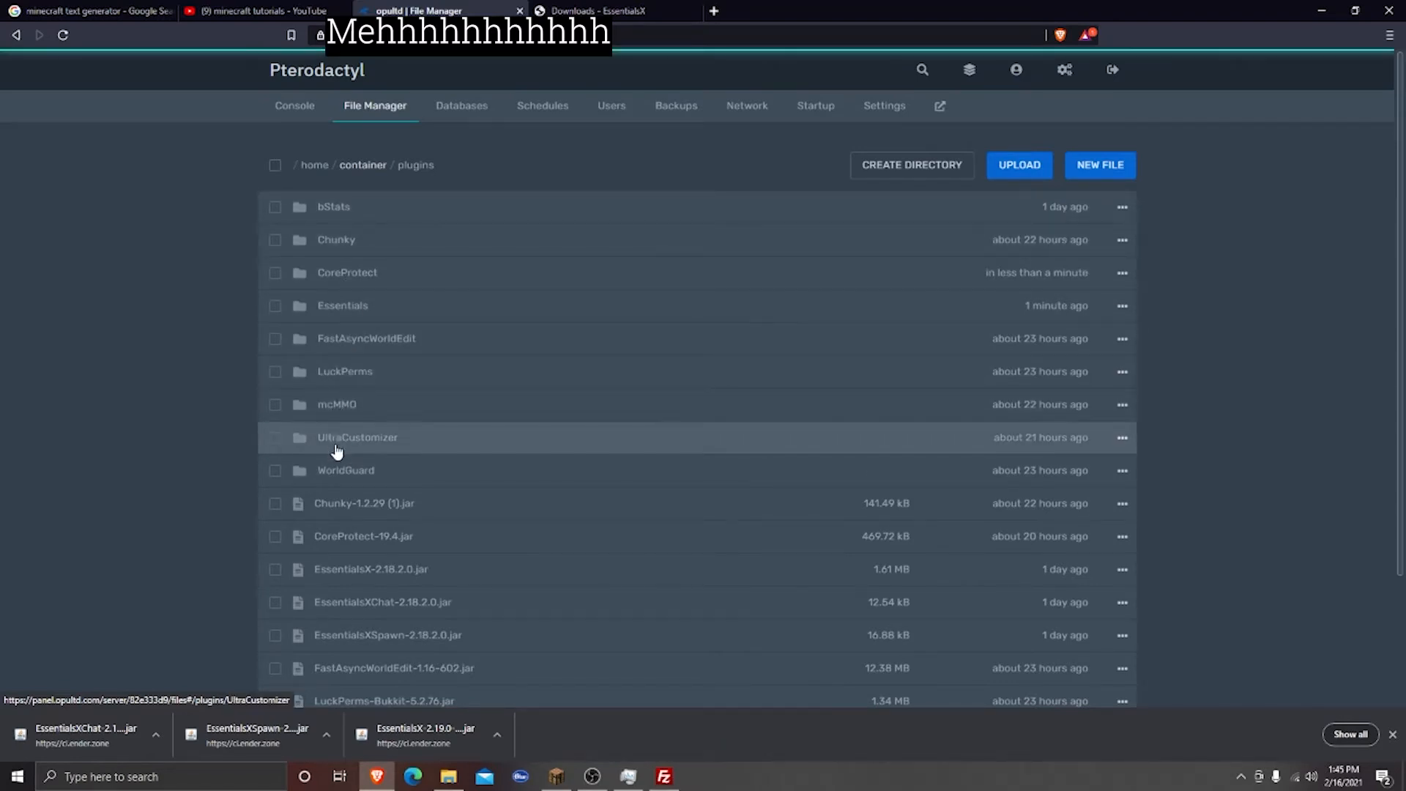
# Try to upload the downloaded EssentialsXChat jar into the server's plugins folder
pyautogui.scroll(-1, 336, 453)
pyautogui.scroll(-1, 344, 417)
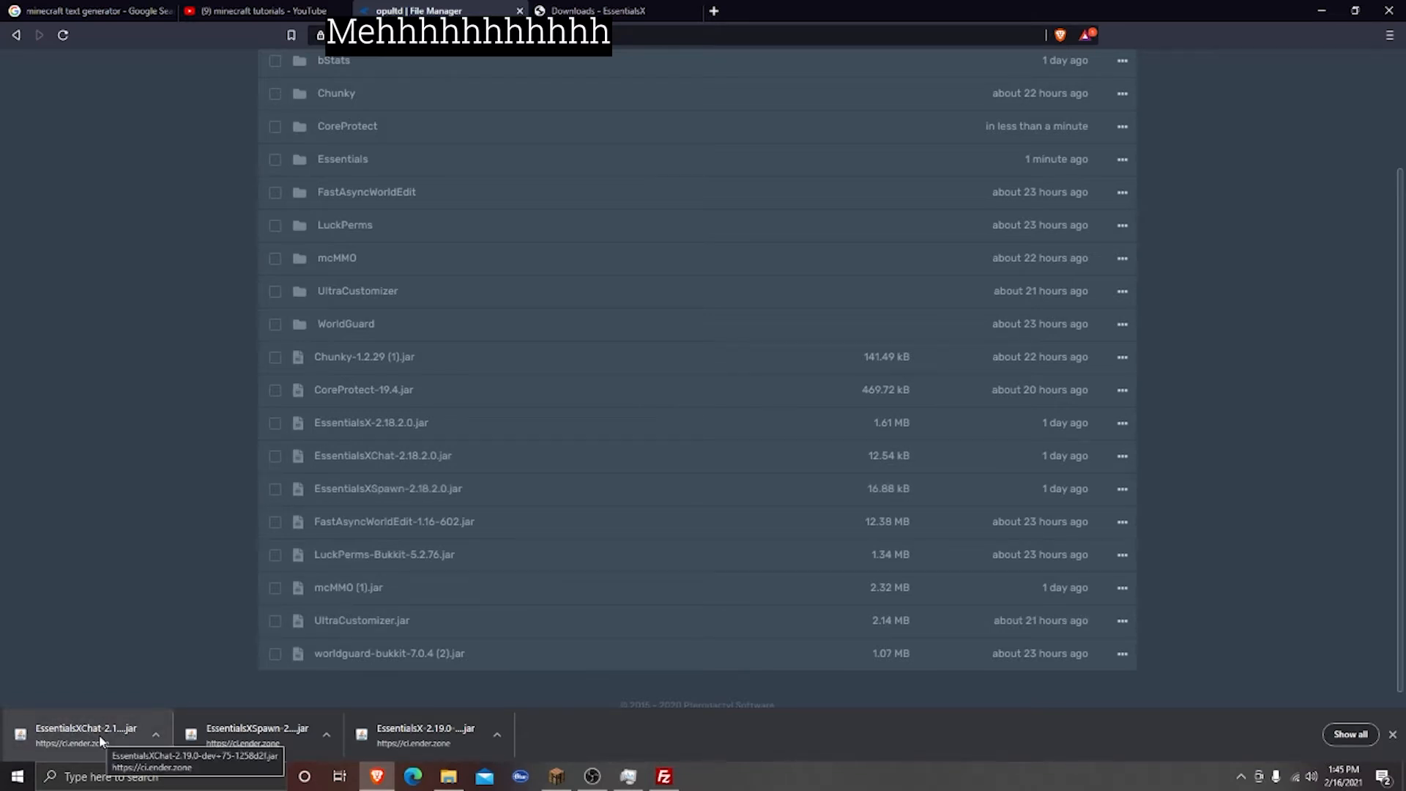
pyautogui.moveTo(102, 733)
pyautogui.mouseDown()
pyautogui.moveTo(78, 629)
pyautogui.moveTo(498, 498)
pyautogui.moveTo(73, 769)
pyautogui.moveTo(103, 732)
pyautogui.mouseUp()
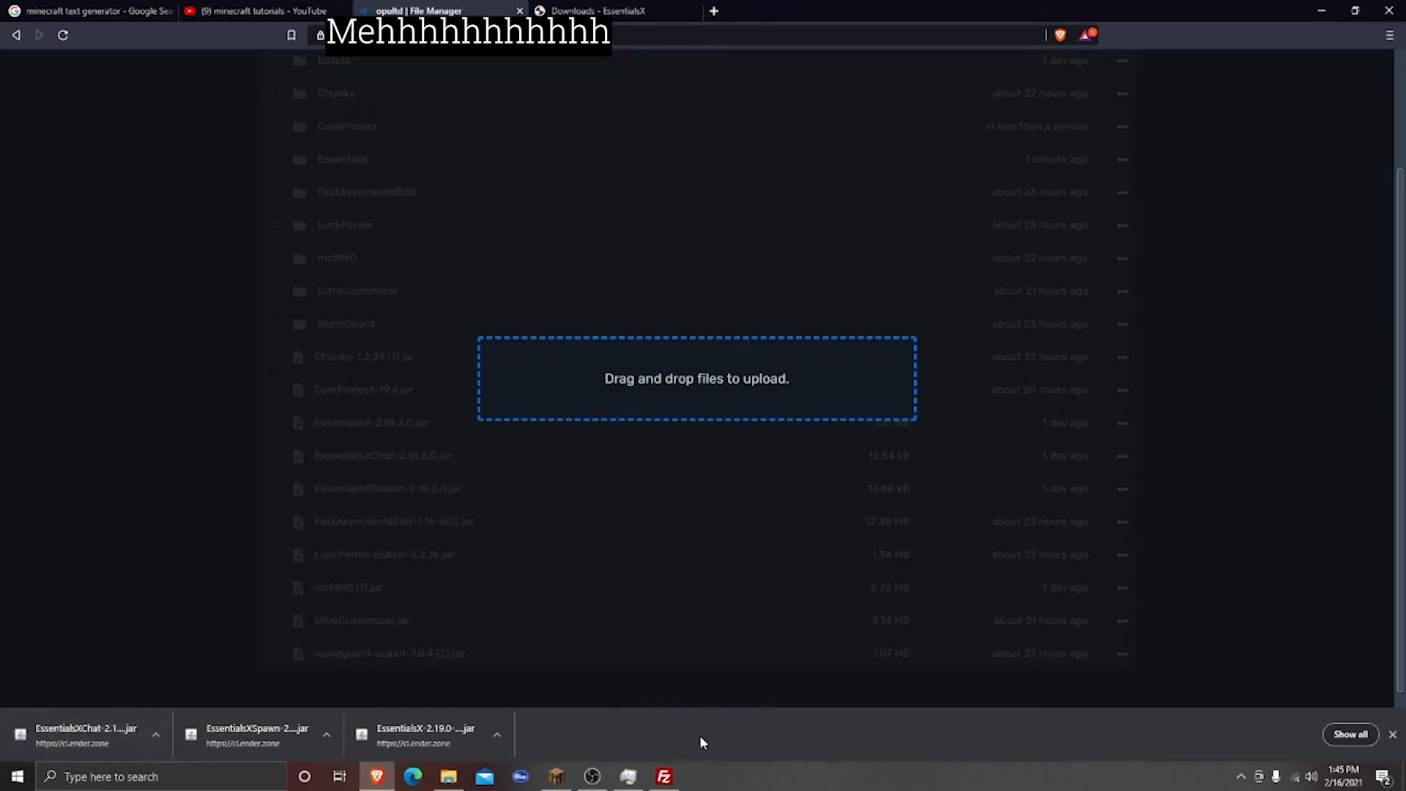
# Switch to FileZilla, move its window up and connect to the server using the saved recent connection
pyautogui.click(1327, 10)
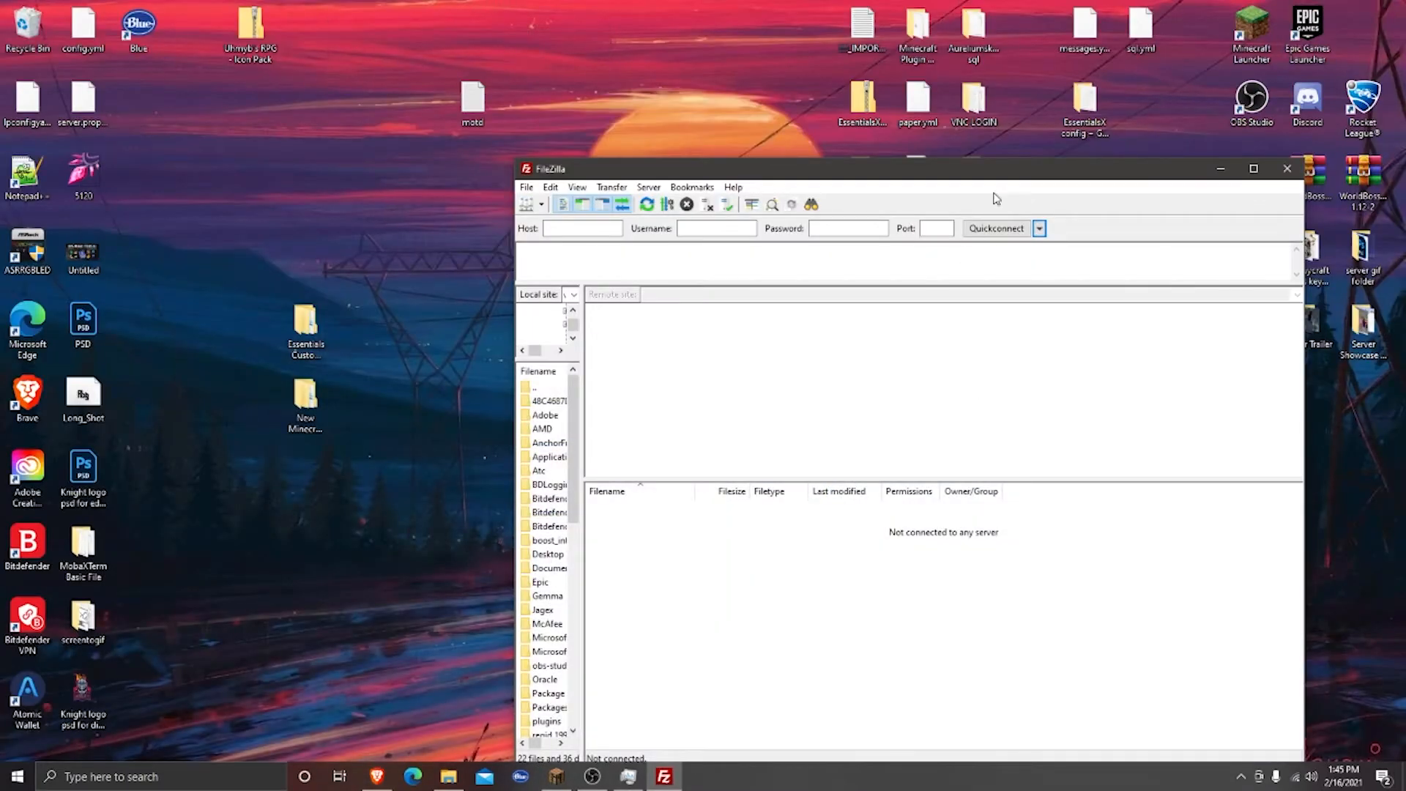
pyautogui.moveTo(949, 177); pyautogui.dragTo(920, 99)
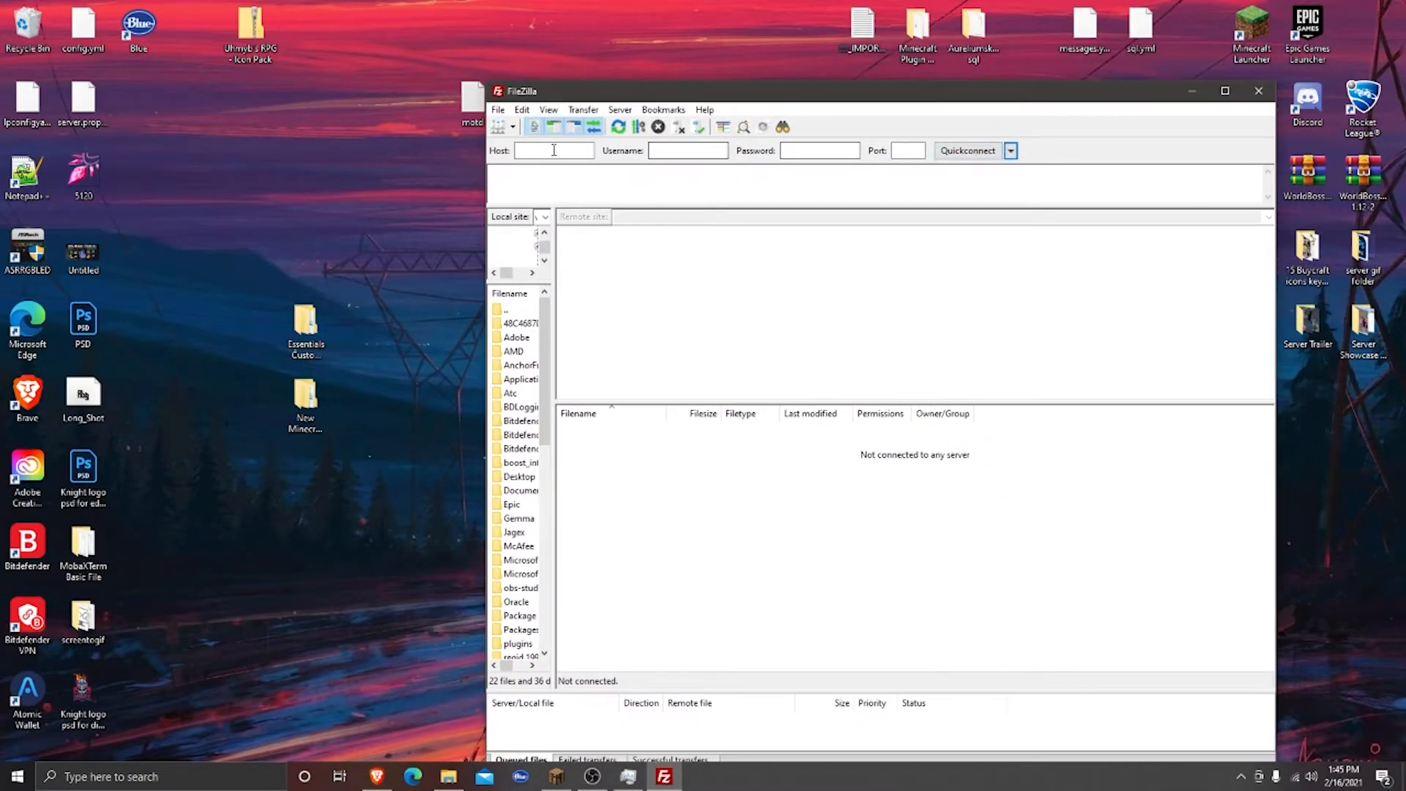
pyautogui.press('Tab')
pyautogui.press('Tab')
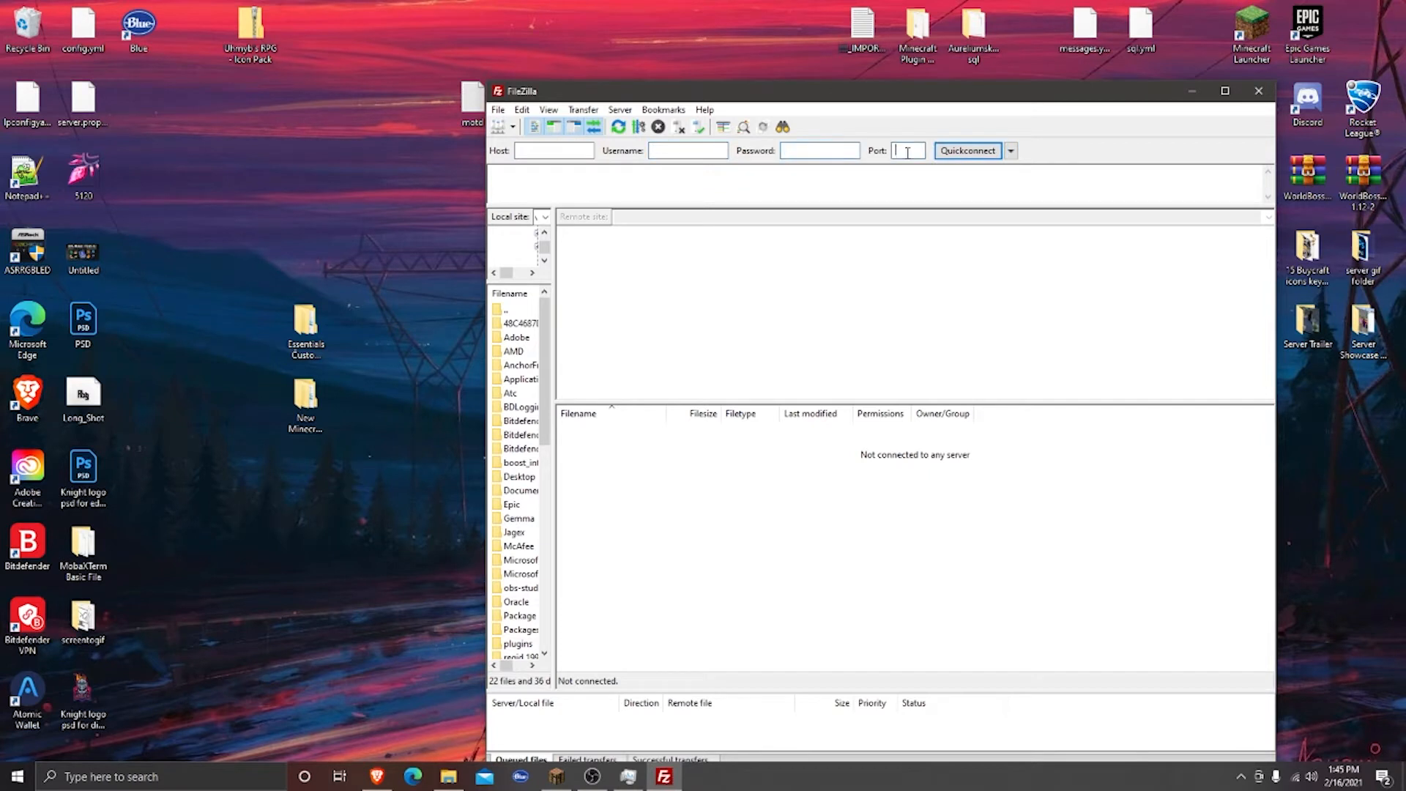
pyautogui.click(1011, 150)
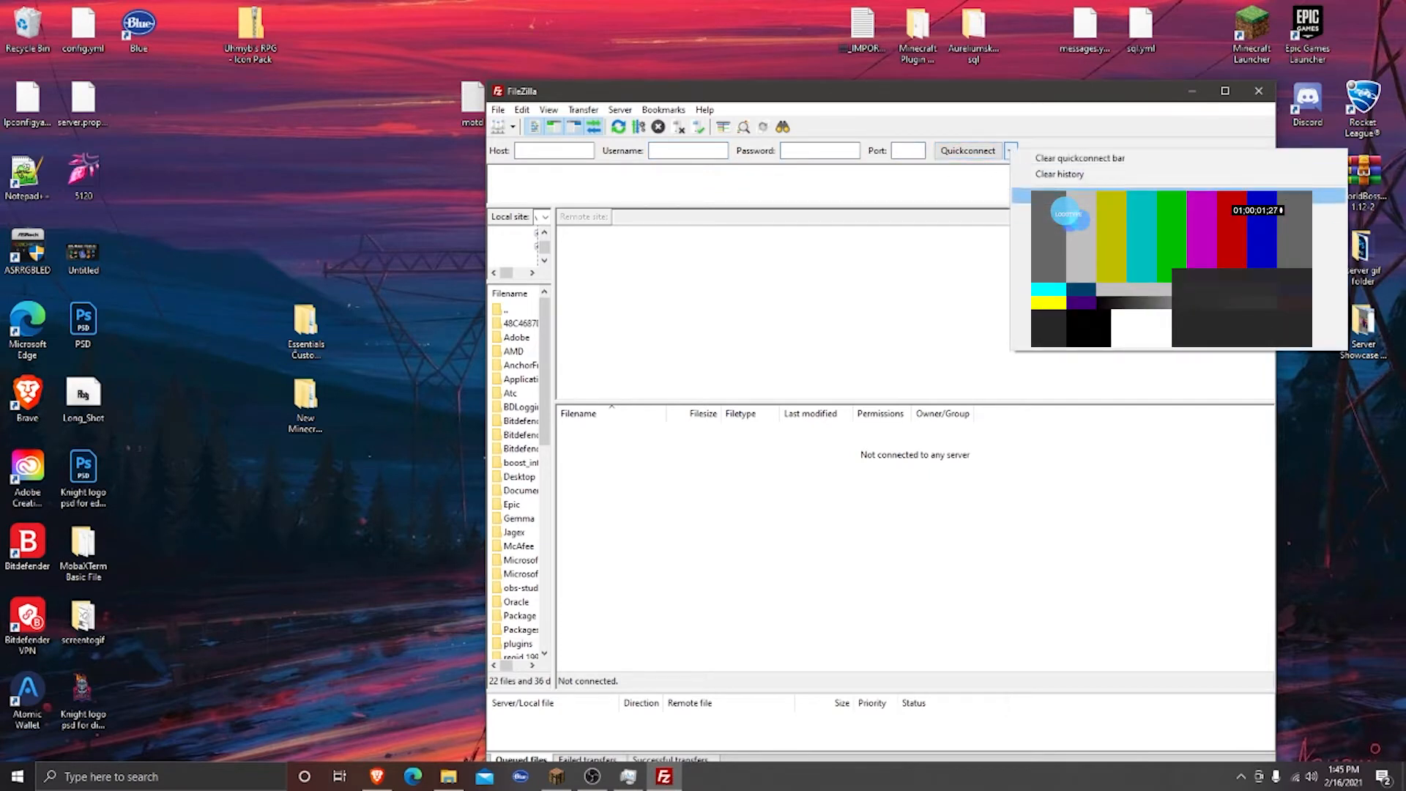
pyautogui.click(1040, 195)
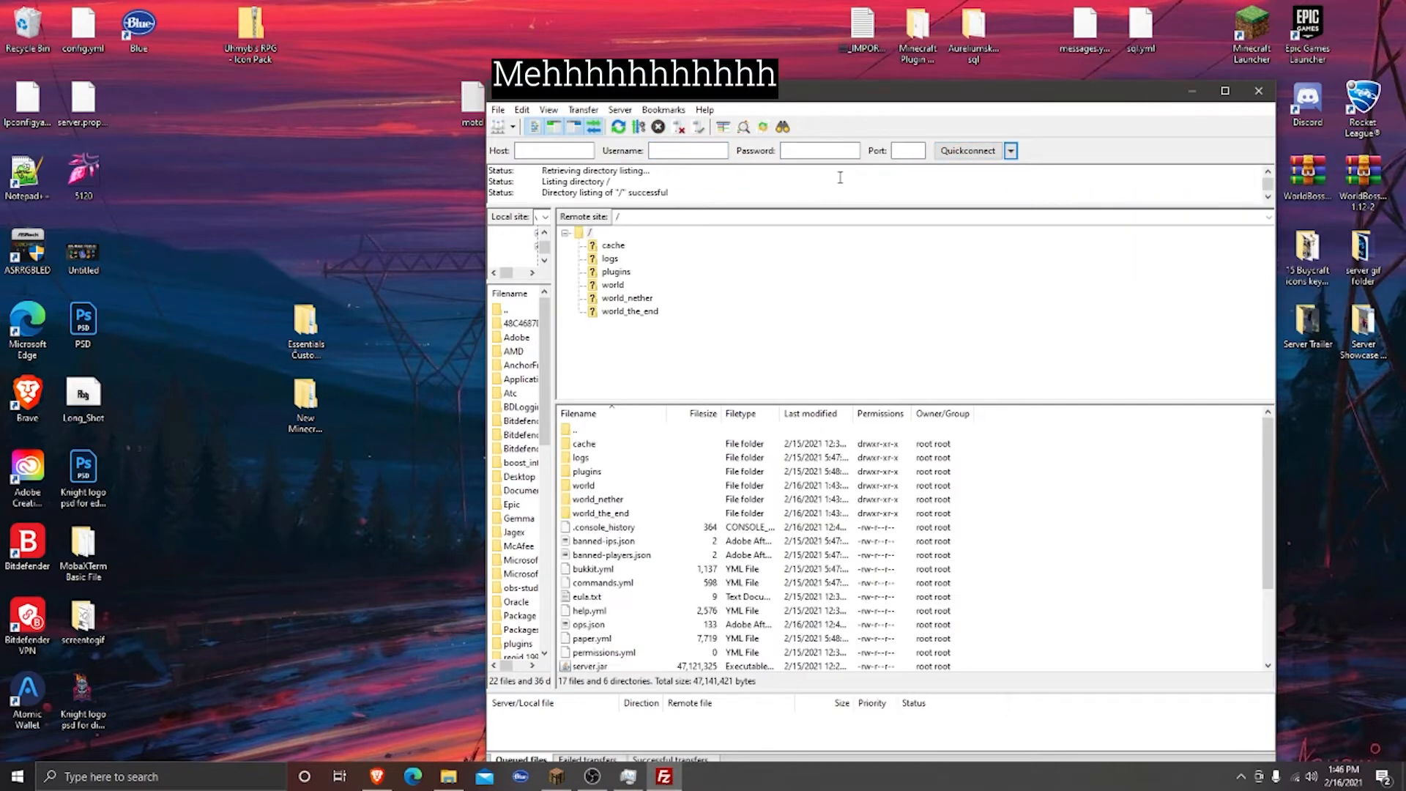
# Open the plugins folder on the remote server
pyautogui.scroll(-3, 762, 513)
pyautogui.scroll(3, 764, 526)
pyautogui.click(590, 473)
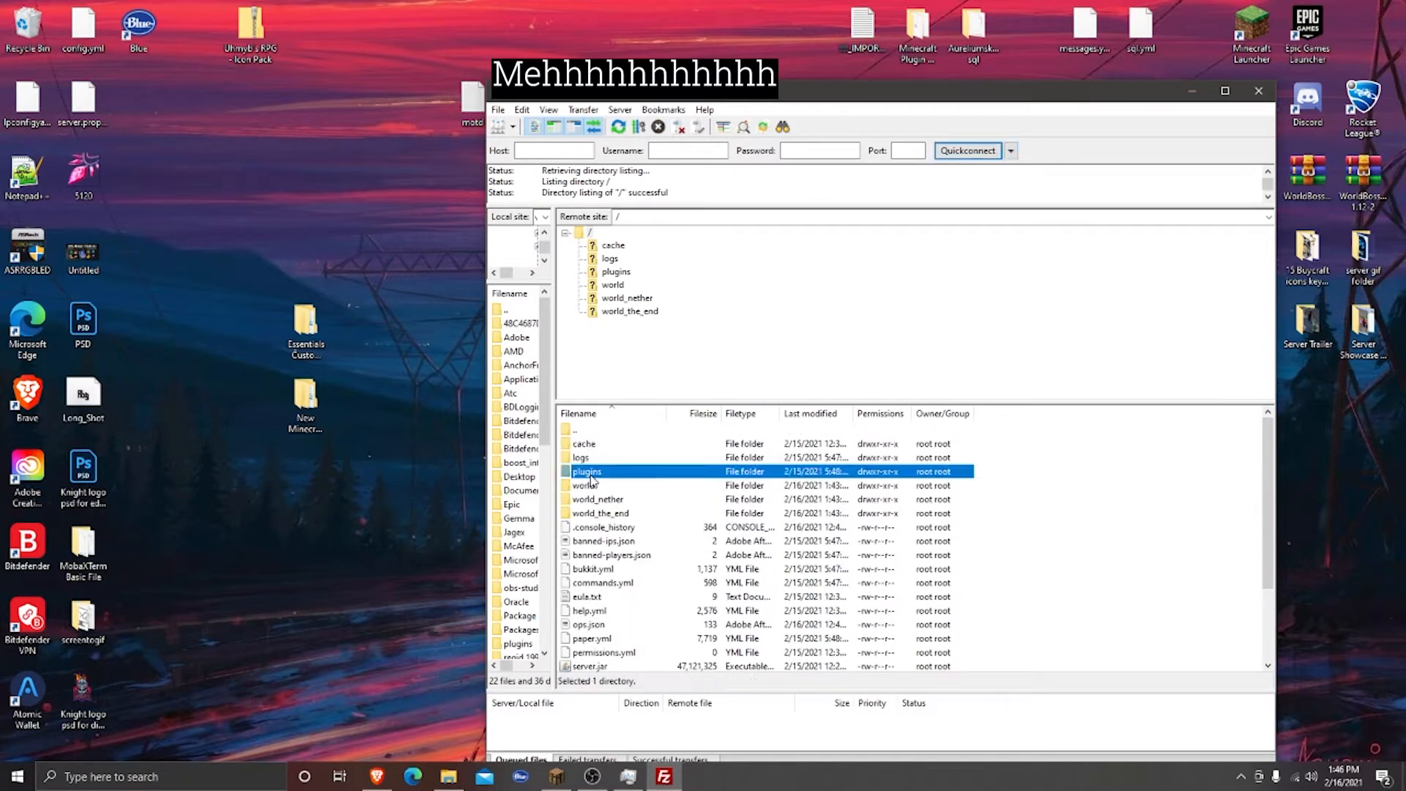
pyautogui.doubleClick(592, 475)
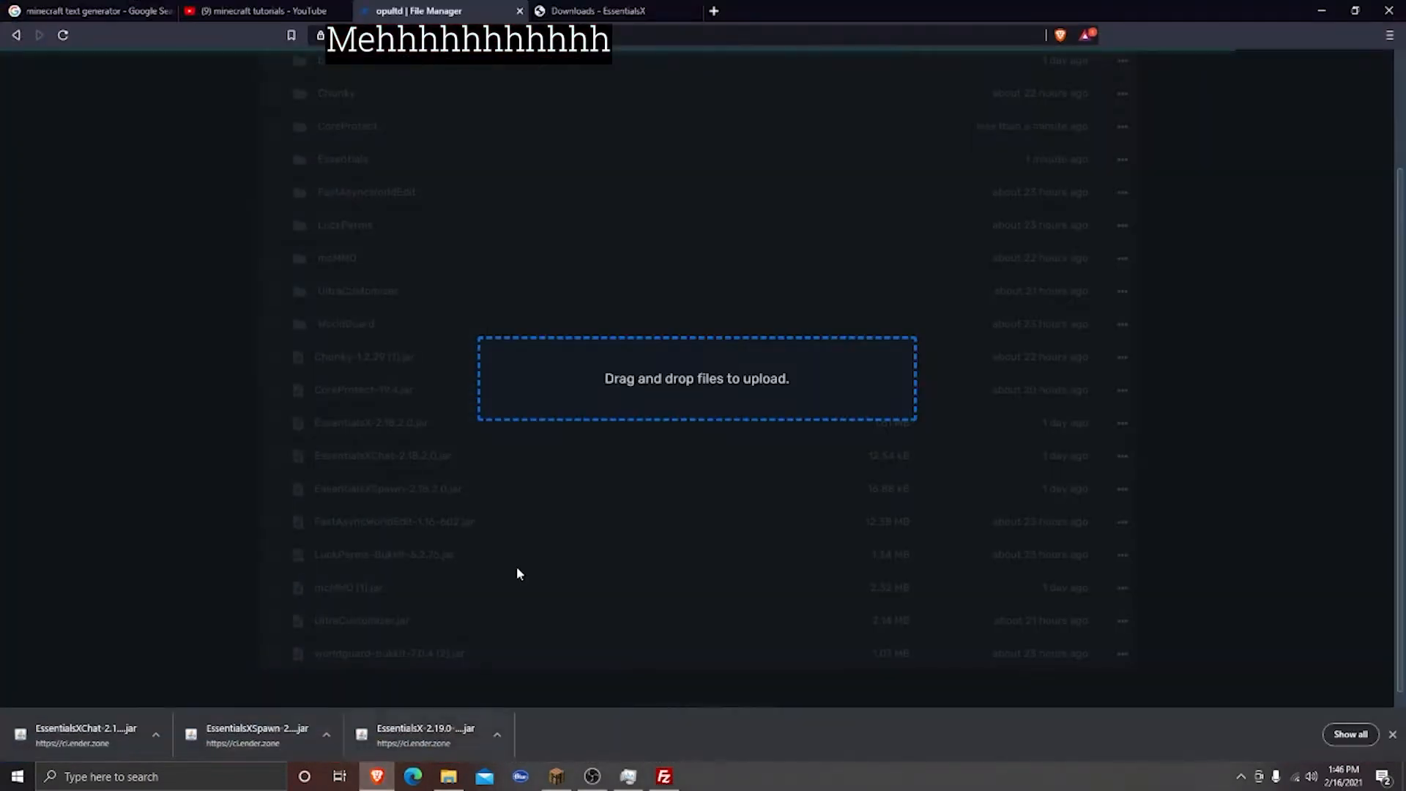
# Switch to the browser, shrink its window, and copy the downloaded EssentialsX, EssentialsXChat and EssentialsXSpawn jars onto the desktop
pyautogui.moveTo(516, 565); pyautogui.dragTo(432, 226)
pyautogui.click(184, 150)
pyautogui.scroll(2, 224, 171)
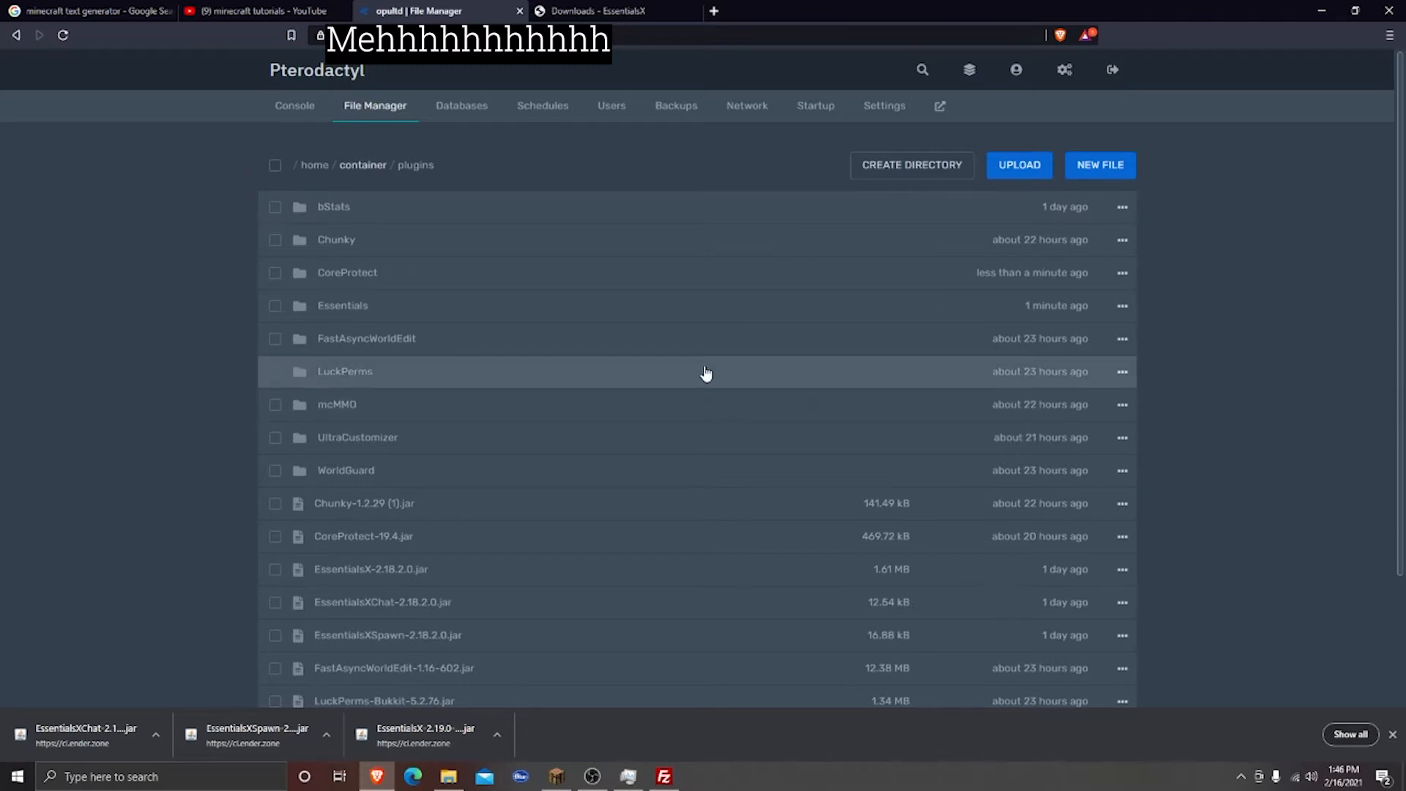
pyautogui.click(1354, 10)
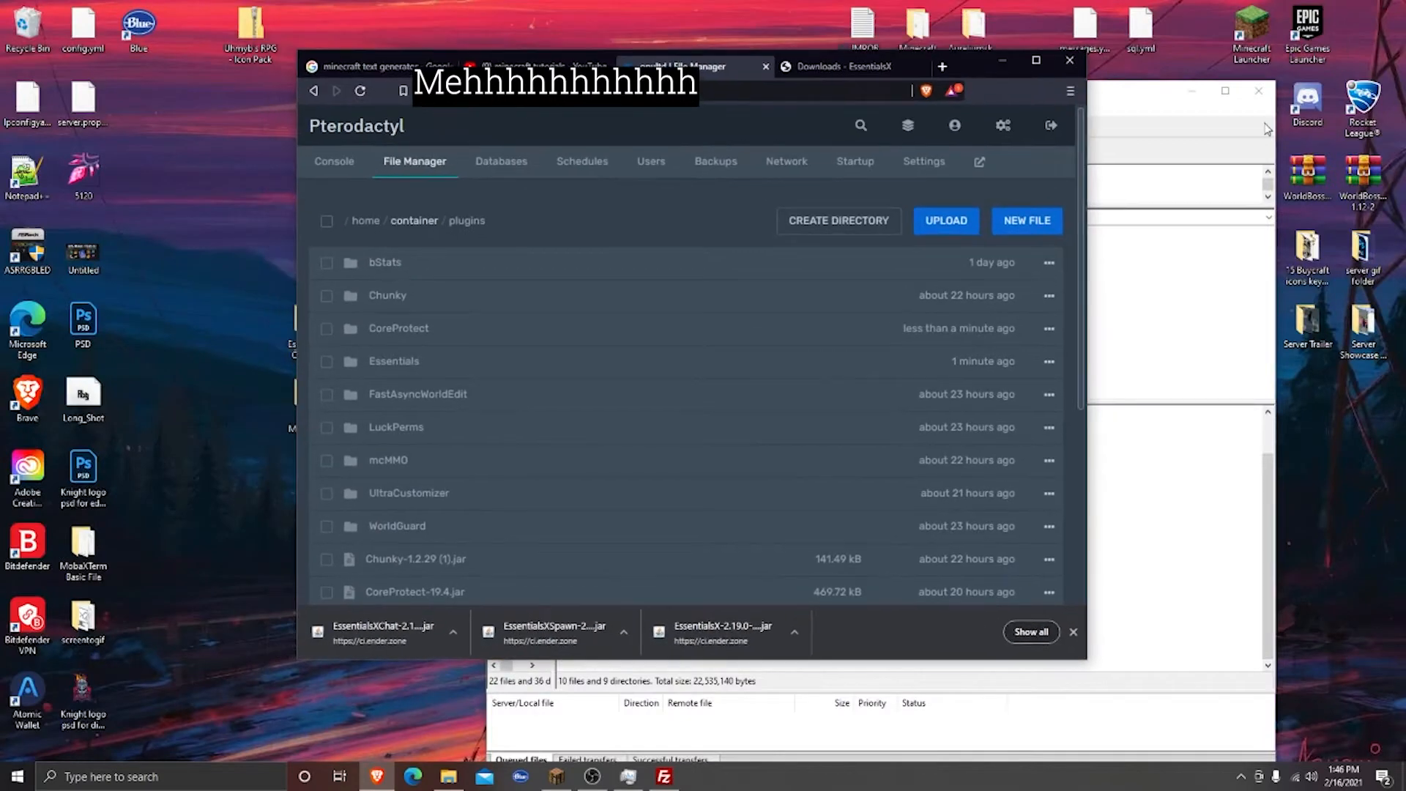
pyautogui.moveTo(719, 632); pyautogui.dragTo(235, 345)
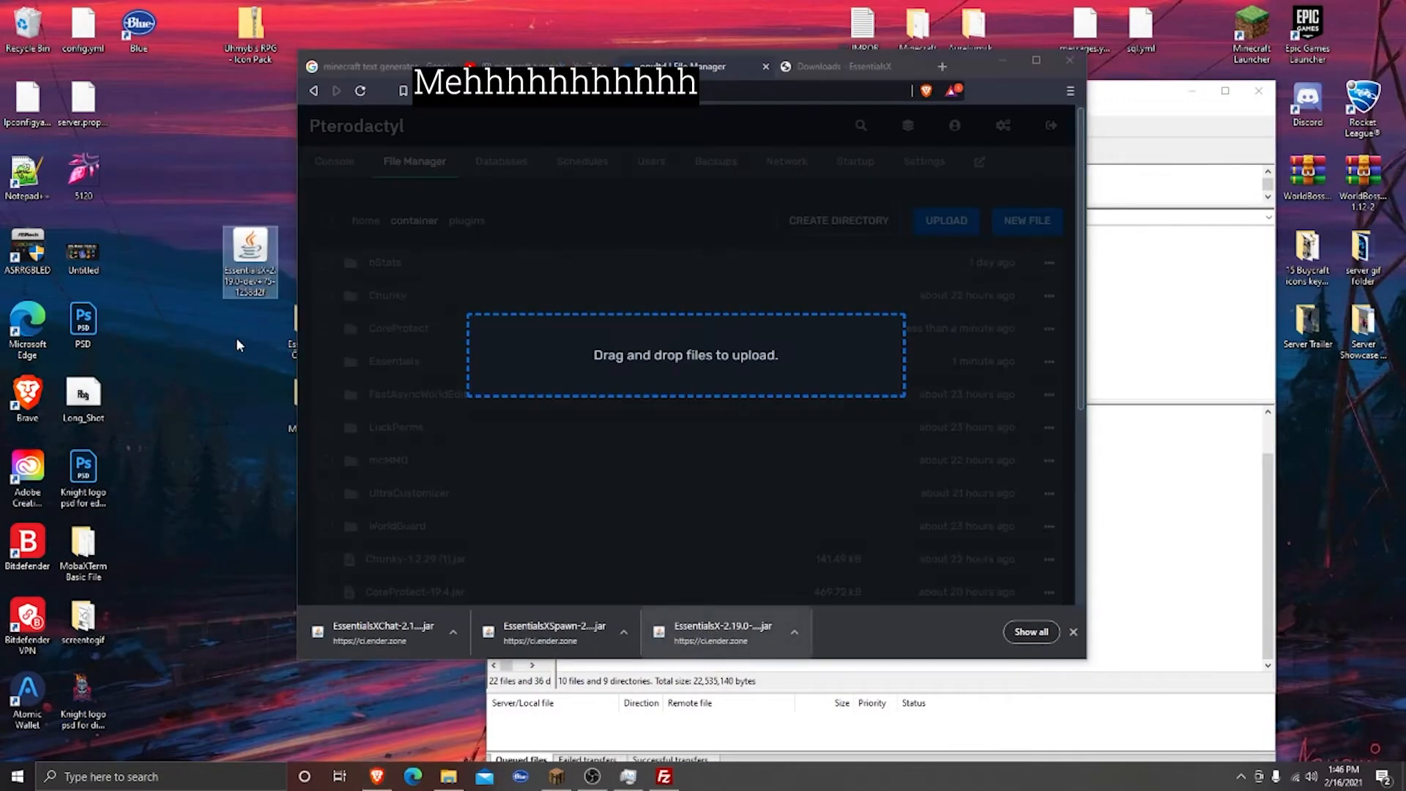
pyautogui.moveTo(398, 611); pyautogui.dragTo(223, 344)
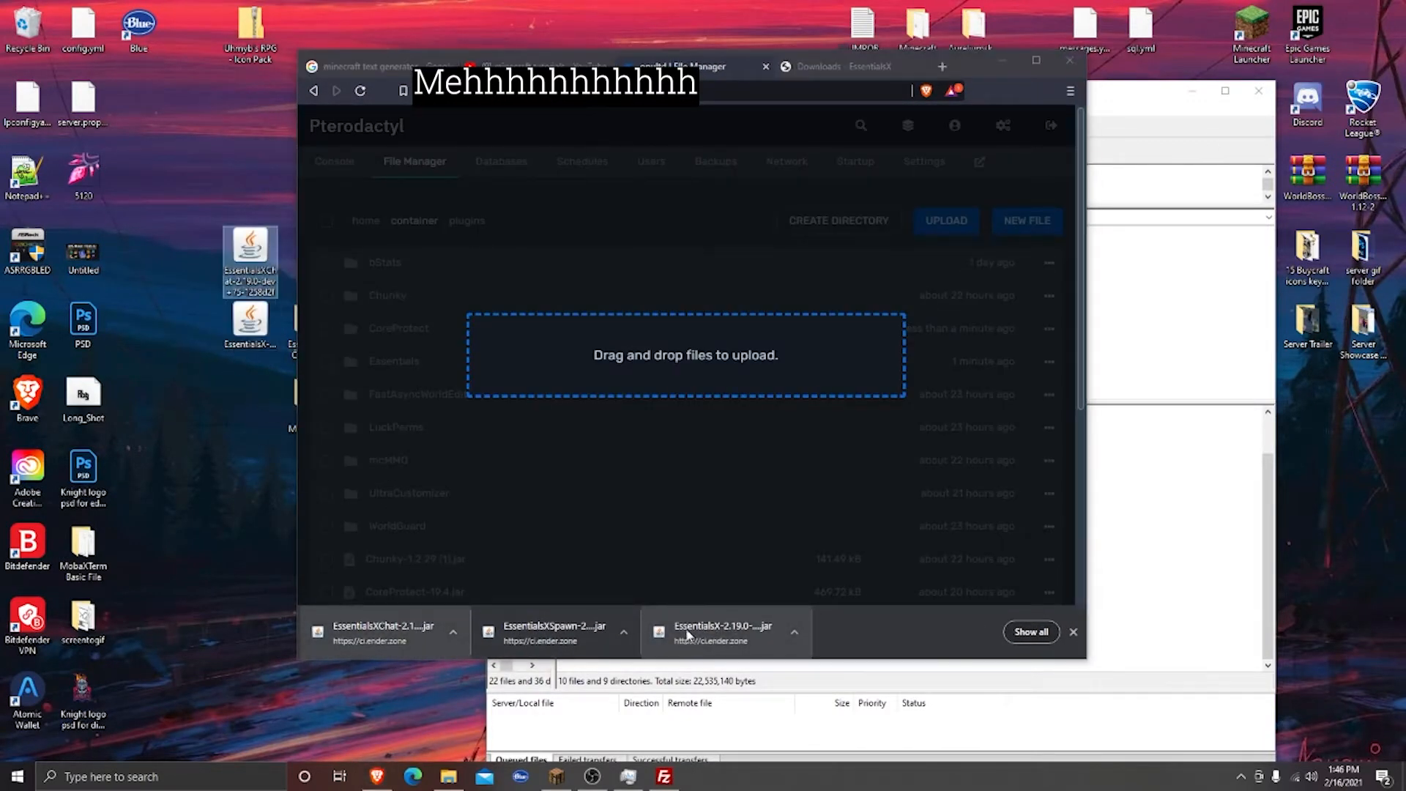
pyautogui.moveTo(712, 635); pyautogui.dragTo(237, 397)
pyautogui.click(492, 191)
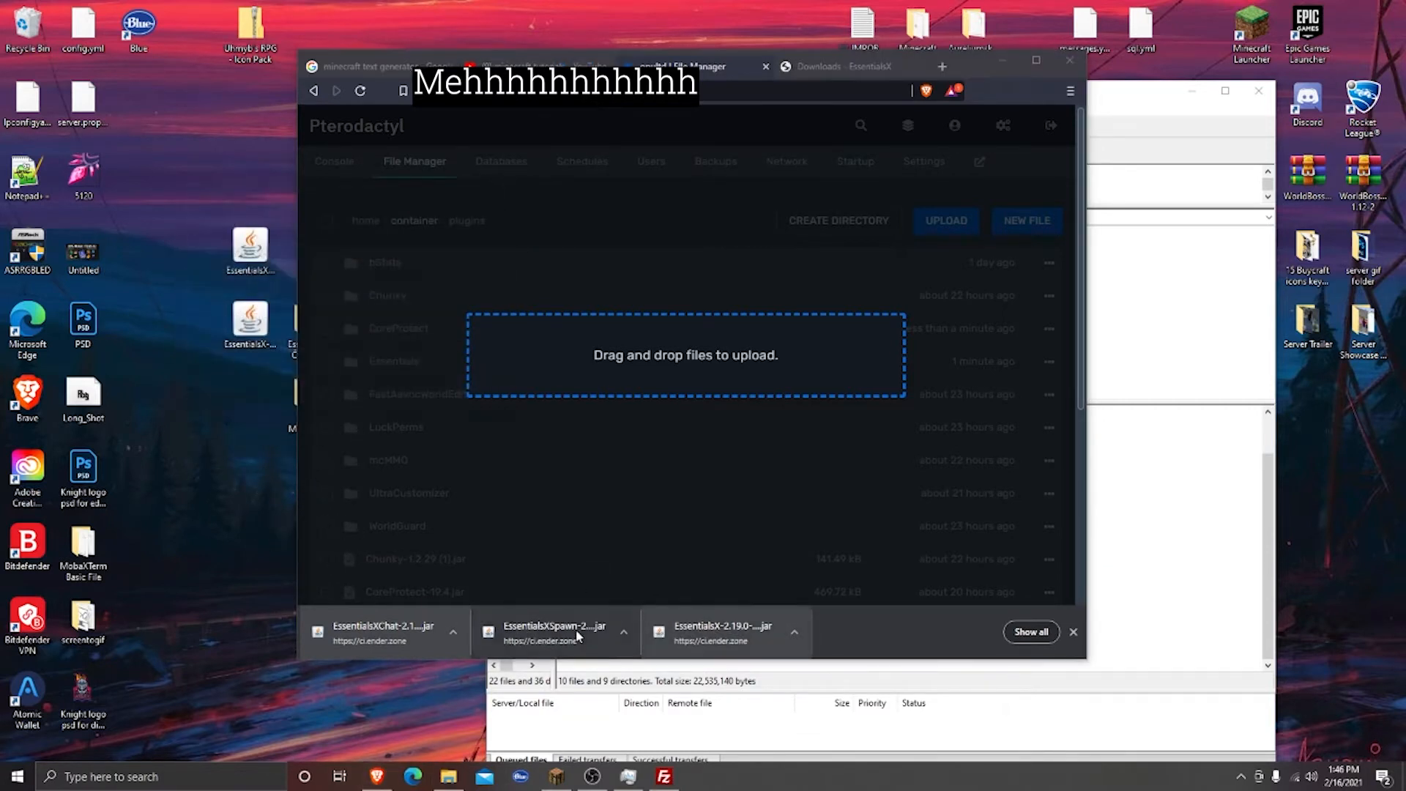
pyautogui.click(220, 510)
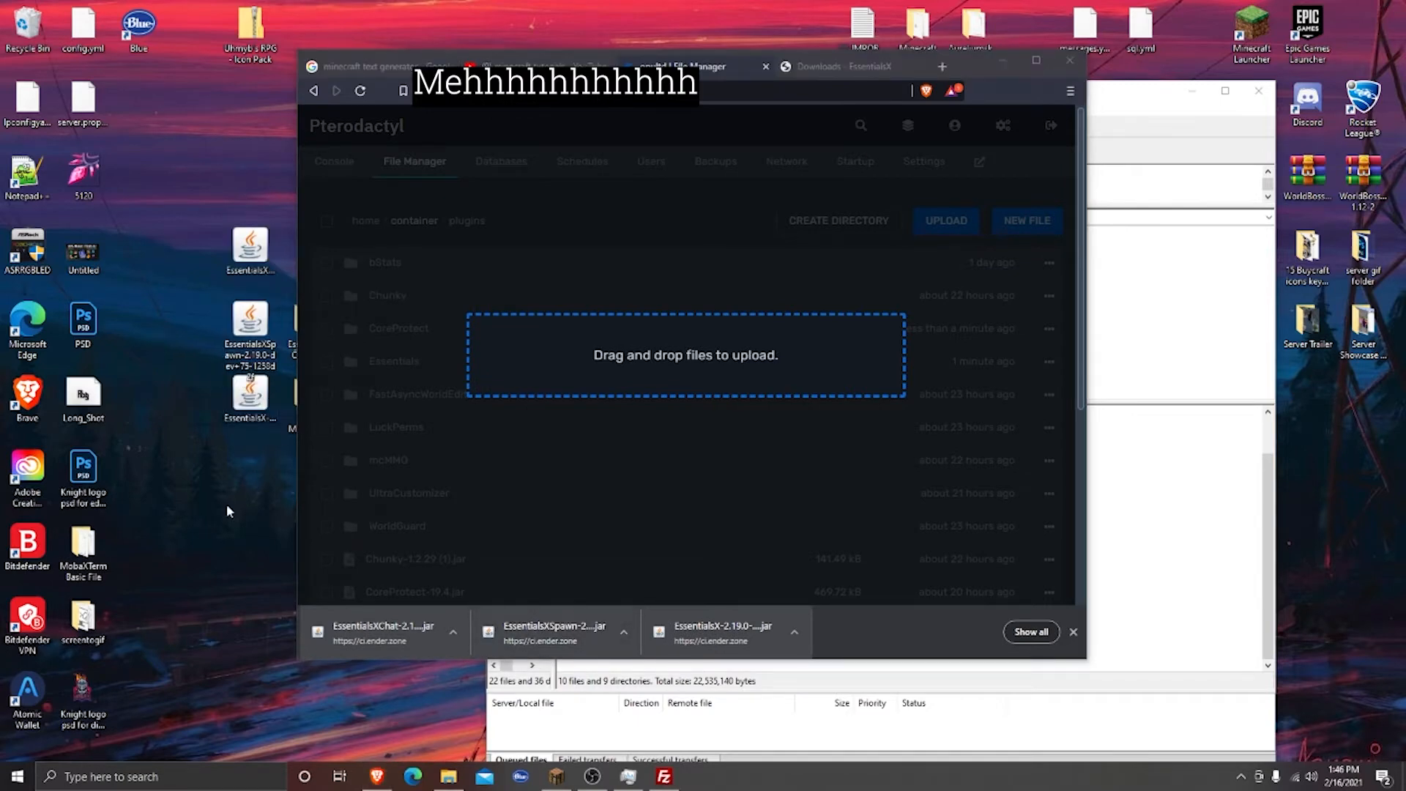
# Minimize the browser and move the three EssentialsX jars together to a new spot on the desktop
pyautogui.click(1017, 59)
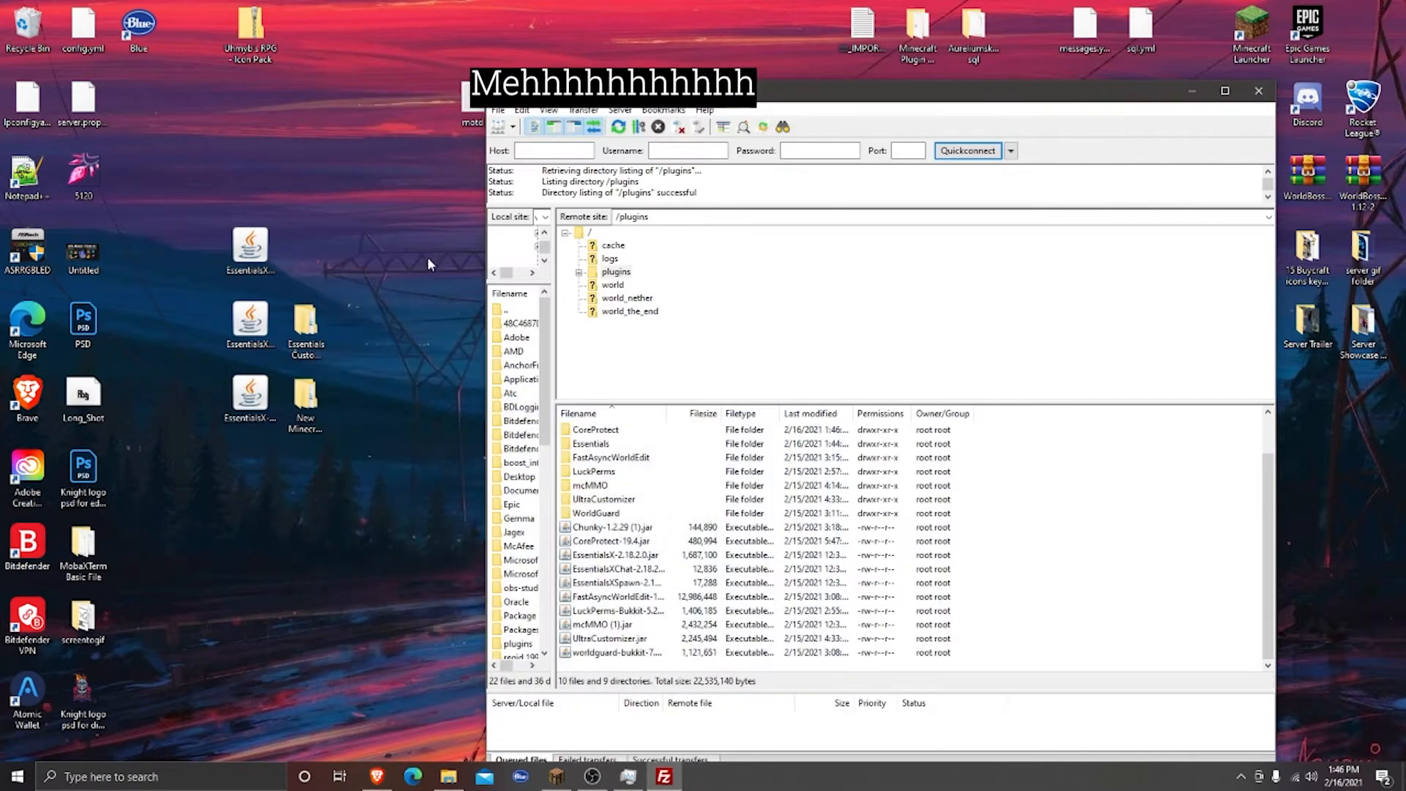
pyautogui.moveTo(293, 144); pyautogui.dragTo(352, 187)
pyautogui.moveTo(265, 178); pyautogui.dragTo(204, 244)
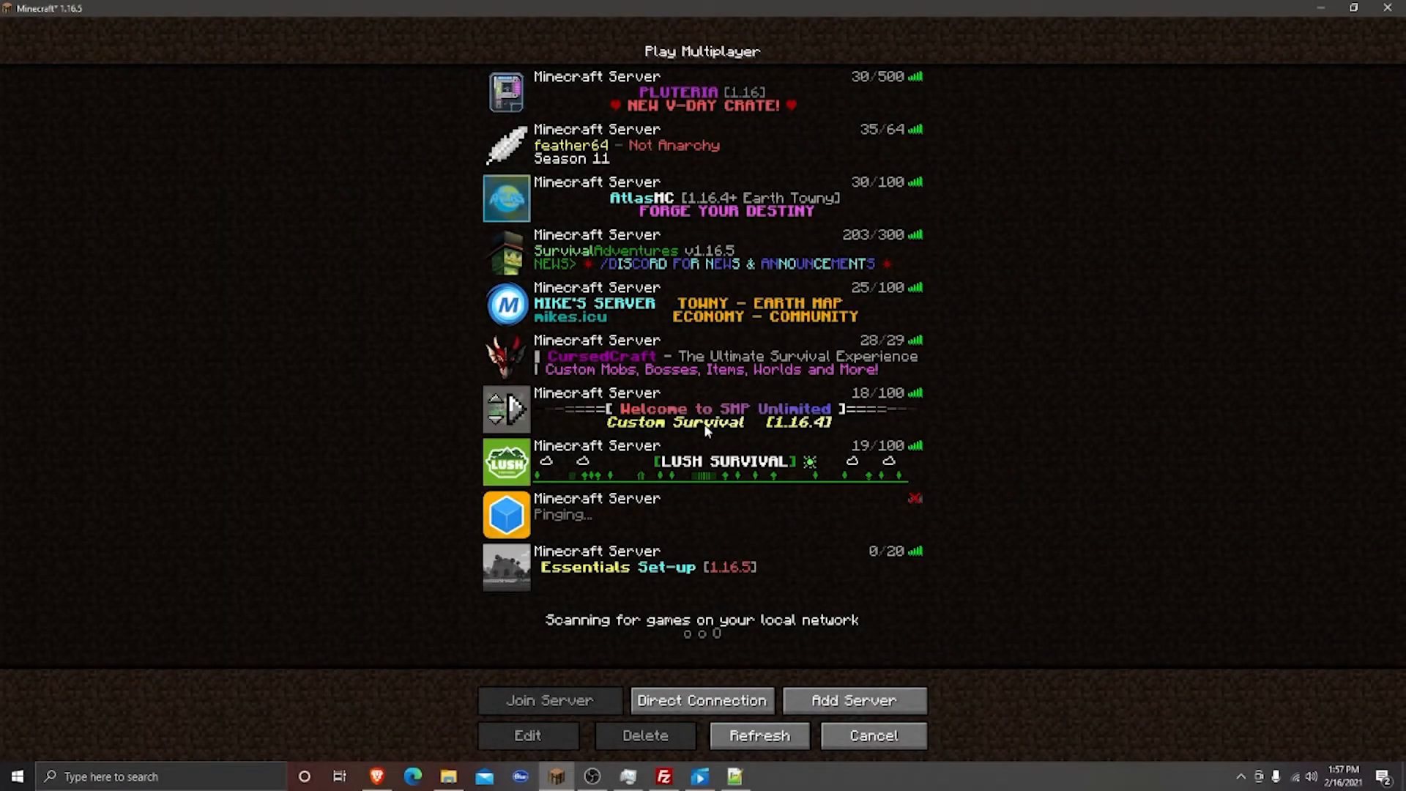
# In Minecraft's multiplayer list, view the server info of the SMP Unlimited entry and return to the list
pyautogui.click(762, 402)
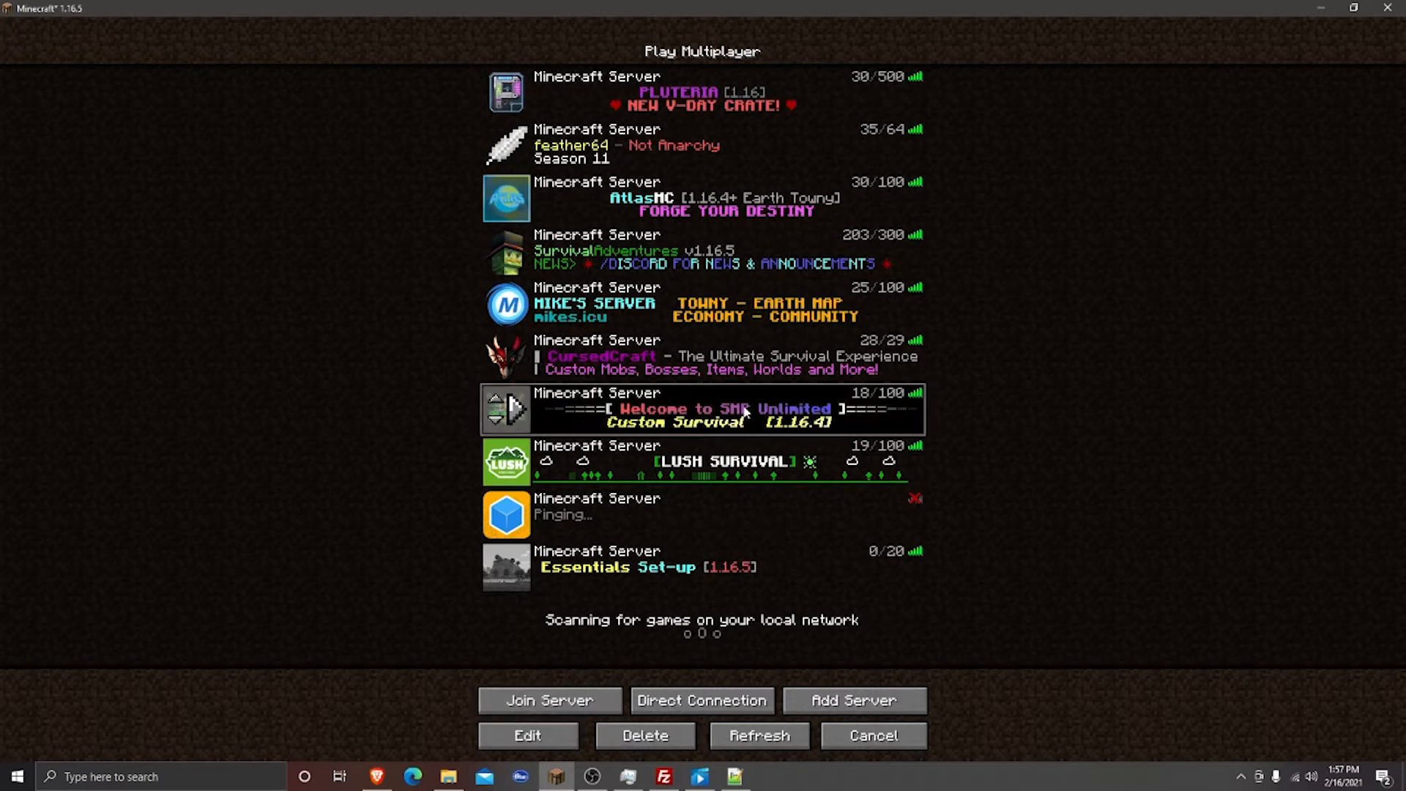
pyautogui.click(532, 730)
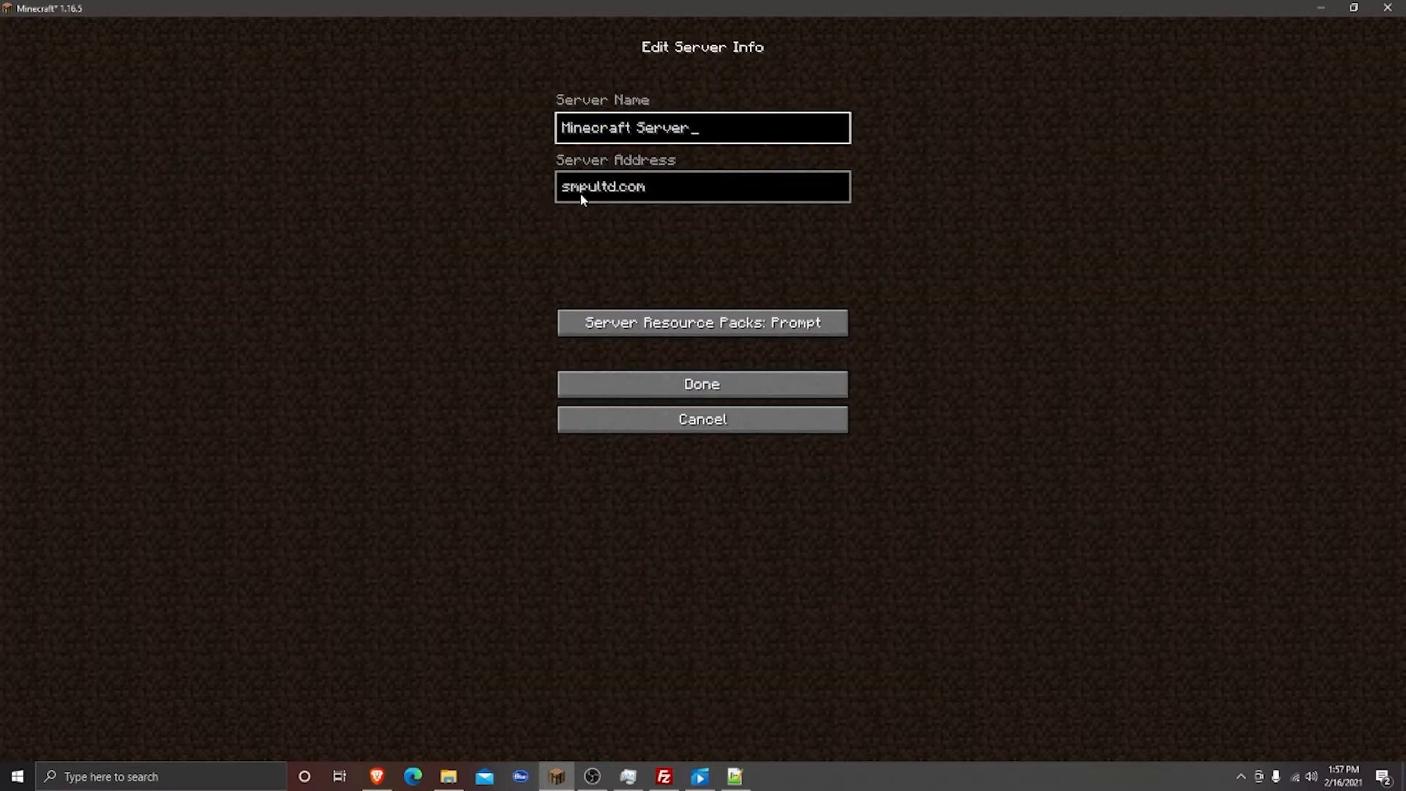
pyautogui.click(667, 382)
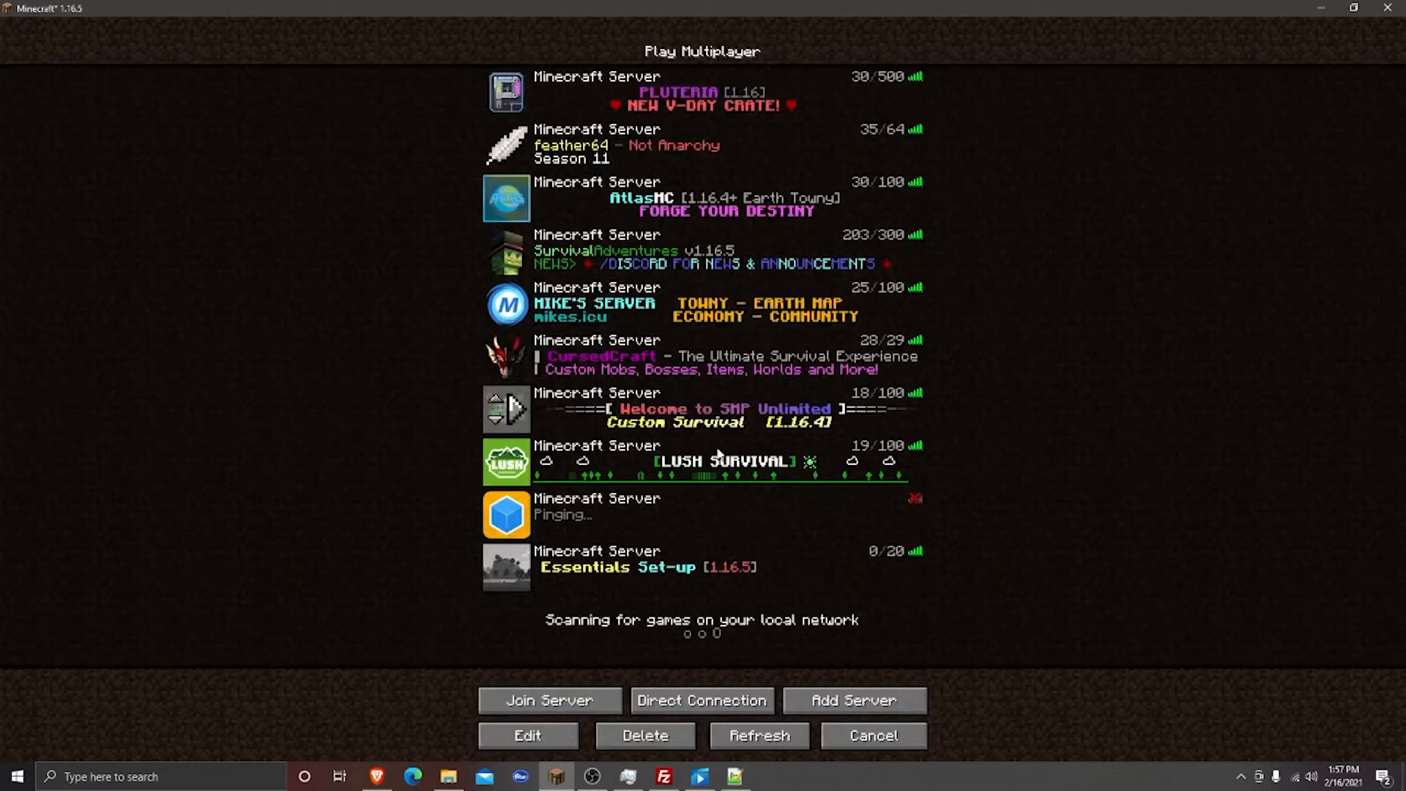
# Join the Essentials Set-up server and disconnect from it again
pyautogui.click(764, 576)
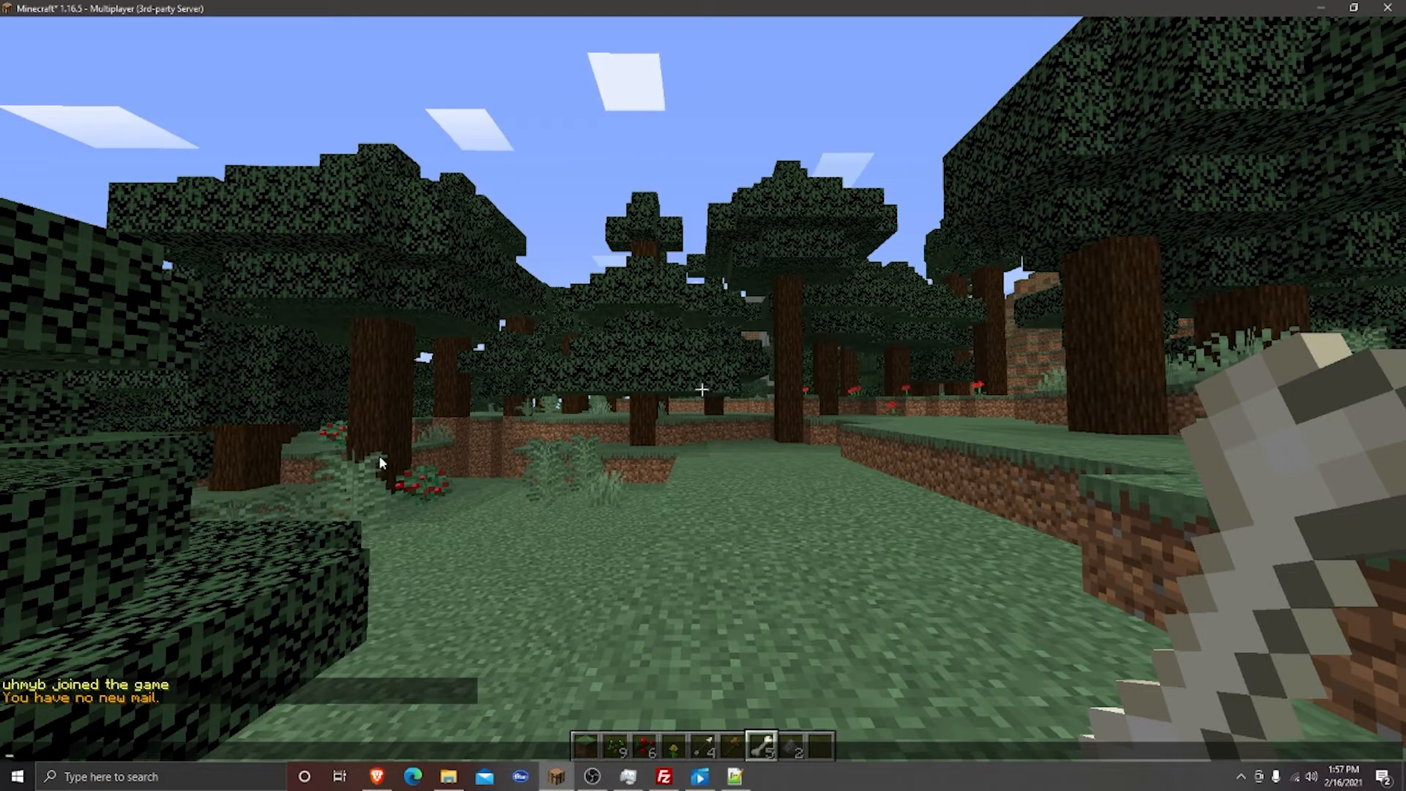
pyautogui.click(411, 439)
pyautogui.press('Escape')
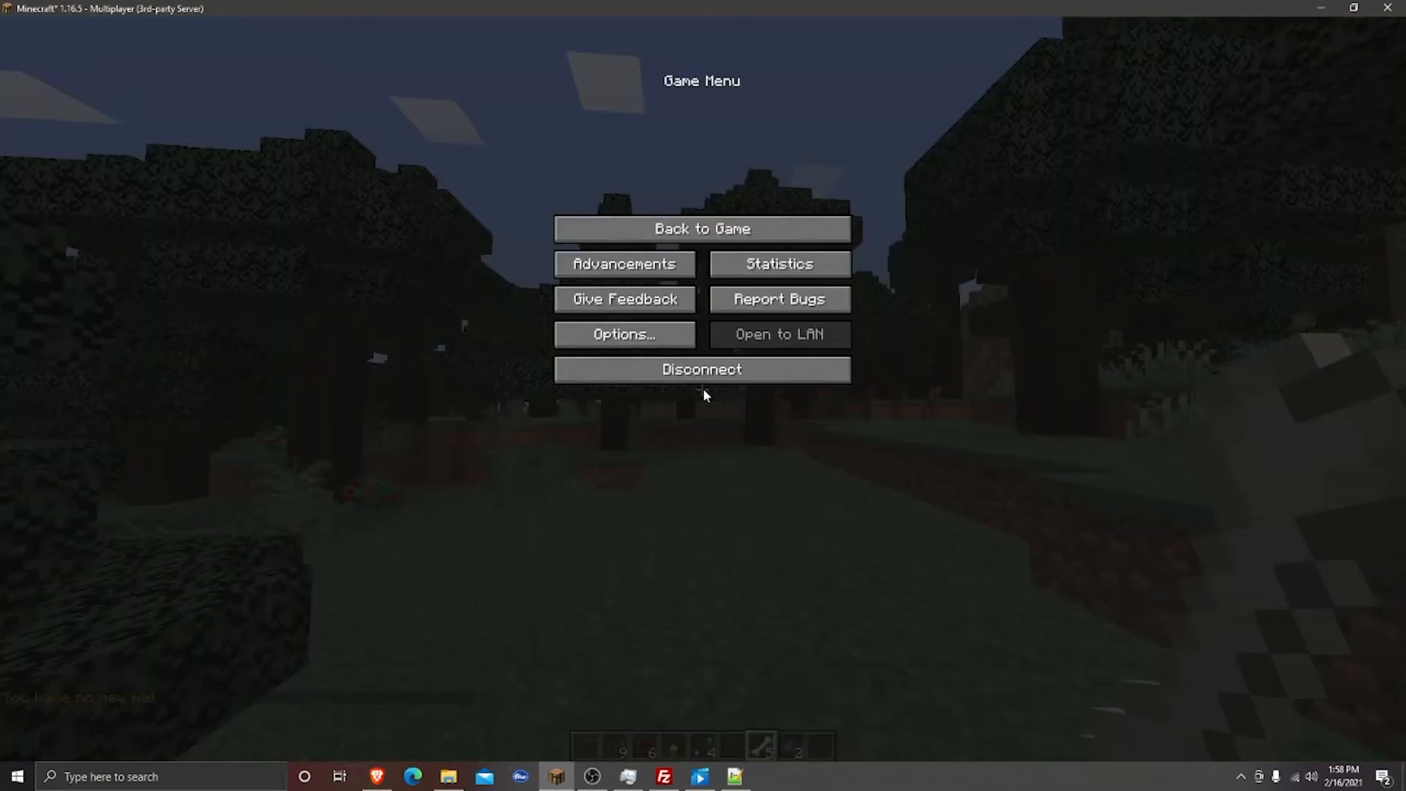
pyautogui.click(725, 369)
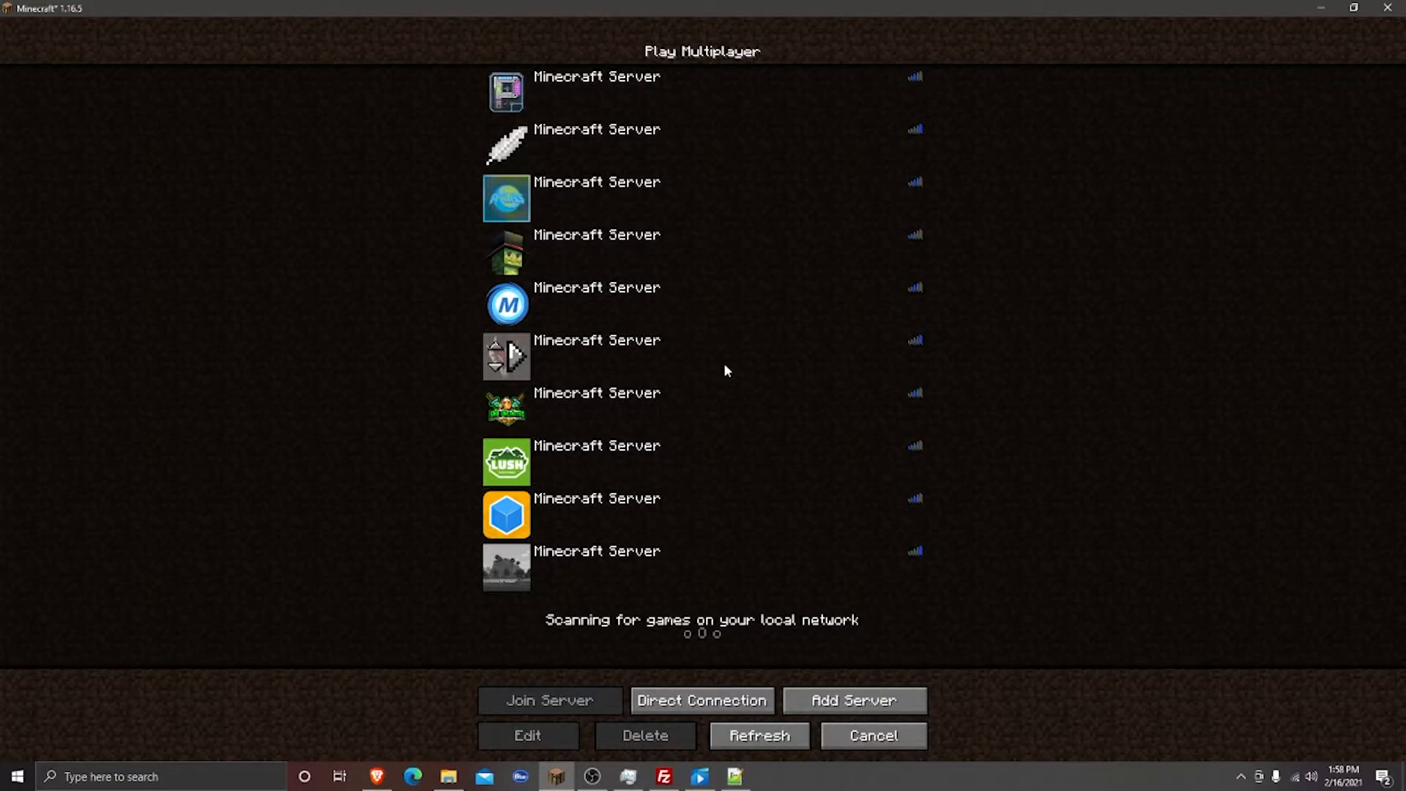
# Switch to the Pterodactyl console in the browser, stop the OPULTD server and return to Minecraft
pyautogui.click(376, 776)
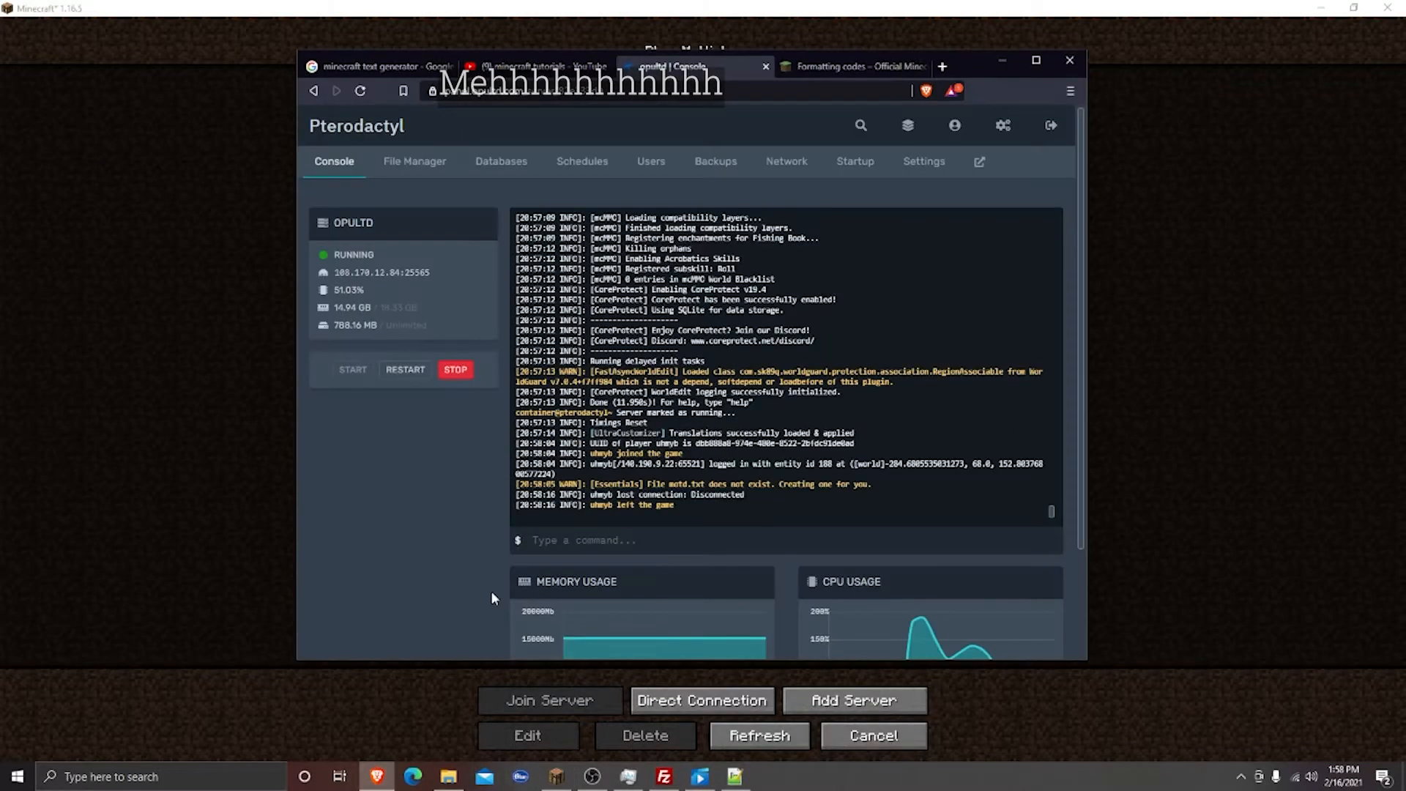
pyautogui.click(454, 370)
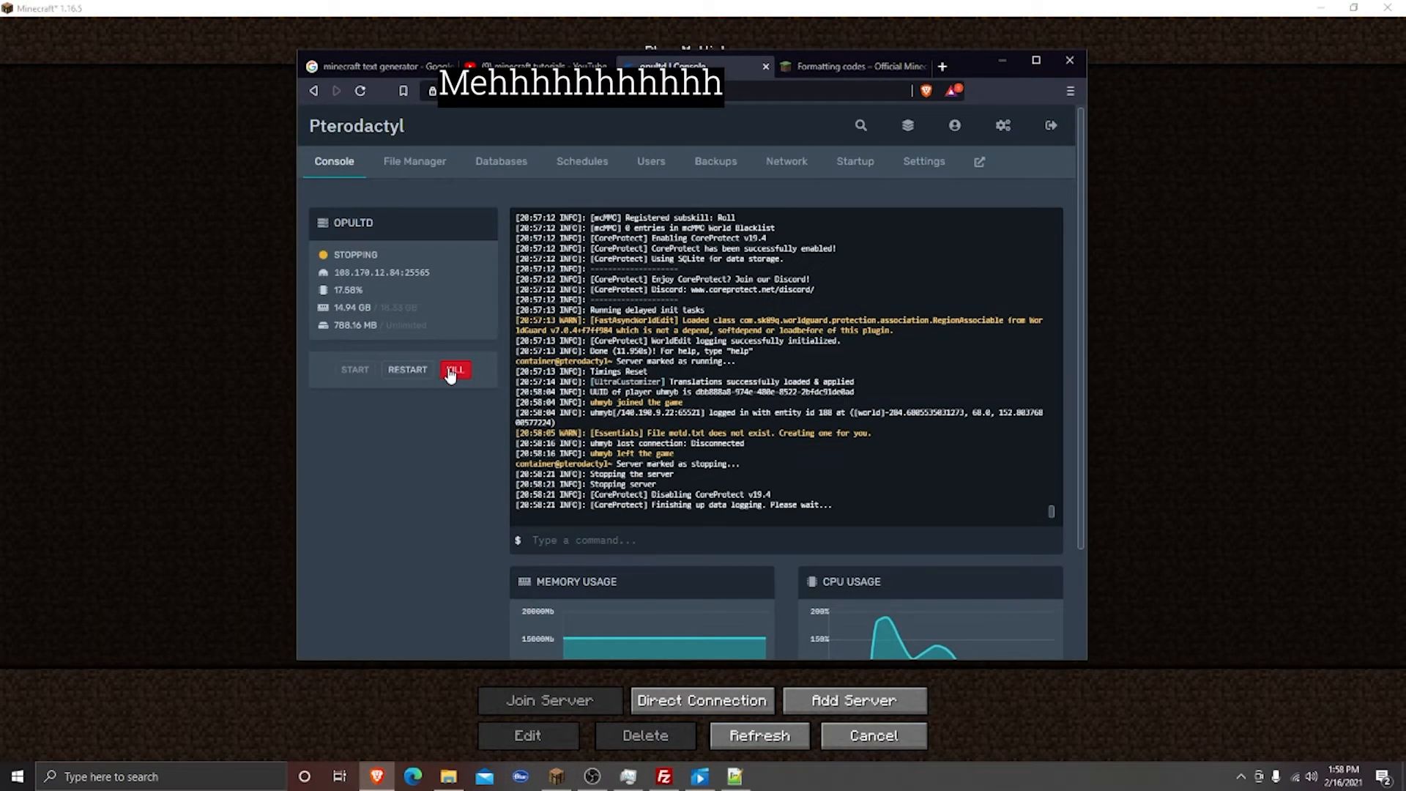
pyautogui.click(242, 306)
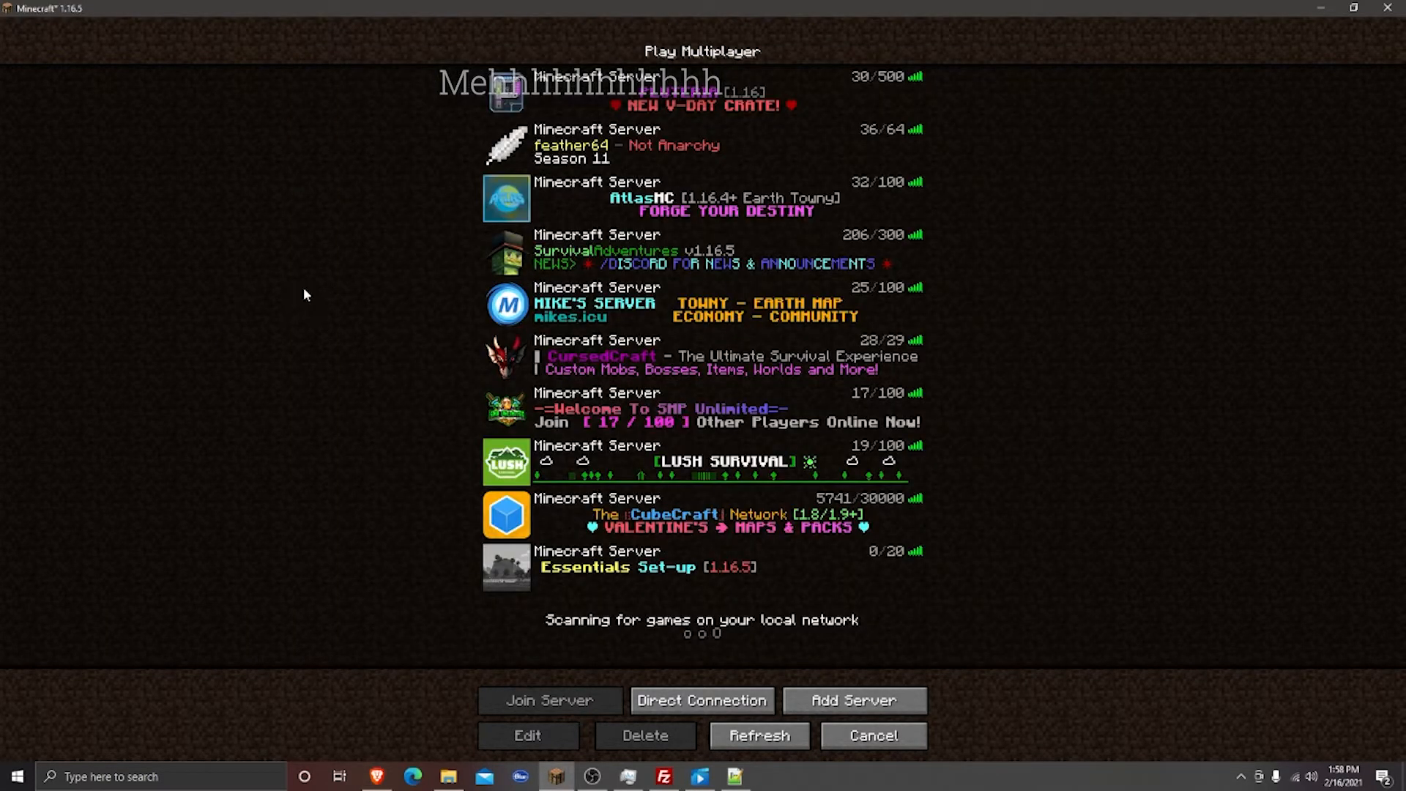
# Minimize Minecraft and the browser, and open the server's plugins folder in FileZilla
pyautogui.click(1320, 7)
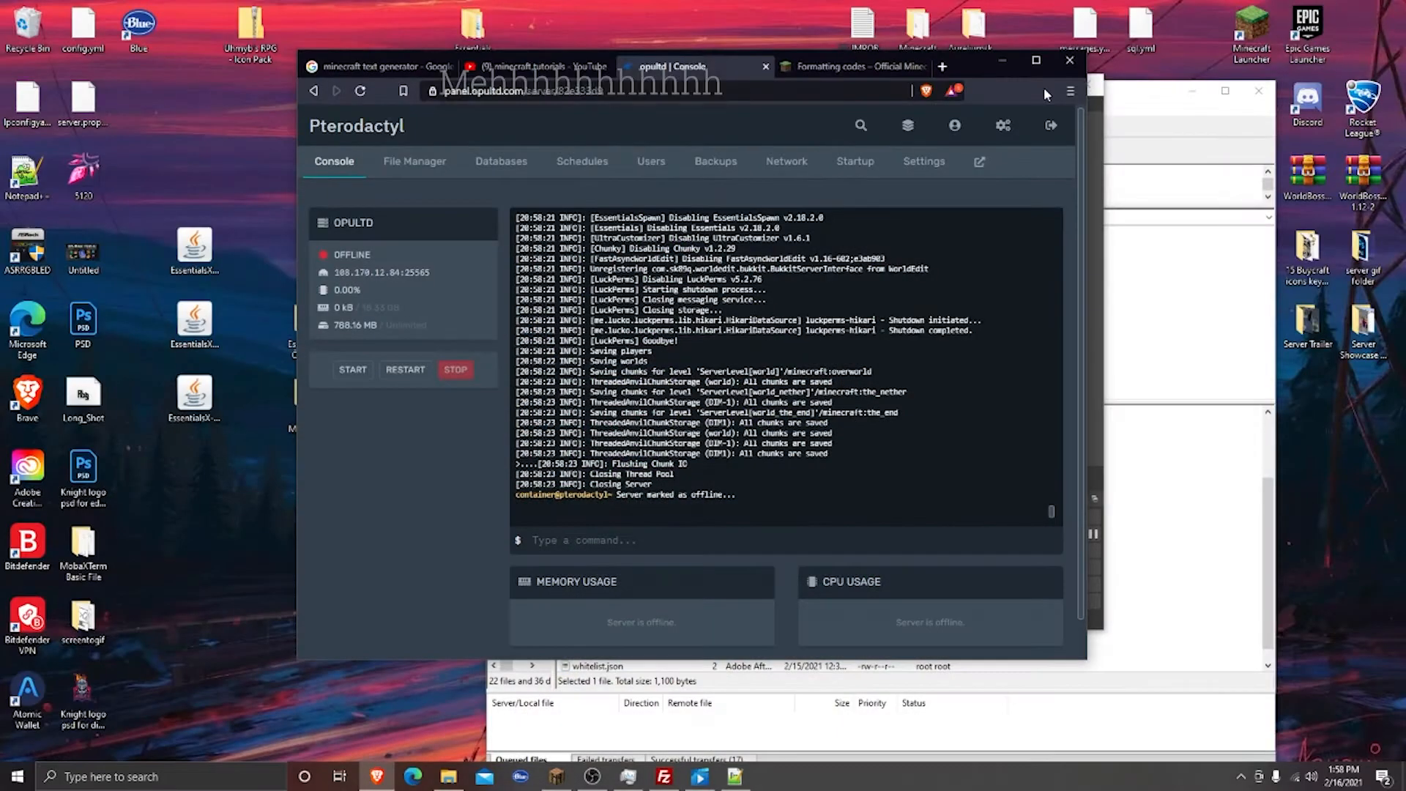
pyautogui.click(1008, 60)
pyautogui.click(1018, 84)
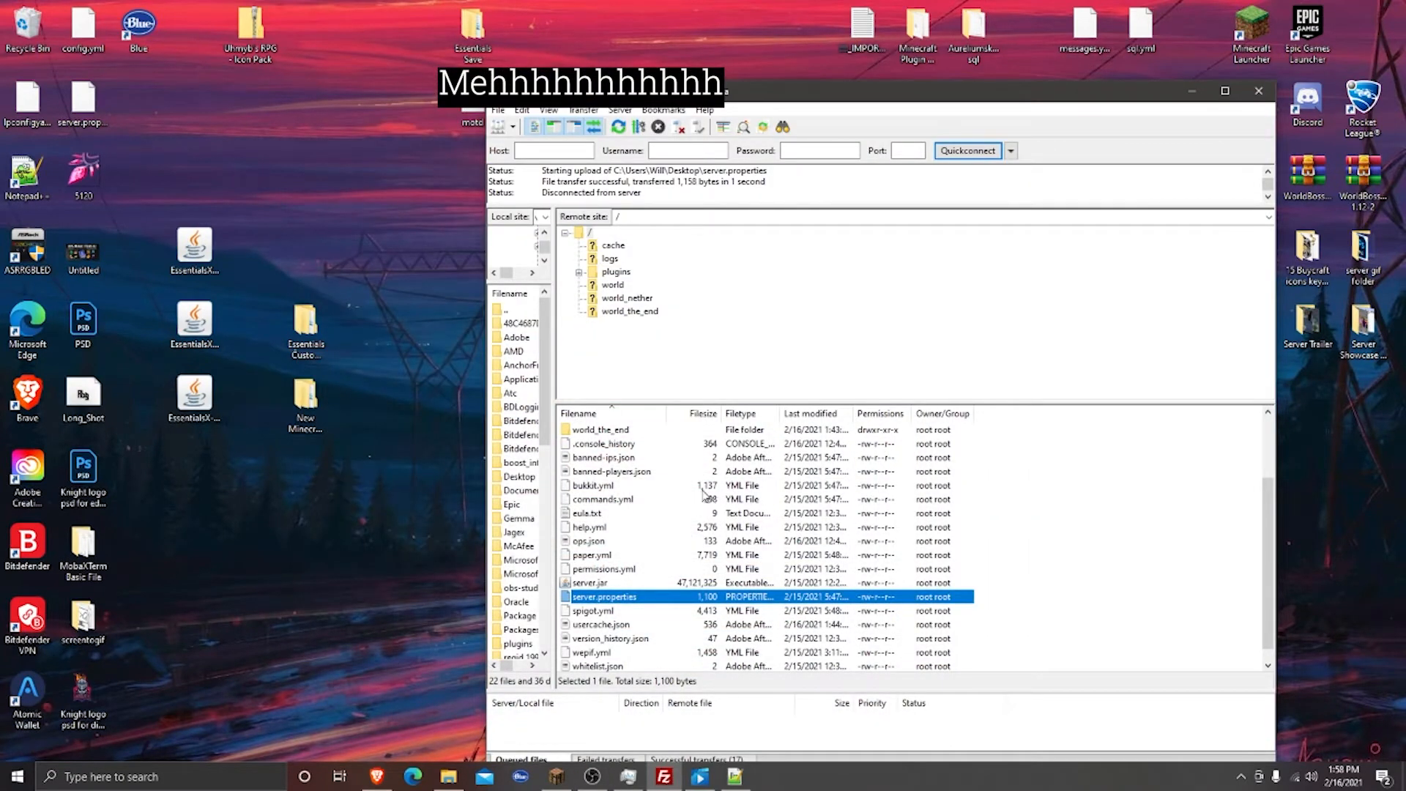
pyautogui.scroll(2, 703, 492)
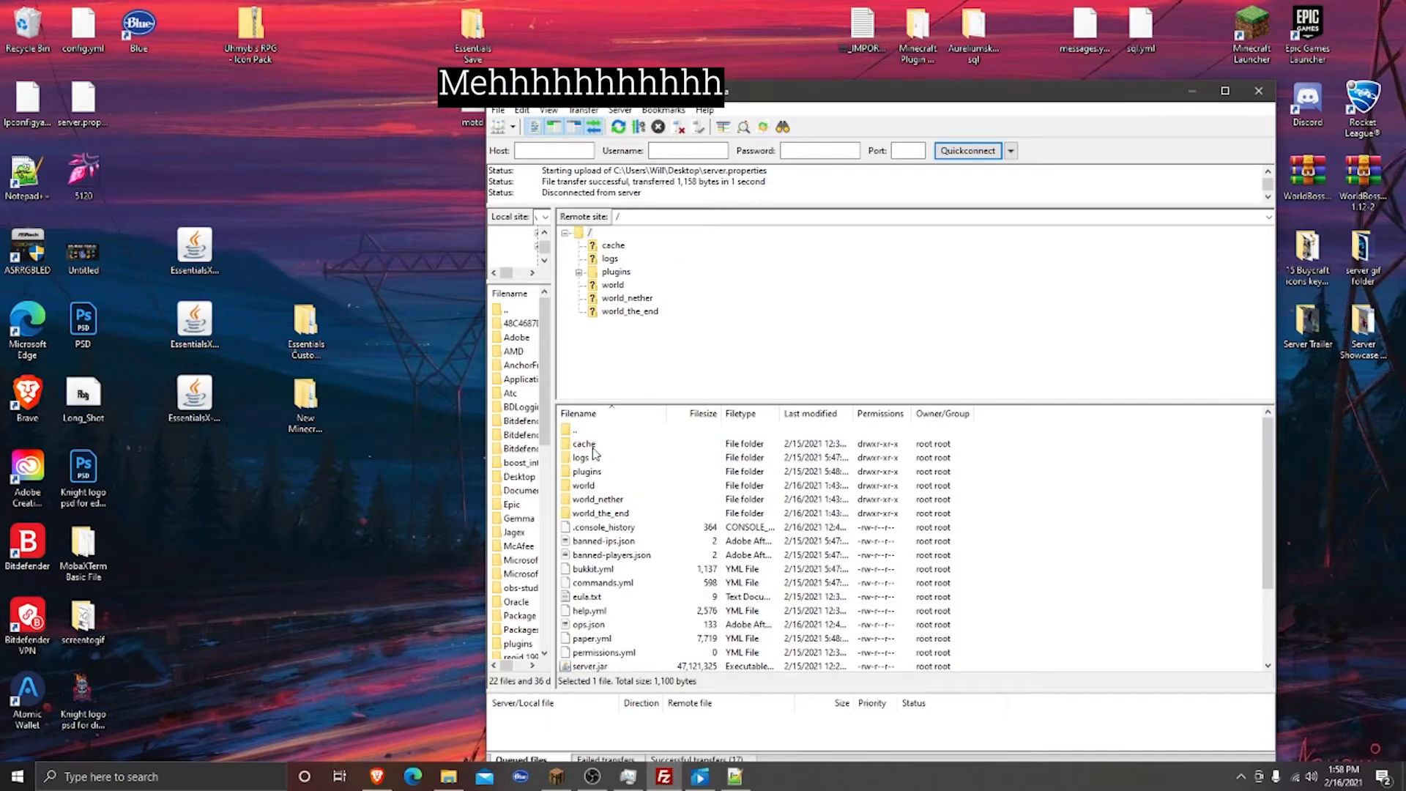
pyautogui.click(588, 472)
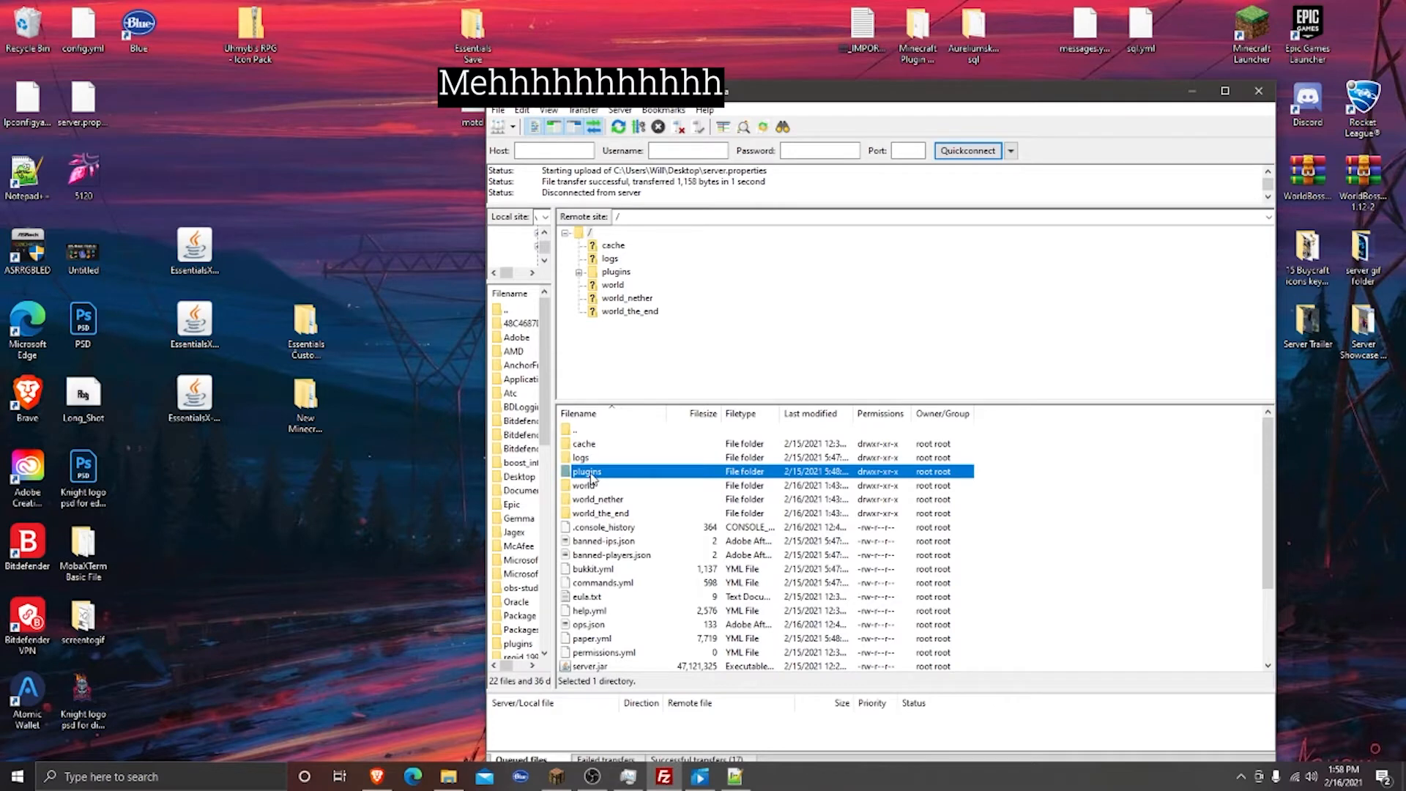
pyautogui.doubleClick(591, 473)
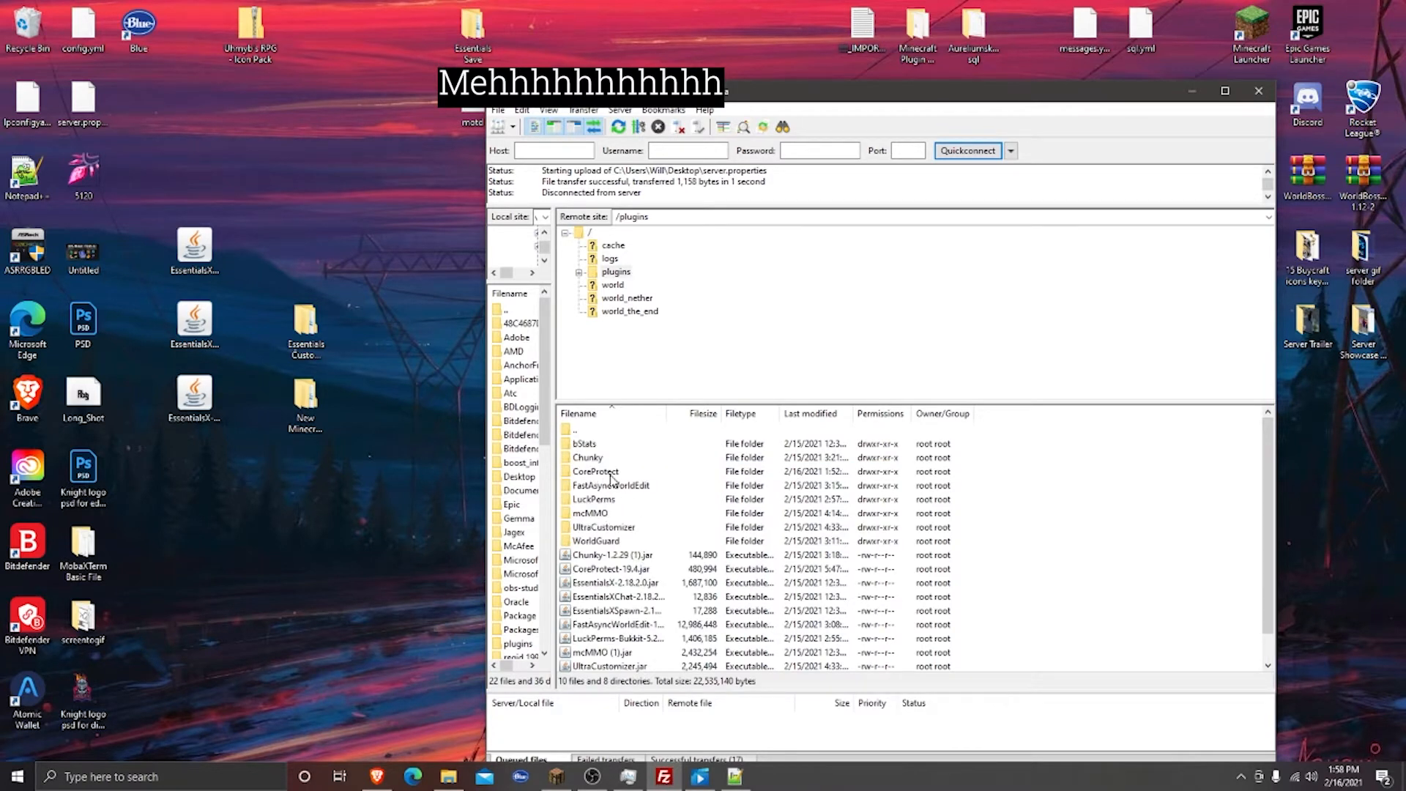
# Close and relaunch FileZilla, and reconnect to the panel.opultd.com server through its saved recent connection
pyautogui.click(1261, 97)
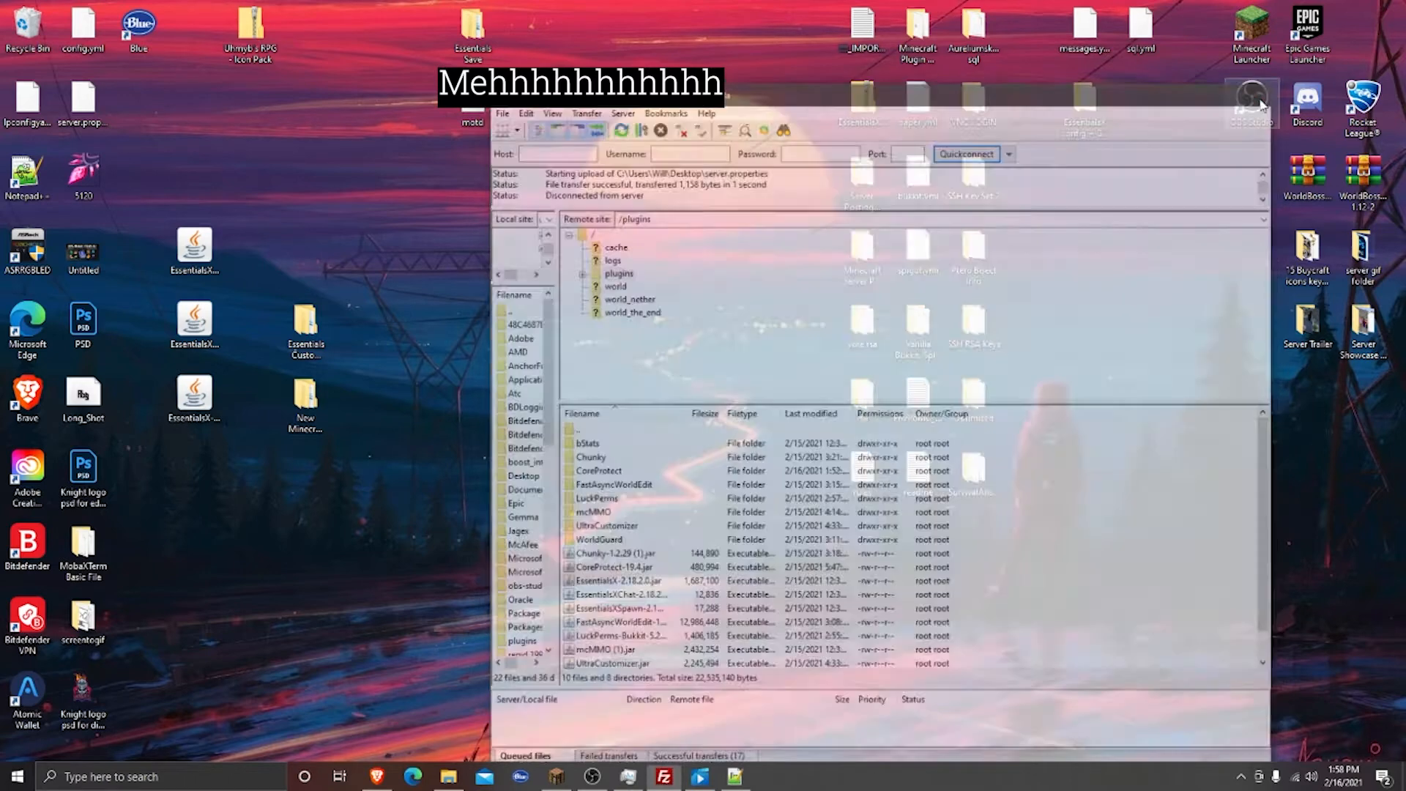
pyautogui.click(22, 788)
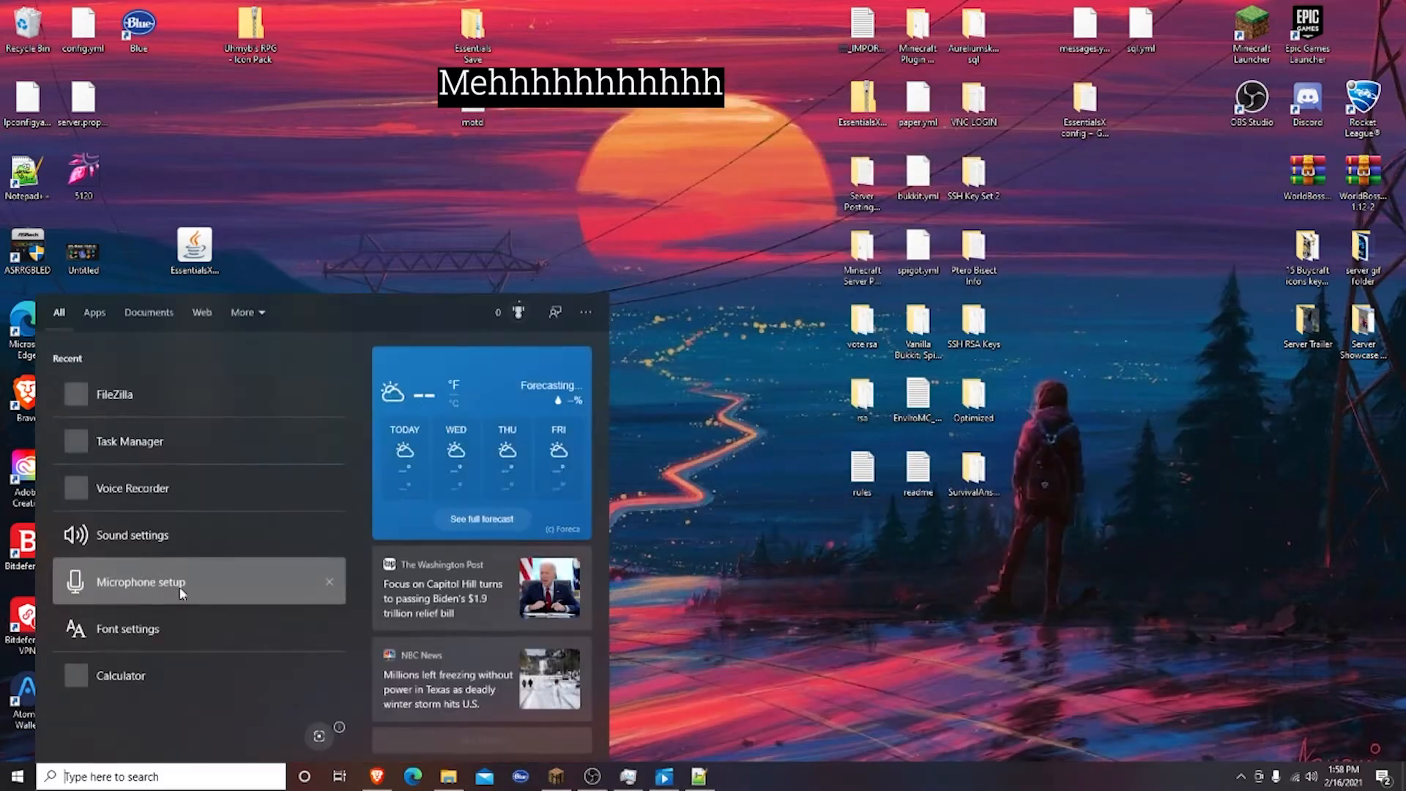
pyautogui.click(192, 521)
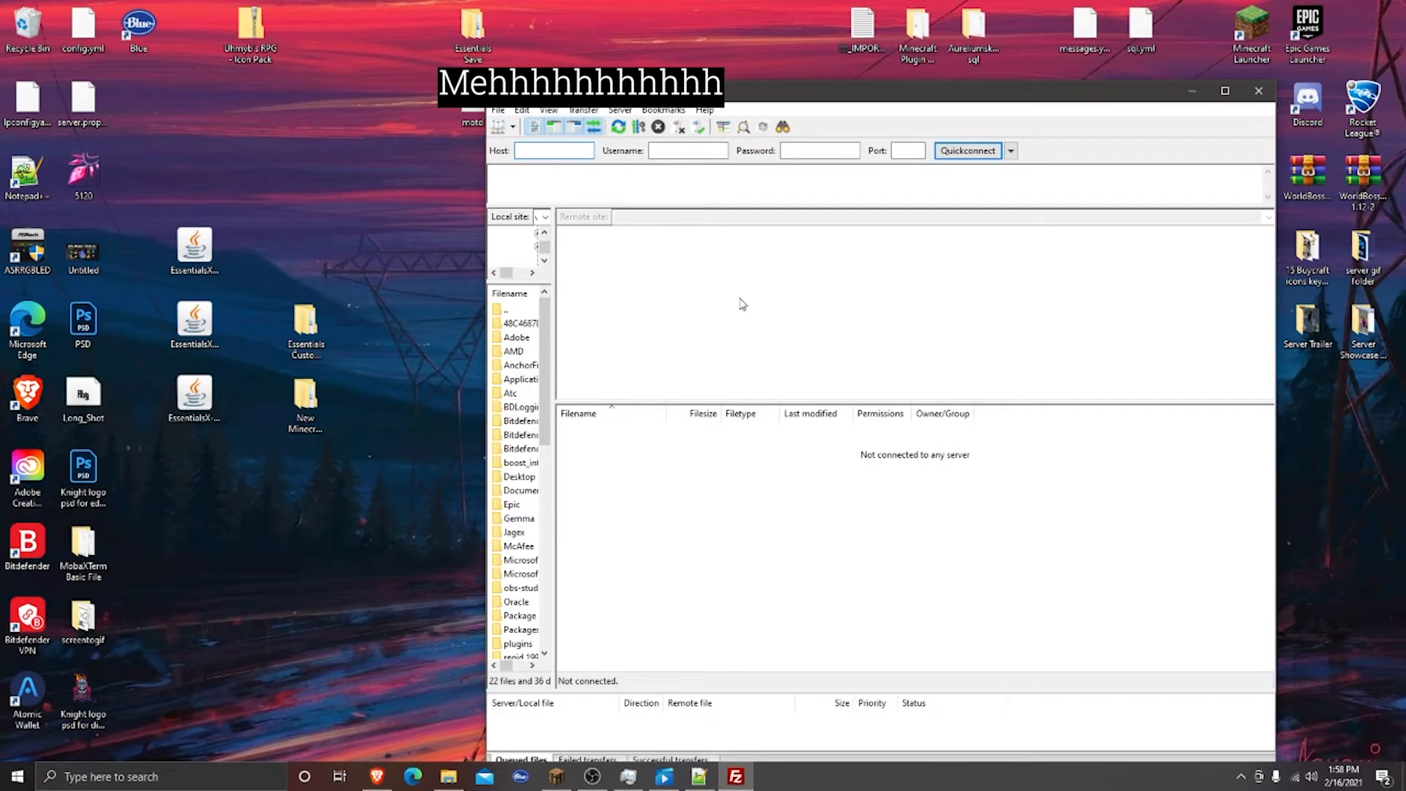
pyautogui.click(1010, 150)
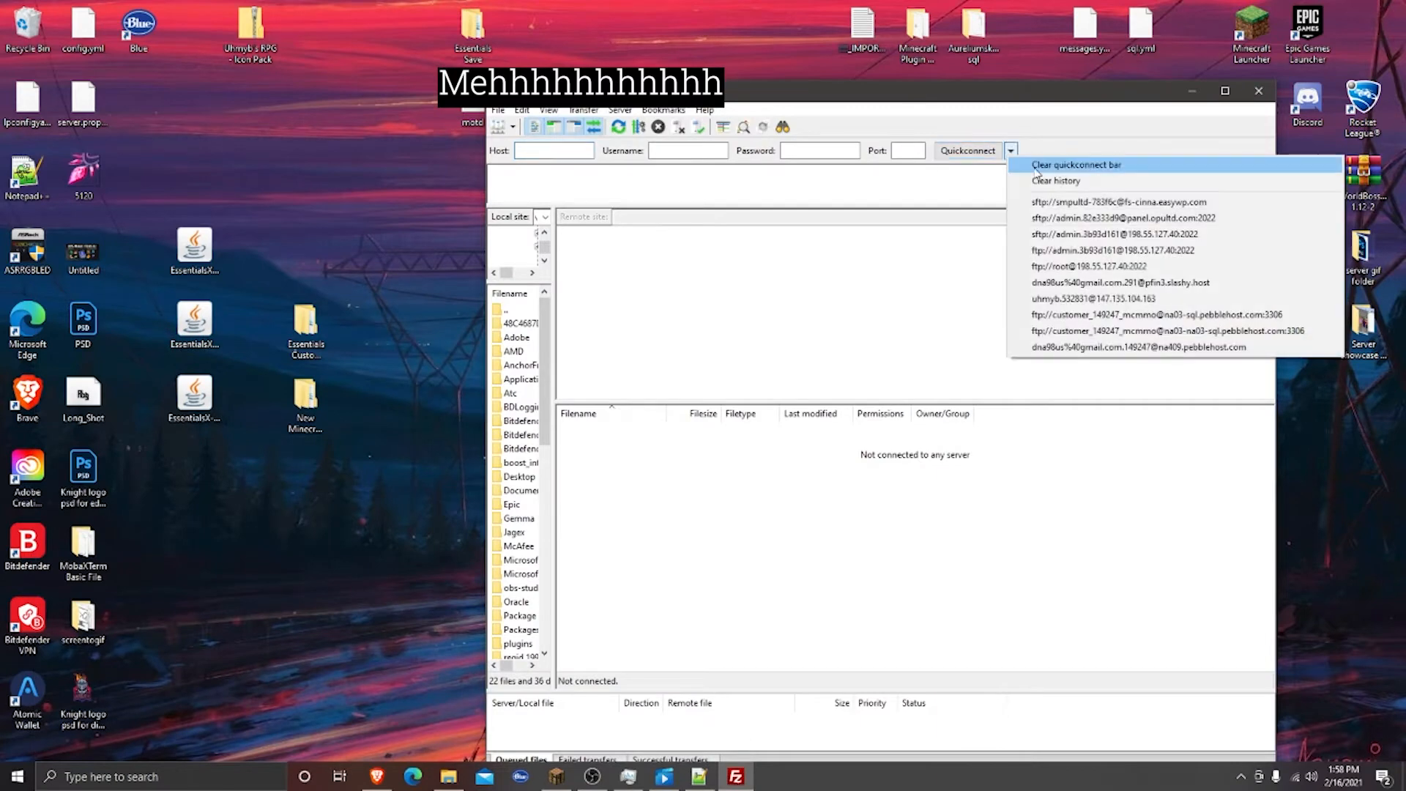
pyautogui.click(1091, 217)
# Open the Essentials folder inside the remote plugins folder and download kits.yml to the desktop
pyautogui.doubleClick(595, 472)
pyautogui.doubleClick(608, 486)
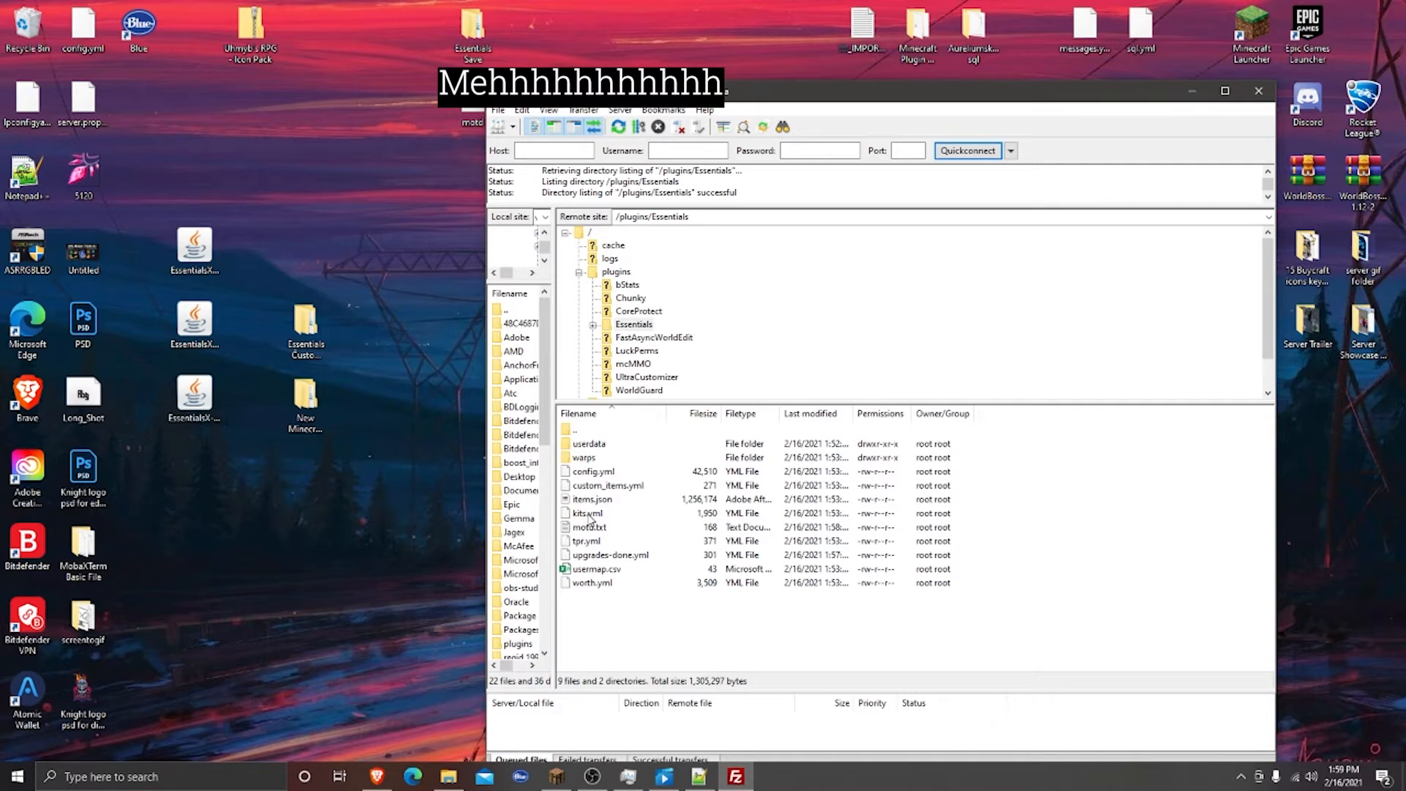
pyautogui.moveTo(590, 518); pyautogui.dragTo(355, 522)
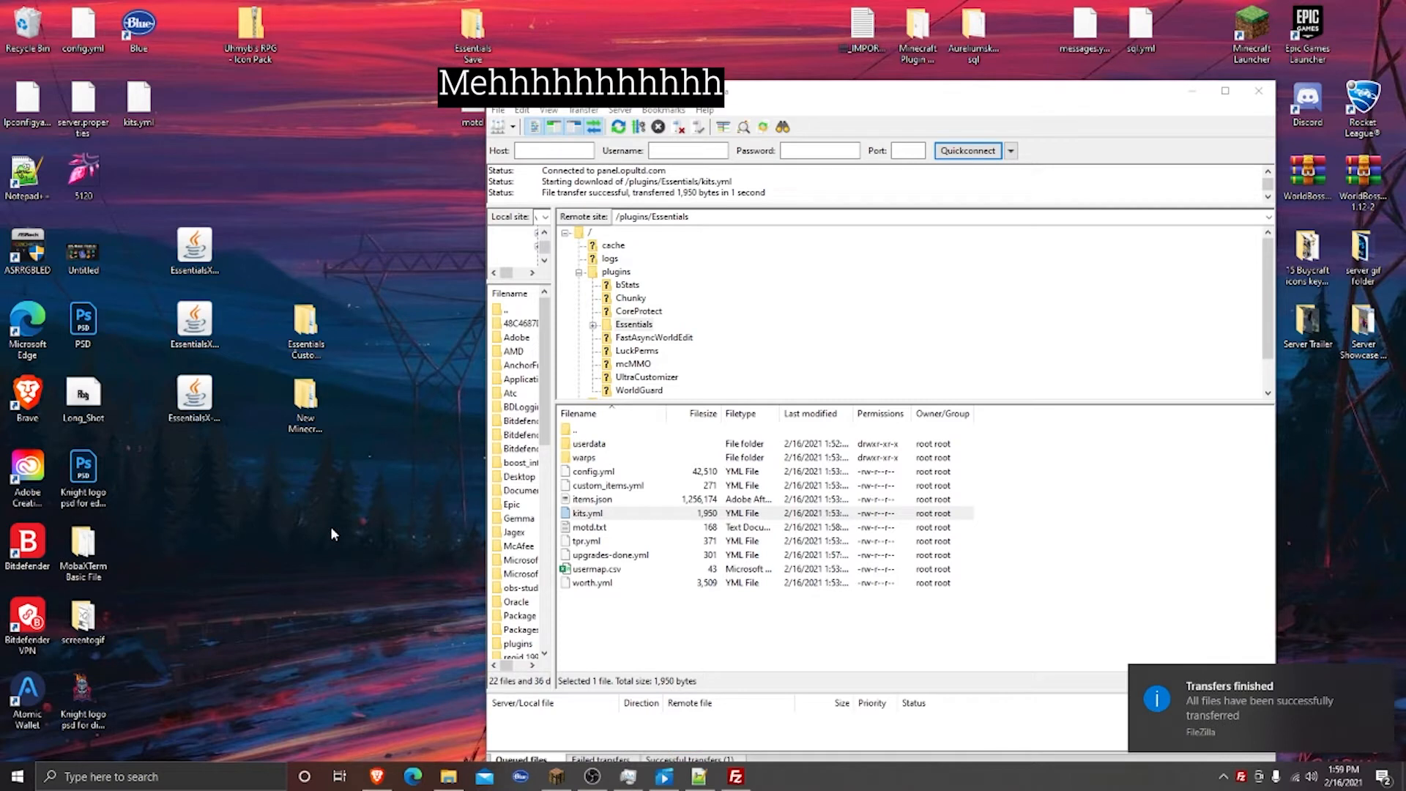
# Open the desktop's kits.yml in Notepad++ and place the cursor on the tools kit's delay line
pyautogui.rightClick(128, 114)
pyautogui.press('Escape')
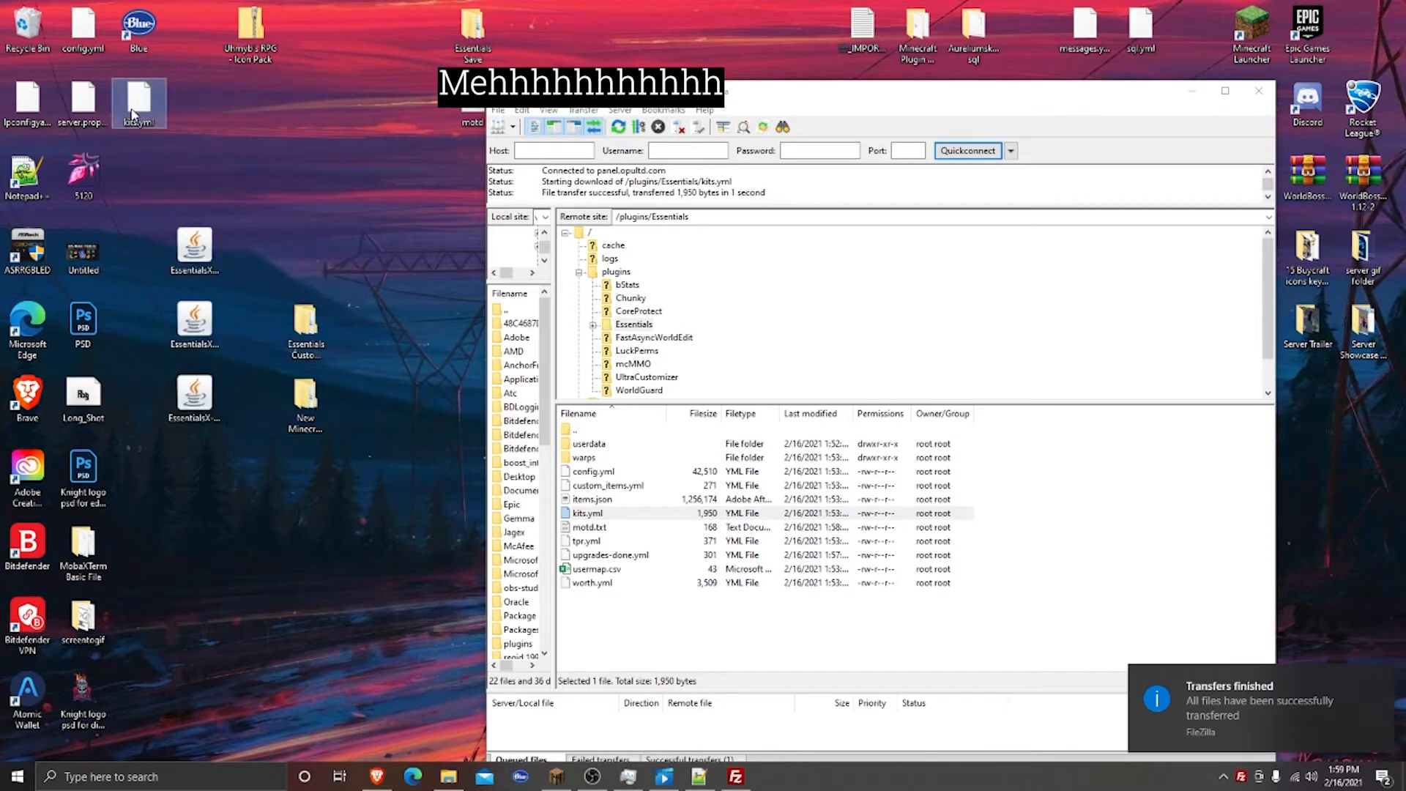
pyautogui.doubleClick(132, 114)
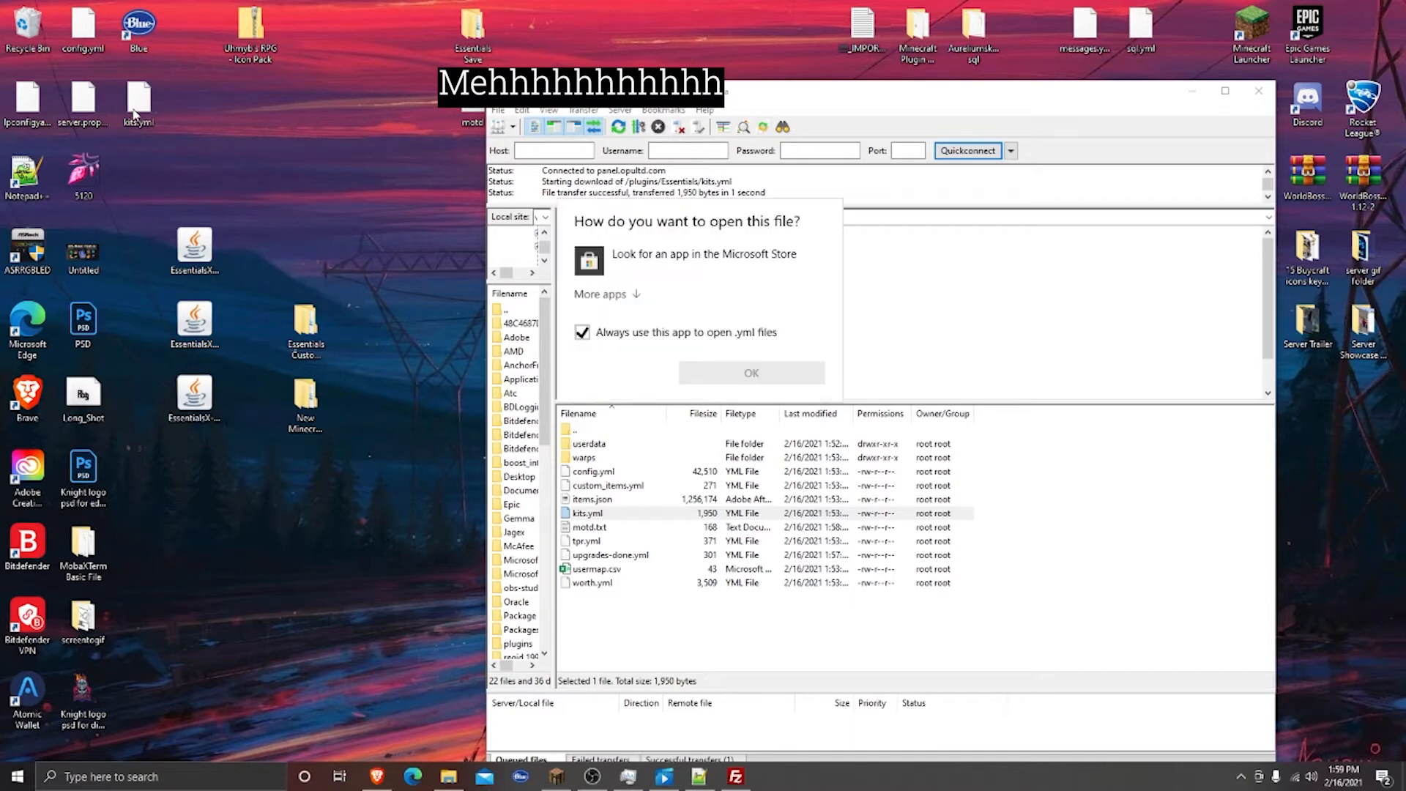
pyautogui.press('Escape')
pyautogui.rightClick(143, 102)
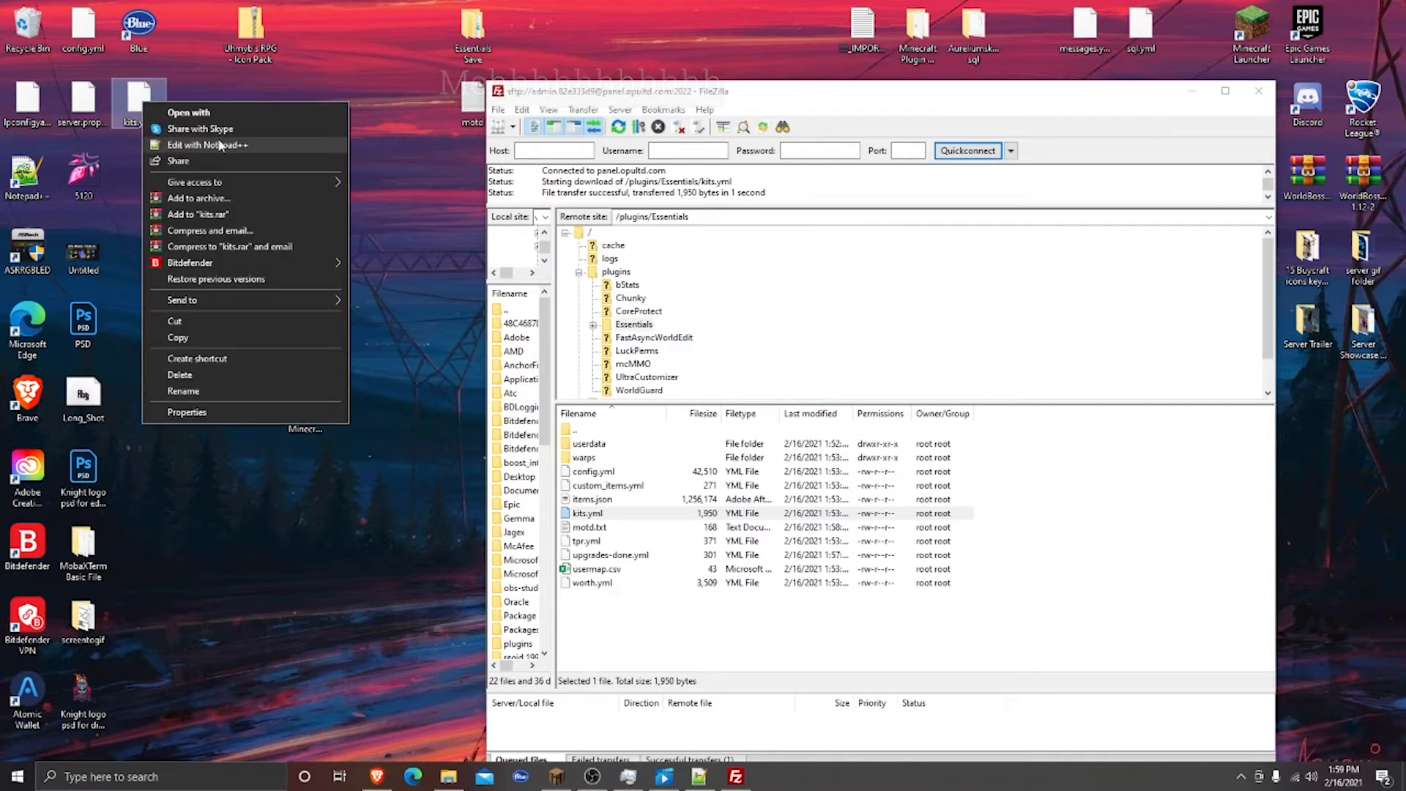
pyautogui.click(220, 145)
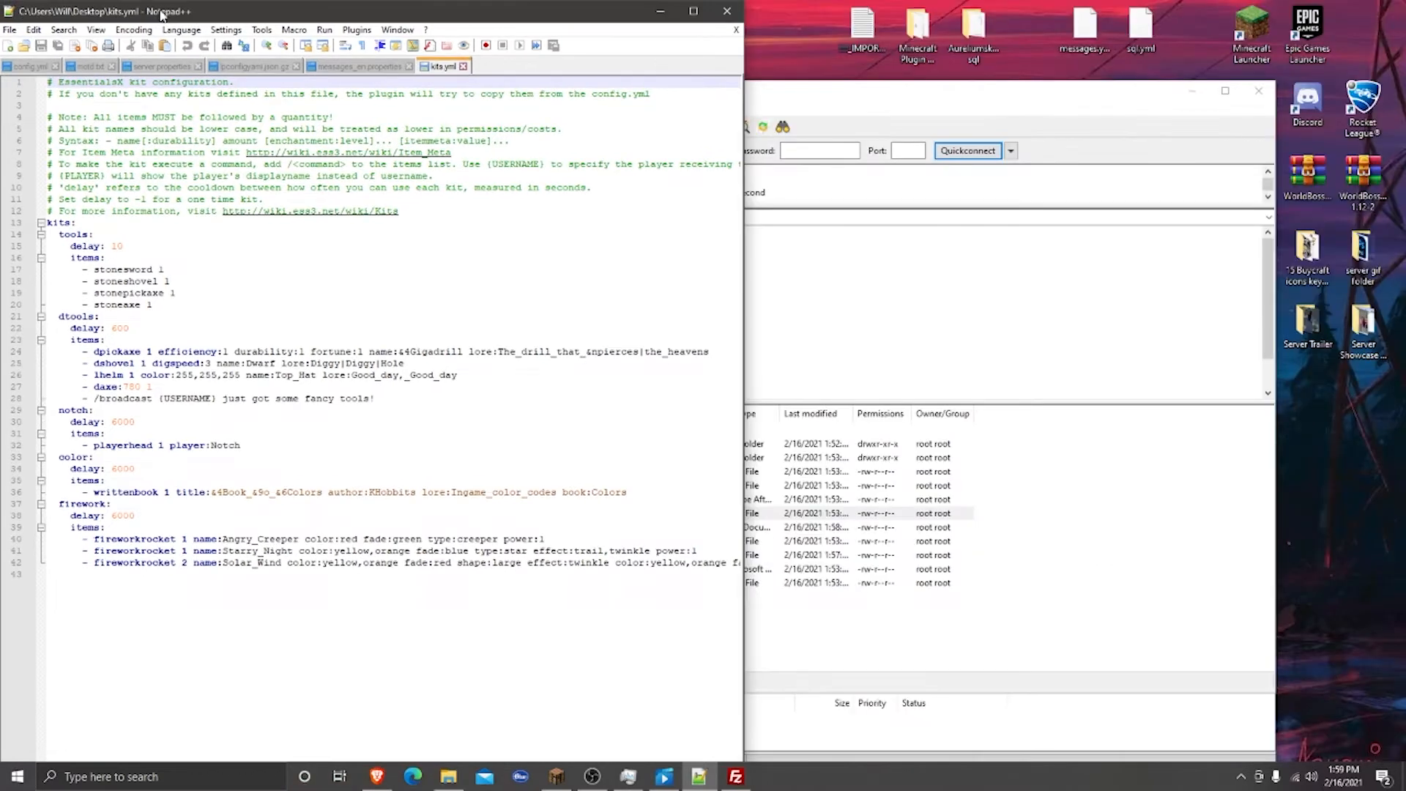
pyautogui.doubleClick(178, 13)
pyautogui.click(77, 244)
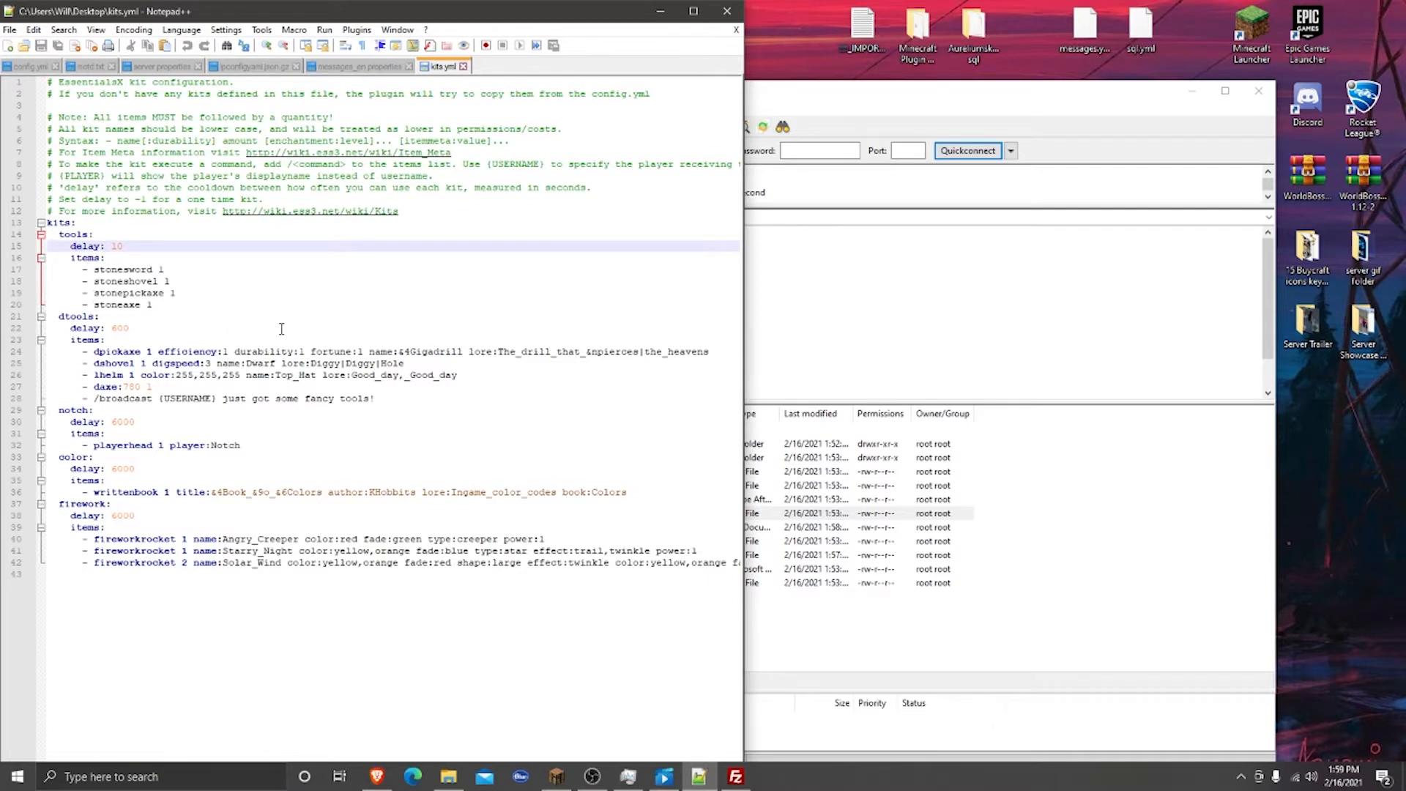
# Review the dtools and tools kit entries in kits.yml, close the file and minimize Notepad++
pyautogui.moveTo(109, 345); pyautogui.dragTo(454, 372)
pyautogui.click(454, 366)
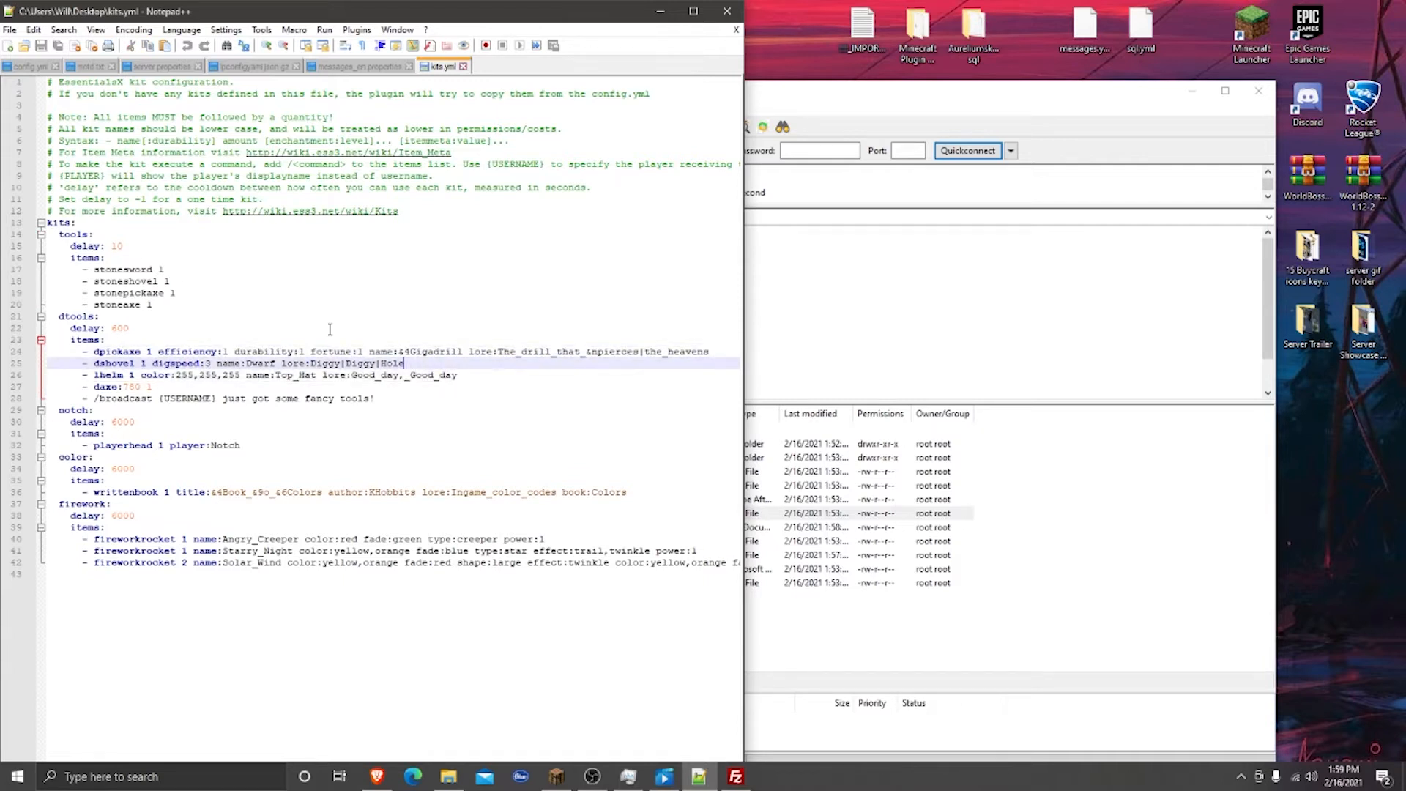
pyautogui.click(58, 233)
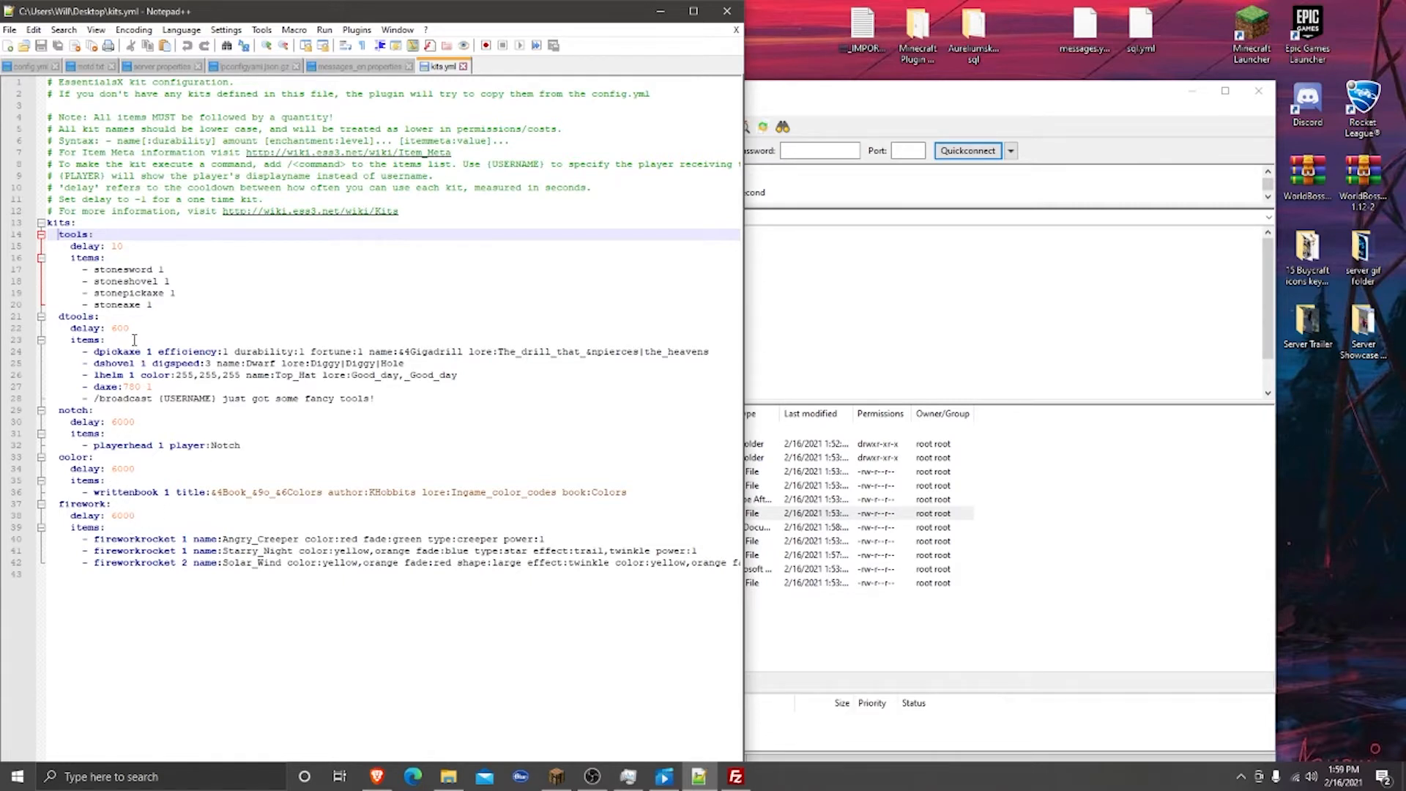
pyautogui.click(464, 66)
pyautogui.click(659, 11)
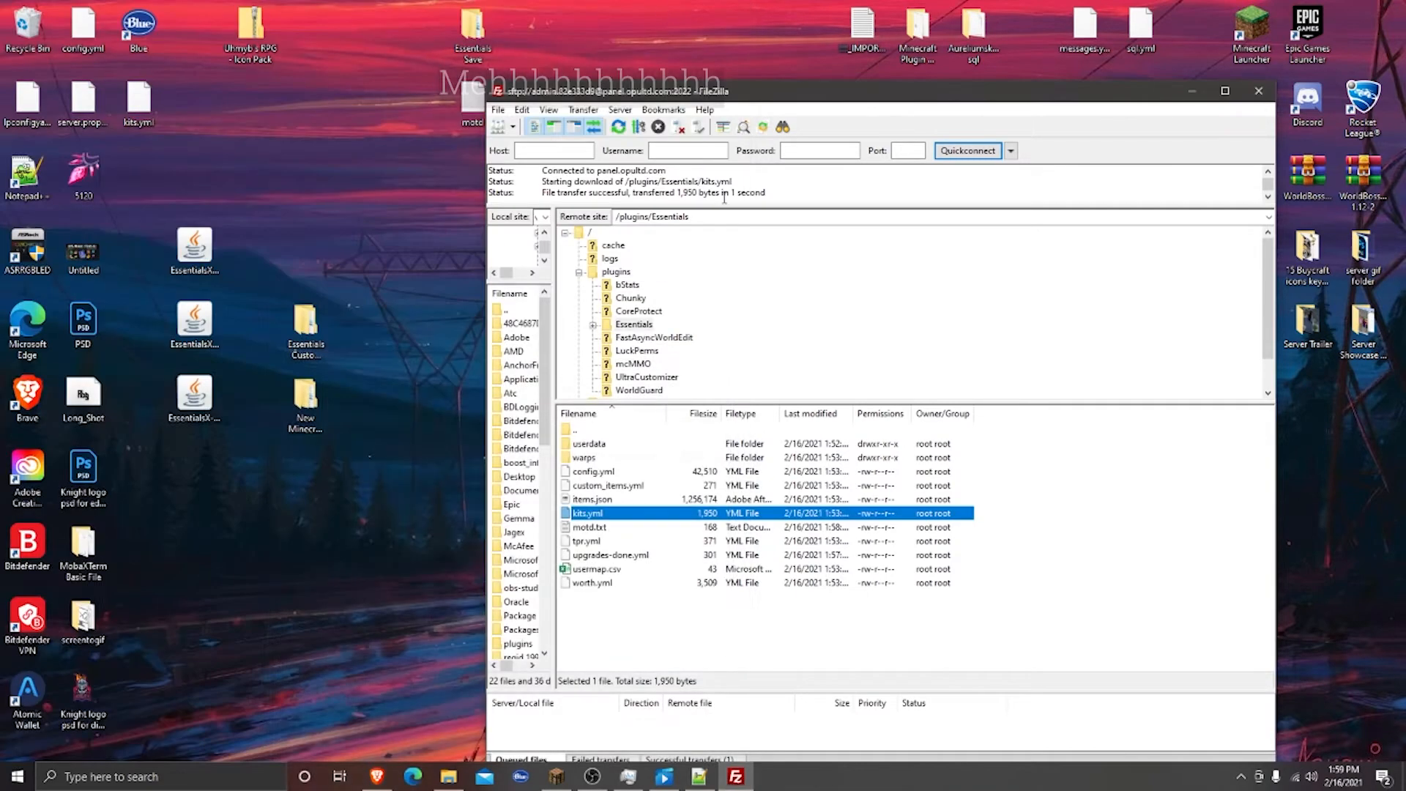
# Download motd.txt from the remote Essentials folder to the desktop, overwriting the existing copy, and move its icon to a clear desktop area
pyautogui.click(601, 529)
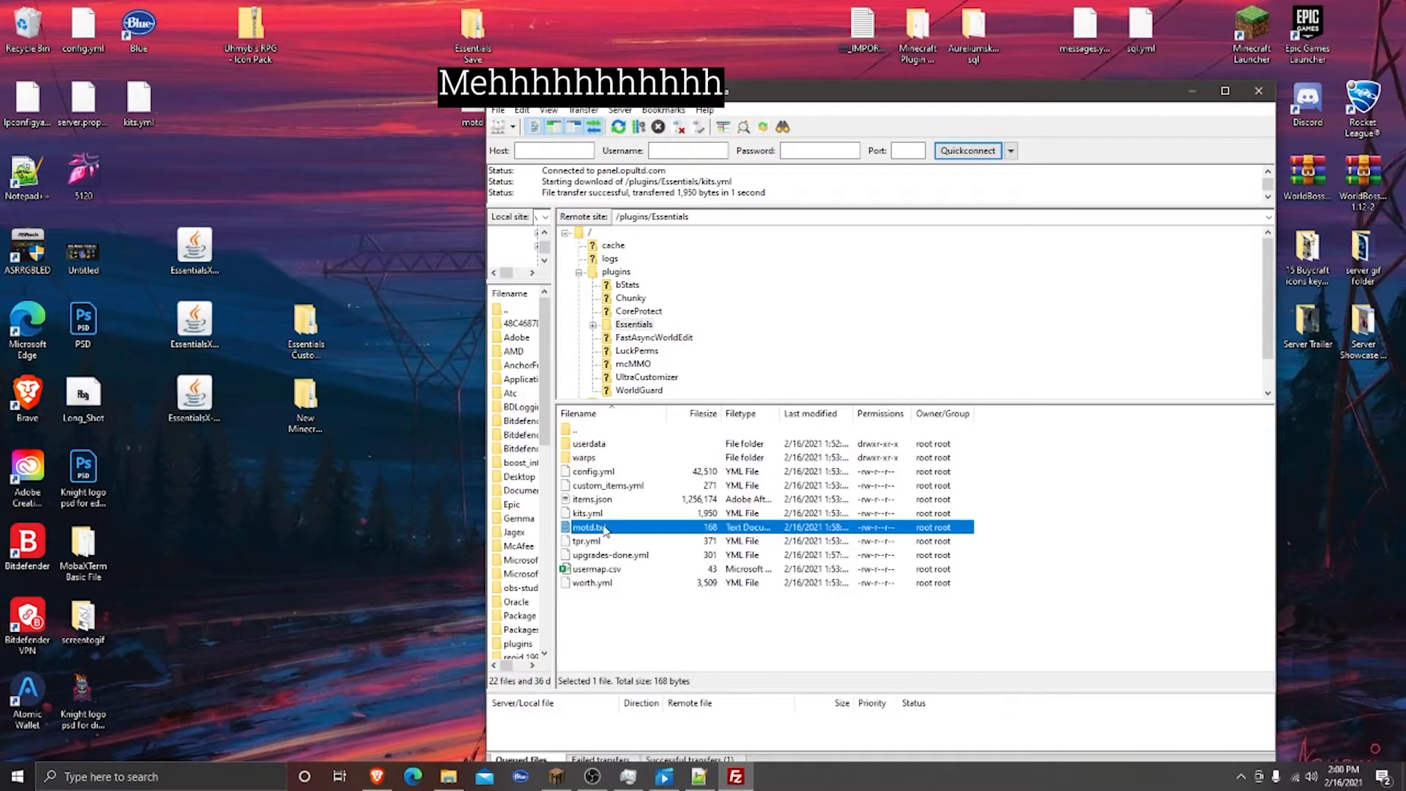
pyautogui.moveTo(426, 502); pyautogui.dragTo(362, 492)
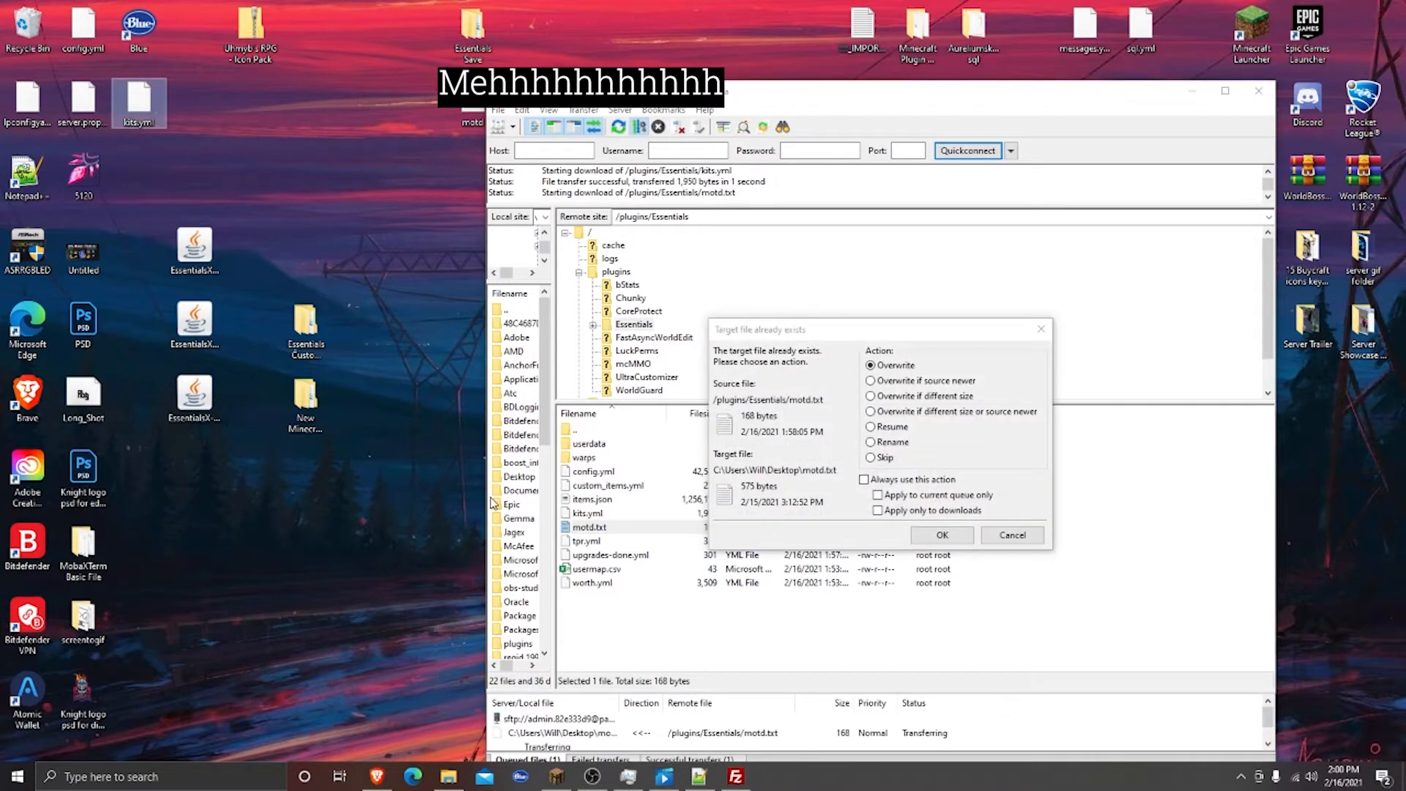
pyautogui.click(947, 536)
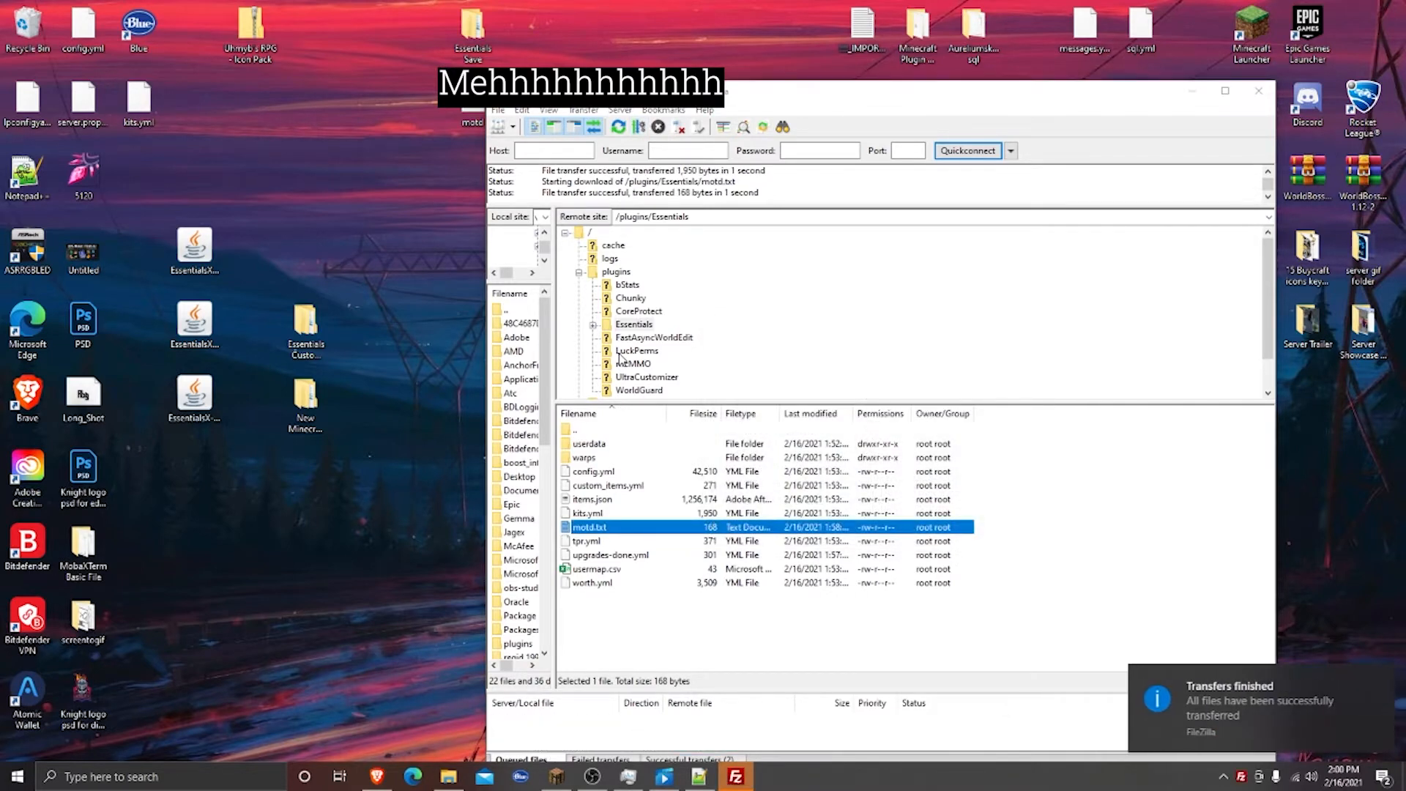
pyautogui.moveTo(469, 120); pyautogui.dragTo(439, 191)
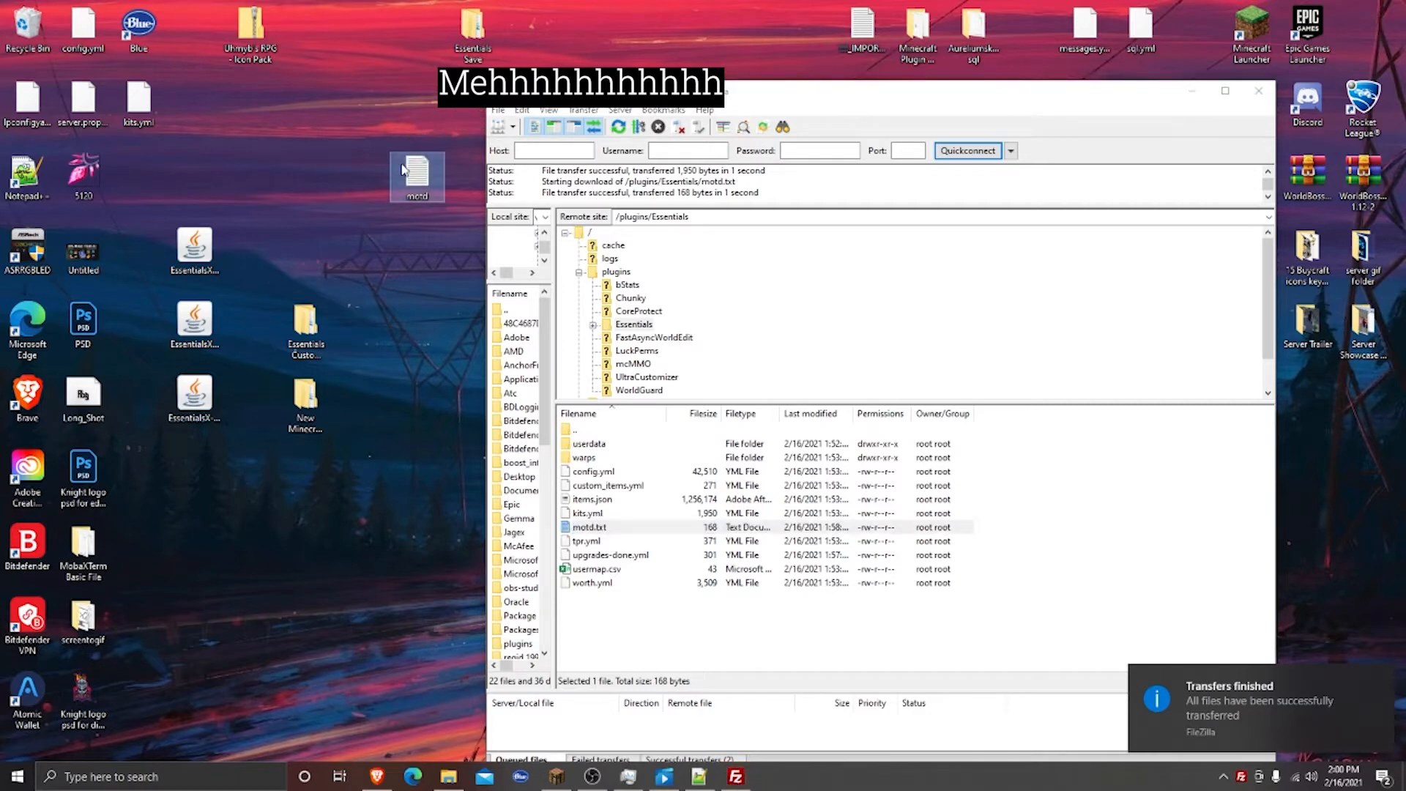
# Open the desktop's motd file in Notepad++ and keep the editor's version instead of reloading it from disk
pyautogui.rightClick(422, 186)
pyautogui.click(526, 265)
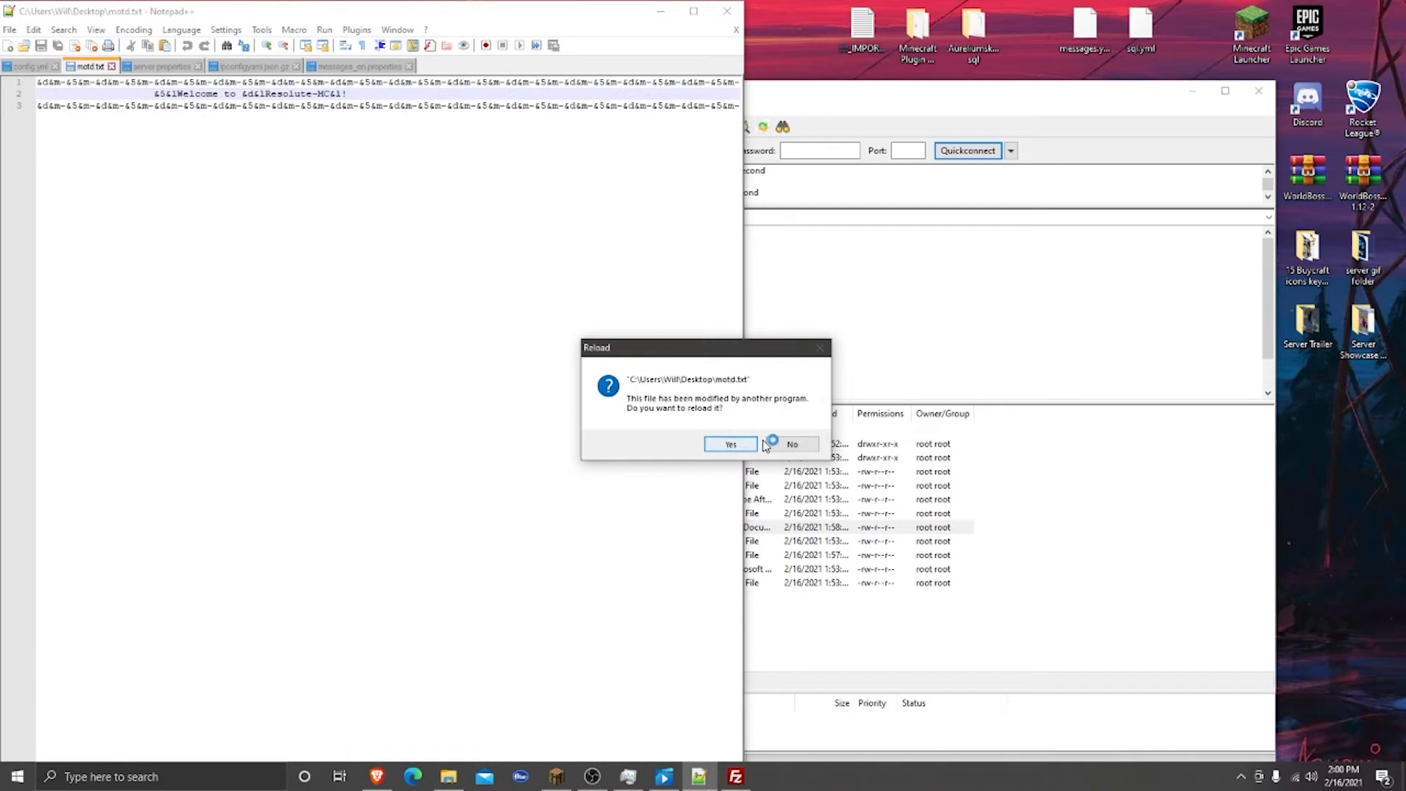
pyautogui.click(792, 445)
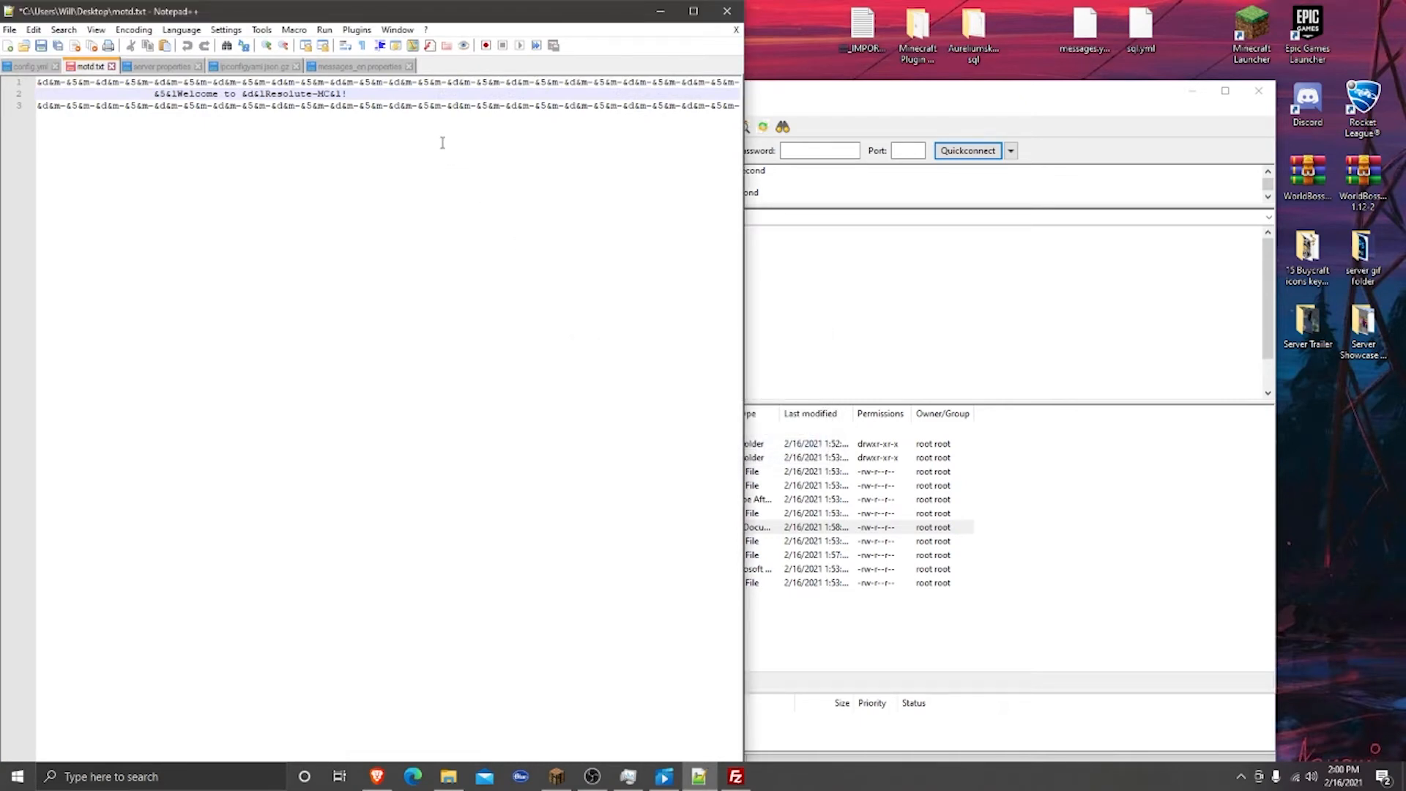
# Maximize Notepad++, check the full length of the motd.txt banner lines and save the file
pyautogui.click(879, 615)
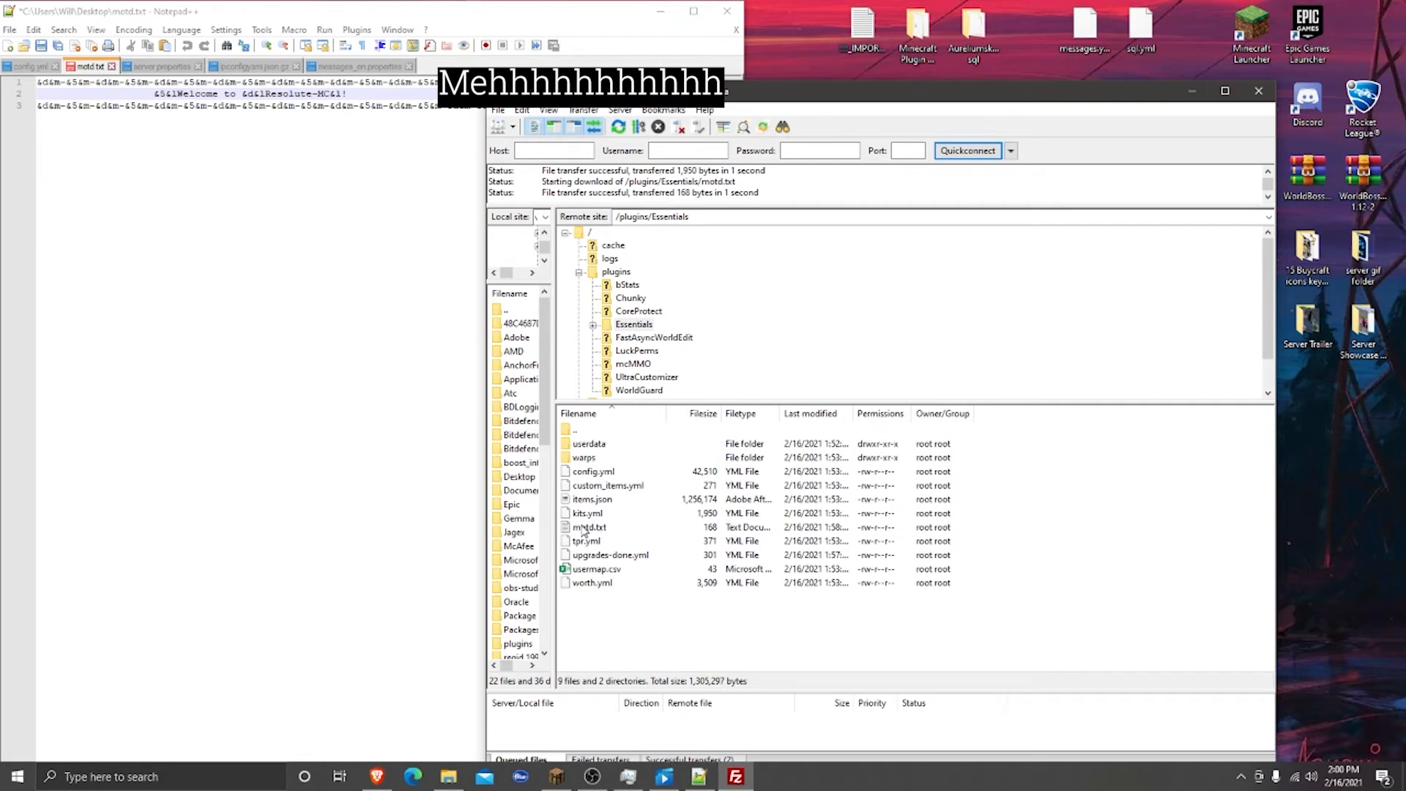
pyautogui.click(387, 396)
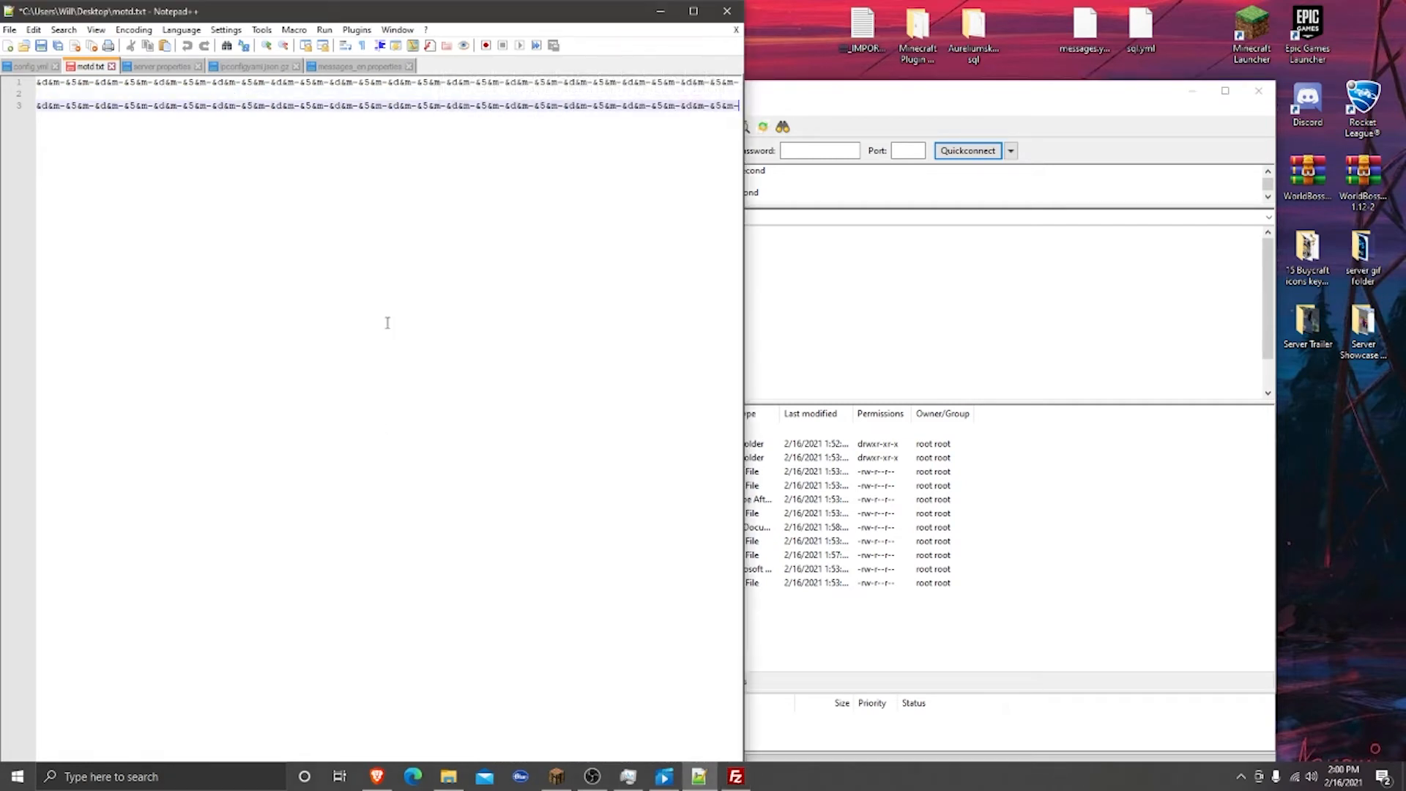
pyautogui.moveTo(583, 8); pyautogui.dragTo(692, 7)
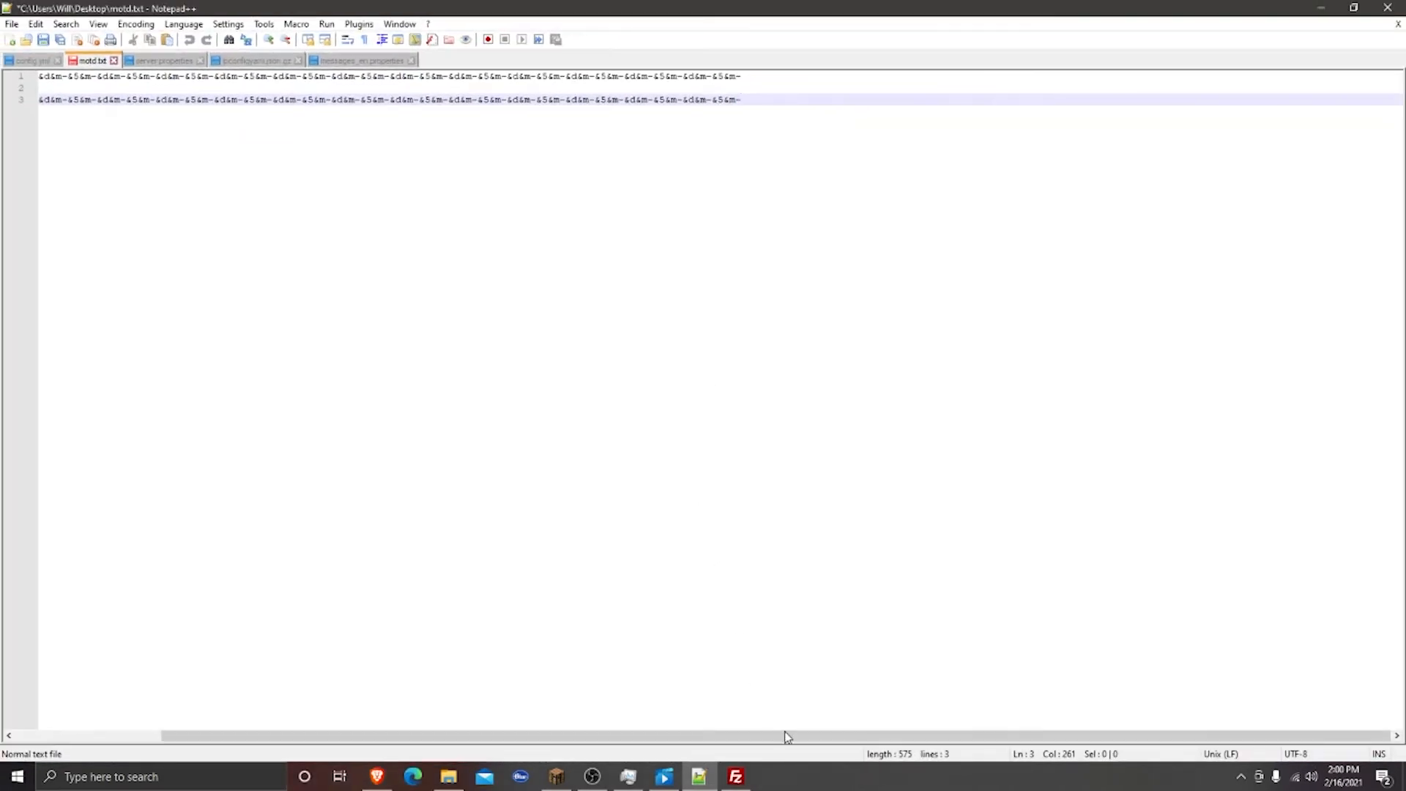
pyautogui.moveTo(803, 735); pyautogui.dragTo(518, 734)
pyautogui.hotkey('ctrl', 's')
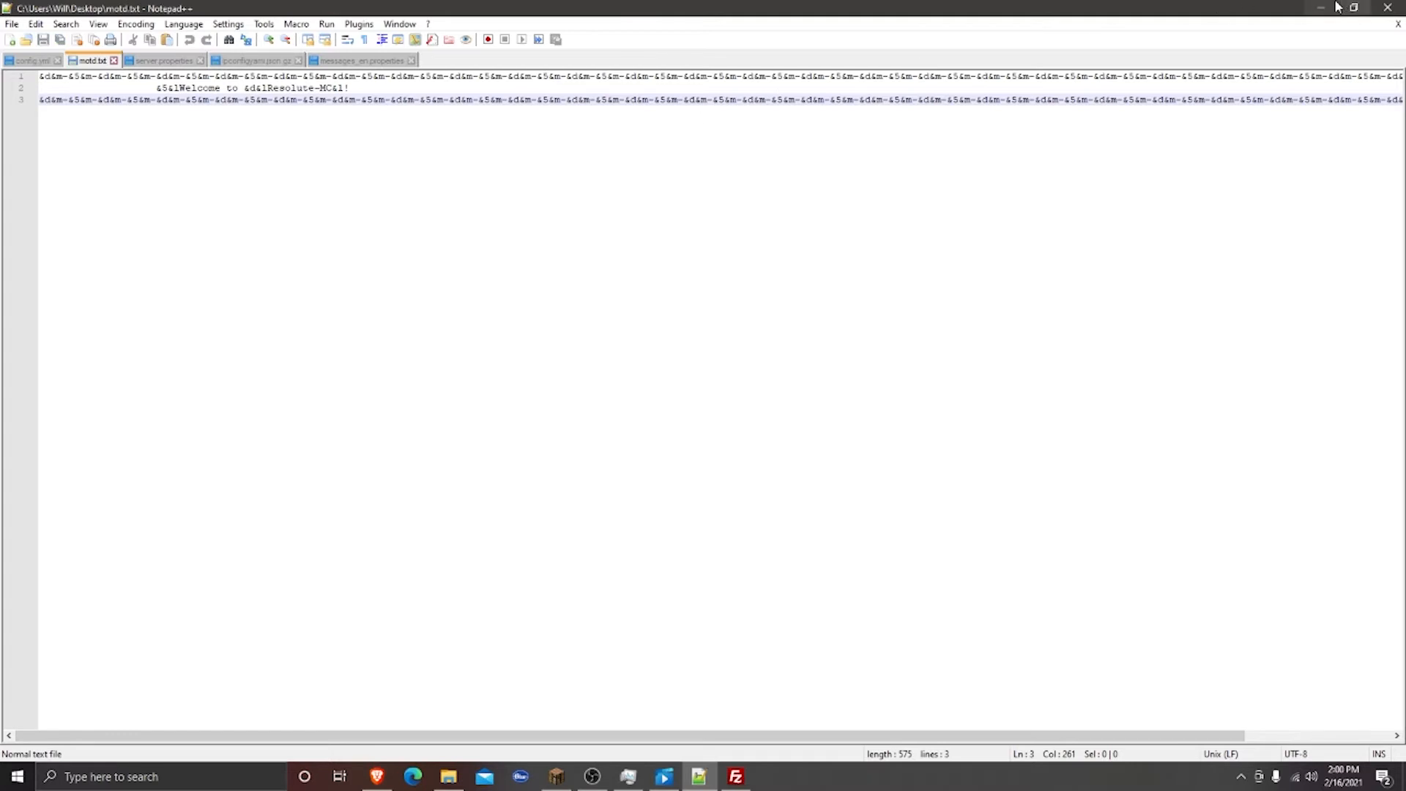
# Minimize Notepad++ and upload the desktop's motd file to the remote Essentials folder in FileZilla, overwriting the server's motd.txt
pyautogui.click(1327, 10)
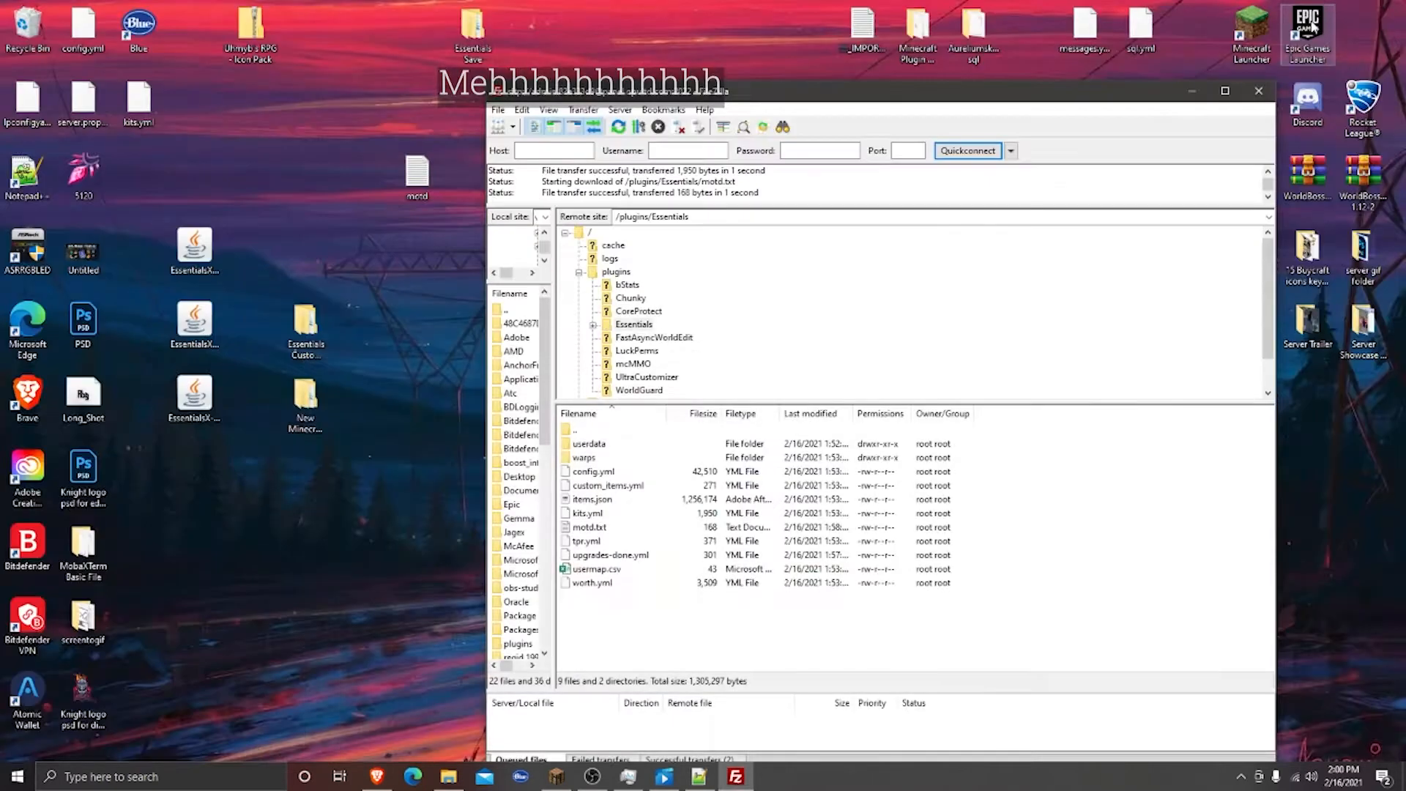
pyautogui.moveTo(419, 178); pyautogui.dragTo(591, 512)
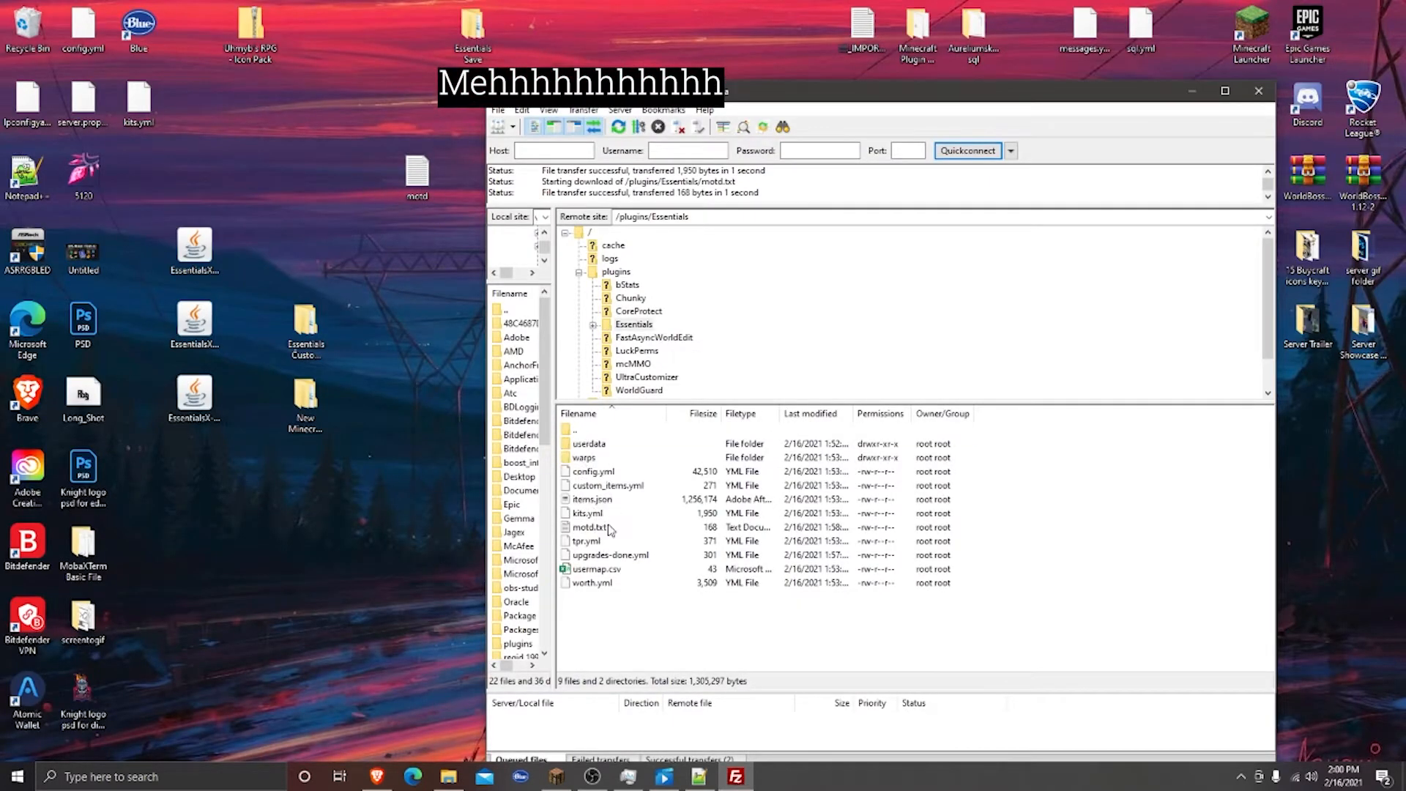
pyautogui.click(945, 535)
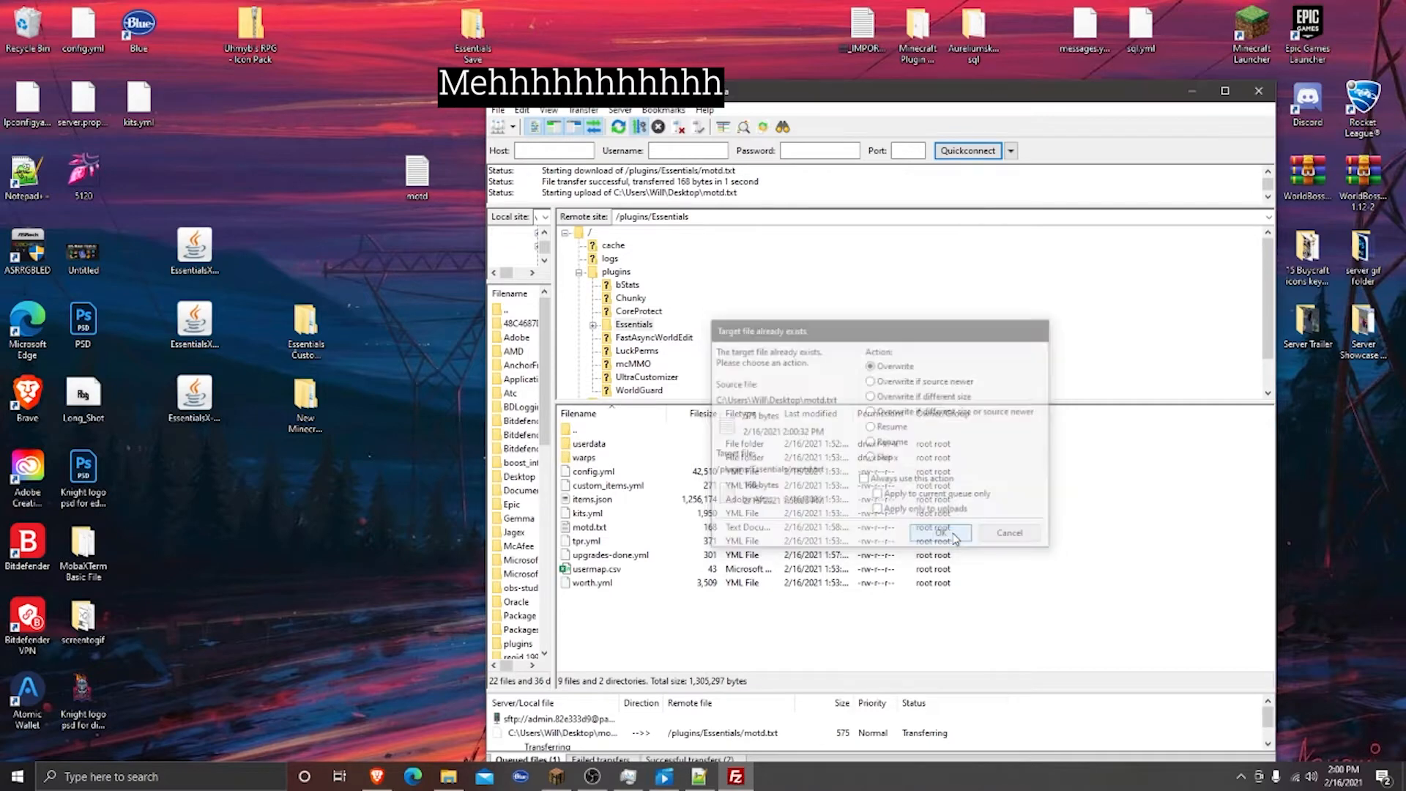
pyautogui.click(599, 529)
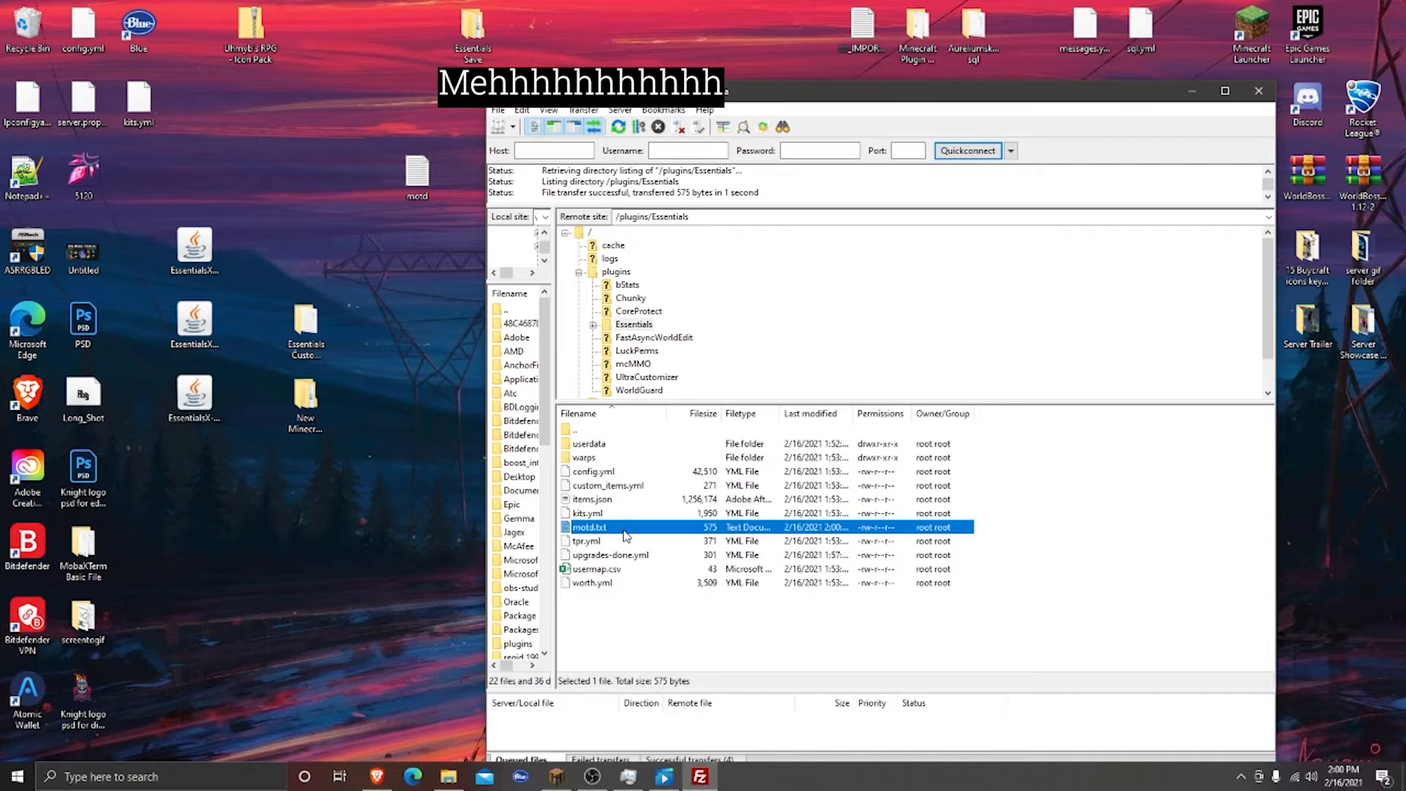
# Download config.yml from the remote Essentials folder to the desktop, overwriting the existing copy, and minimize FileZilla
pyautogui.moveTo(595, 474); pyautogui.dragTo(398, 389)
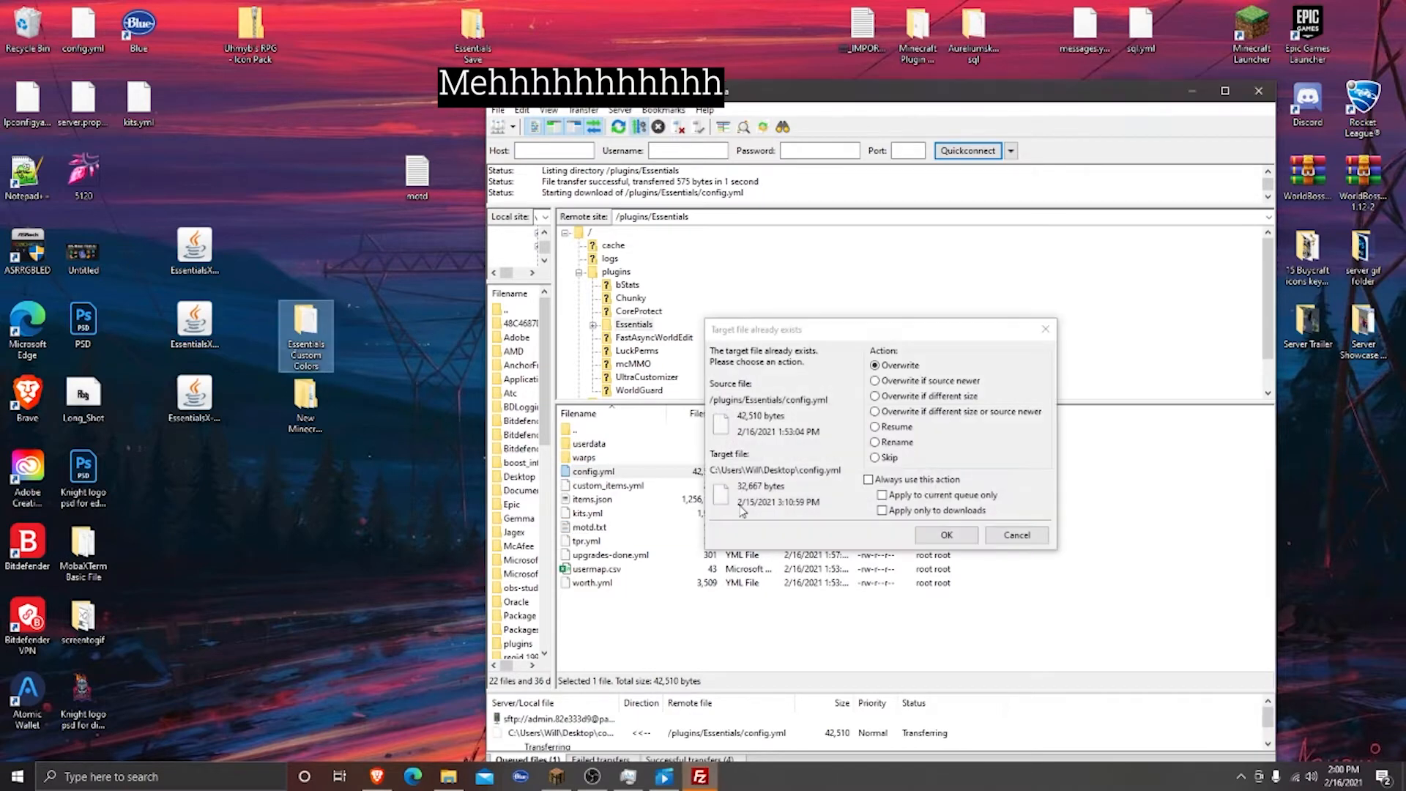
pyautogui.click(950, 532)
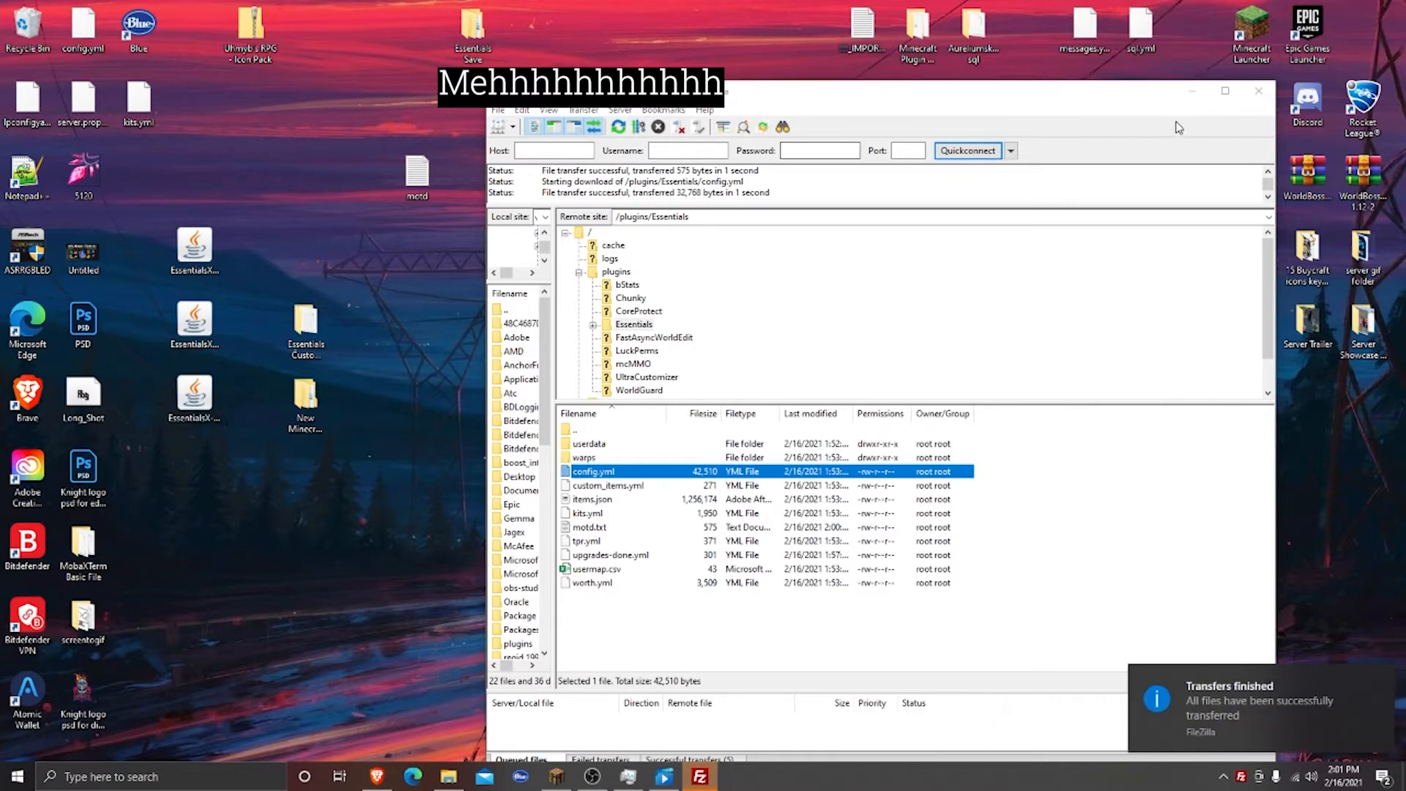
pyautogui.click(1191, 90)
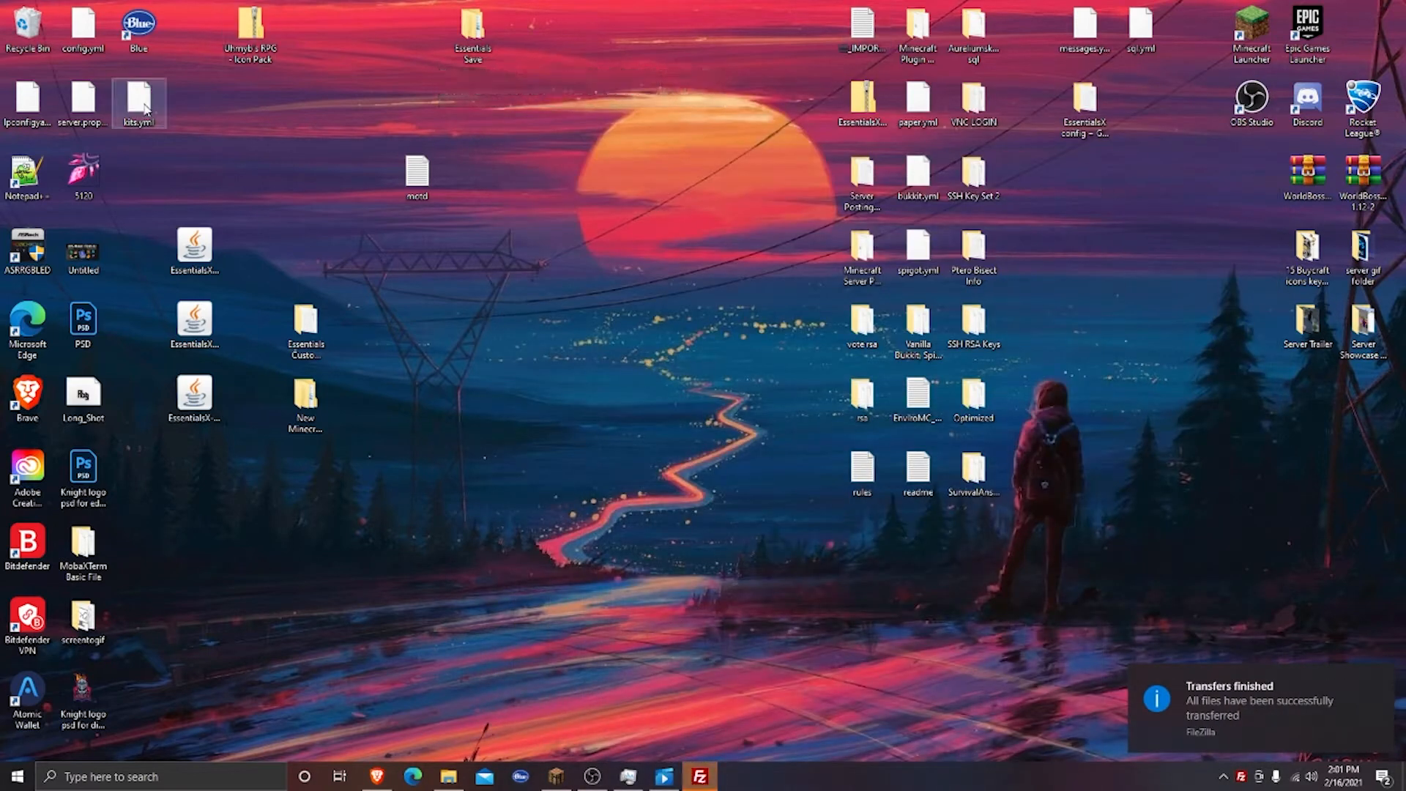
# Open the desktop's config.yml in Notepad++ and go to the beginning of the file
pyautogui.rightClick(81, 33)
pyautogui.click(139, 74)
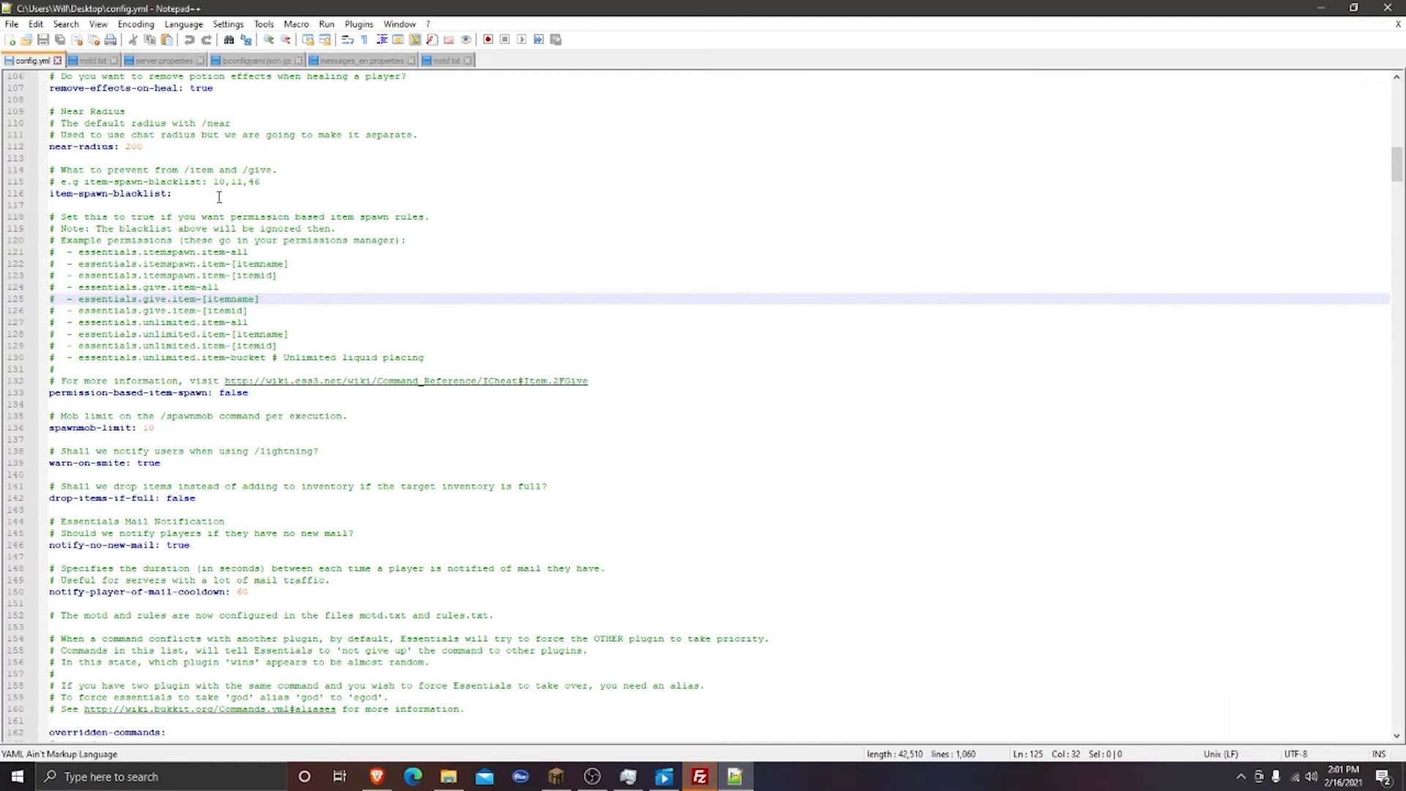
pyautogui.scroll(-2, 217, 155)
pyautogui.scroll(2, 990, 307)
pyautogui.moveTo(1397, 165); pyautogui.dragTo(1377, 96)
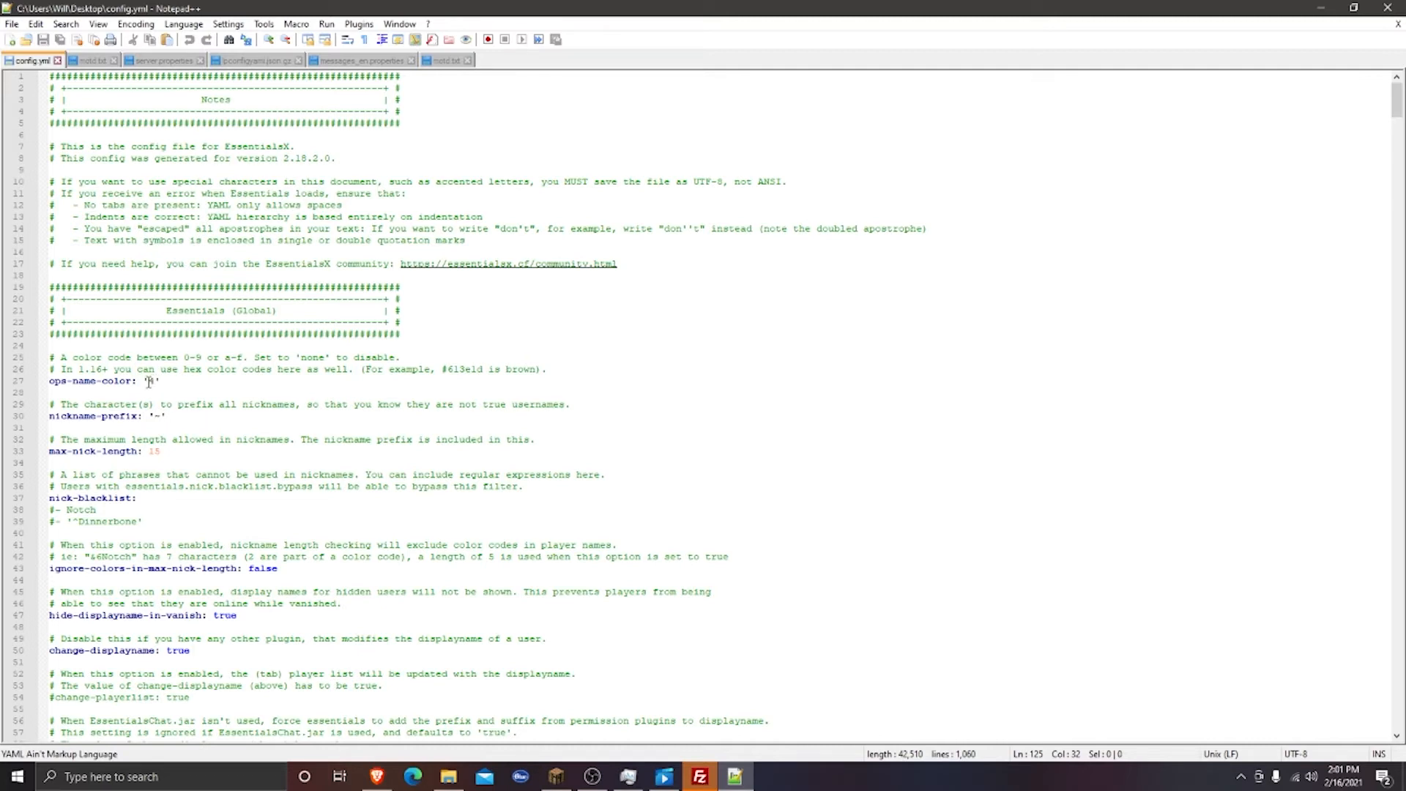
# Switch to the browser's Formatting codes page and look up the color codes table for the ops-name-color setting
pyautogui.click(379, 703)
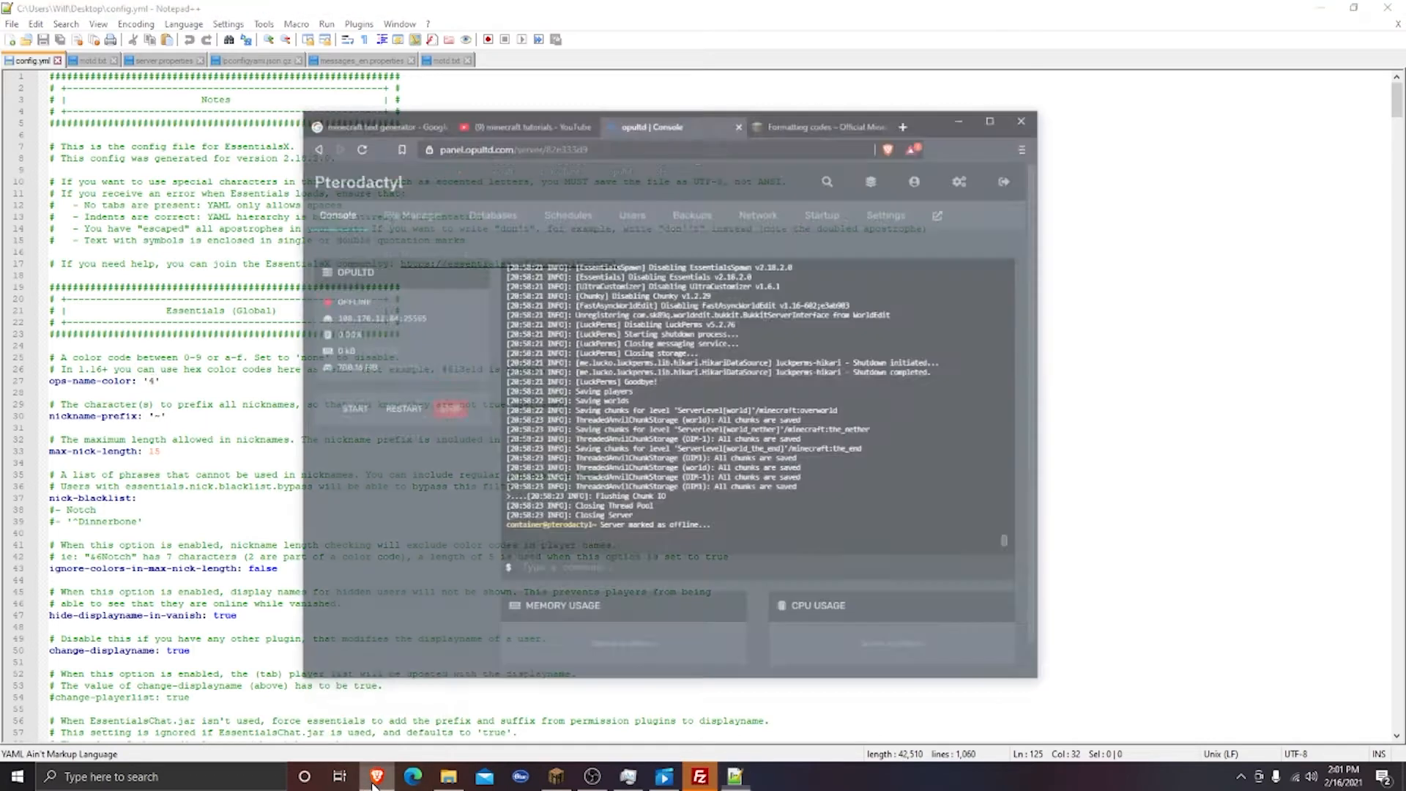
pyautogui.click(857, 68)
pyautogui.scroll(10, 624, 349)
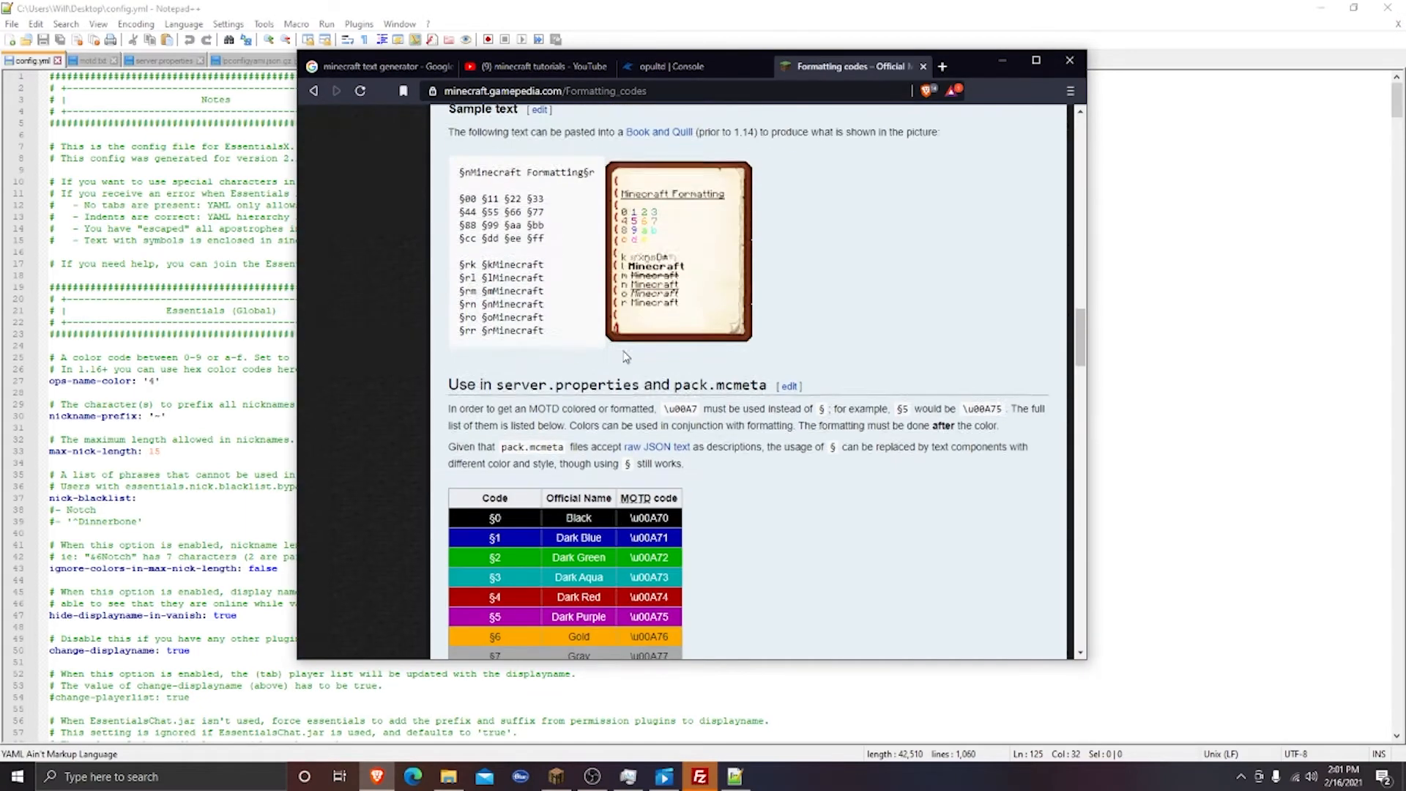
pyautogui.scroll(8, 625, 349)
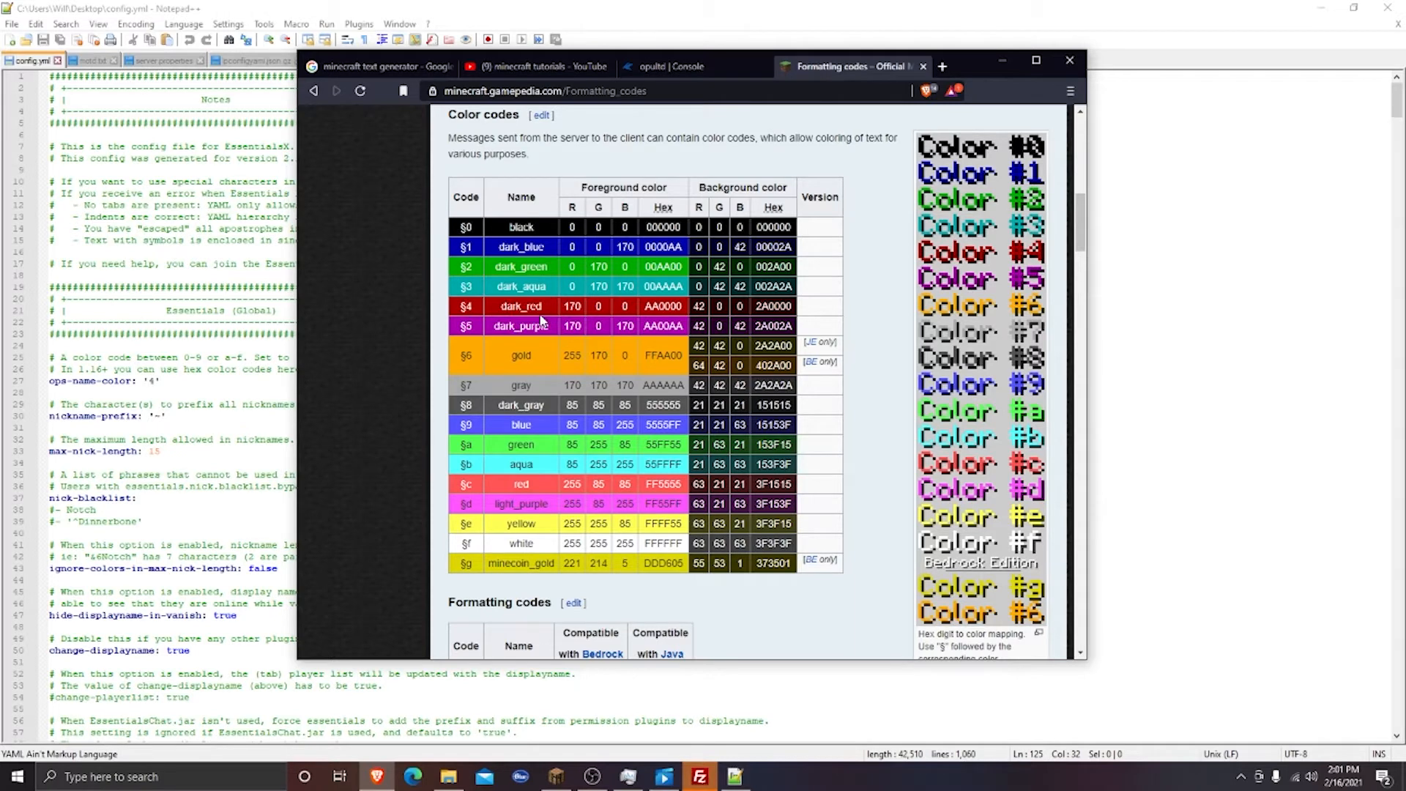
# Return to config.yml and read through the nickname, display name, player list prefix and suffix settings in the Essentials (Global) section
pyautogui.click(244, 417)
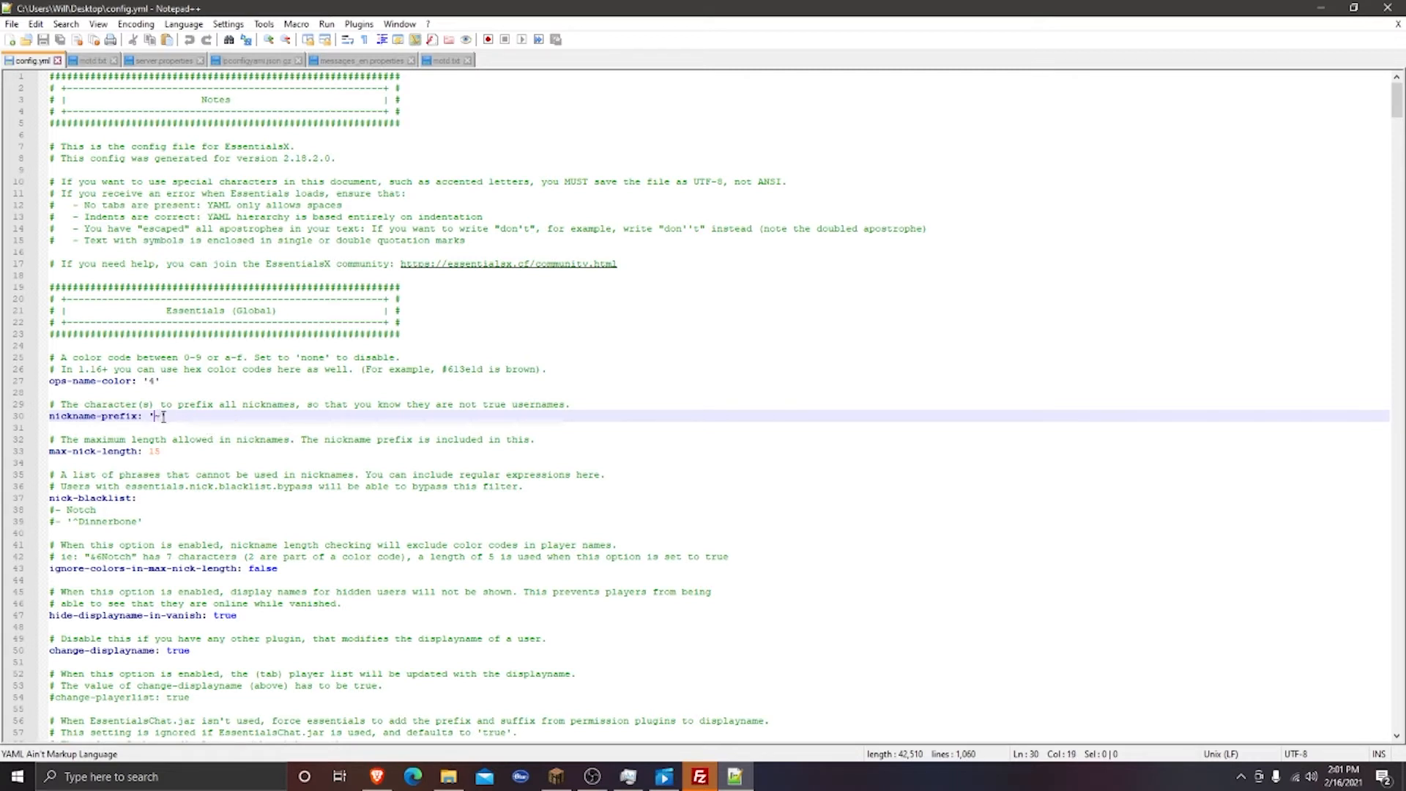
pyautogui.press('Left')
pyautogui.press('Left')
pyautogui.click(179, 453)
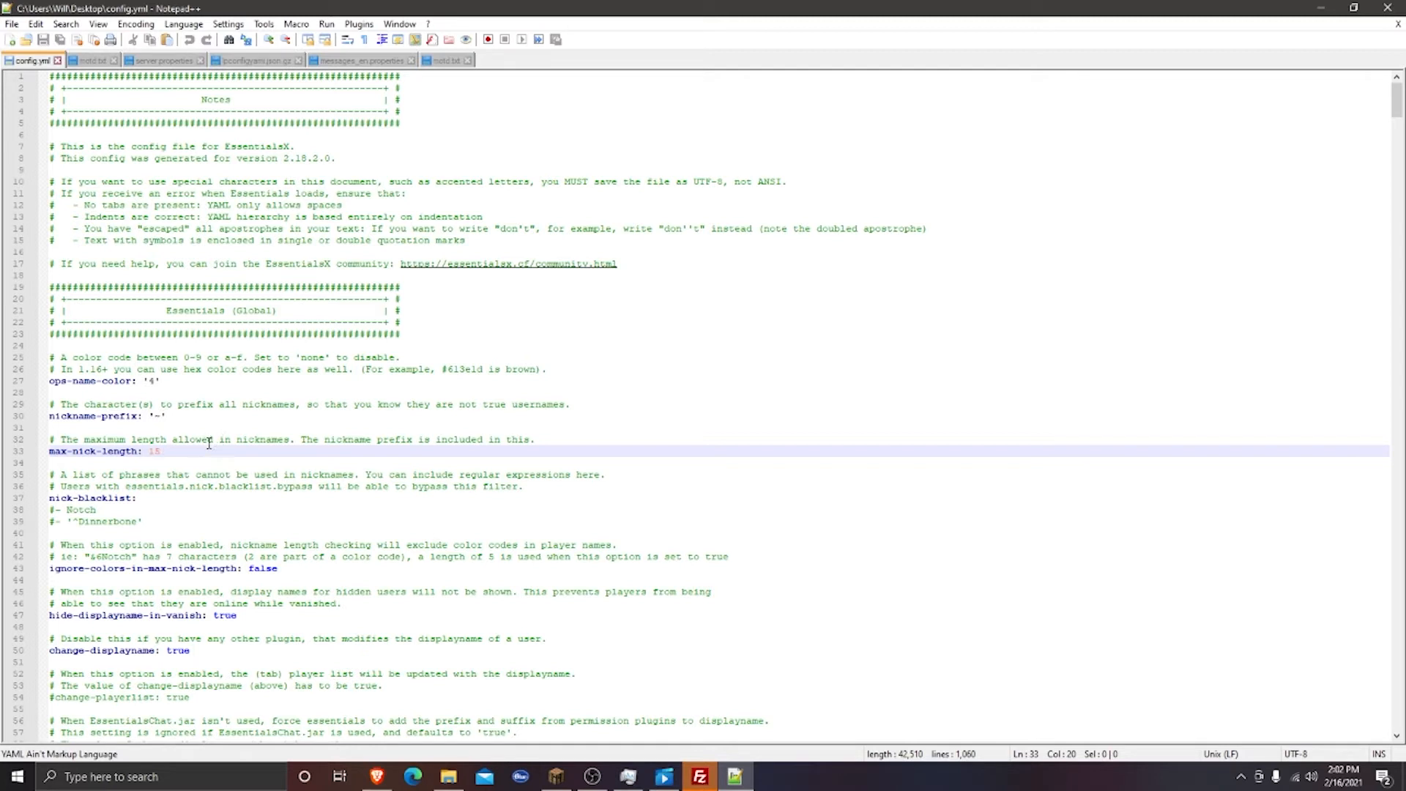
pyautogui.scroll(-1, 218, 441)
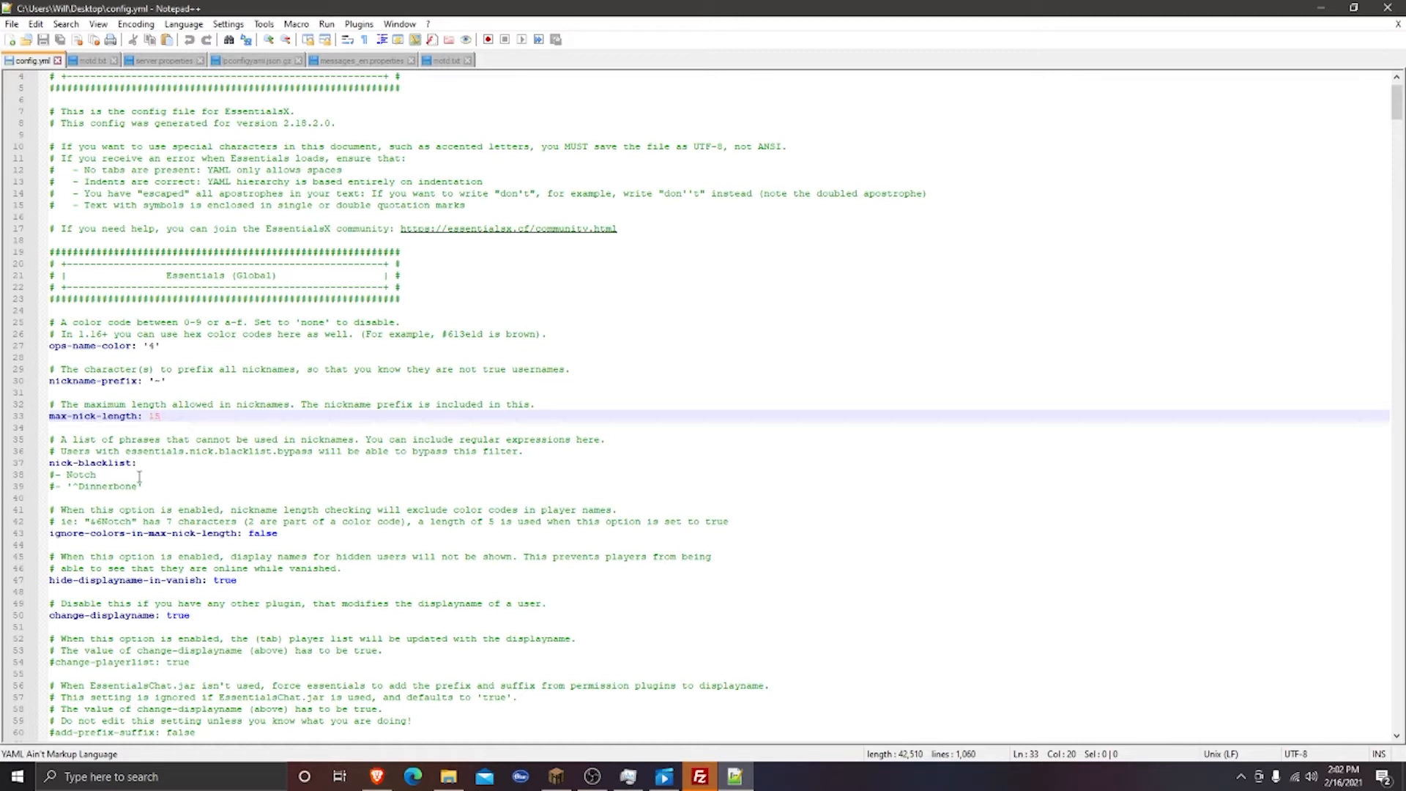
pyautogui.scroll(-3, 100, 481)
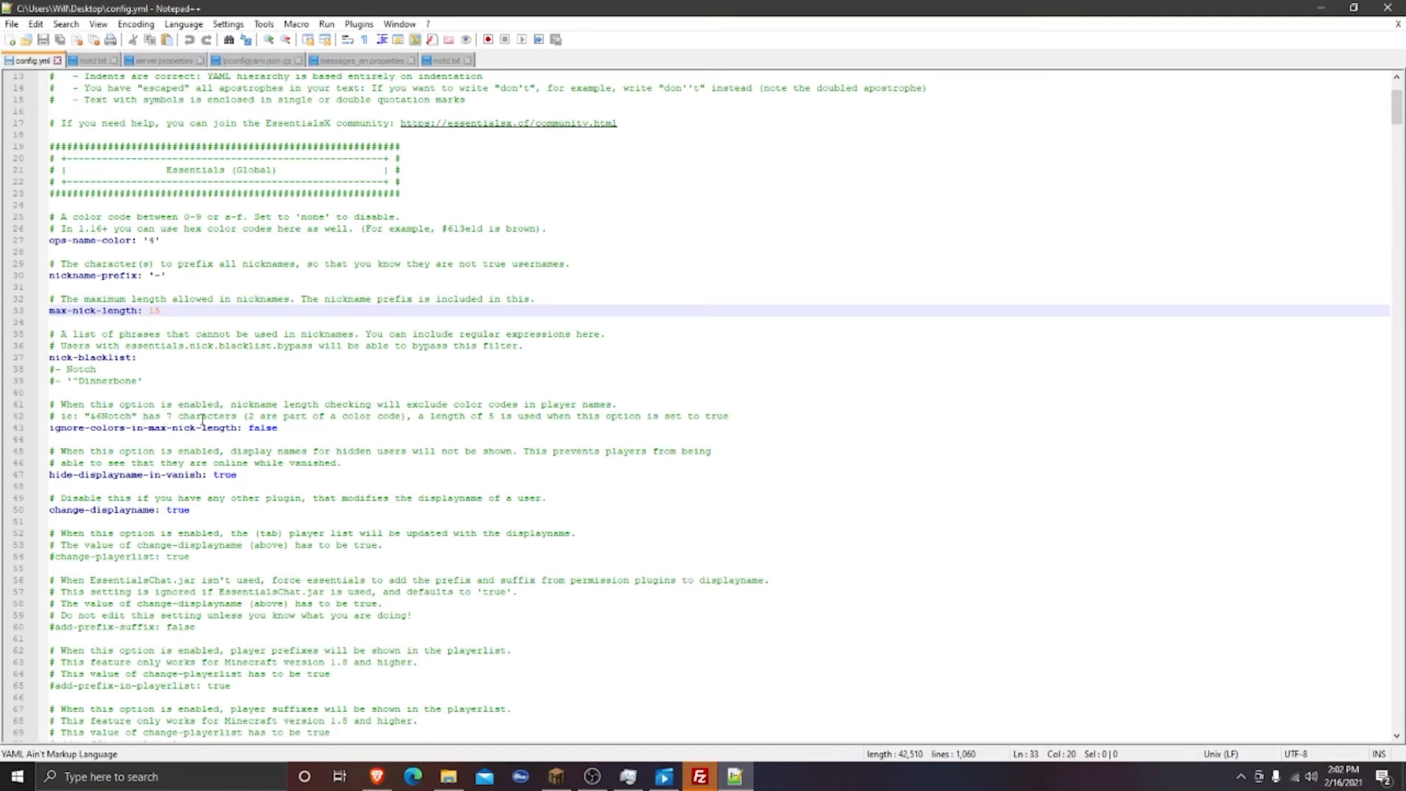
pyautogui.scroll(-1, 198, 402)
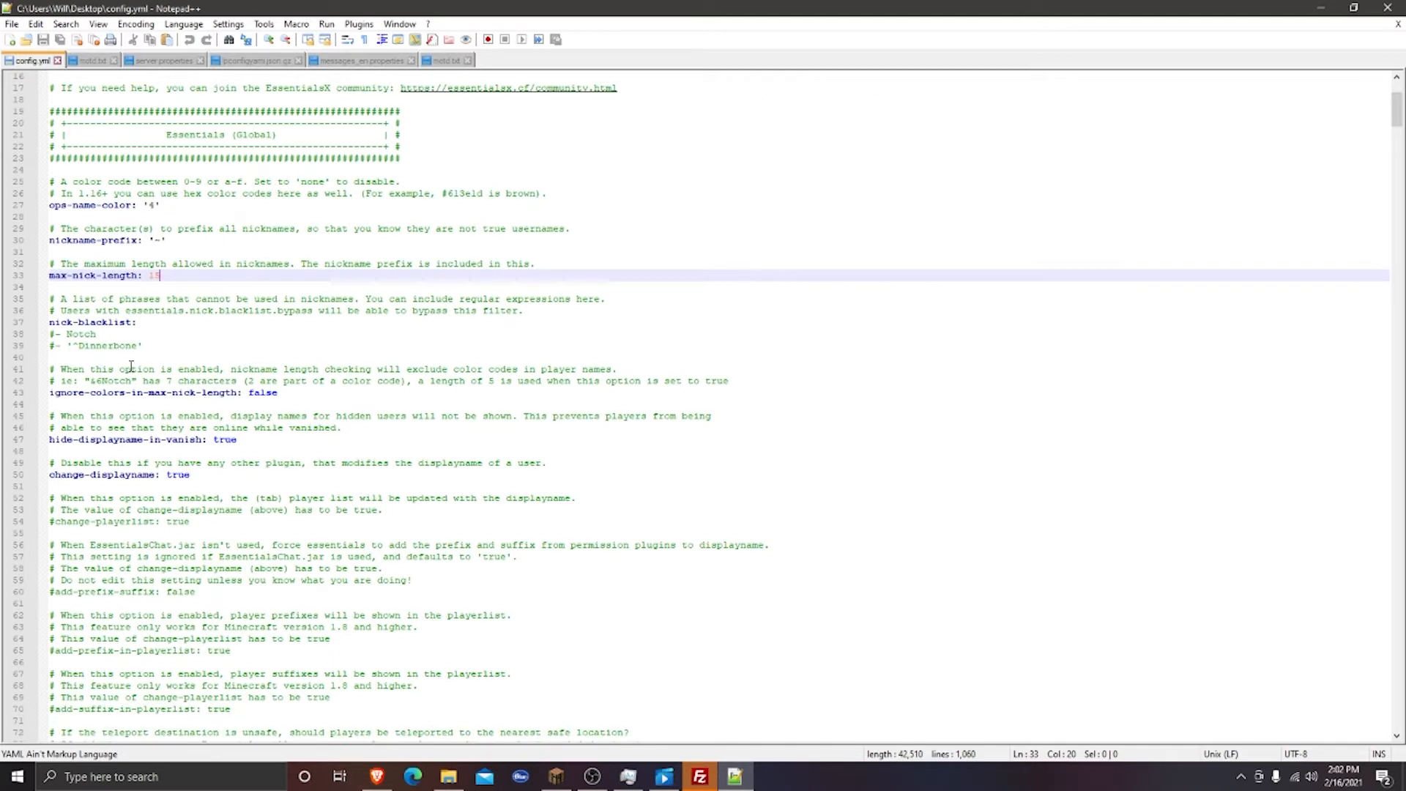
pyautogui.moveTo(62, 368); pyautogui.dragTo(597, 370)
pyautogui.scroll(-3, 479, 459)
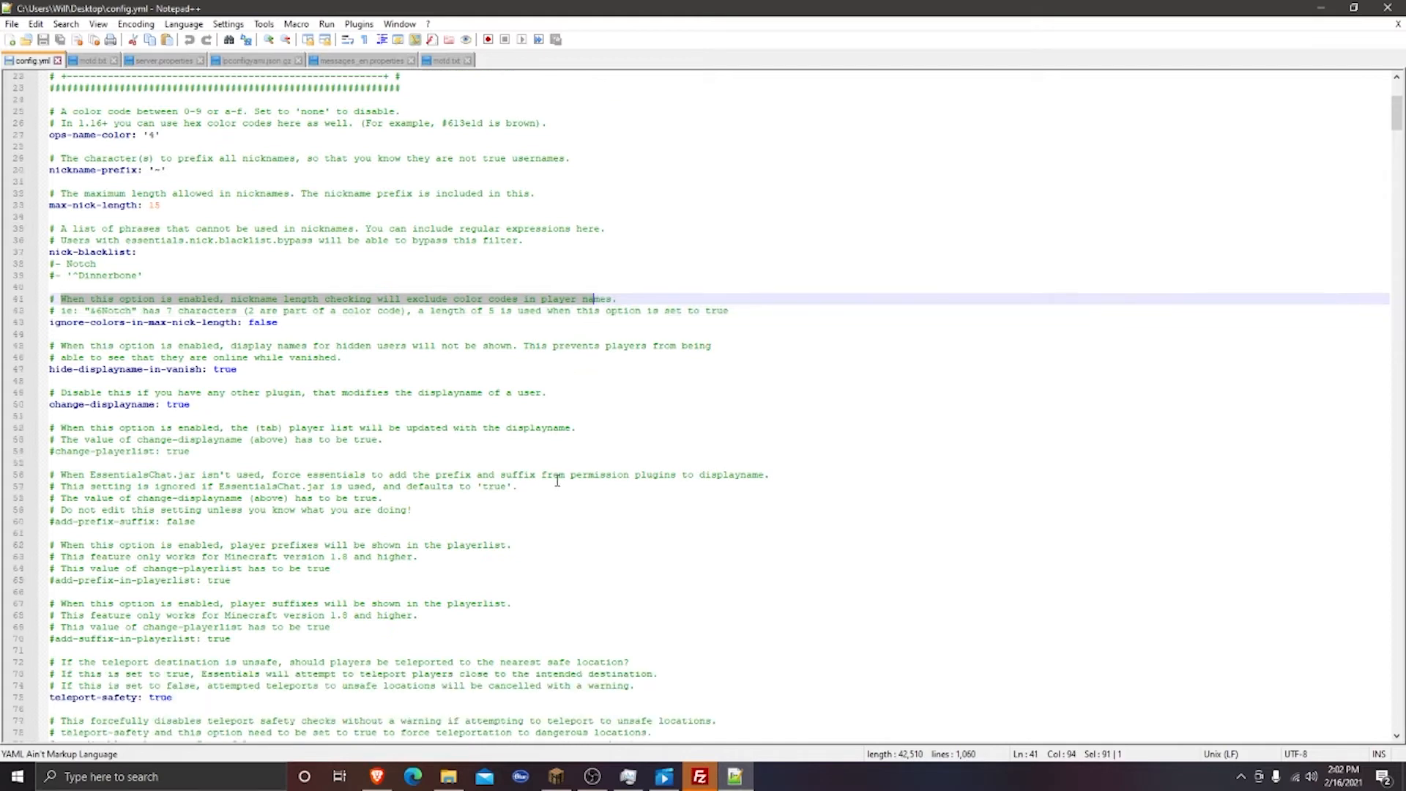
pyautogui.click(230, 370)
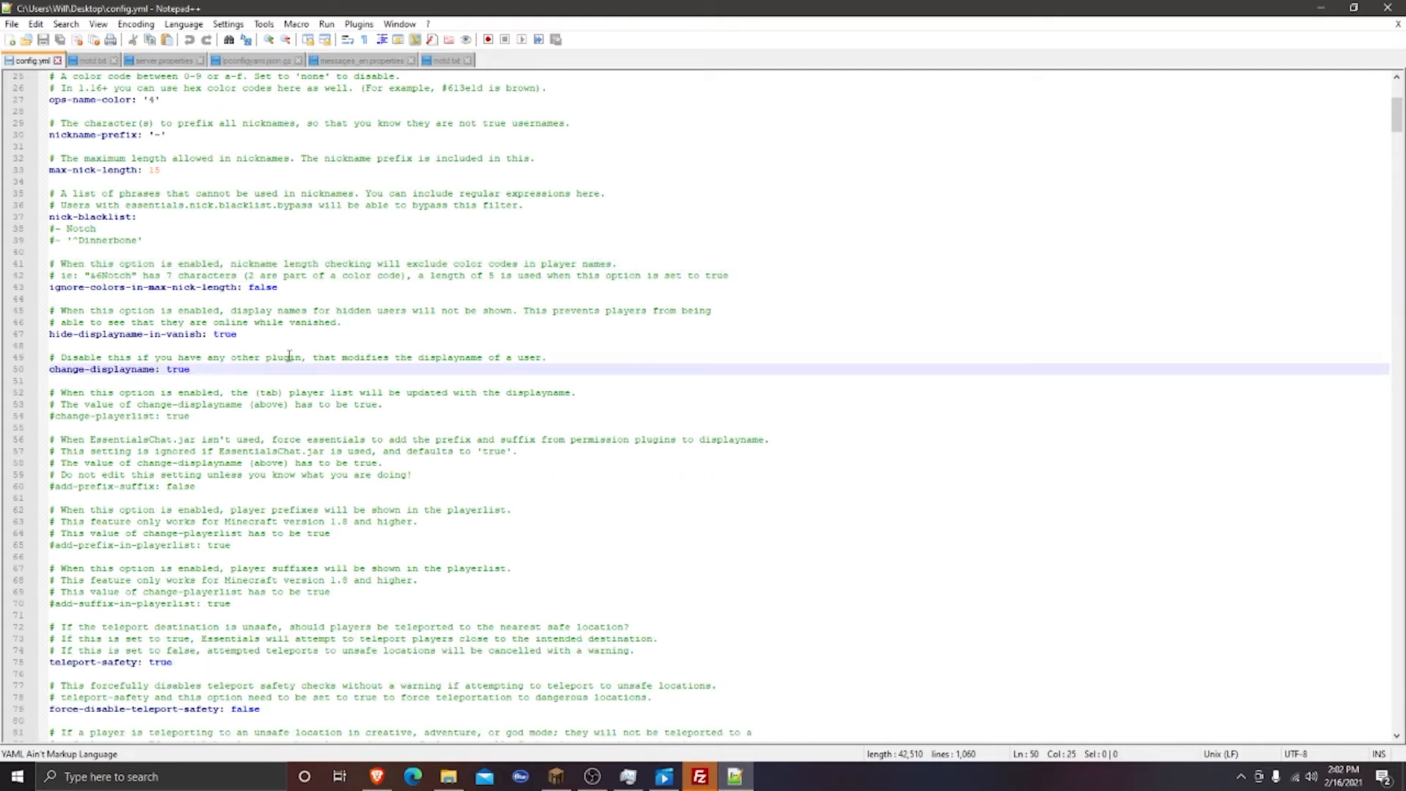
pyautogui.scroll(-7, 550, 356)
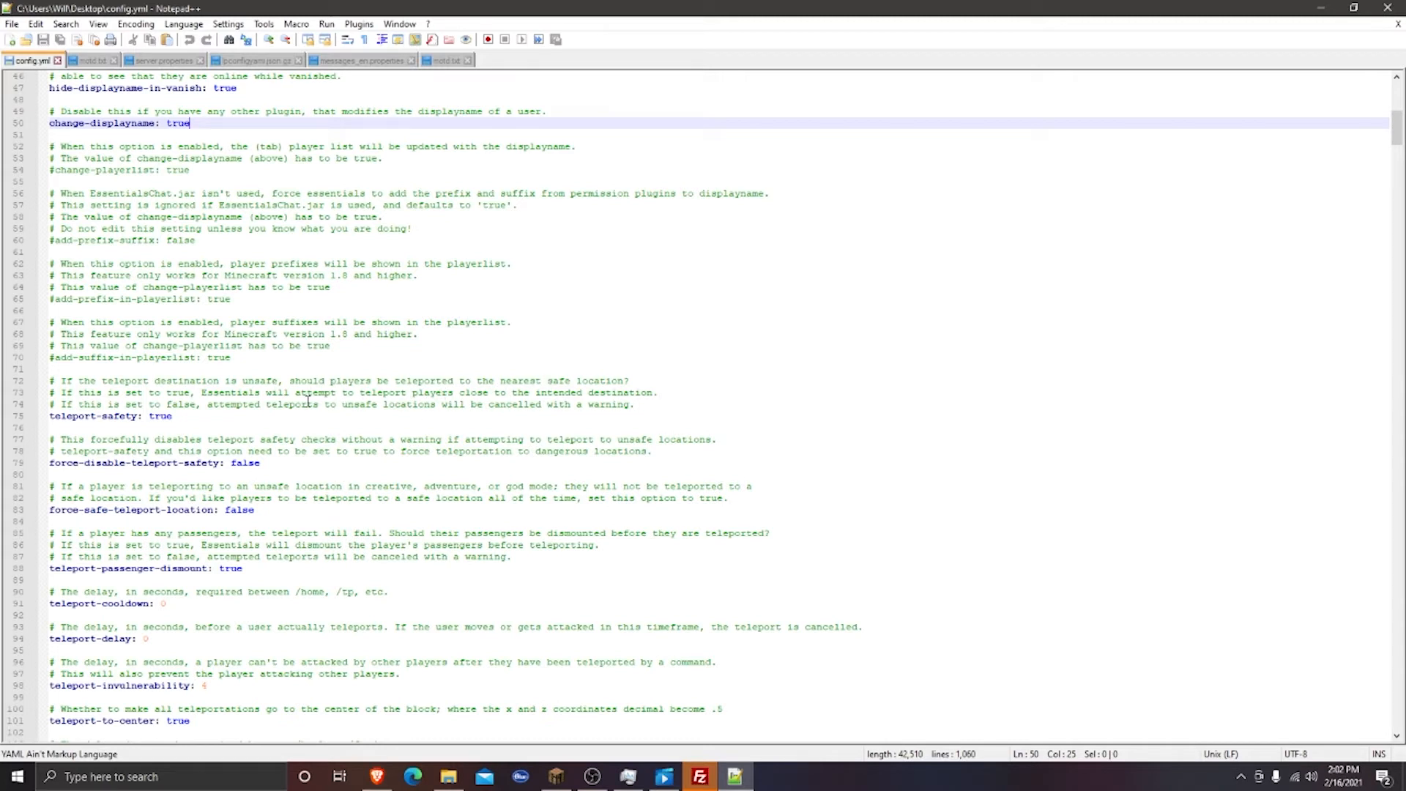
# Set teleport-delay to 5 in config.yml
pyautogui.scroll(-5, 350, 388)
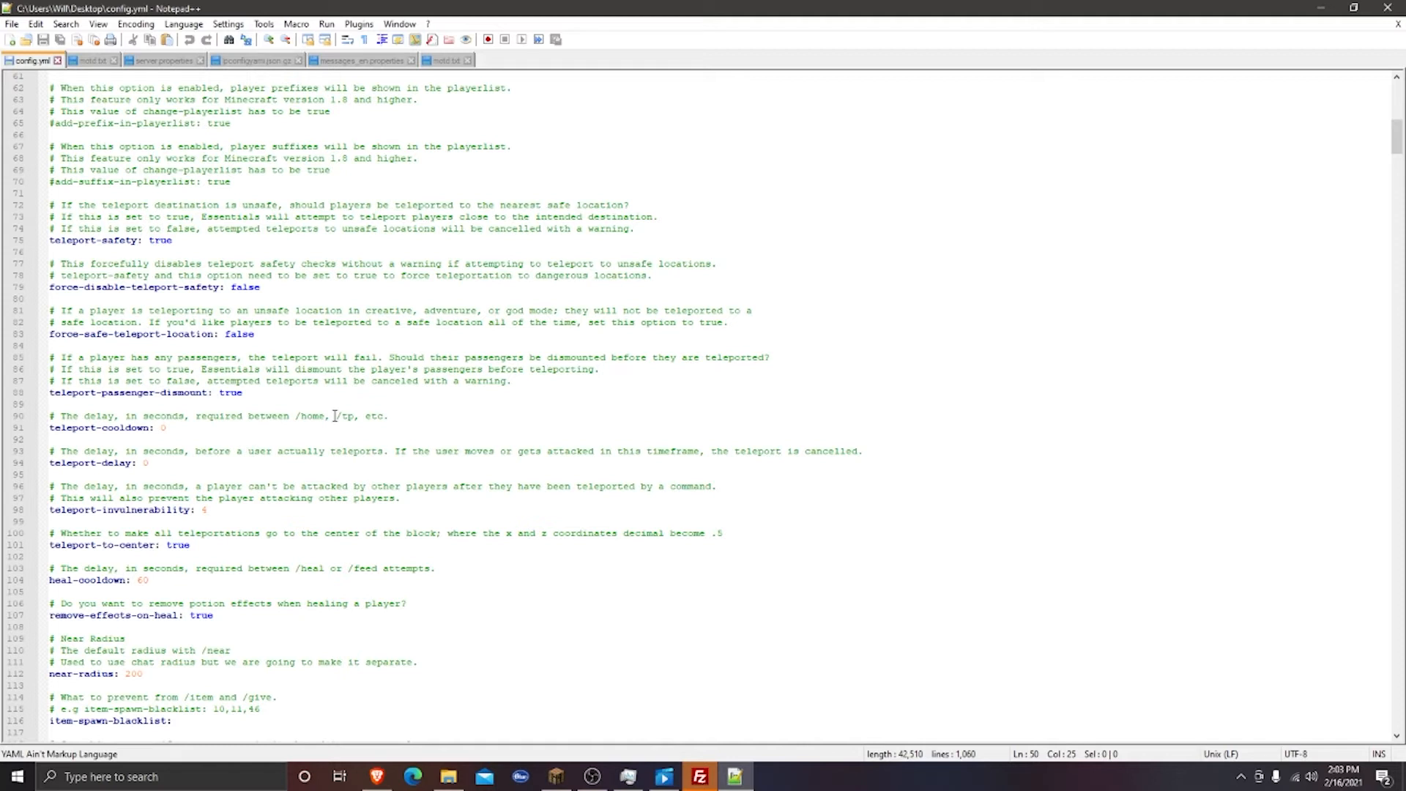
pyautogui.moveTo(157, 463); pyautogui.dragTo(143, 463)
pyautogui.write('3')
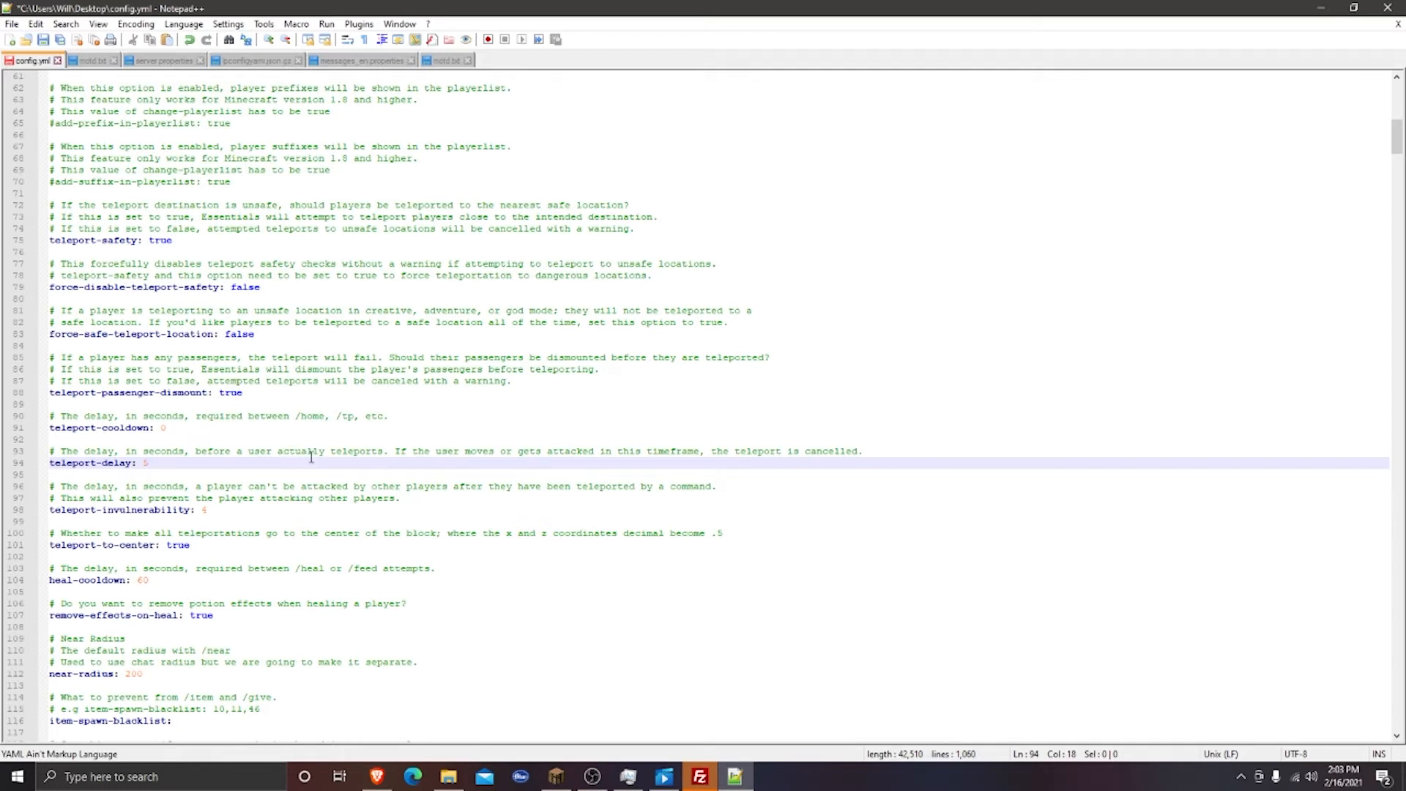
# Read through the teleport, heal, item spawn, mail, command override and mute settings in config.yml down to the player-commands list
pyautogui.scroll(-3, 270, 499)
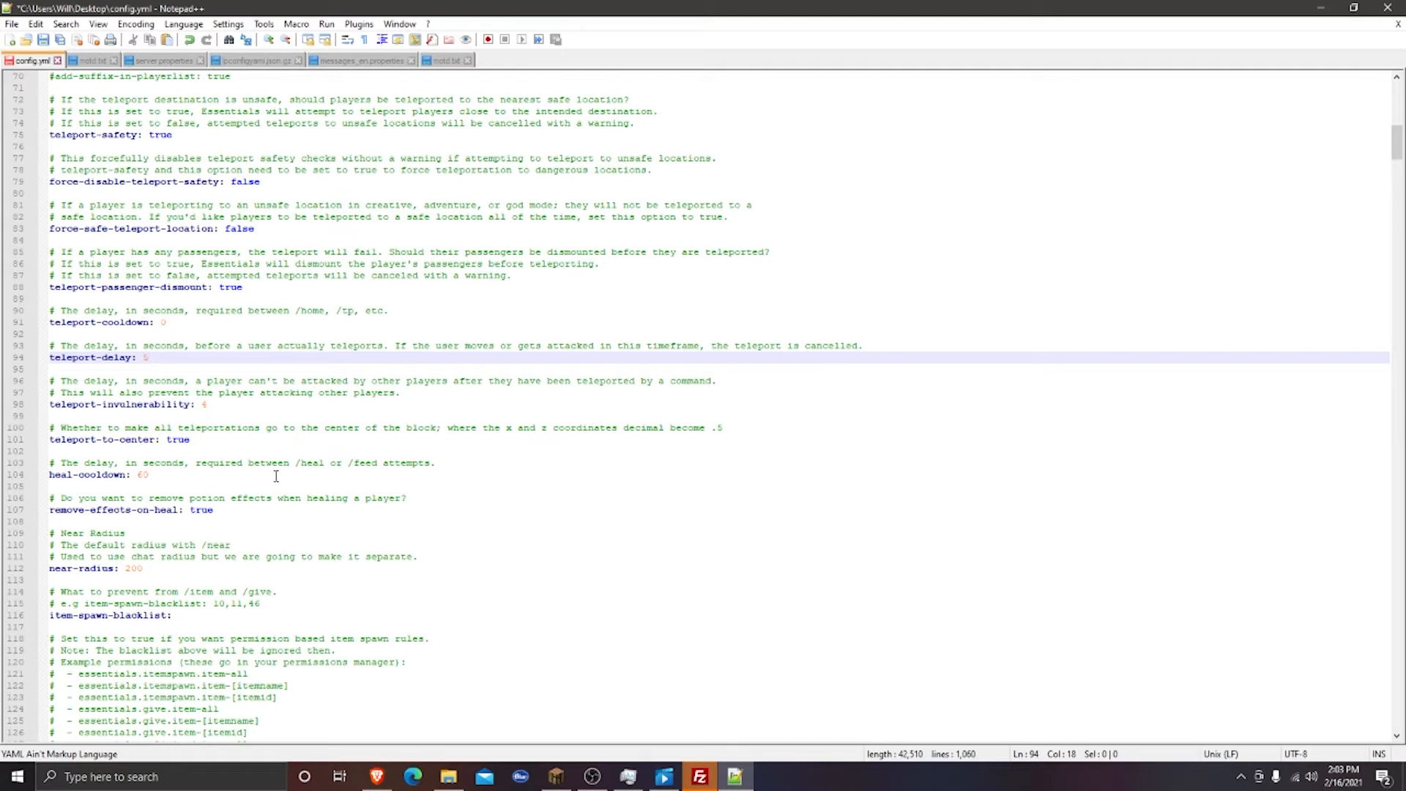
pyautogui.scroll(-8, 286, 484)
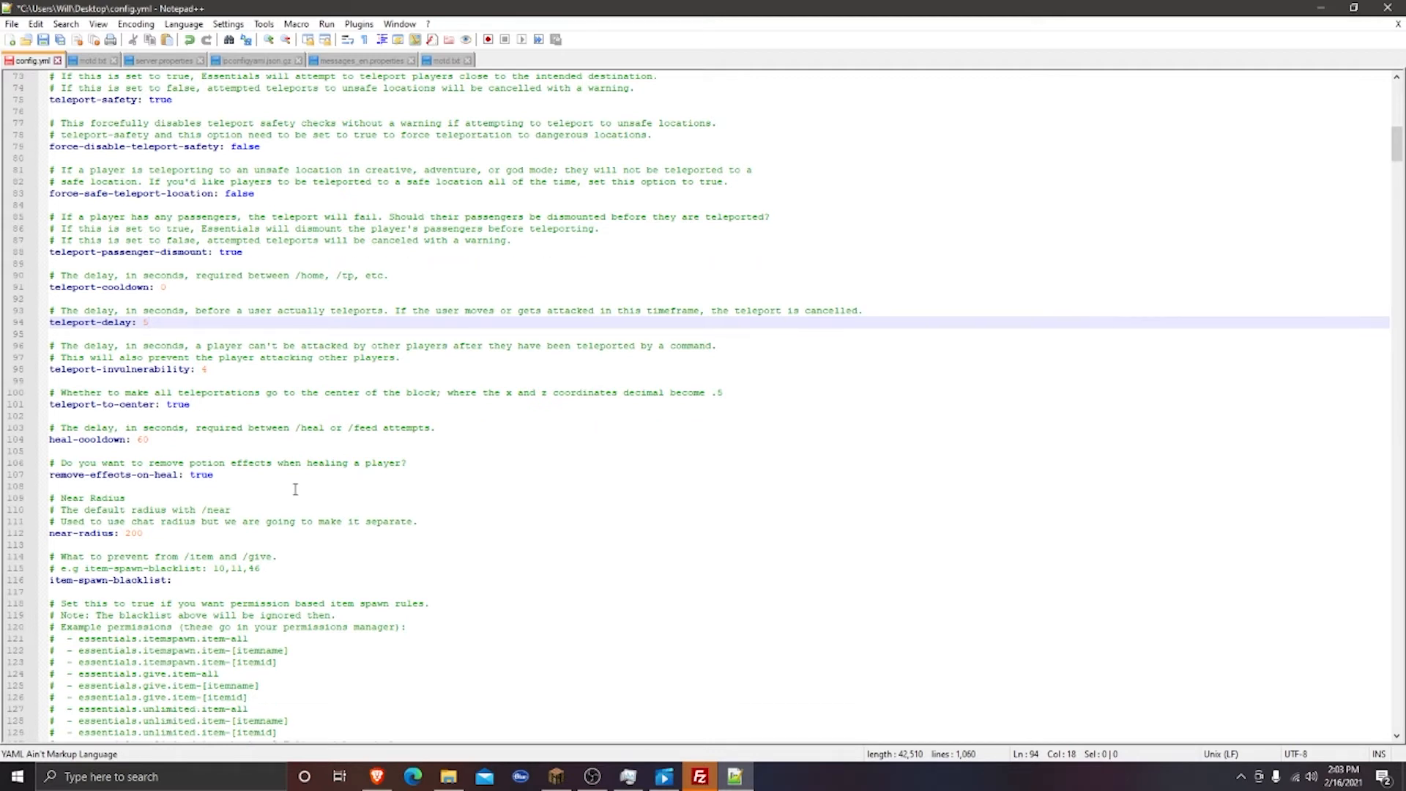
pyautogui.scroll(-10, 317, 492)
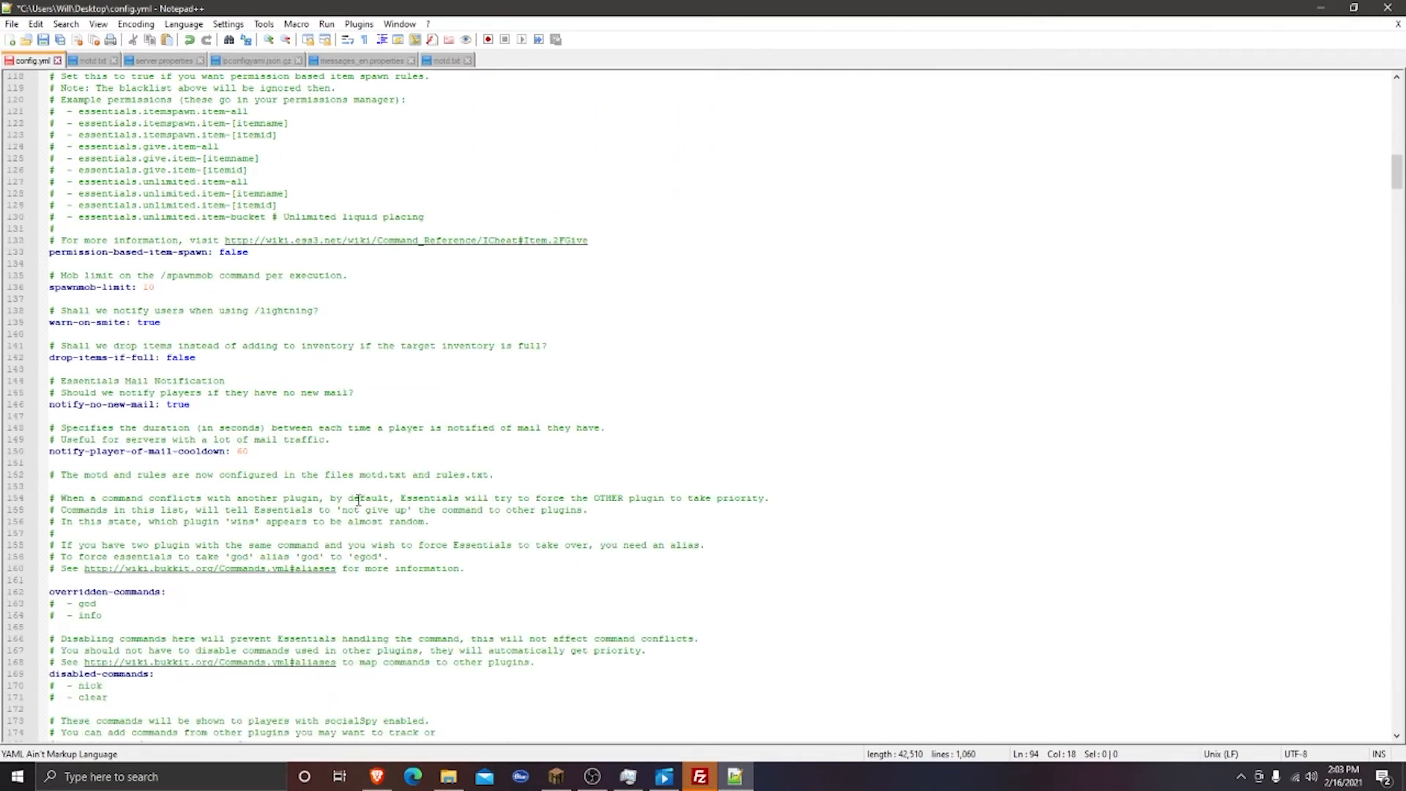
pyautogui.scroll(2, 366, 501)
pyautogui.scroll(7, 379, 477)
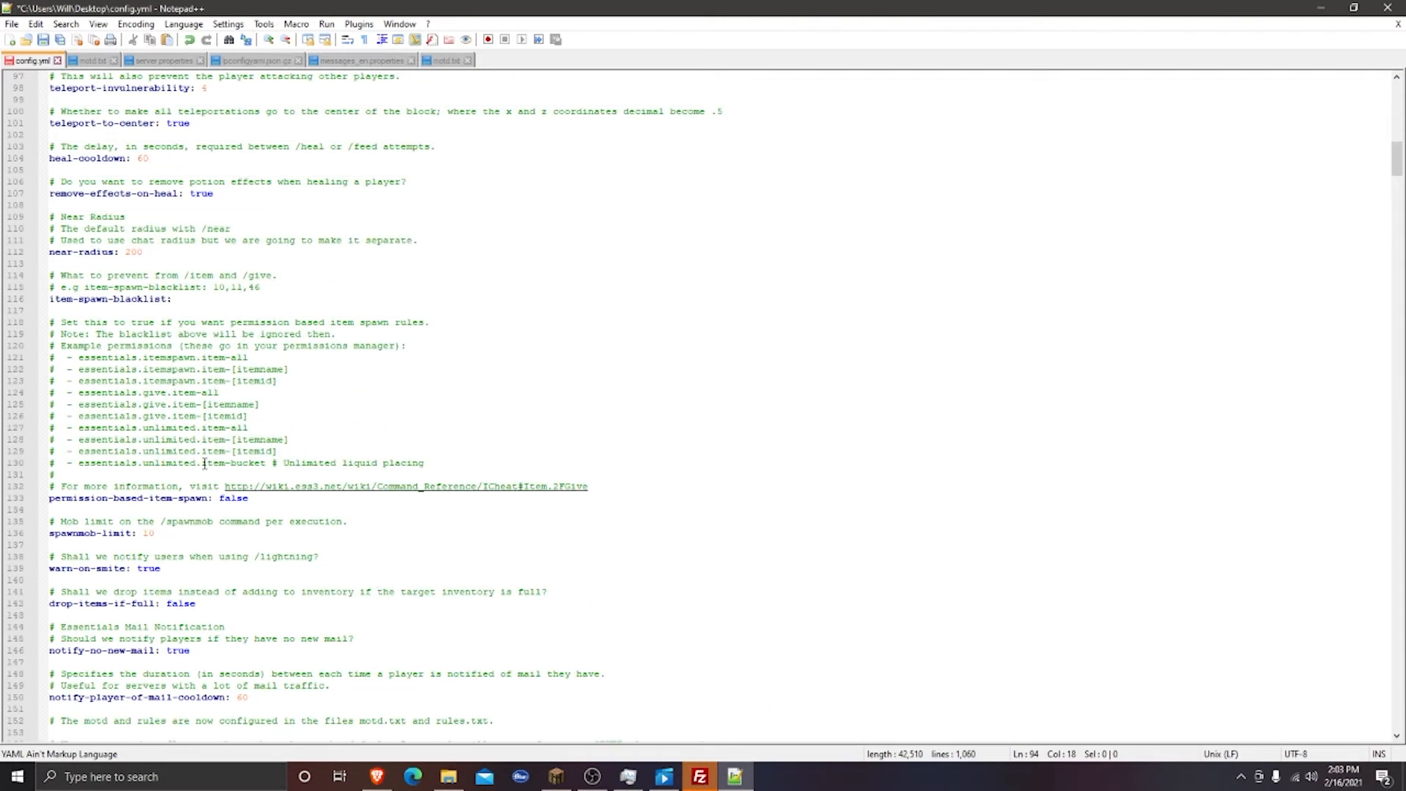
pyautogui.scroll(5, 208, 453)
pyautogui.scroll(-11, 226, 435)
pyautogui.scroll(-11, 236, 432)
pyautogui.scroll(-10, 248, 426)
pyautogui.scroll(-11, 249, 426)
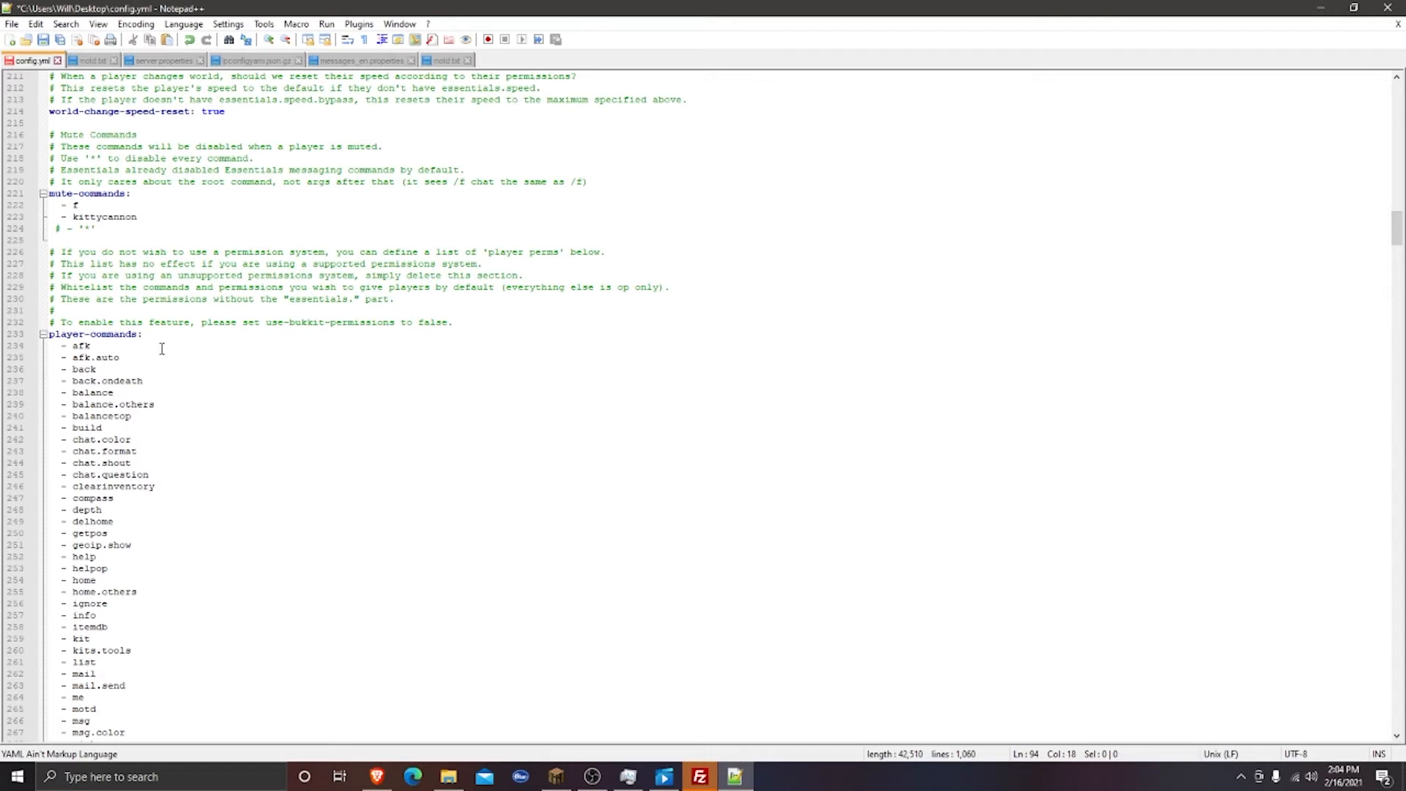
# Examine the default permissions listed under player-commands, from the afk and chat entries to the home, sign, tpa and warp entries
pyautogui.scroll(-5, 156, 345)
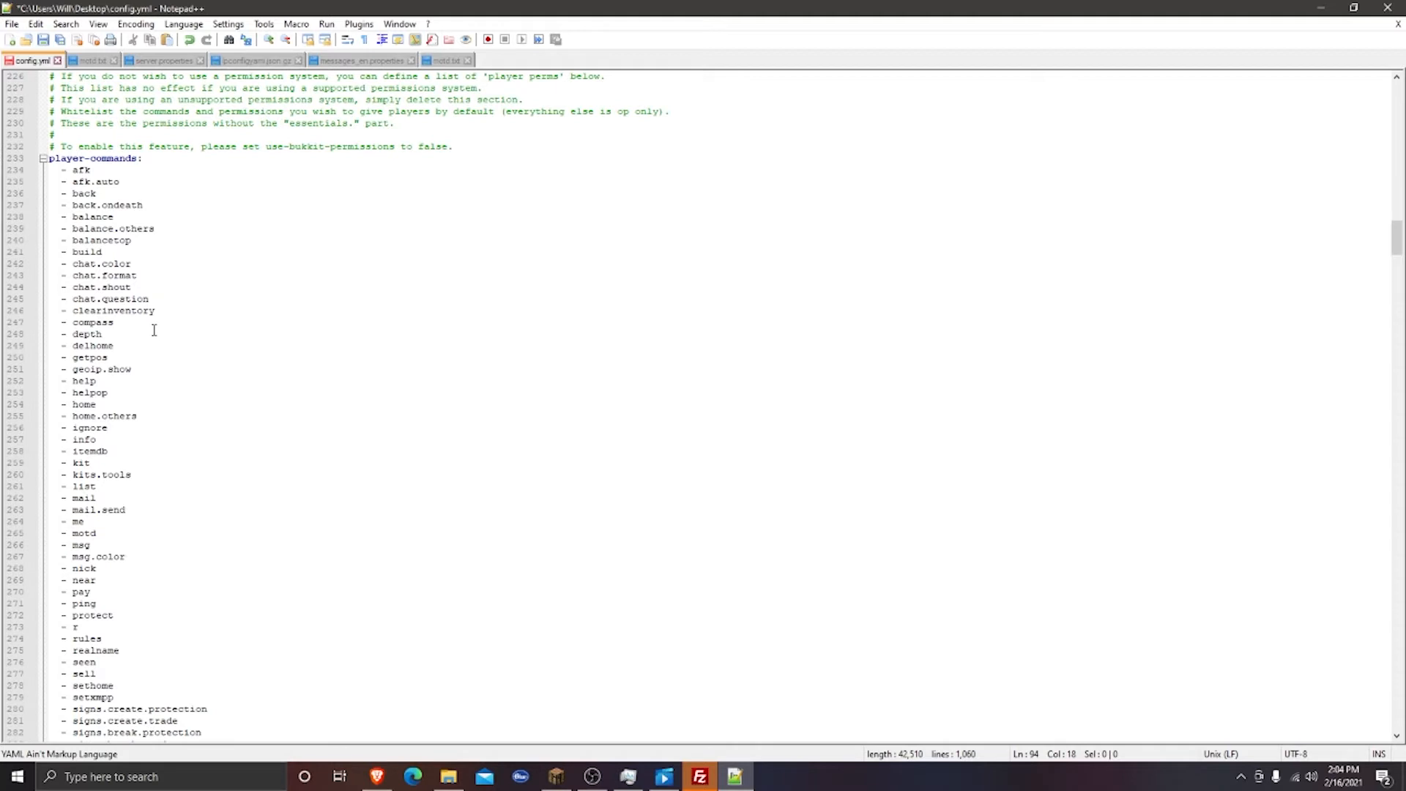
pyautogui.click(57, 203)
pyautogui.click(61, 217)
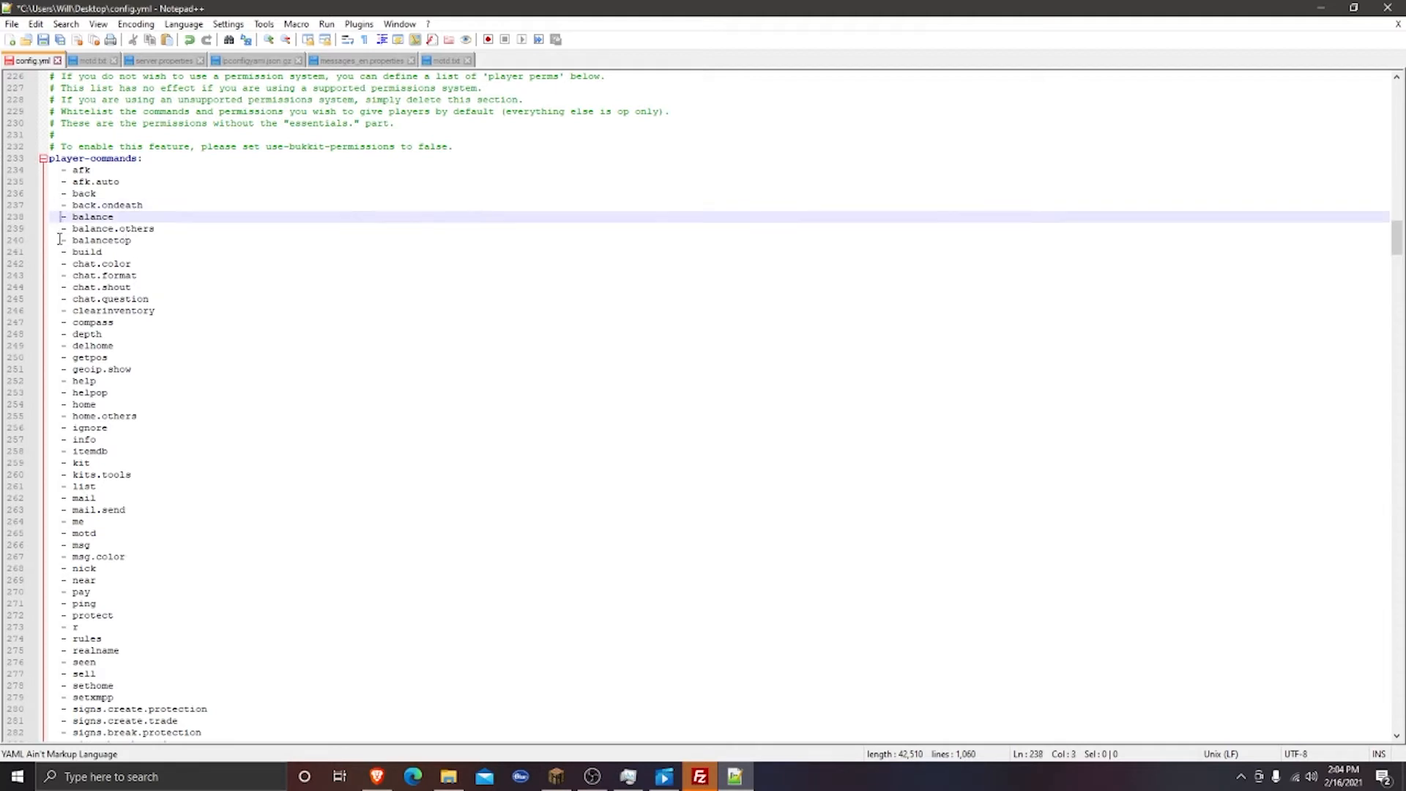
pyautogui.click(61, 240)
pyautogui.click(61, 256)
pyautogui.click(62, 265)
pyautogui.click(62, 275)
pyautogui.click(62, 287)
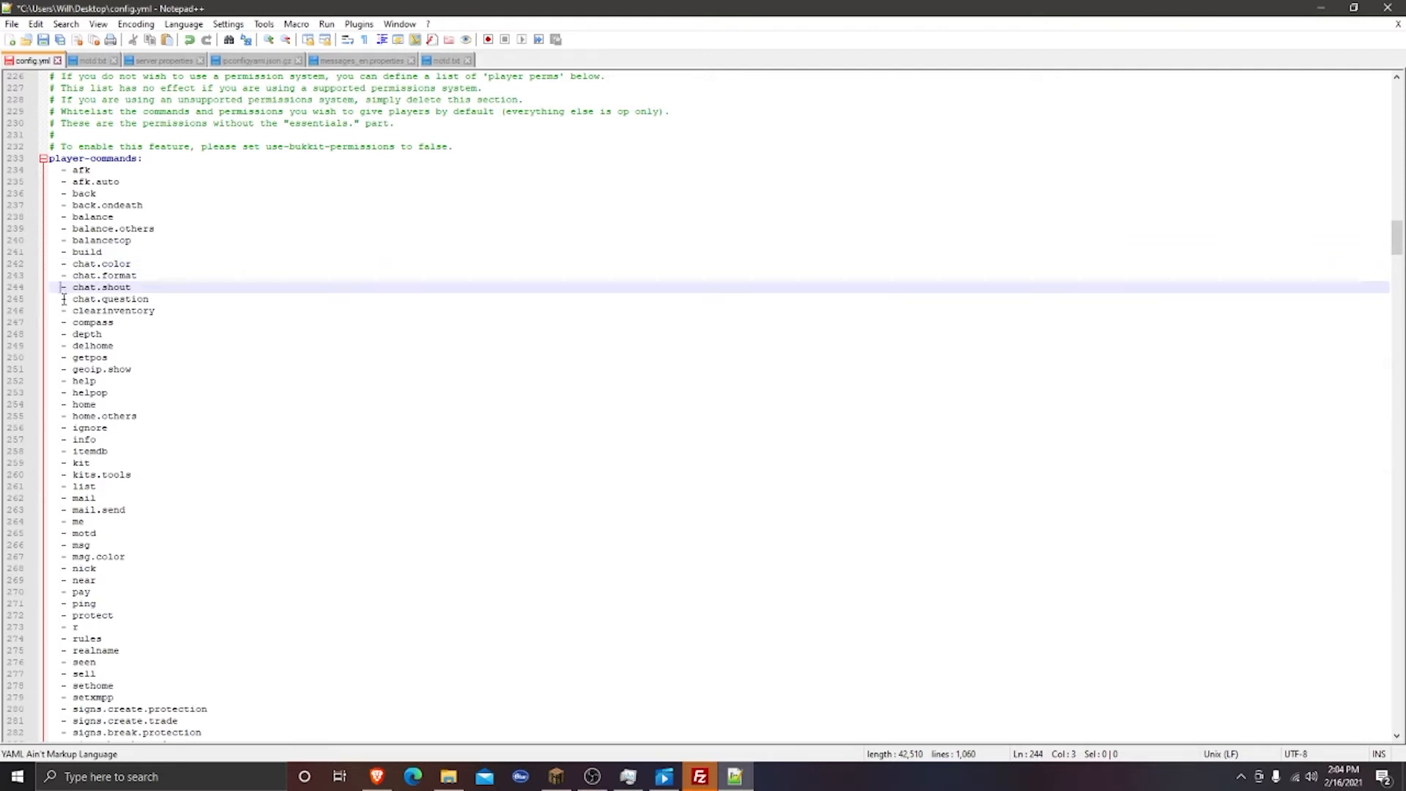
pyautogui.click(62, 299)
pyautogui.scroll(-3, 62, 299)
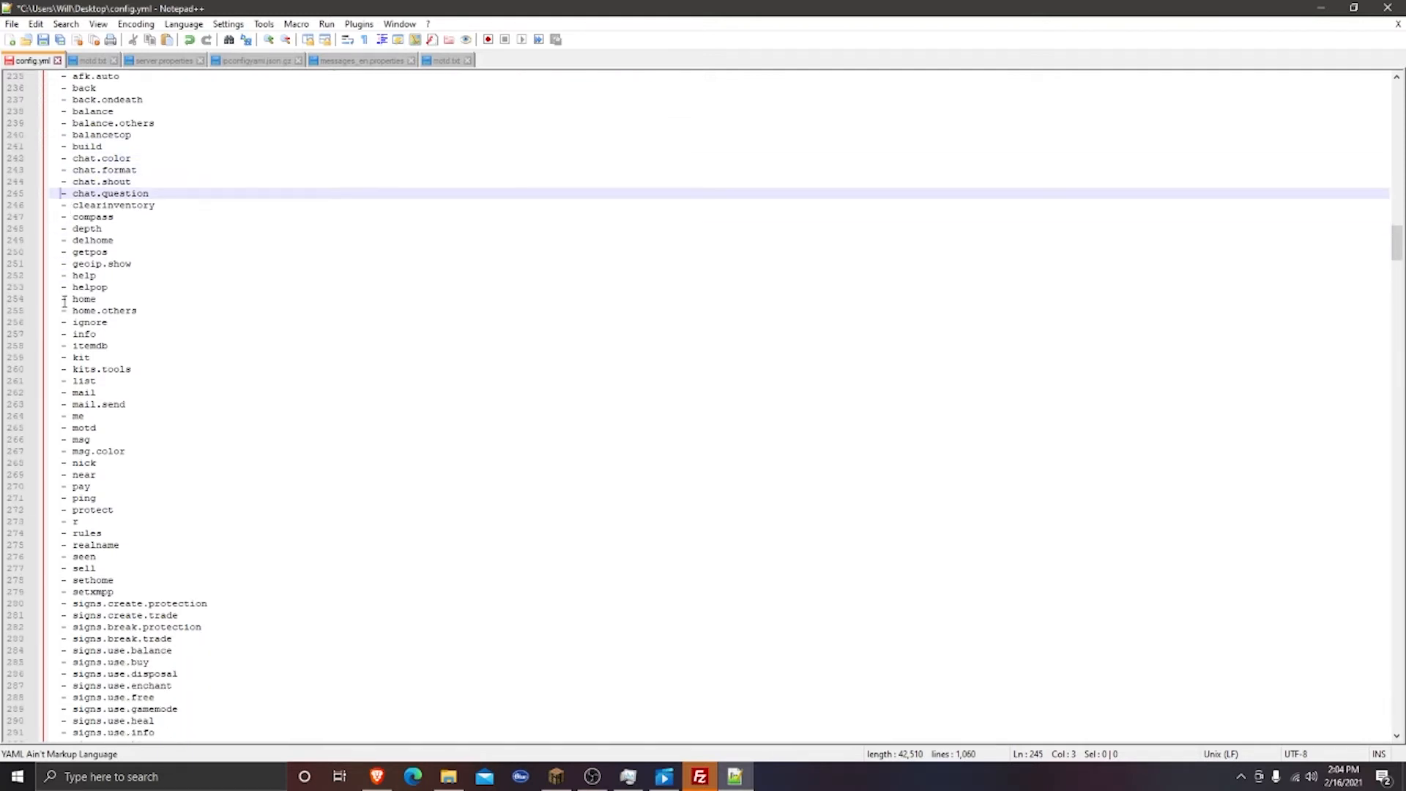
pyautogui.click(62, 299)
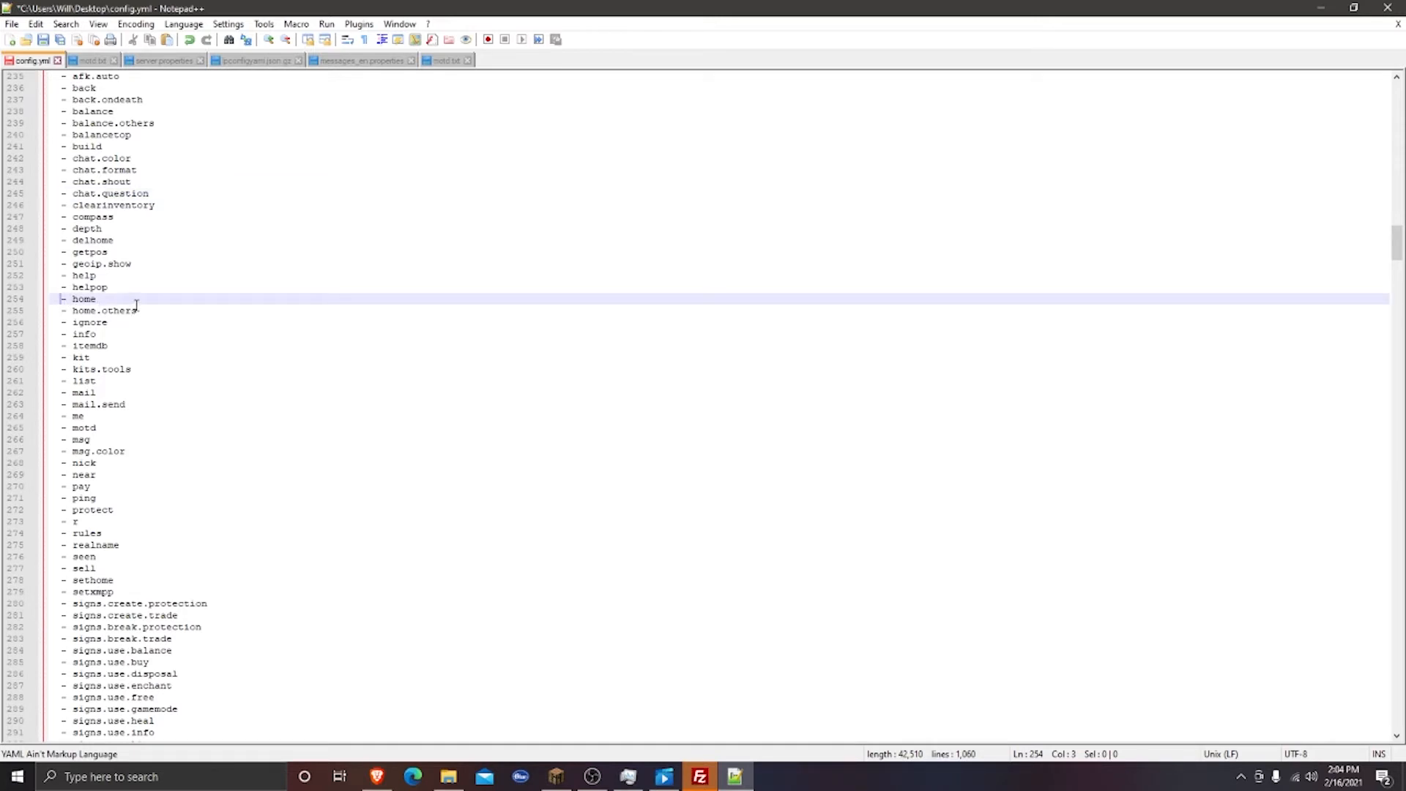
pyautogui.scroll(-9, 142, 314)
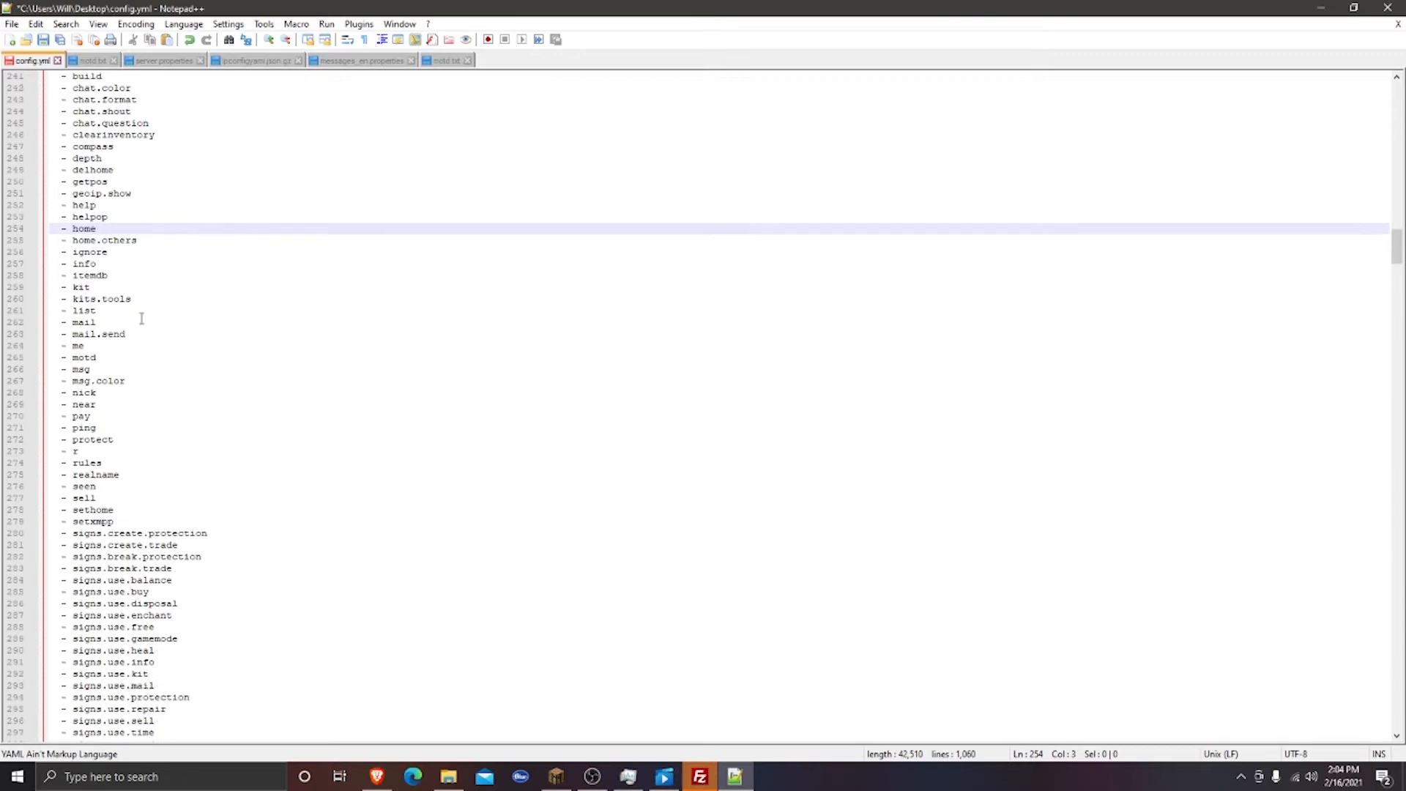
pyautogui.scroll(-11, 142, 315)
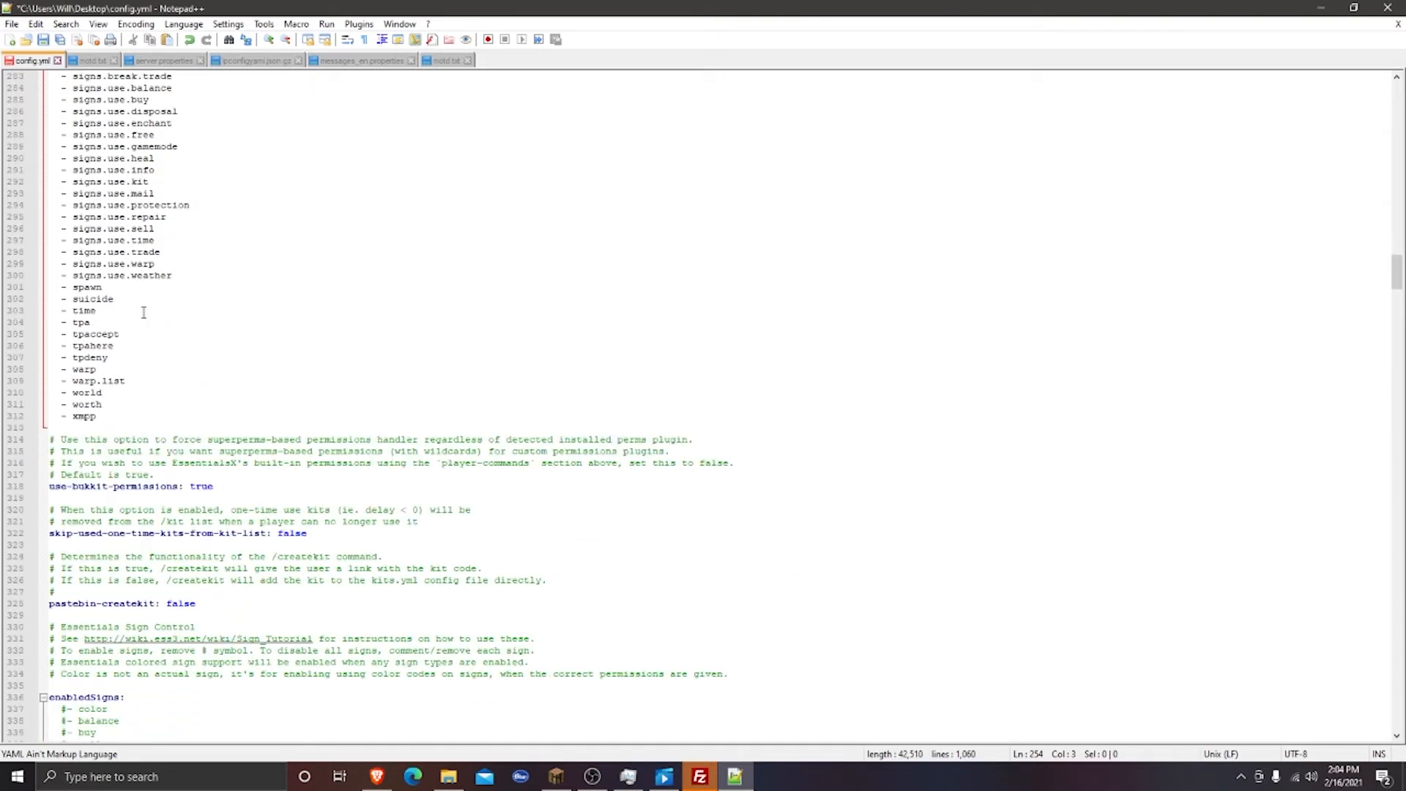
# Check the use-bukkit-permissions notes against the end of the player-commands list
pyautogui.scroll(-1, 205, 303)
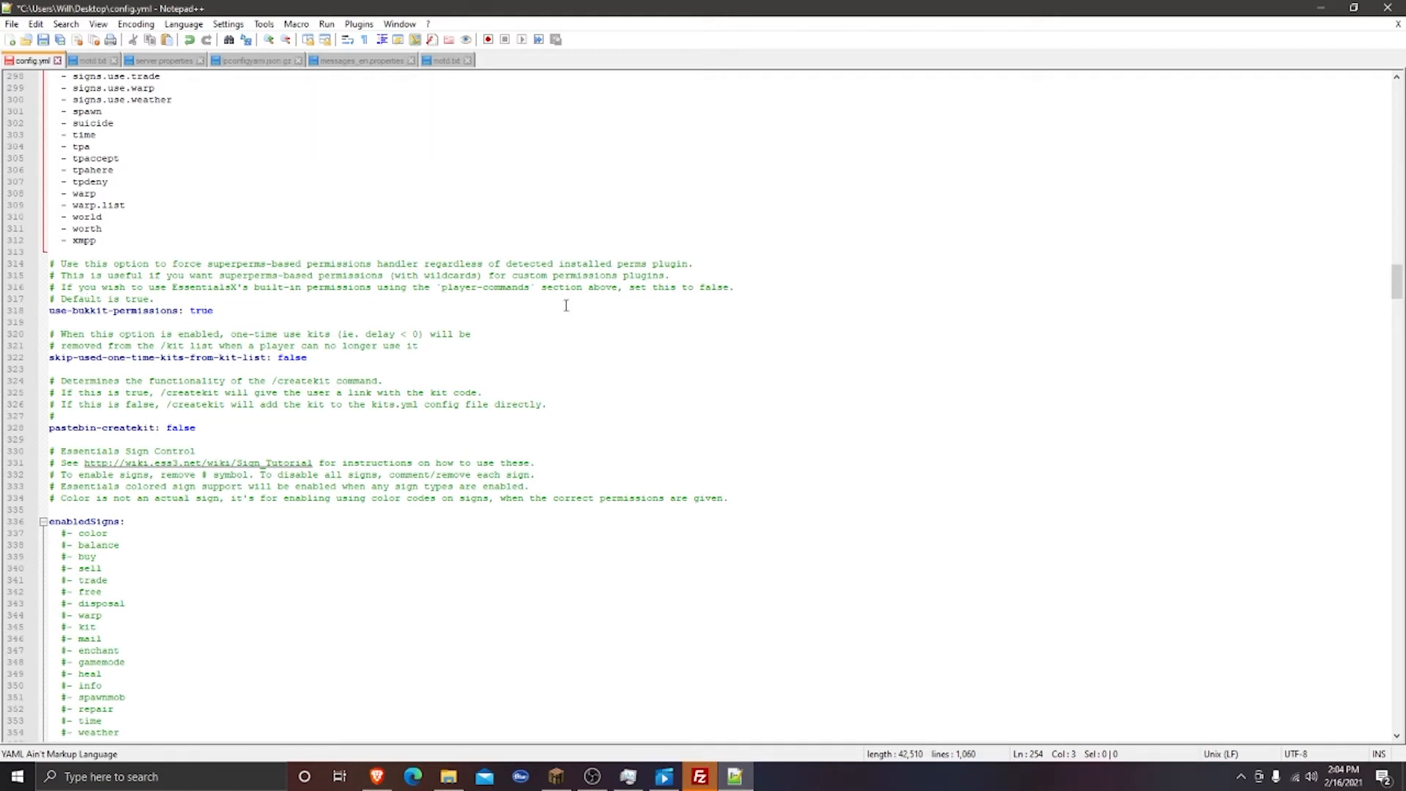
pyautogui.scroll(3, 158, 525)
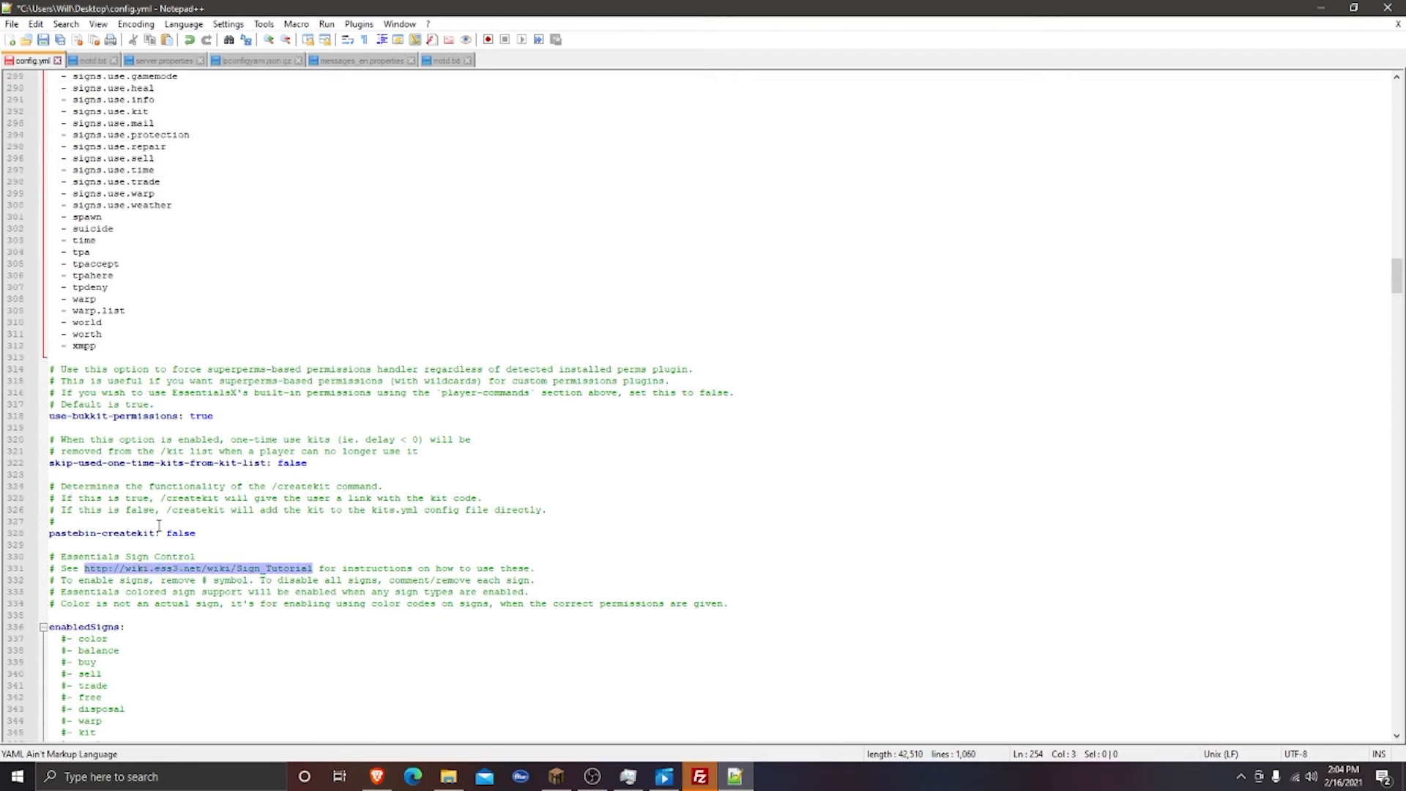
pyautogui.scroll(2, 159, 525)
pyautogui.moveTo(152, 385); pyautogui.dragTo(169, 158)
pyautogui.click(203, 345)
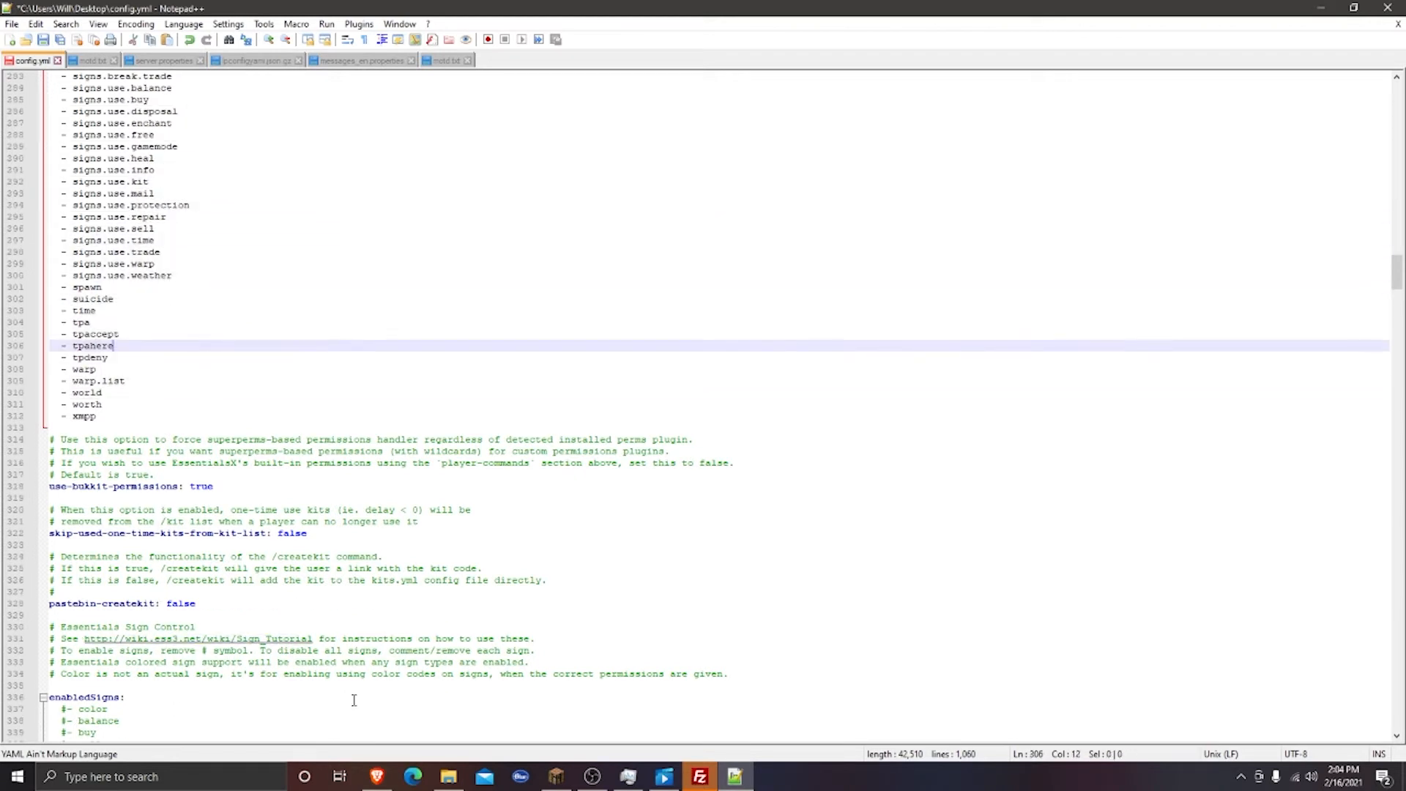
# Read through the enabledSigns, backup, per-warp permission, player list and debug settings
pyautogui.scroll(-4, 355, 586)
pyautogui.scroll(-13, 304, 486)
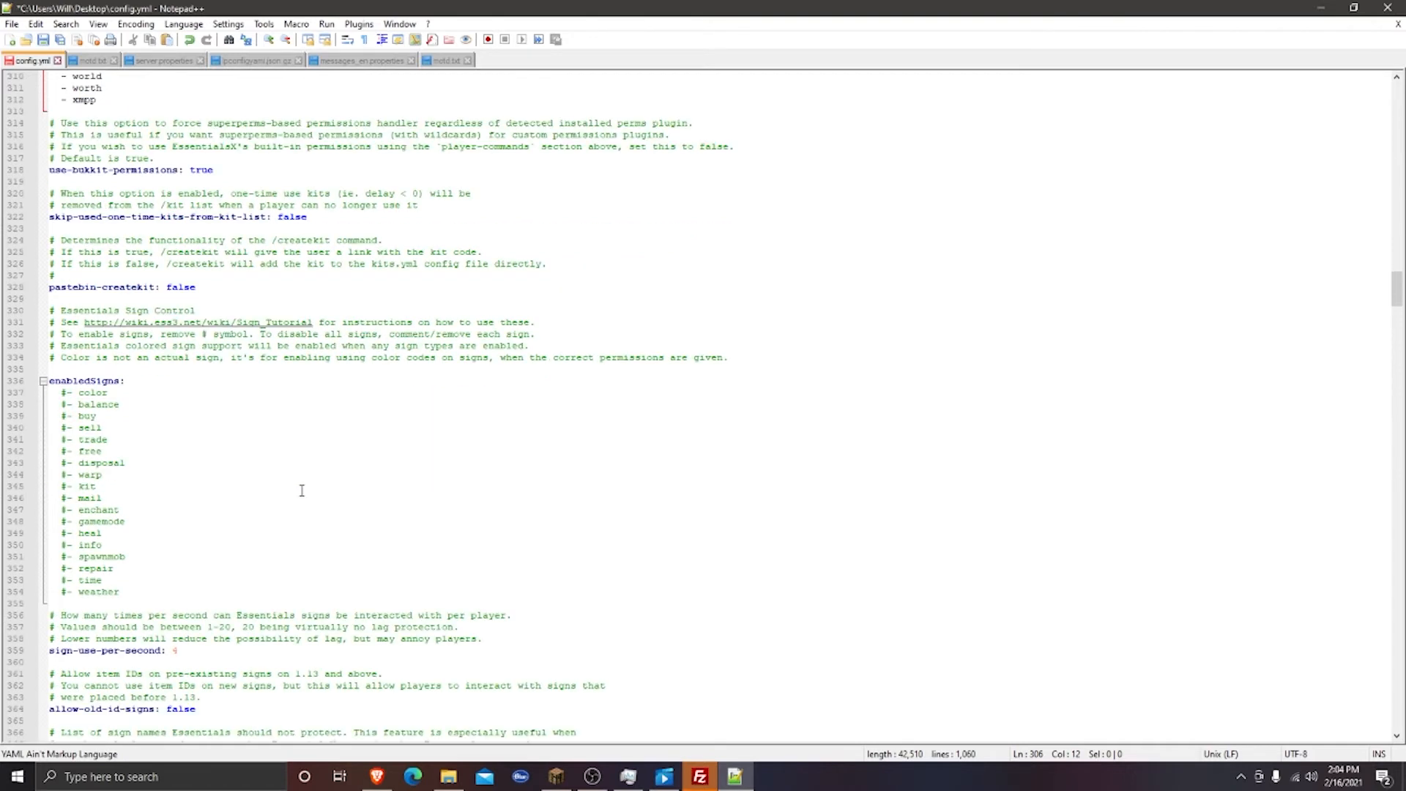
pyautogui.scroll(-6, 333, 431)
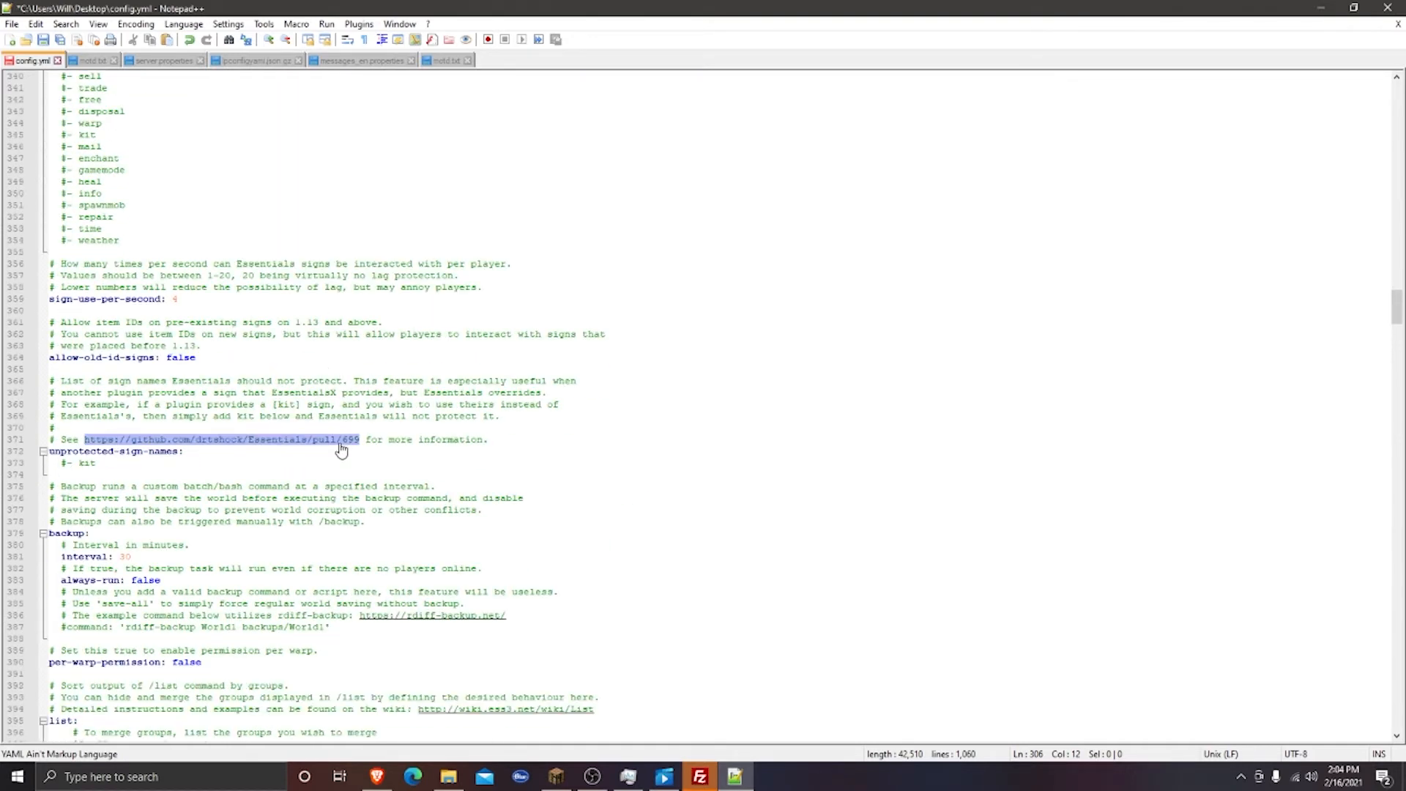
pyautogui.scroll(-4, 331, 429)
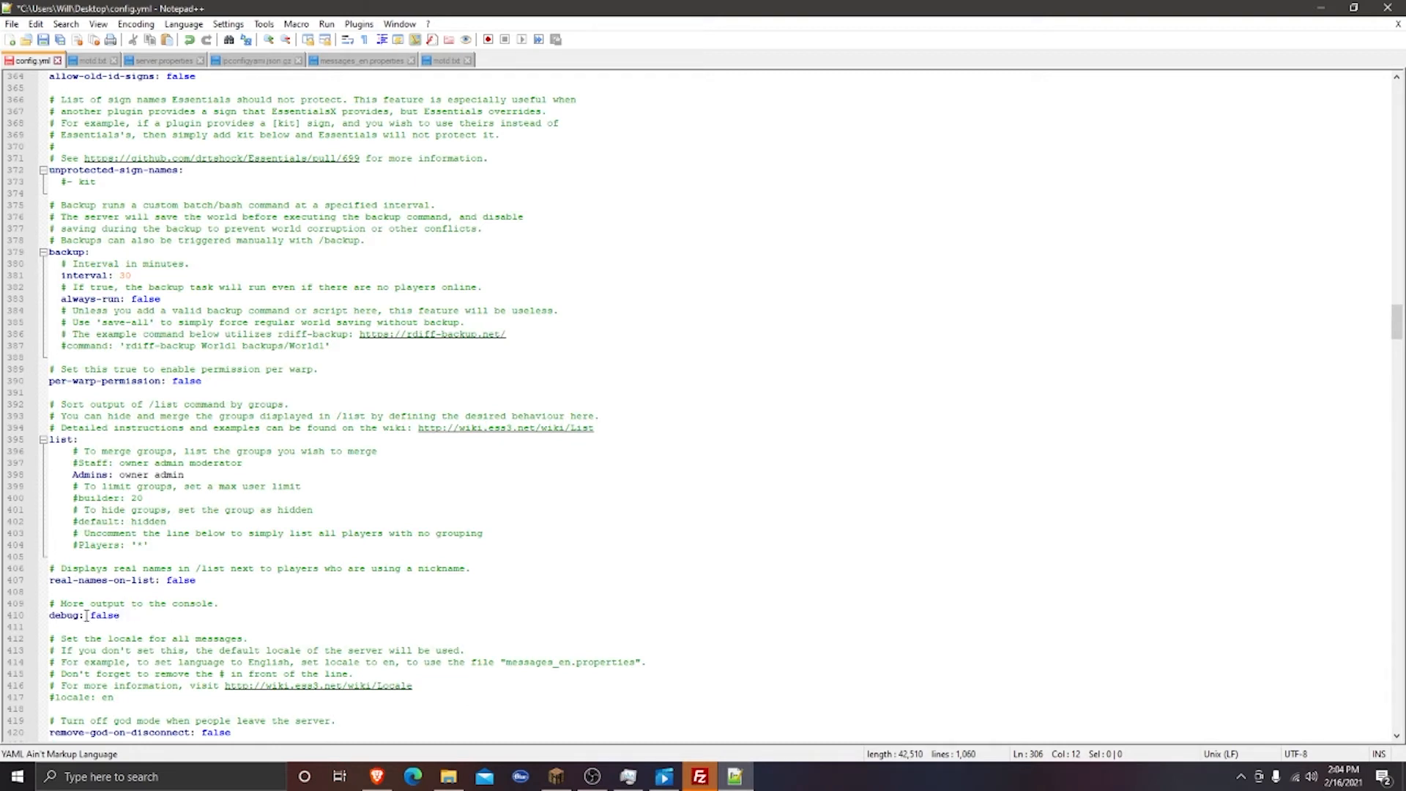
# Switch to the browser's Pterodactyl console page to view the server output, and return to the debug line in config.yml
pyautogui.click(377, 776)
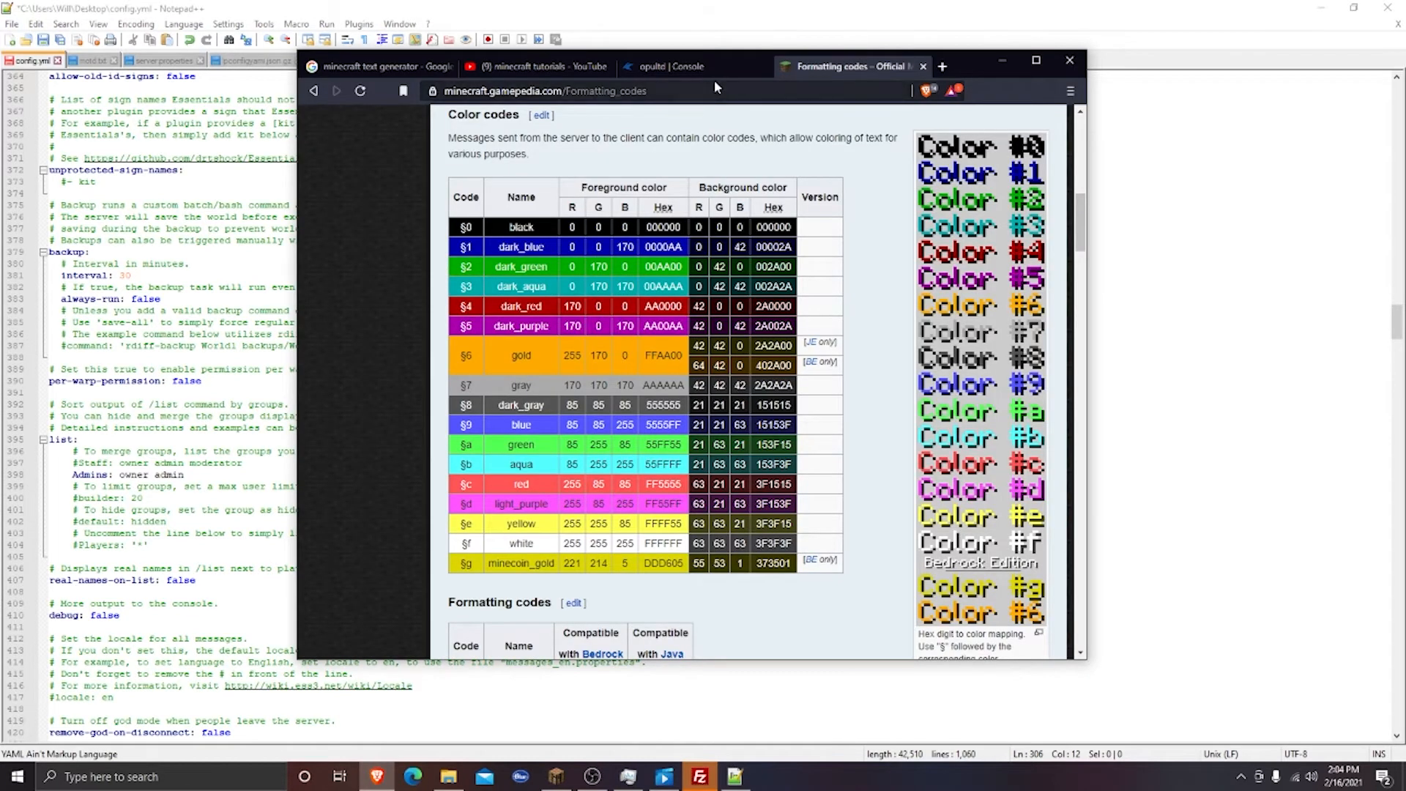
pyautogui.click(714, 67)
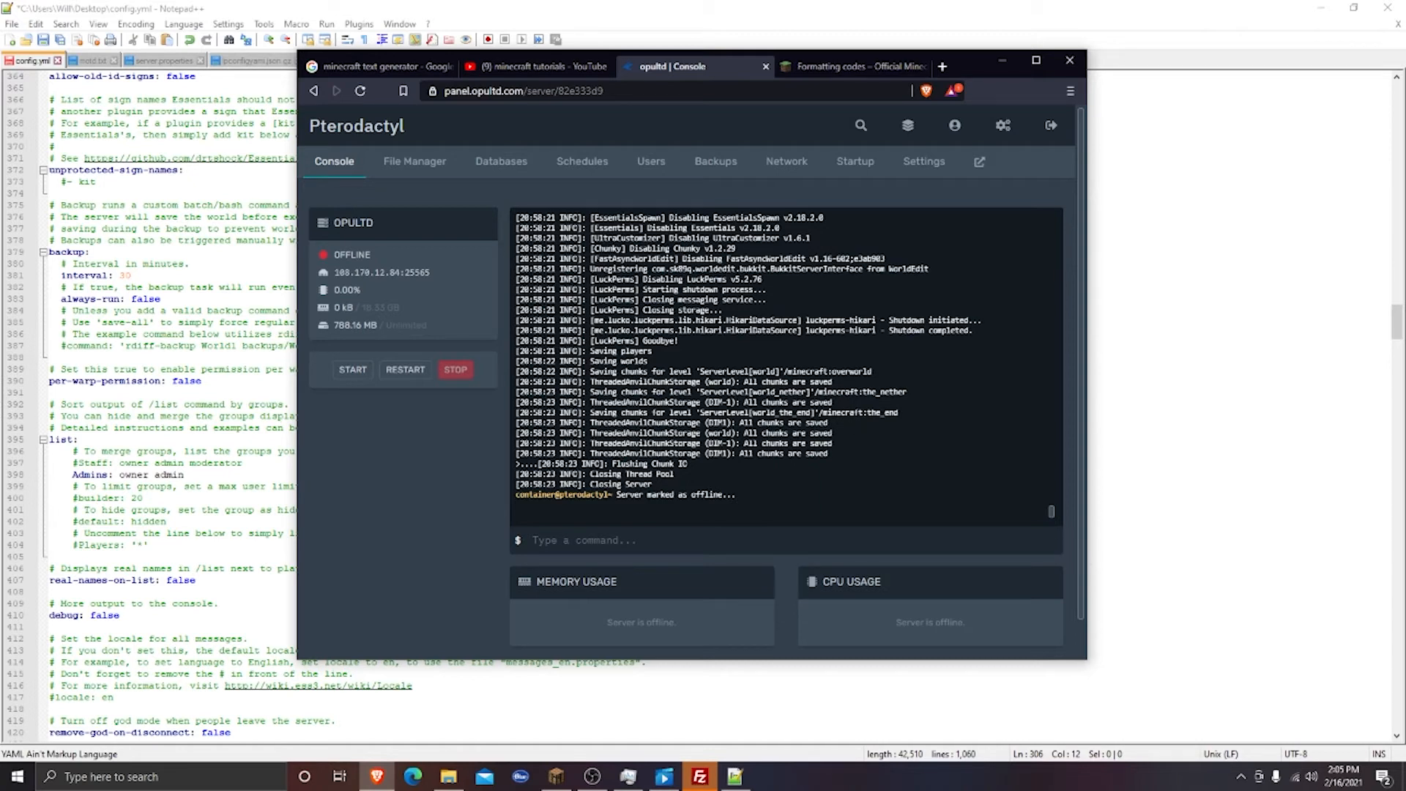
pyautogui.click(159, 626)
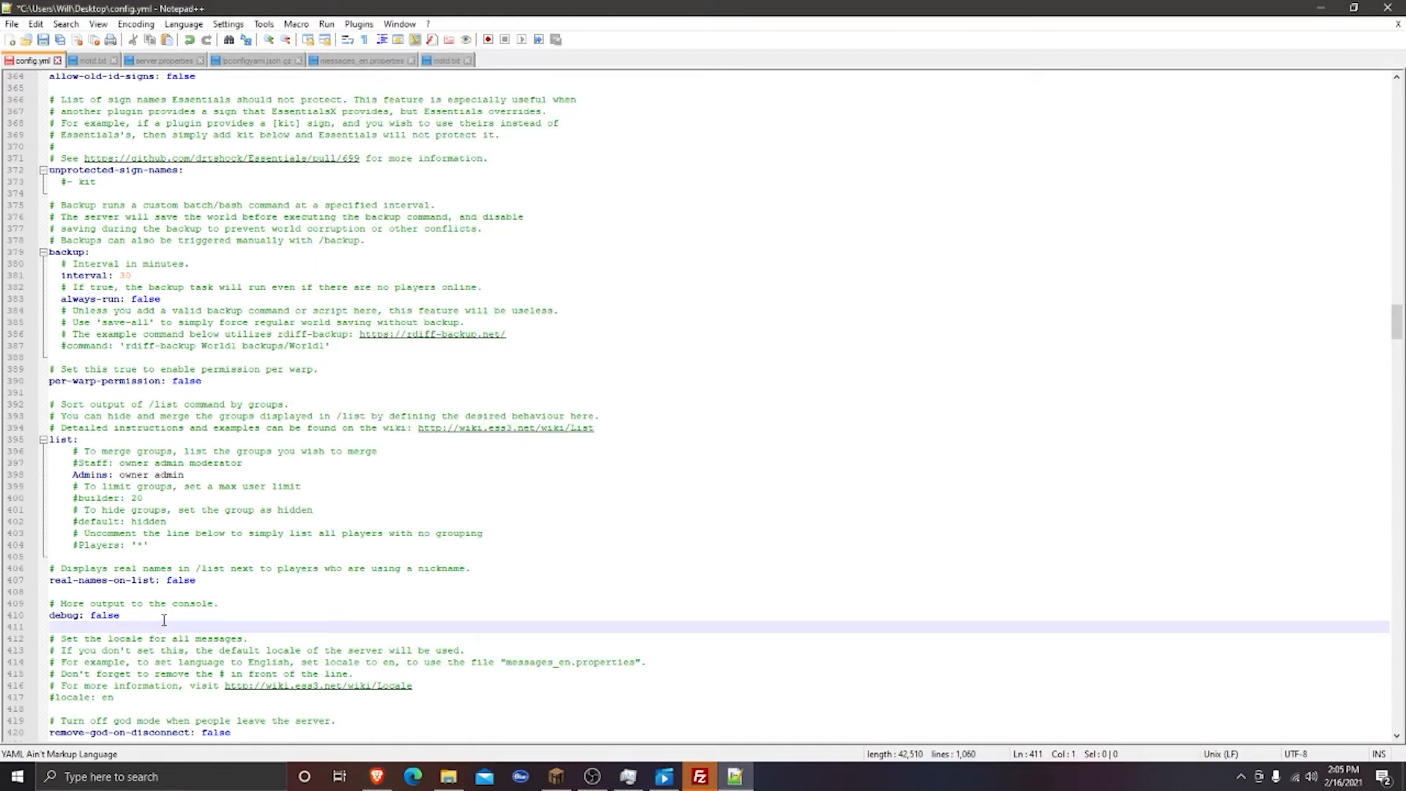
pyautogui.click(172, 615)
# Set auto-afk to 900 in the Auto-AFK settings of config.yml
pyautogui.scroll(-10, 198, 619)
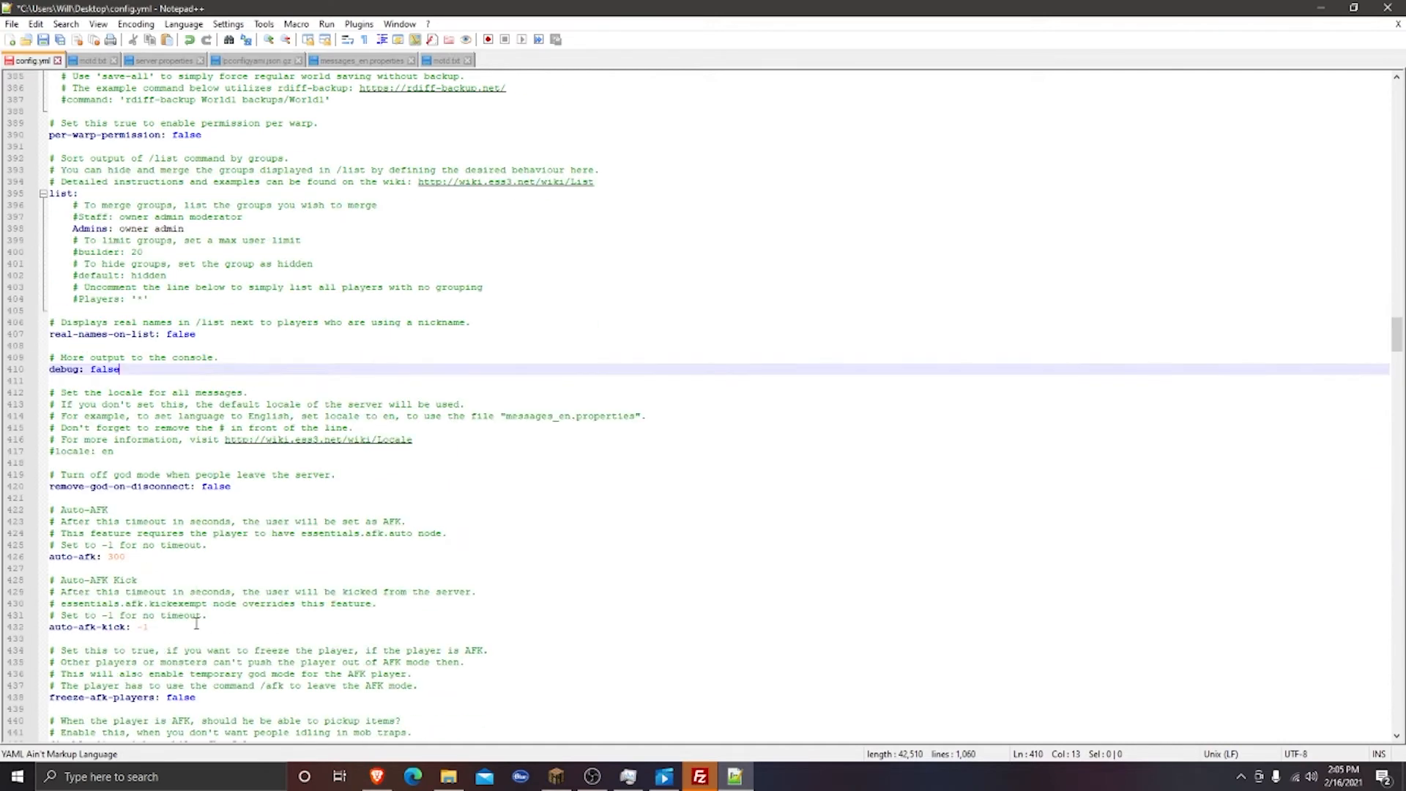
pyautogui.scroll(-1, 205, 621)
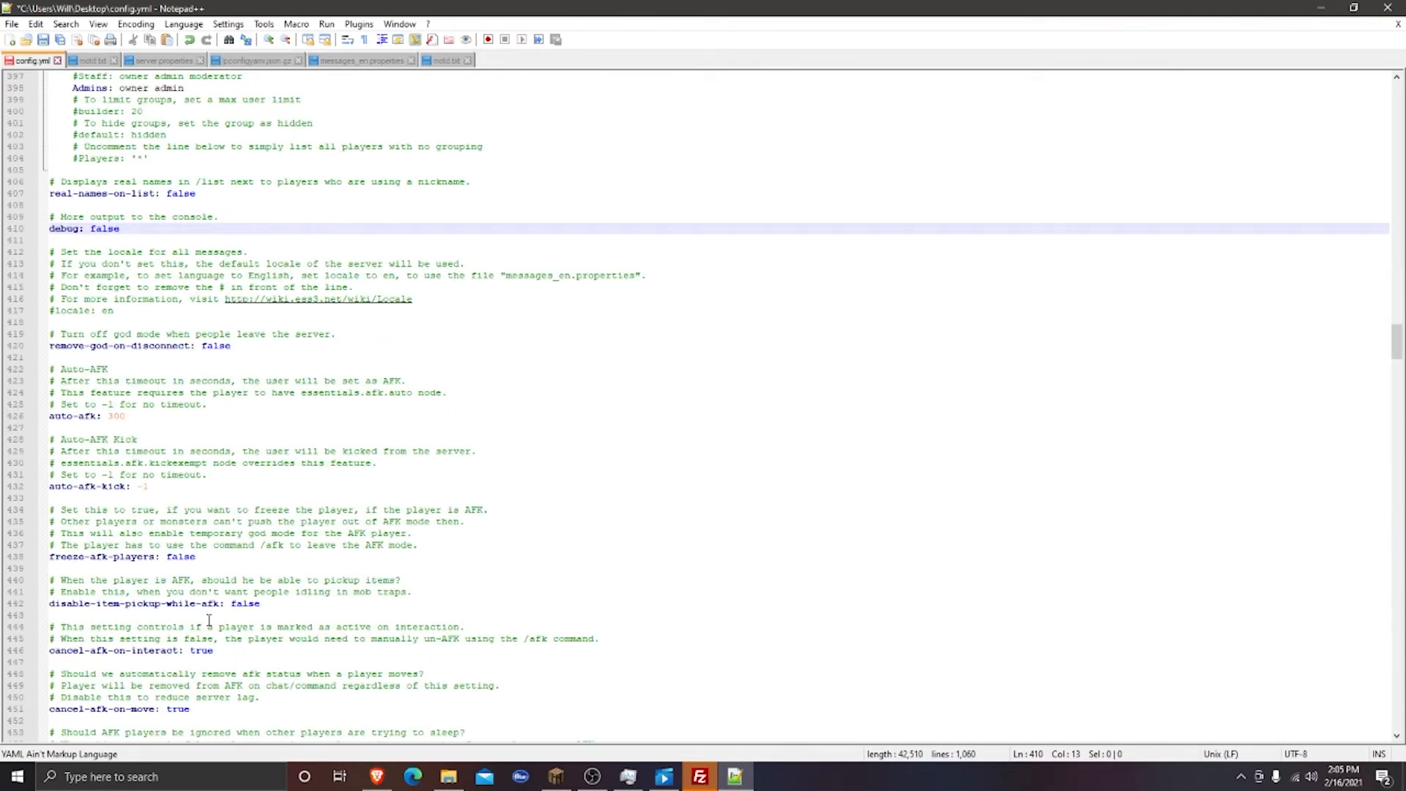
pyautogui.press('Return')
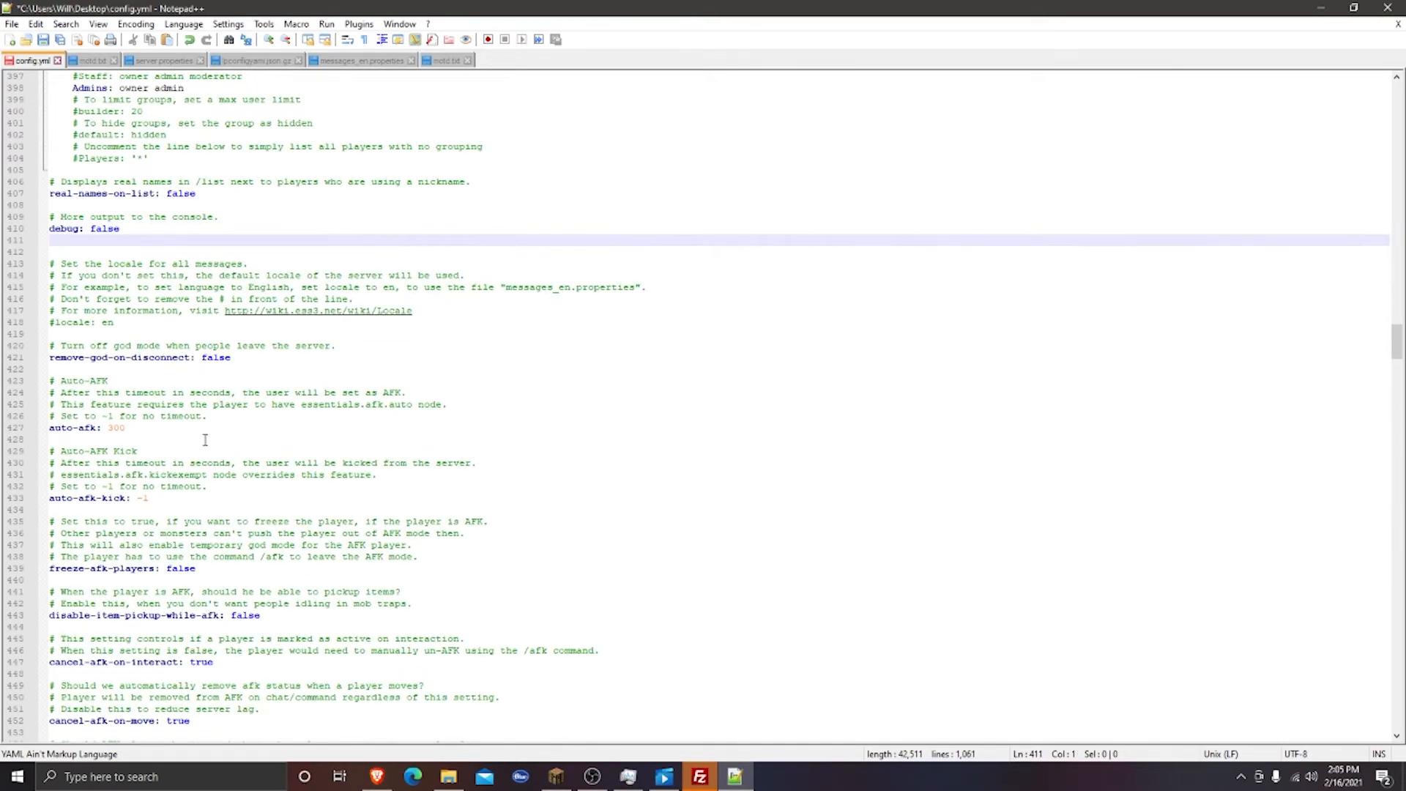
pyautogui.press('BackSpace')
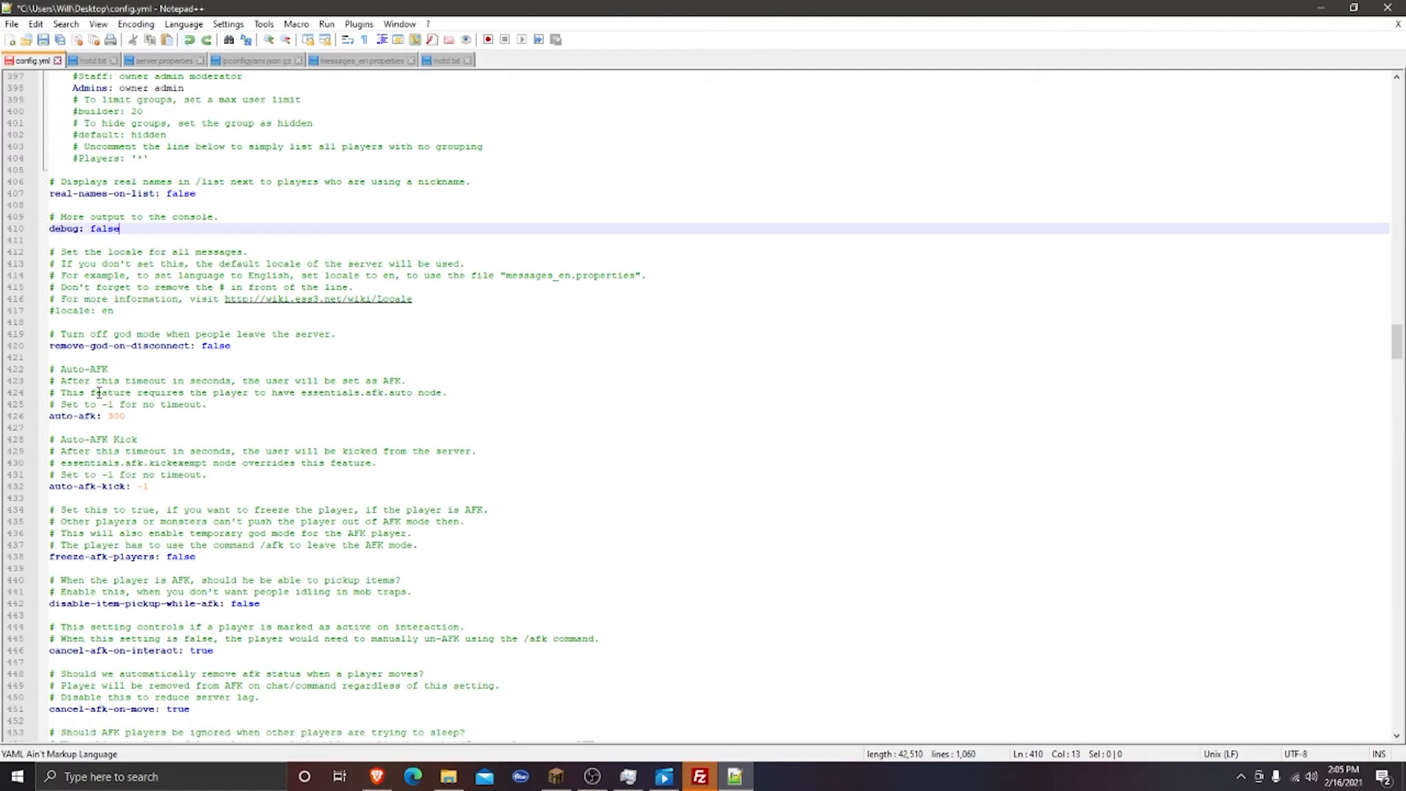
pyautogui.moveTo(126, 416); pyautogui.dragTo(106, 416)
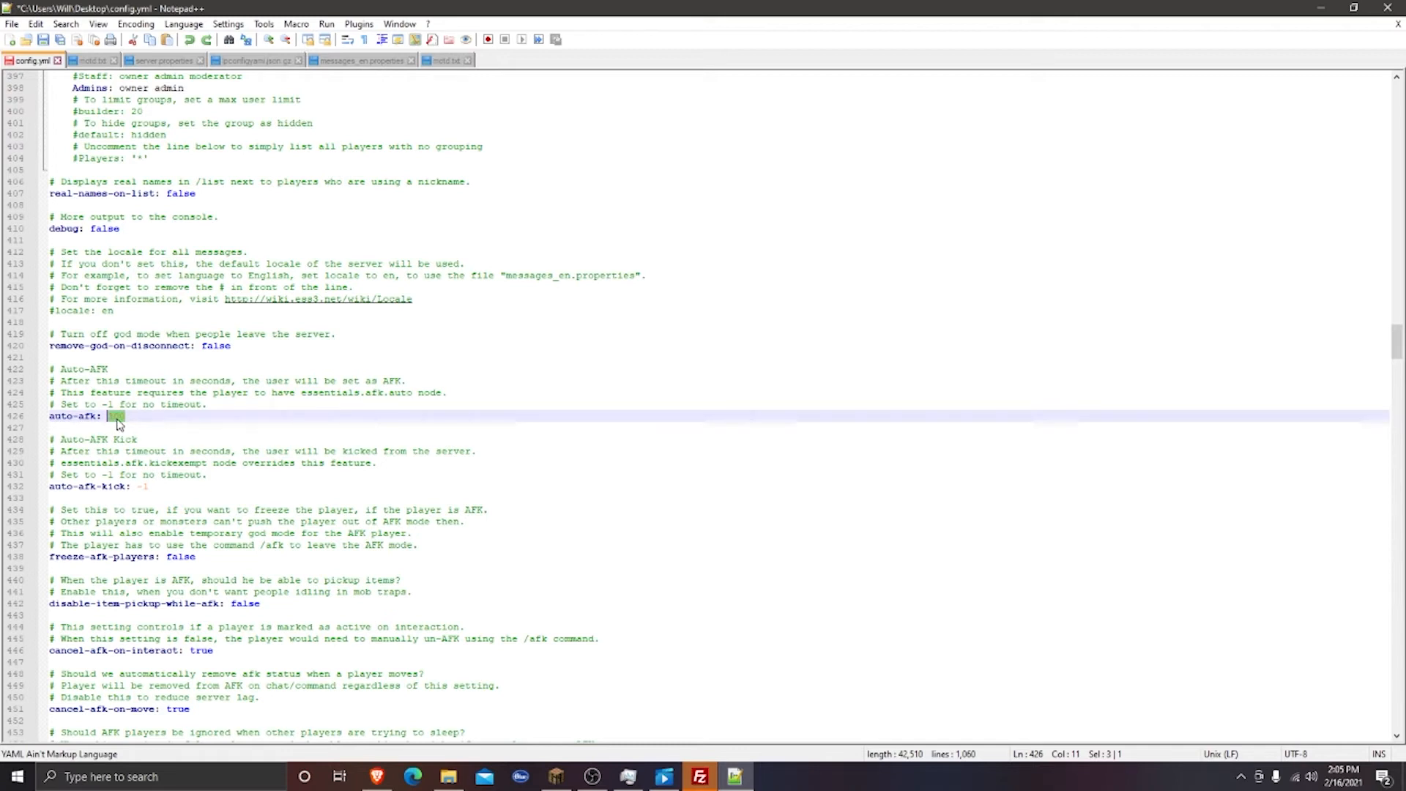
pyautogui.write('900')
# Set auto-afk-kick to 1100 in the Auto-AFK Kick settings
pyautogui.scroll(-2, 191, 424)
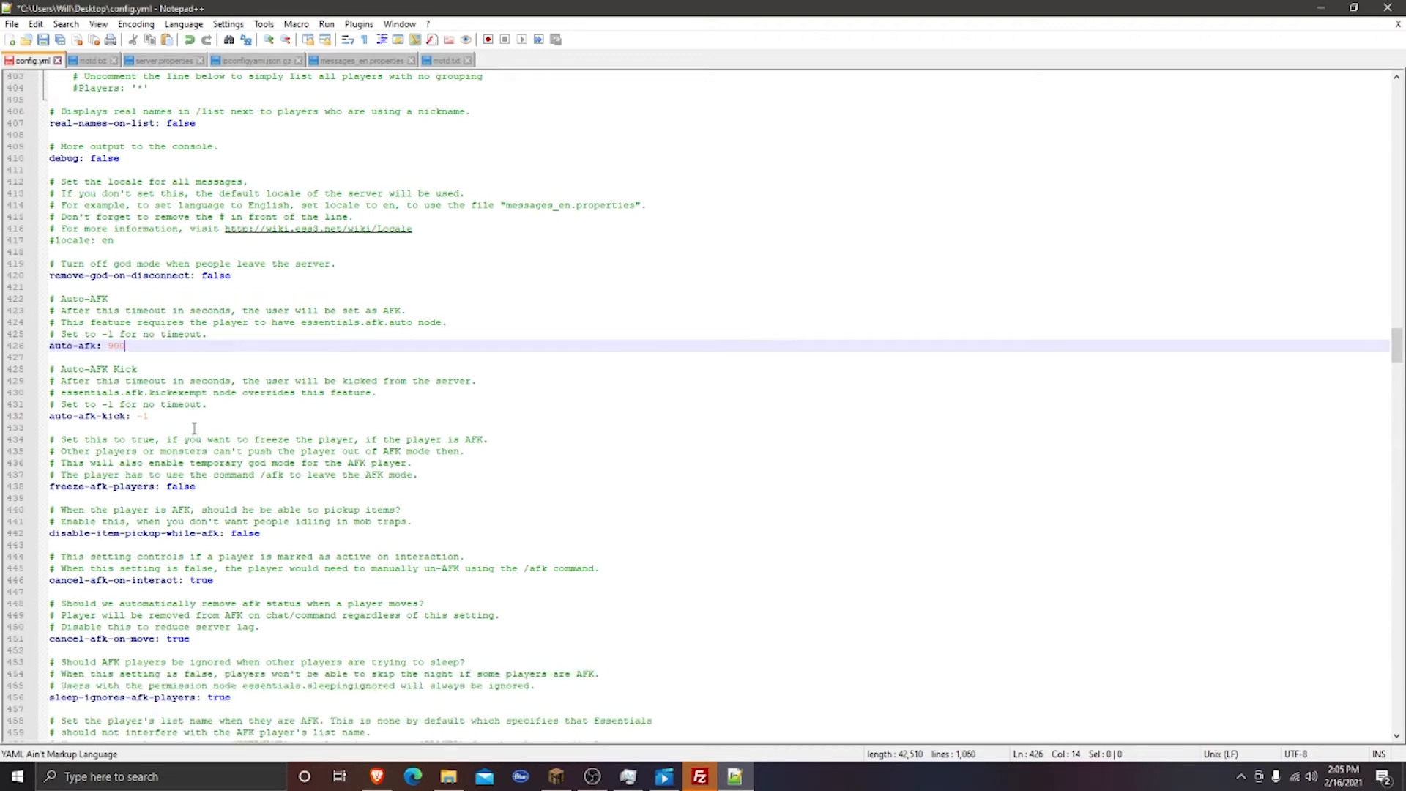
pyautogui.scroll(-3, 183, 403)
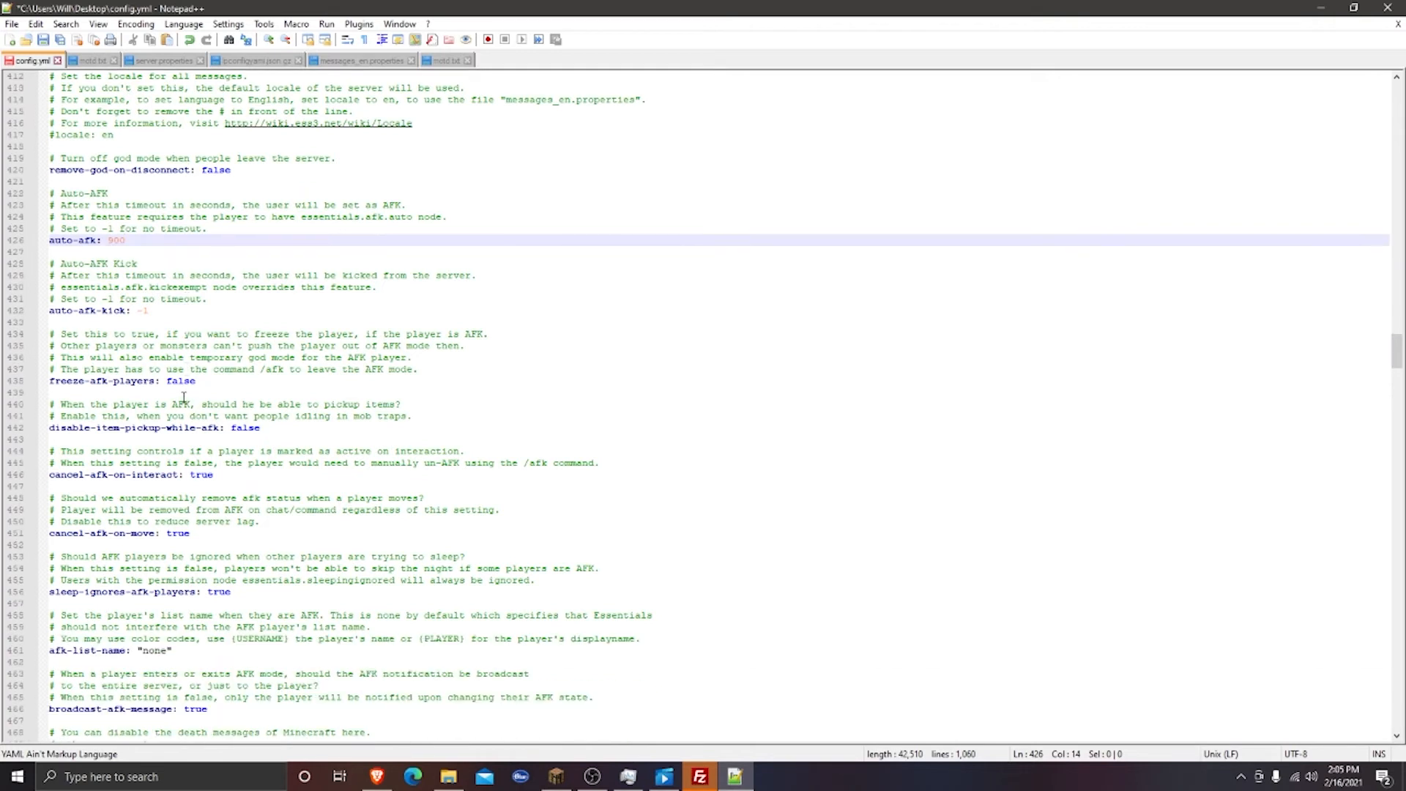
pyautogui.moveTo(152, 311); pyautogui.dragTo(137, 311)
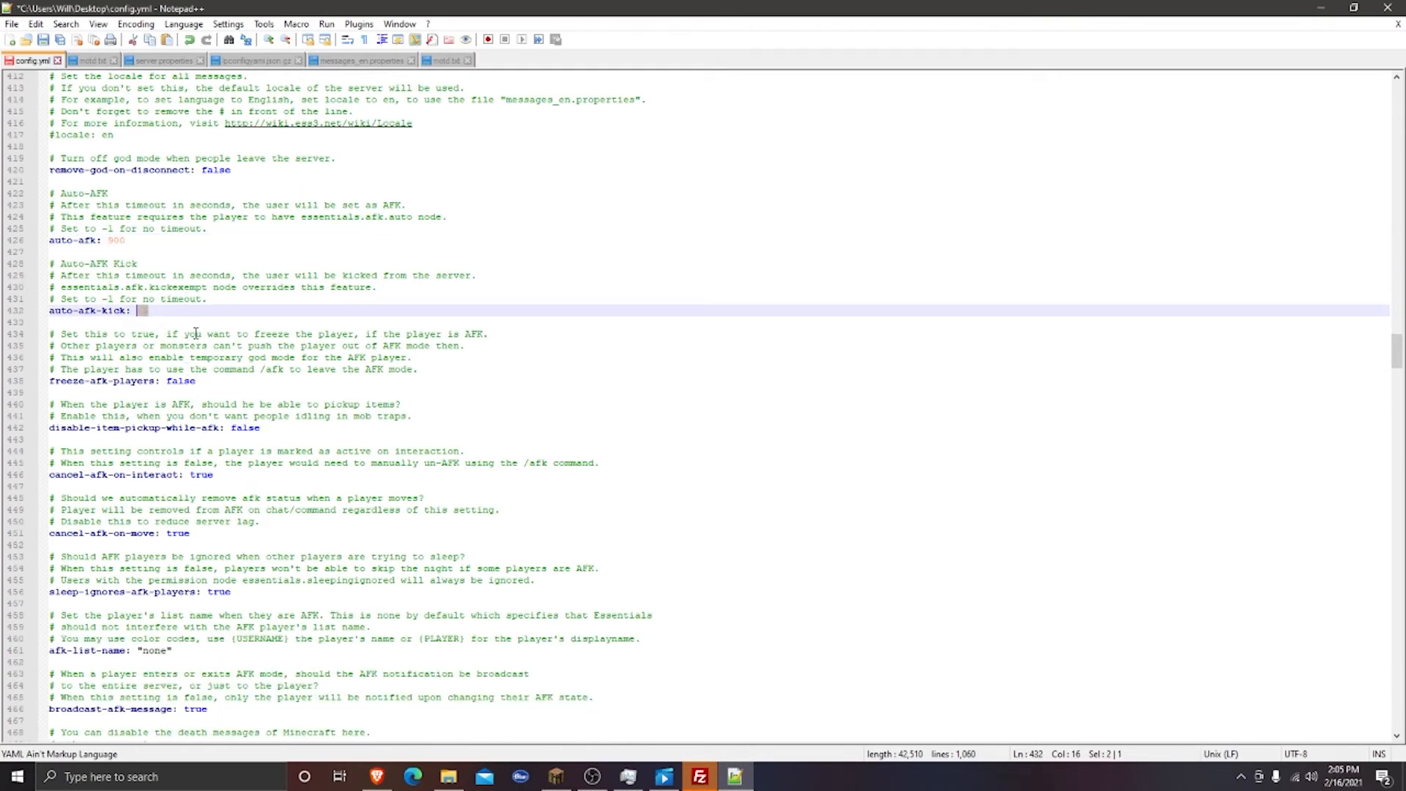
pyautogui.write('1100')
# Read through the remaining AFK settings and the death, join and quit message, stack size, speed, mute and reply settings
pyautogui.scroll(-5, 277, 357)
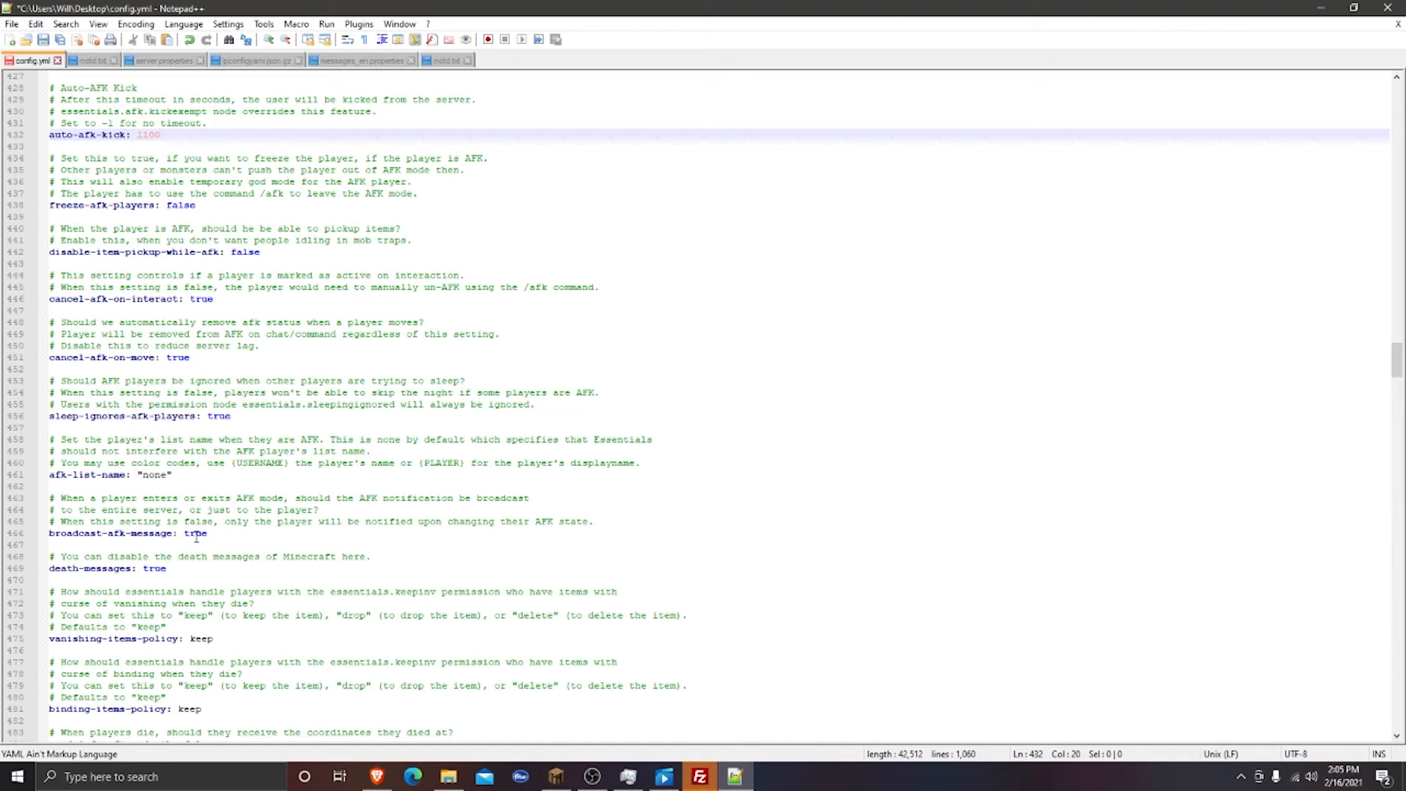
pyautogui.scroll(-10, 181, 538)
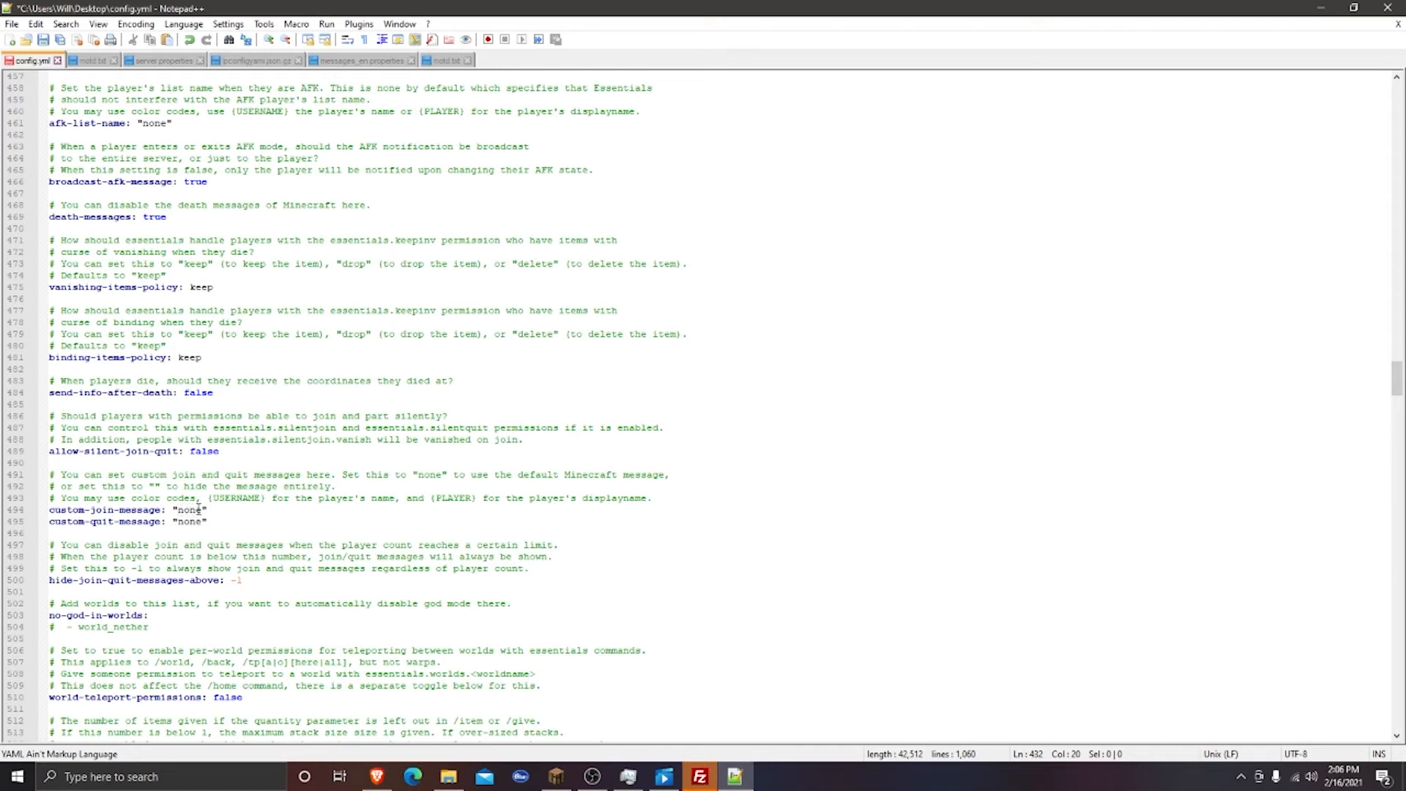
pyautogui.scroll(-6, 173, 521)
pyautogui.scroll(-5, 198, 515)
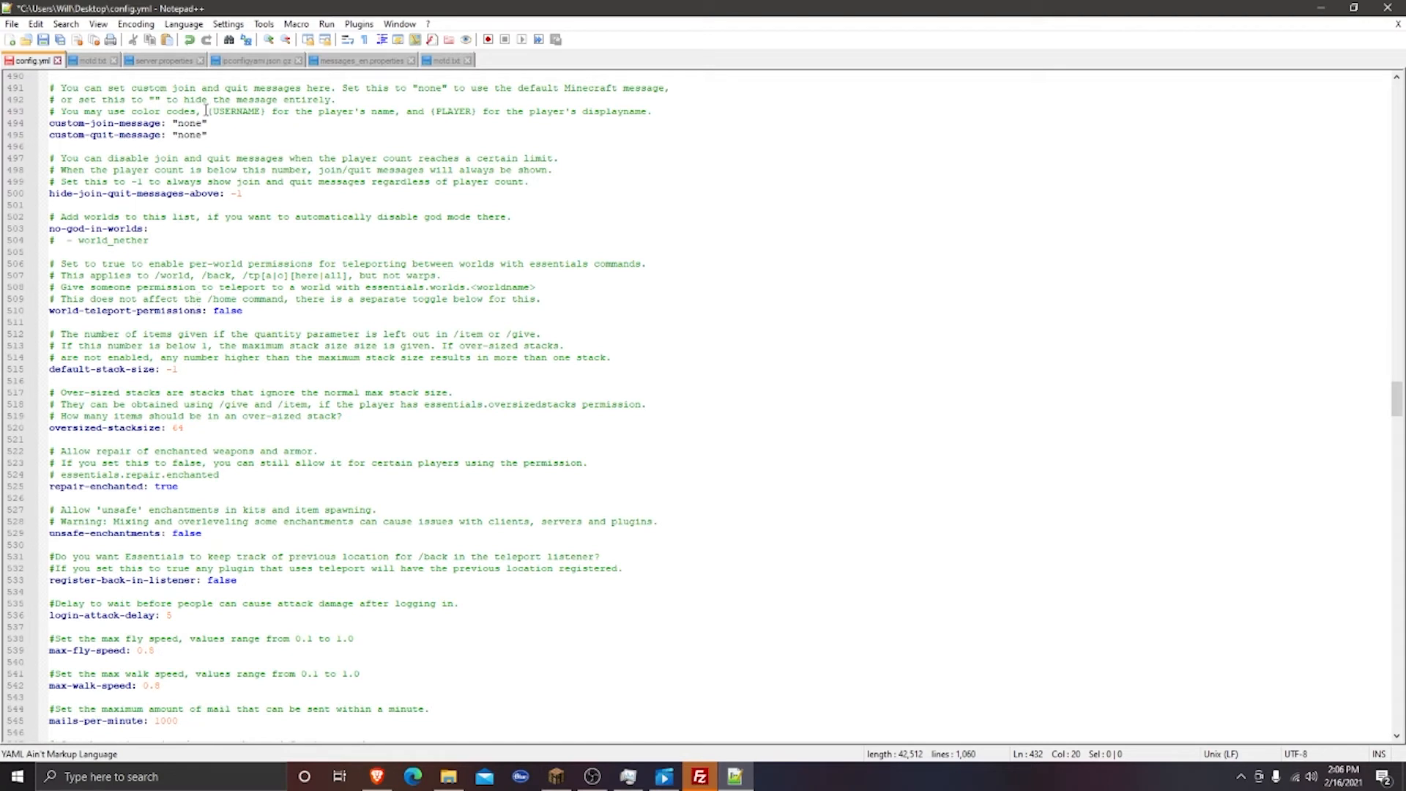
pyautogui.scroll(-7, 263, 225)
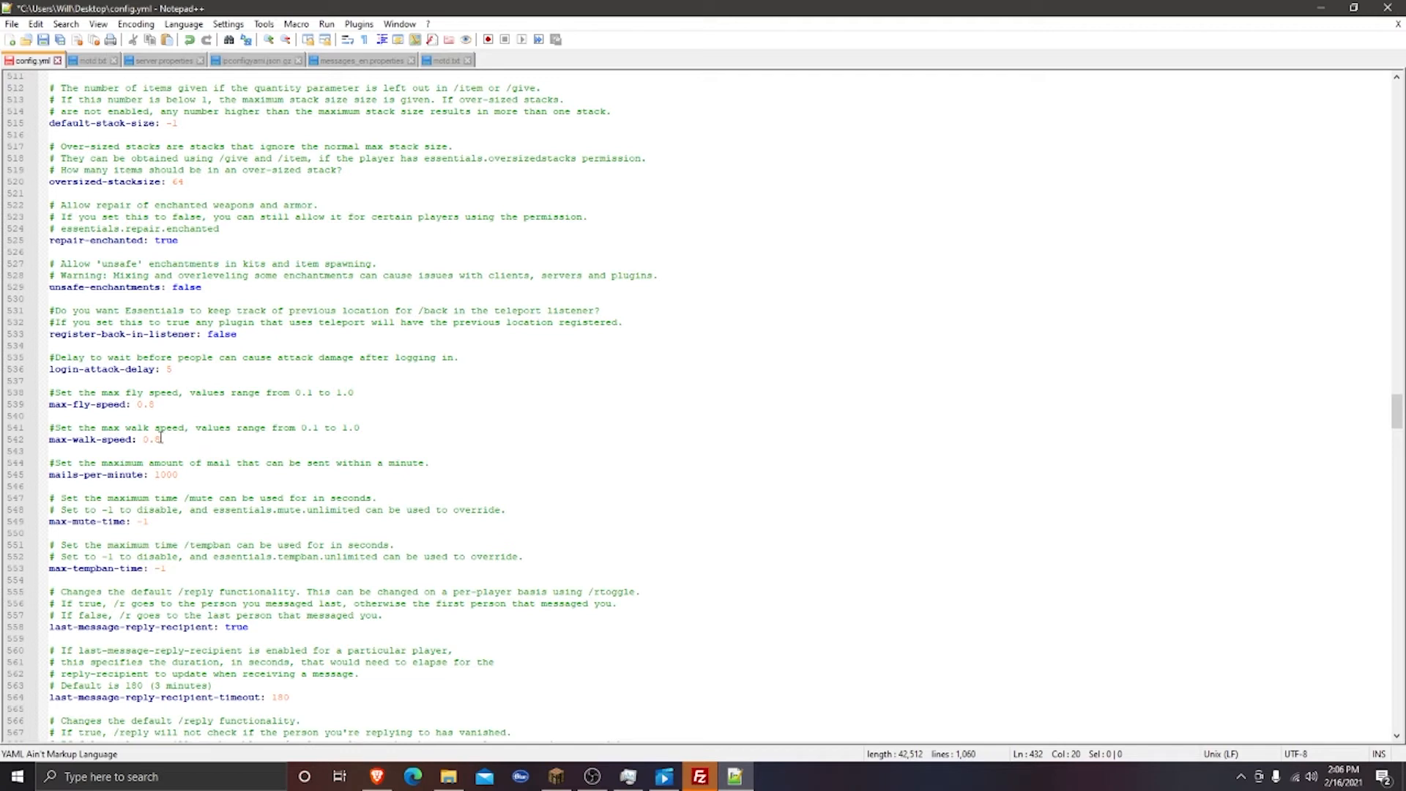
pyautogui.scroll(-3, 180, 437)
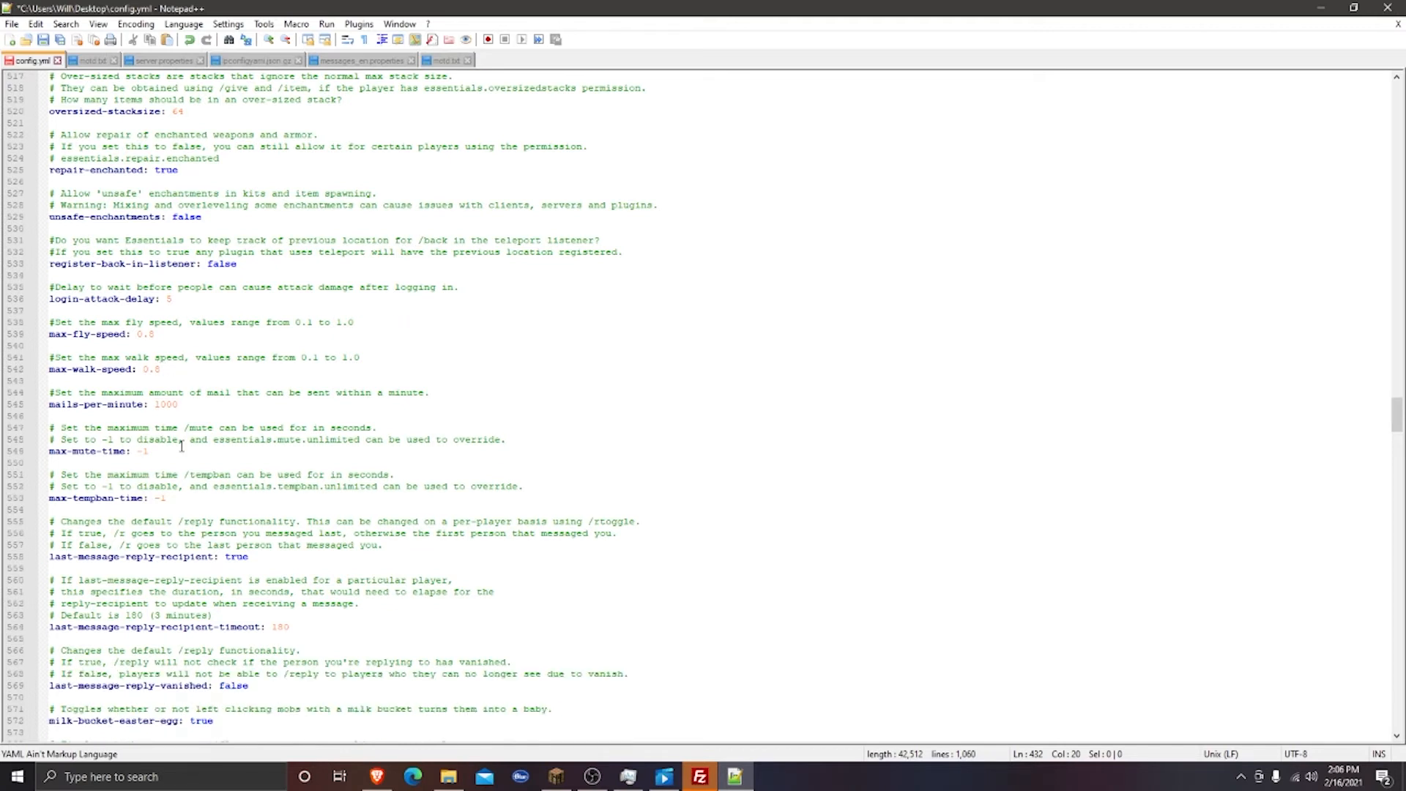
pyautogui.scroll(2, 186, 444)
pyautogui.scroll(-6, 183, 374)
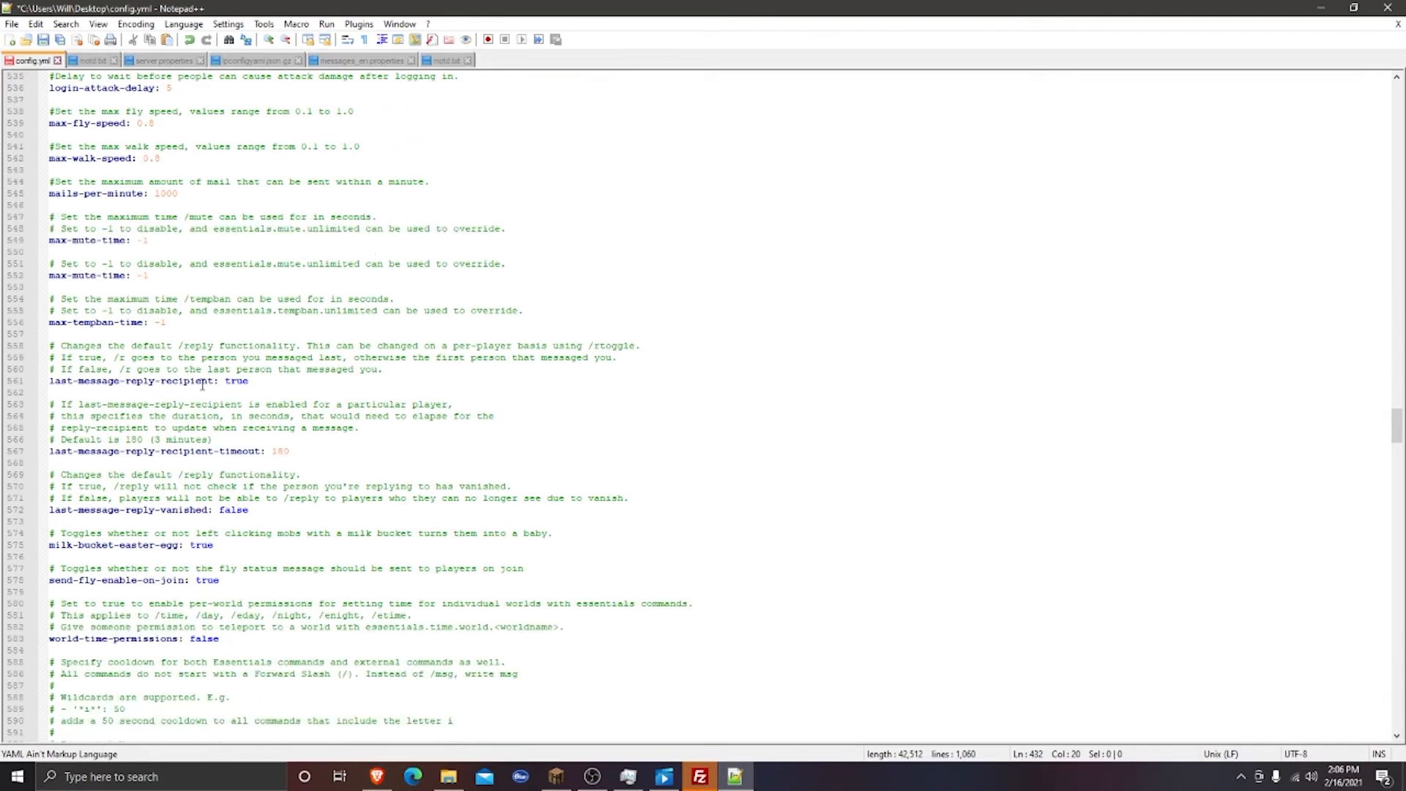
# Read through the reply, command cooldown, selling, MOTD delay, teleport and command block settings down to the Homes section
pyautogui.scroll(-10, 208, 388)
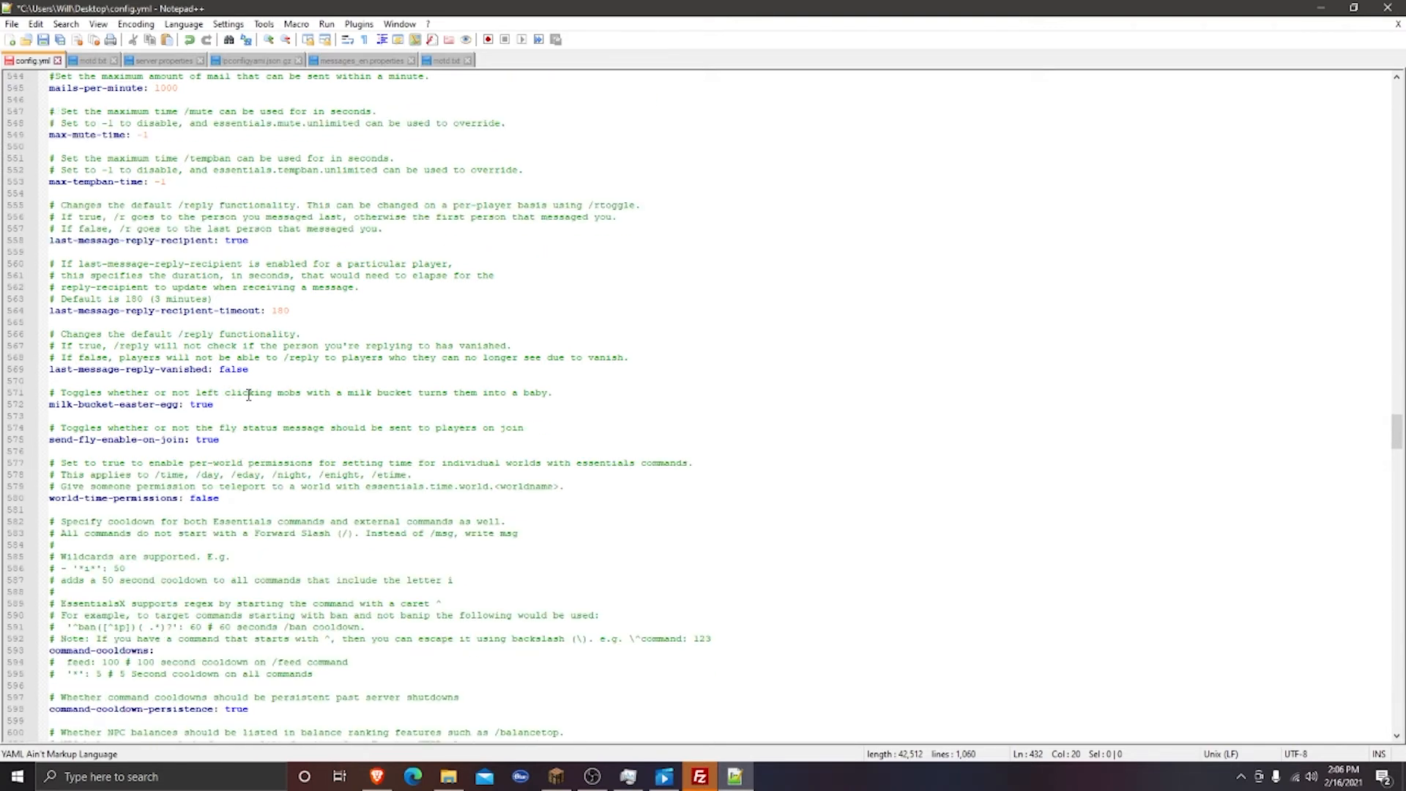
pyautogui.scroll(-3, 293, 414)
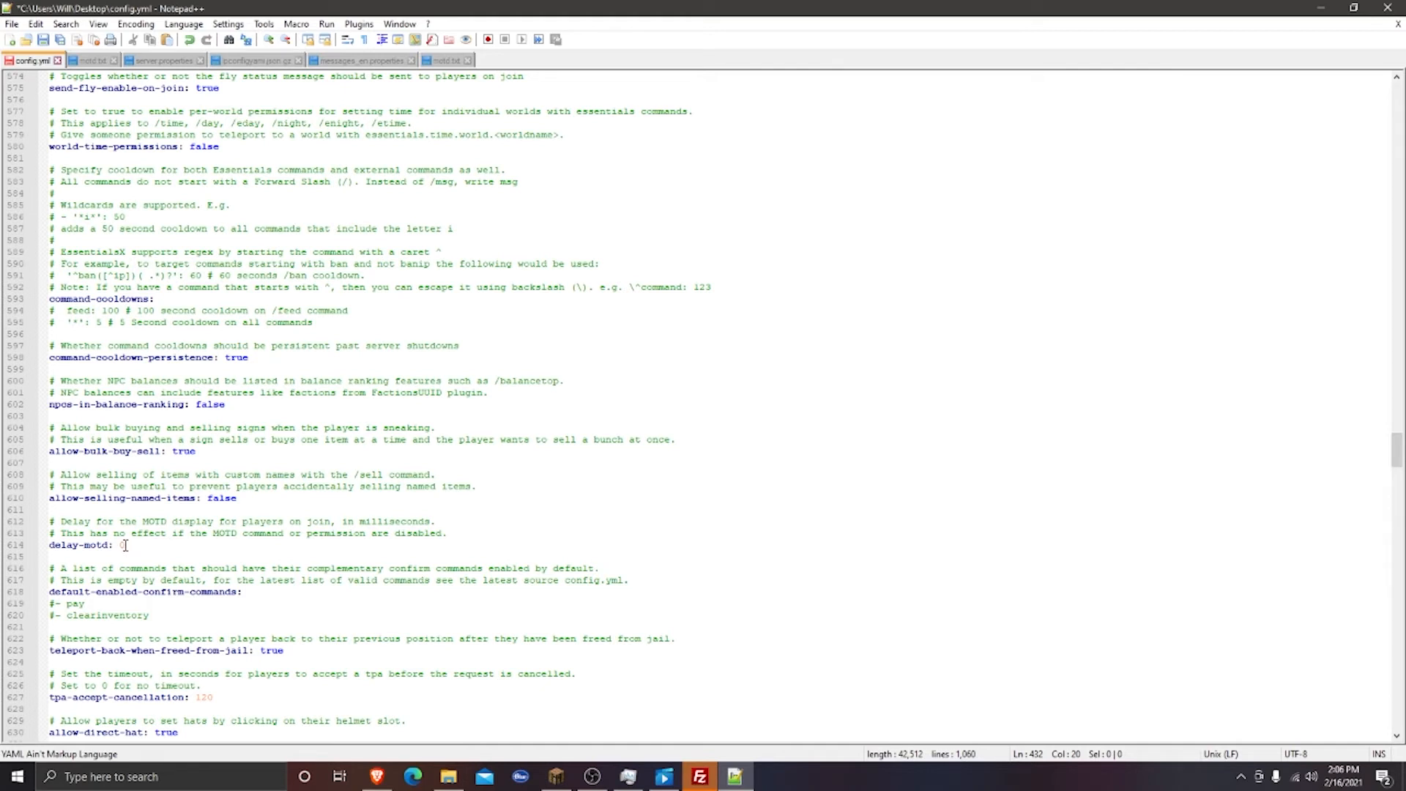
pyautogui.scroll(-2, 146, 540)
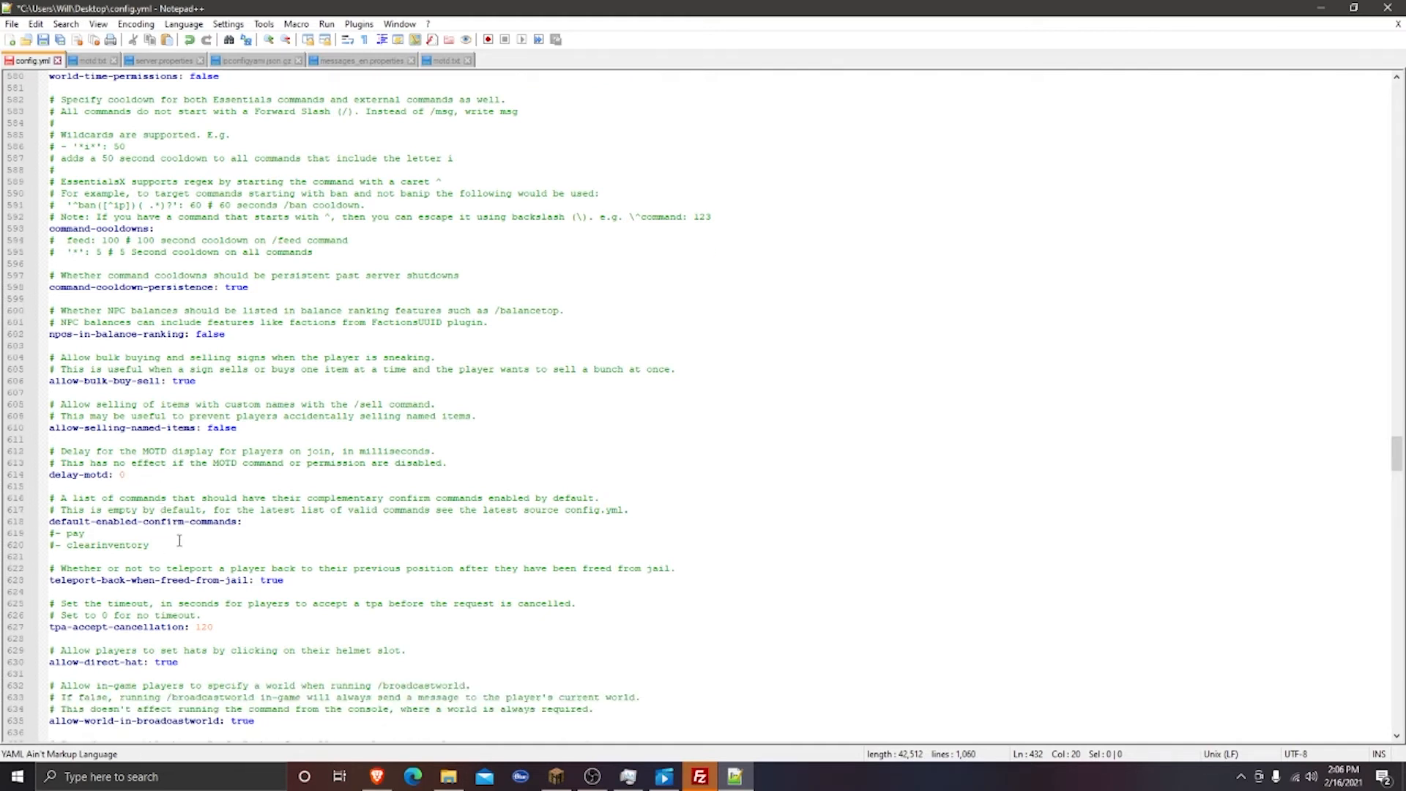
pyautogui.scroll(-2, 182, 541)
pyautogui.scroll(-8, 192, 527)
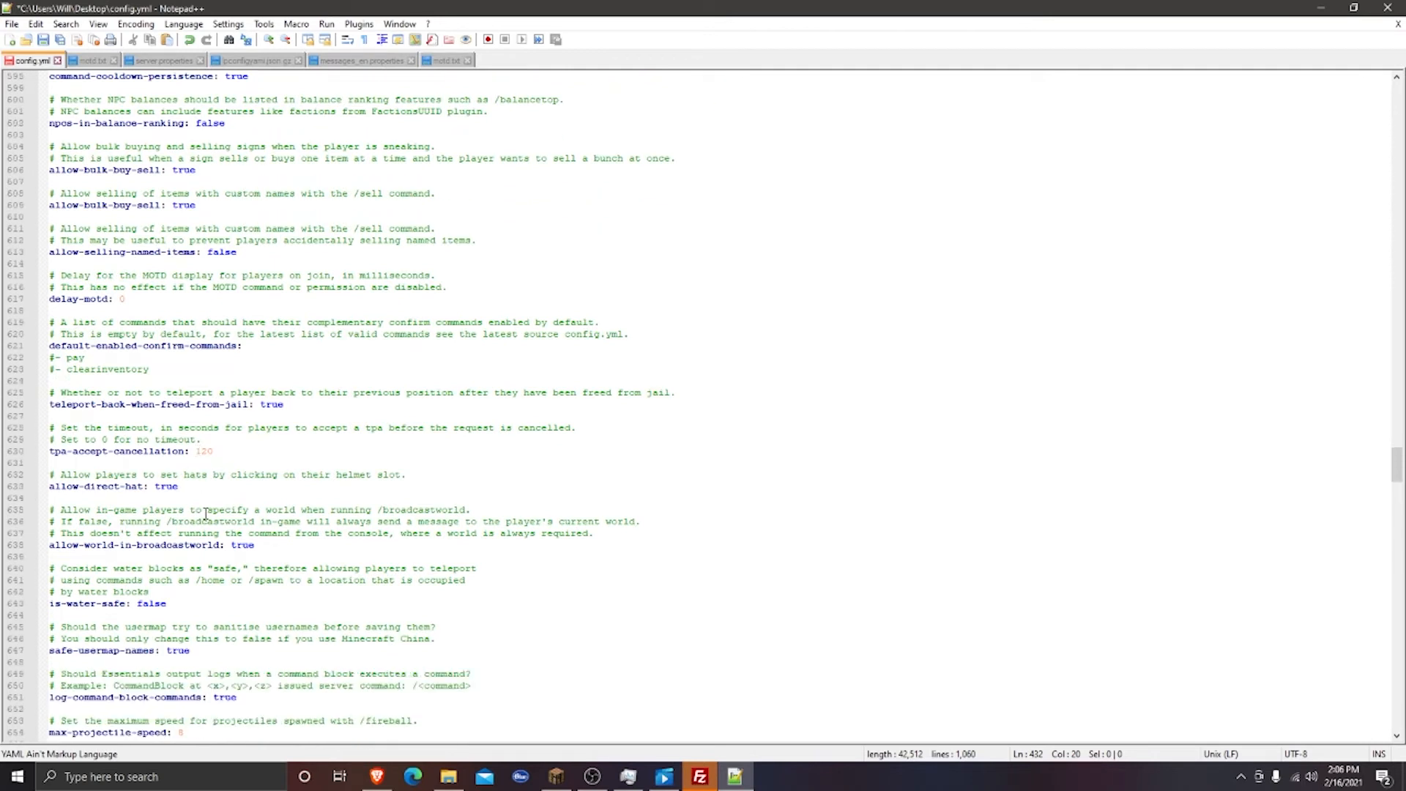
pyautogui.scroll(-4, 220, 509)
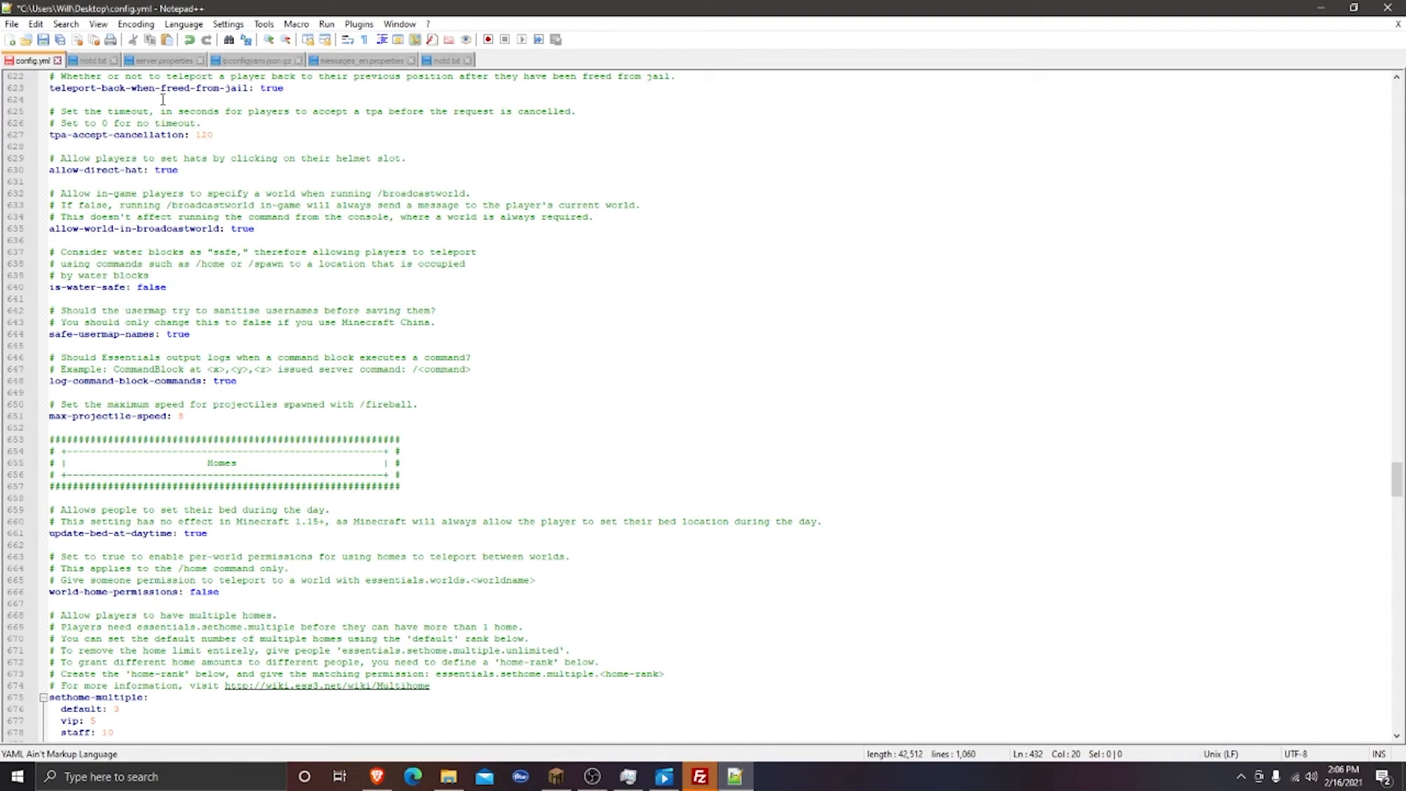
pyautogui.scroll(-6, 209, 354)
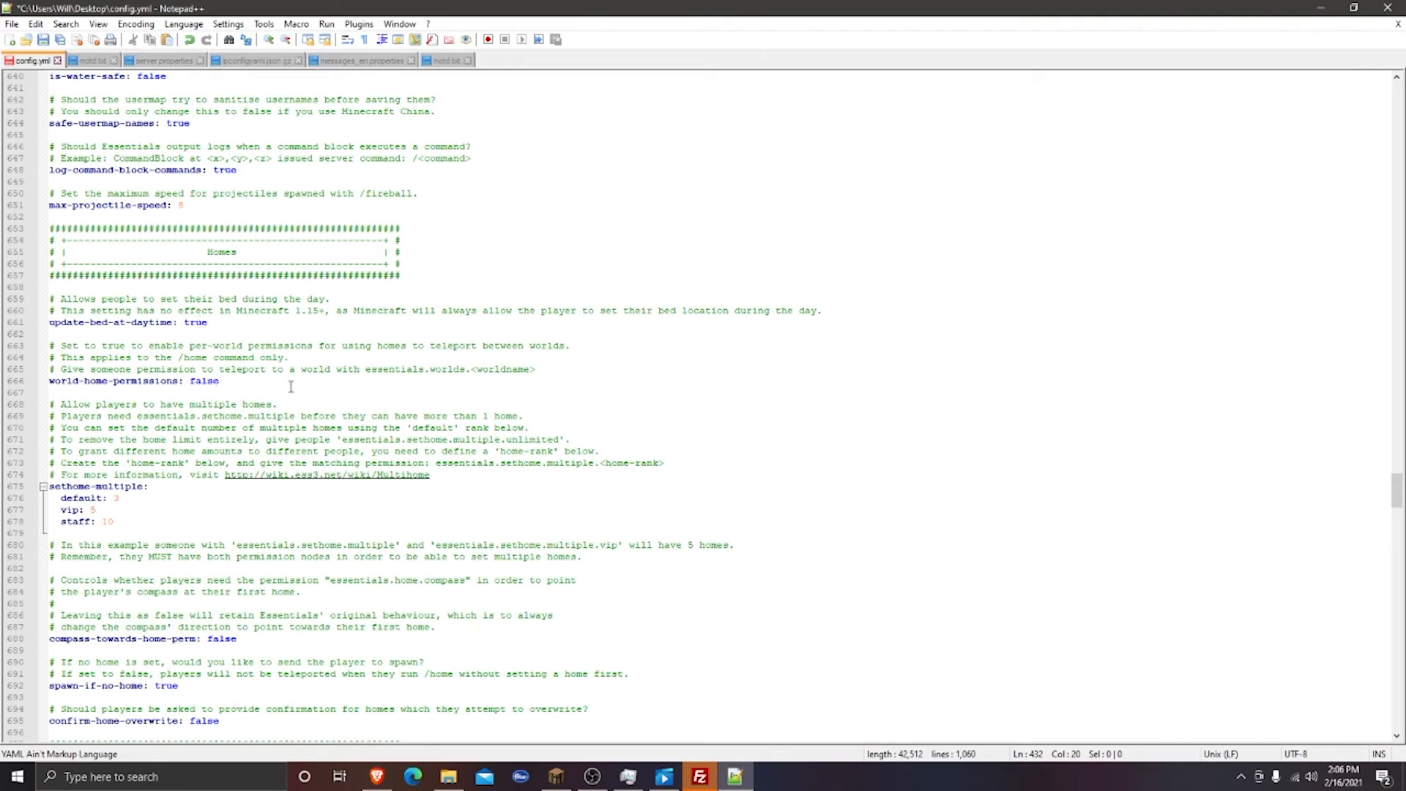
pyautogui.scroll(-2, 322, 383)
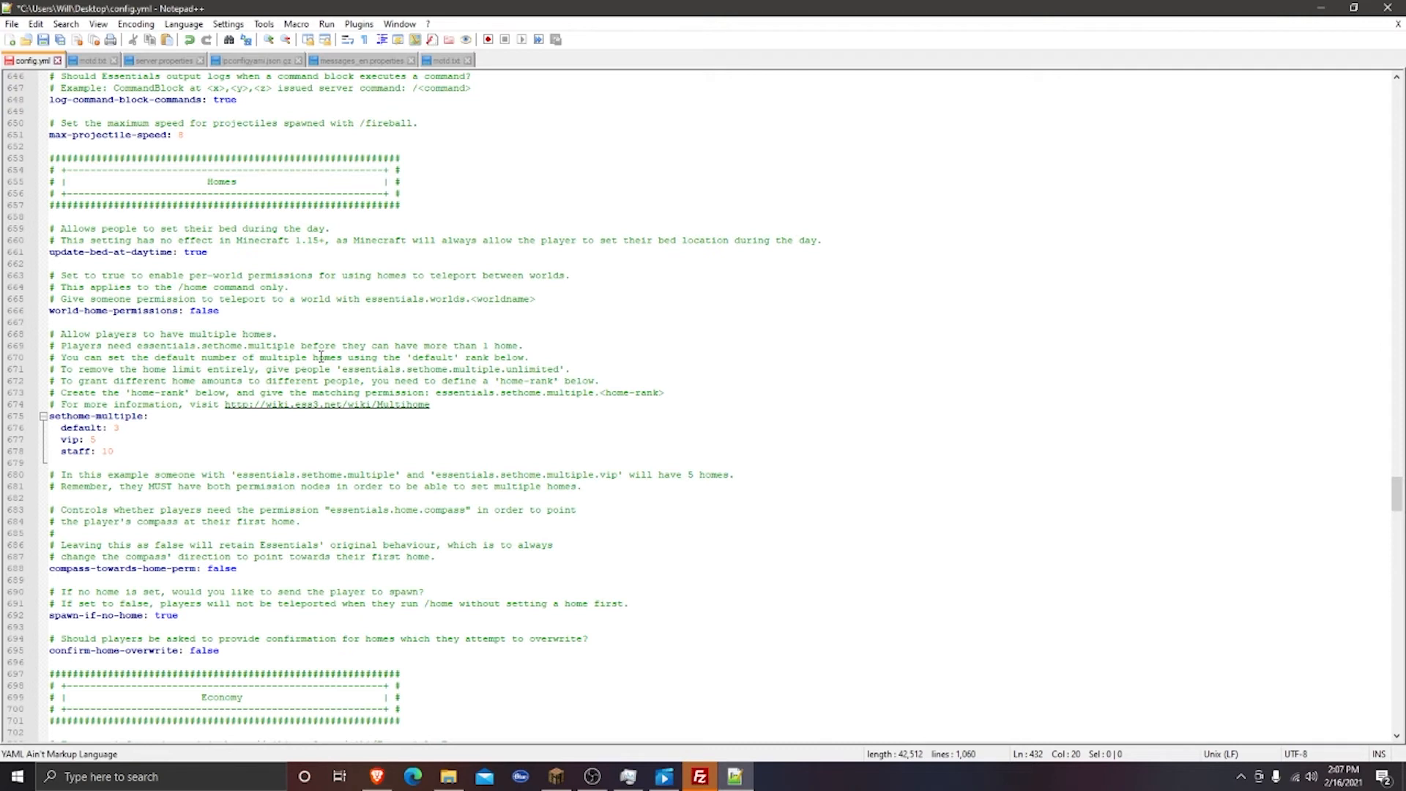
# Examine the unlimited and home-rank sethome permissions in the Homes comments and the default rank in sethome-multiple
pyautogui.doubleClick(346, 370)
pyautogui.click(346, 369)
pyautogui.moveTo(347, 370); pyautogui.dragTo(499, 370)
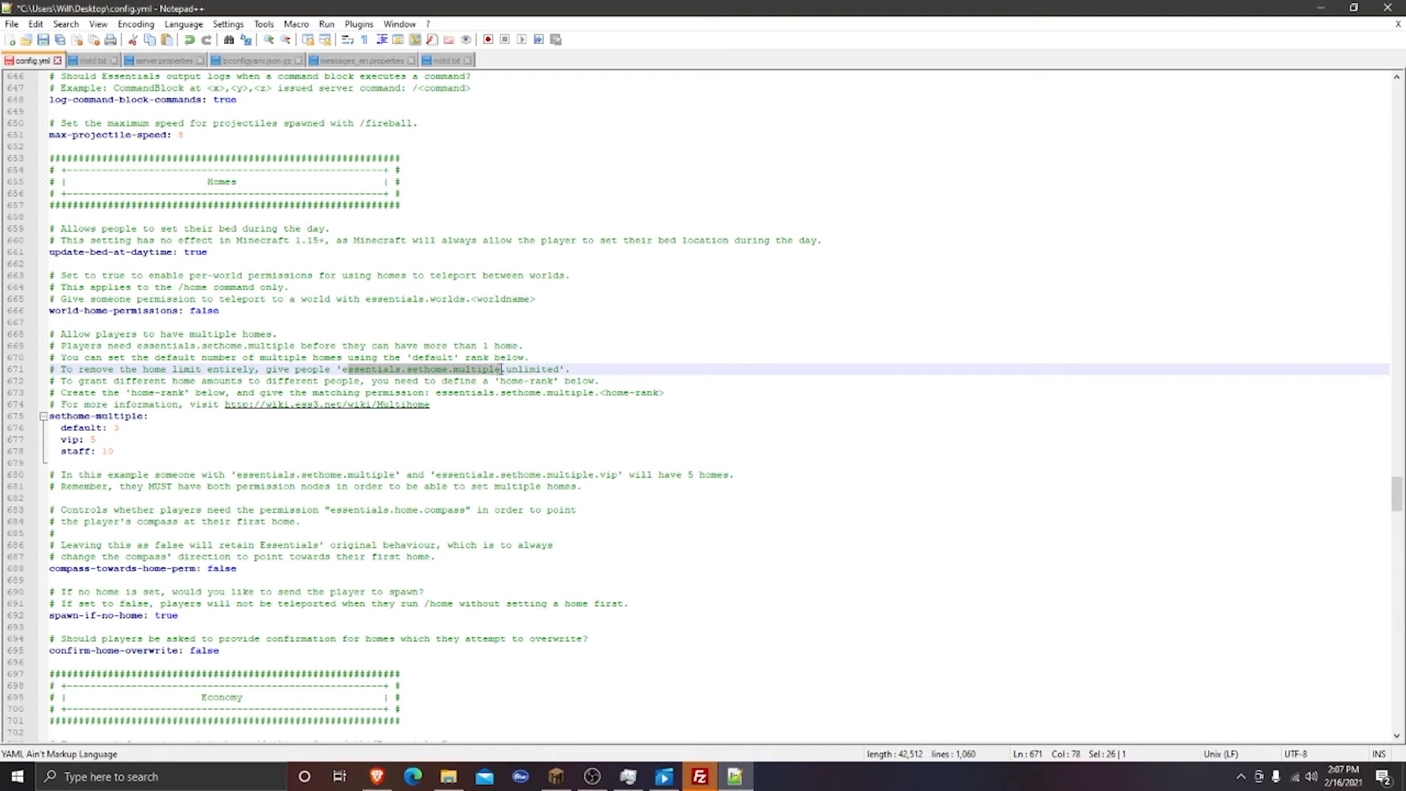
pyautogui.click(506, 370)
pyautogui.moveTo(506, 369)
pyautogui.mouseDown()
pyautogui.moveTo(563, 370)
pyautogui.moveTo(509, 370)
pyautogui.moveTo(556, 373)
pyautogui.moveTo(524, 369)
pyautogui.mouseUp()
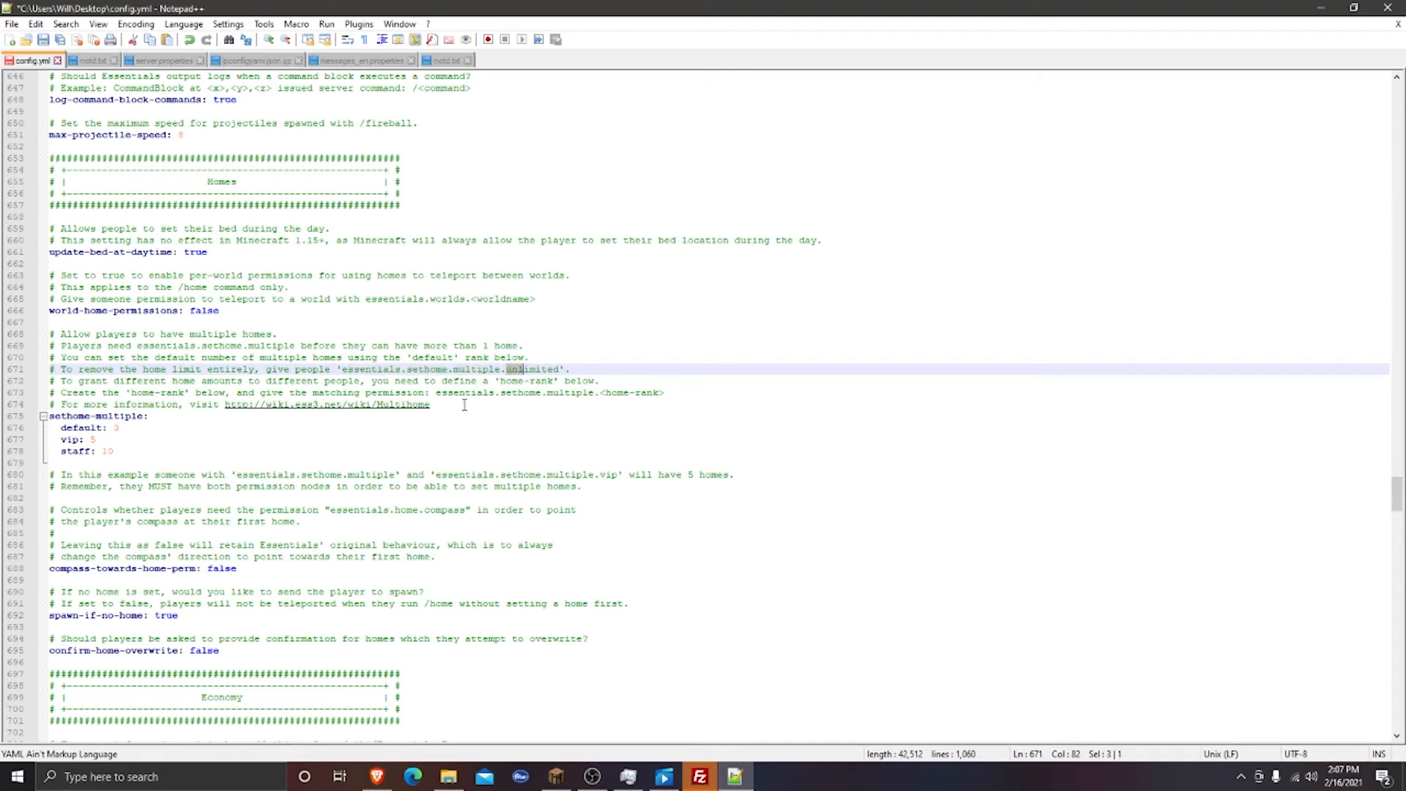
pyautogui.moveTo(436, 393); pyautogui.dragTo(665, 394)
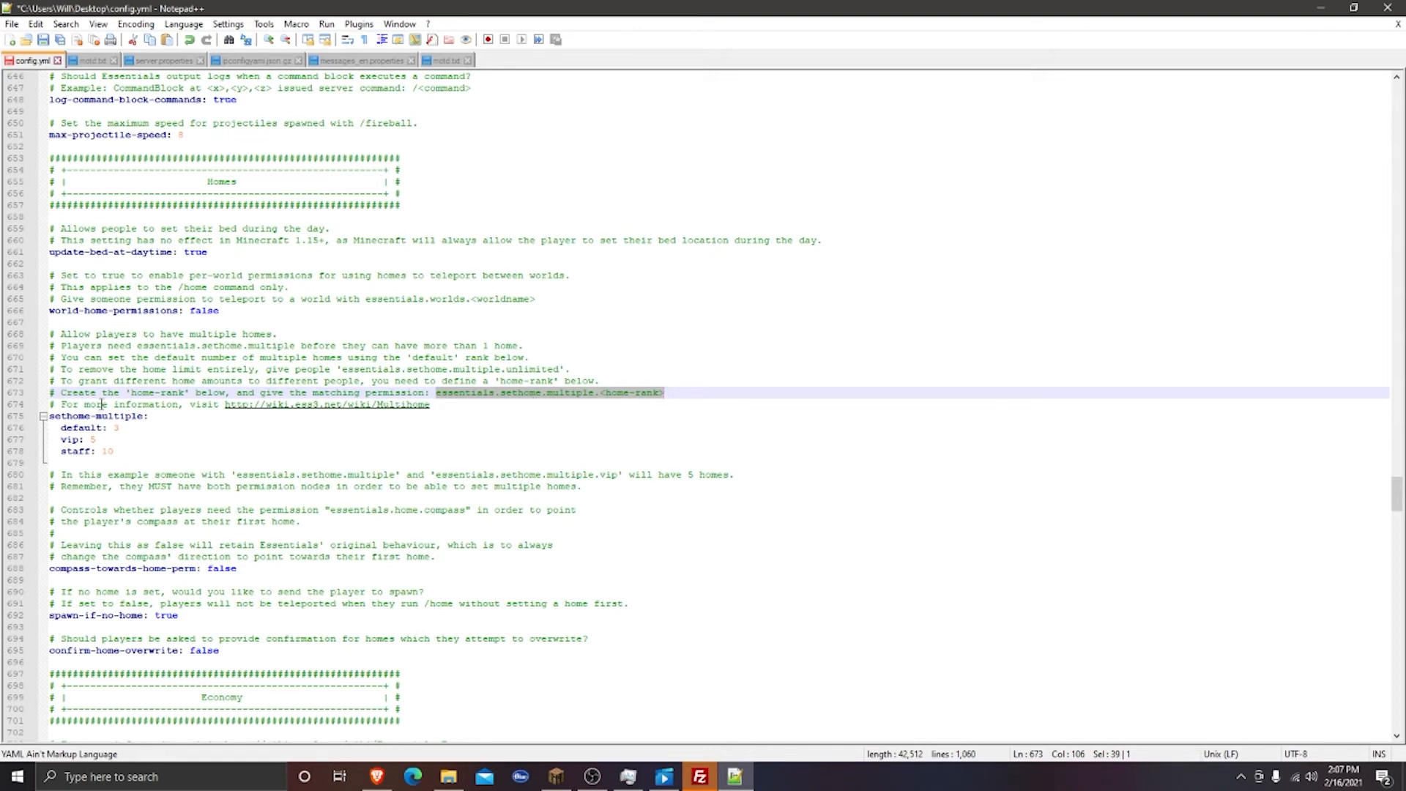
pyautogui.moveTo(102, 428); pyautogui.dragTo(62, 428)
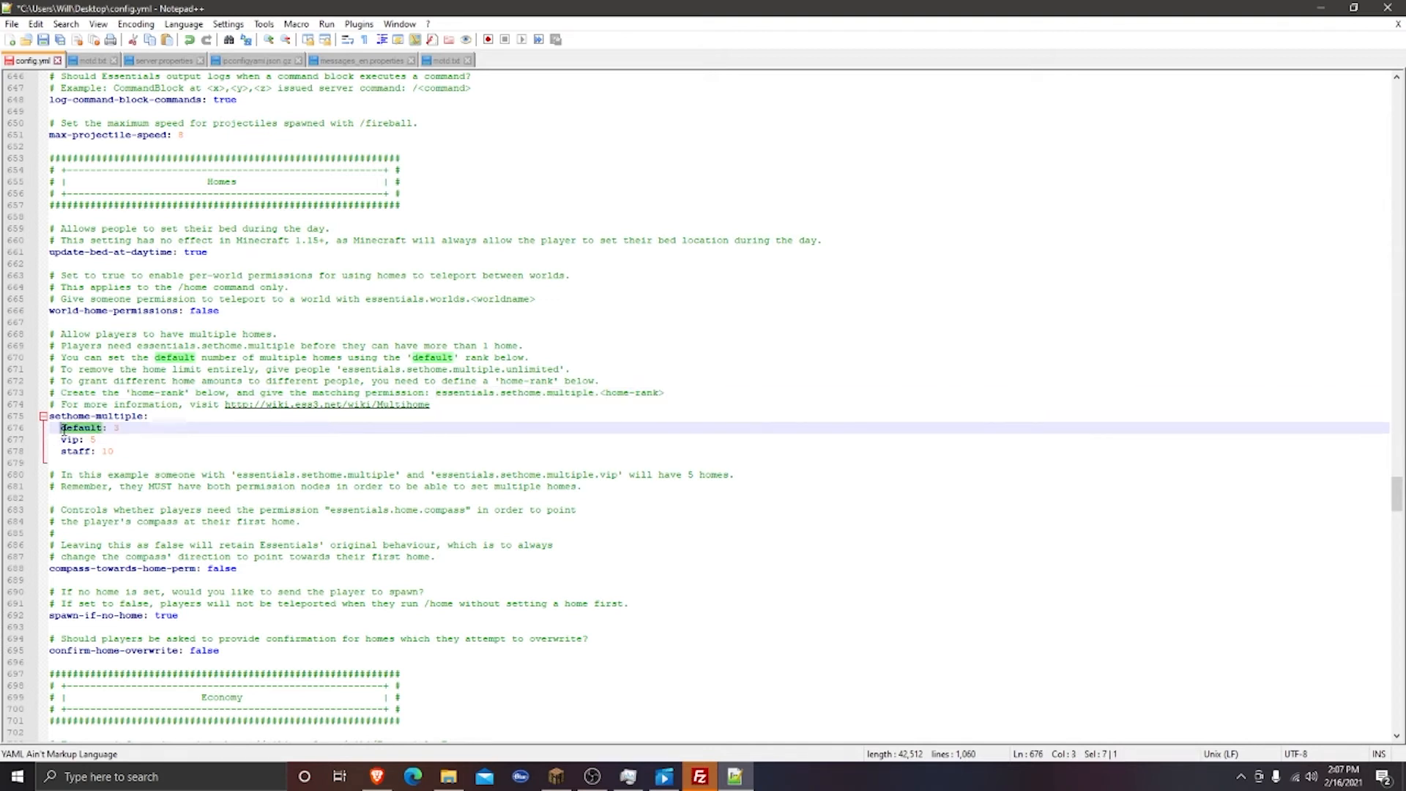
# Add the home rank "vip1: 4" below default in sethome-multiple, and review the matching home-rank permission in the comment above
pyautogui.click(111, 427)
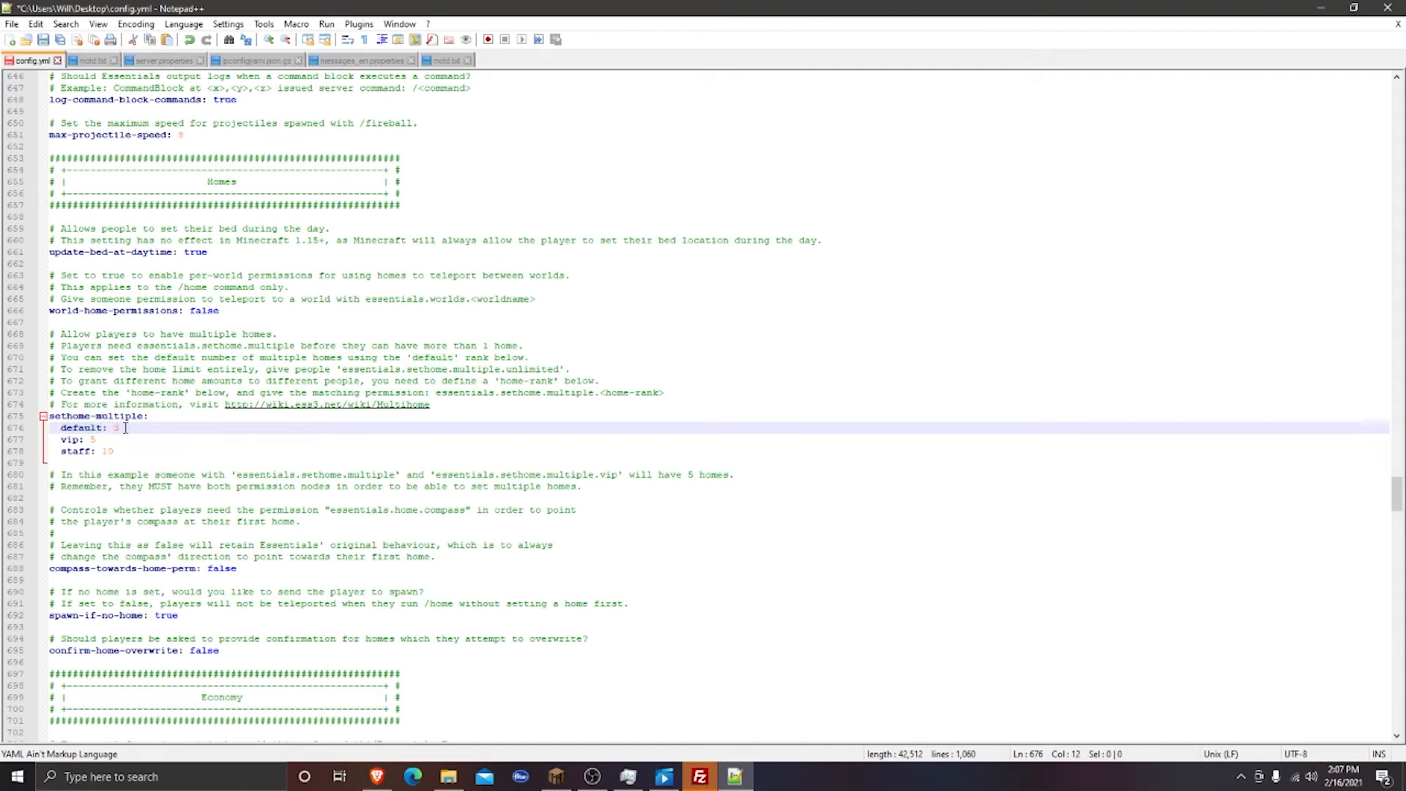
pyautogui.click(89, 439)
pyautogui.click(144, 428)
pyautogui.press('Return')
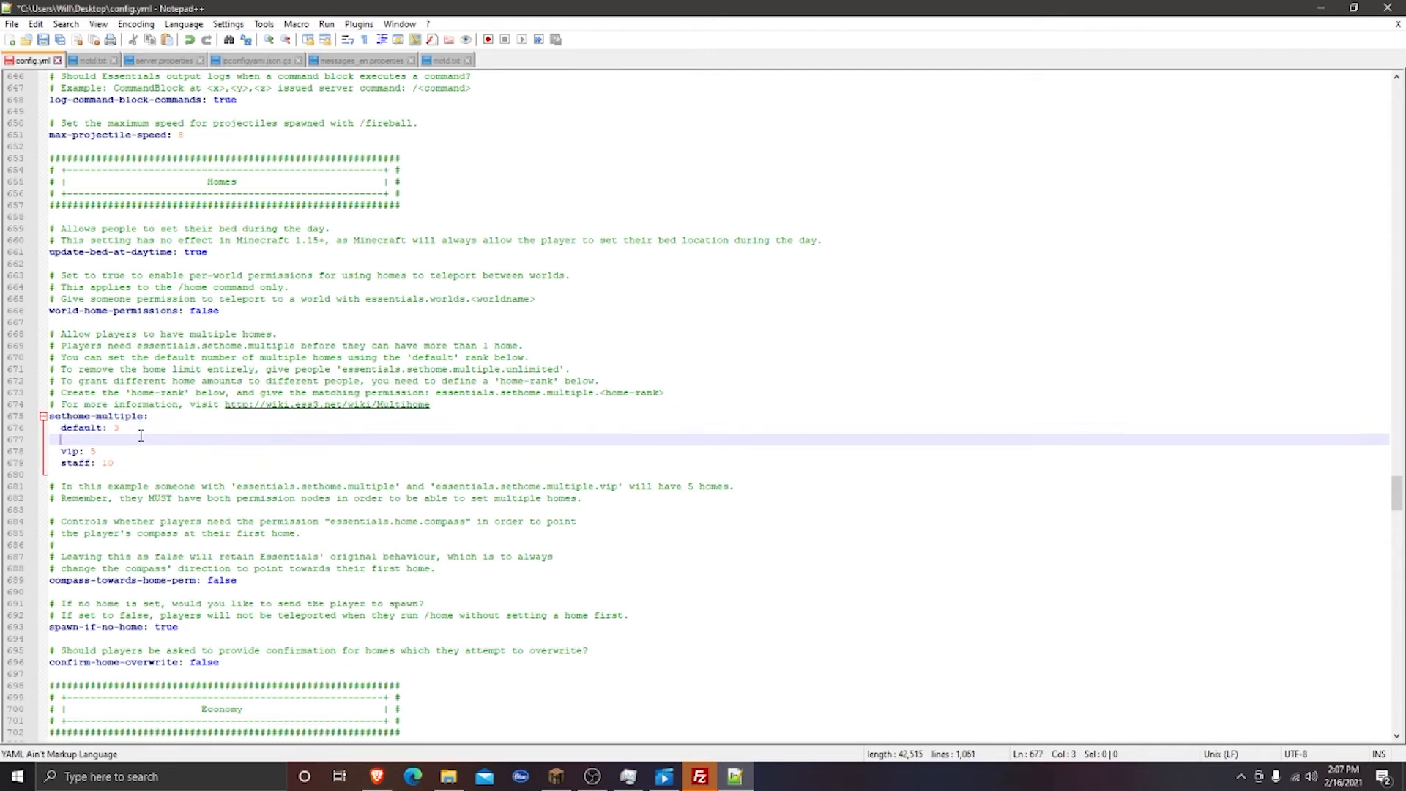
pyautogui.write('vip')
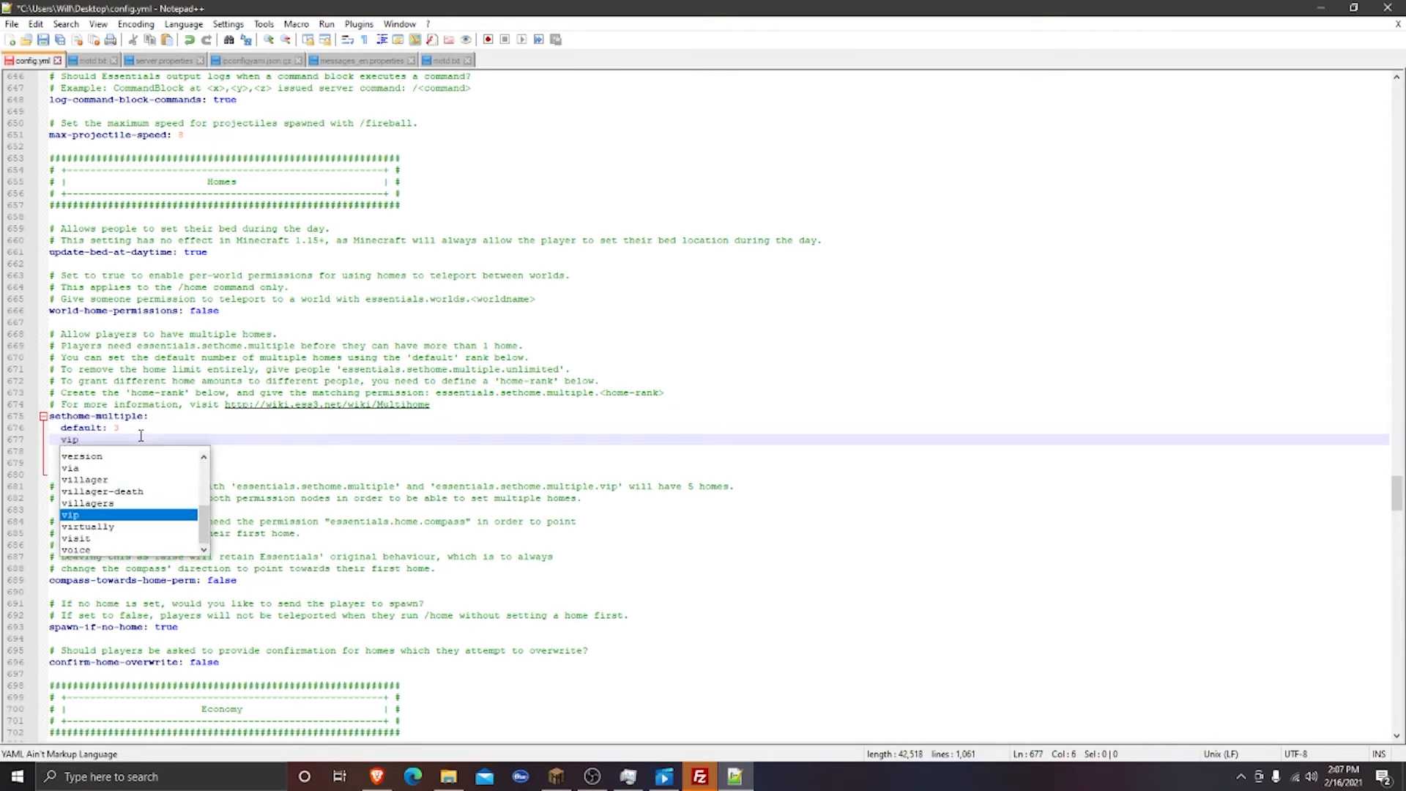
pyautogui.write('l')
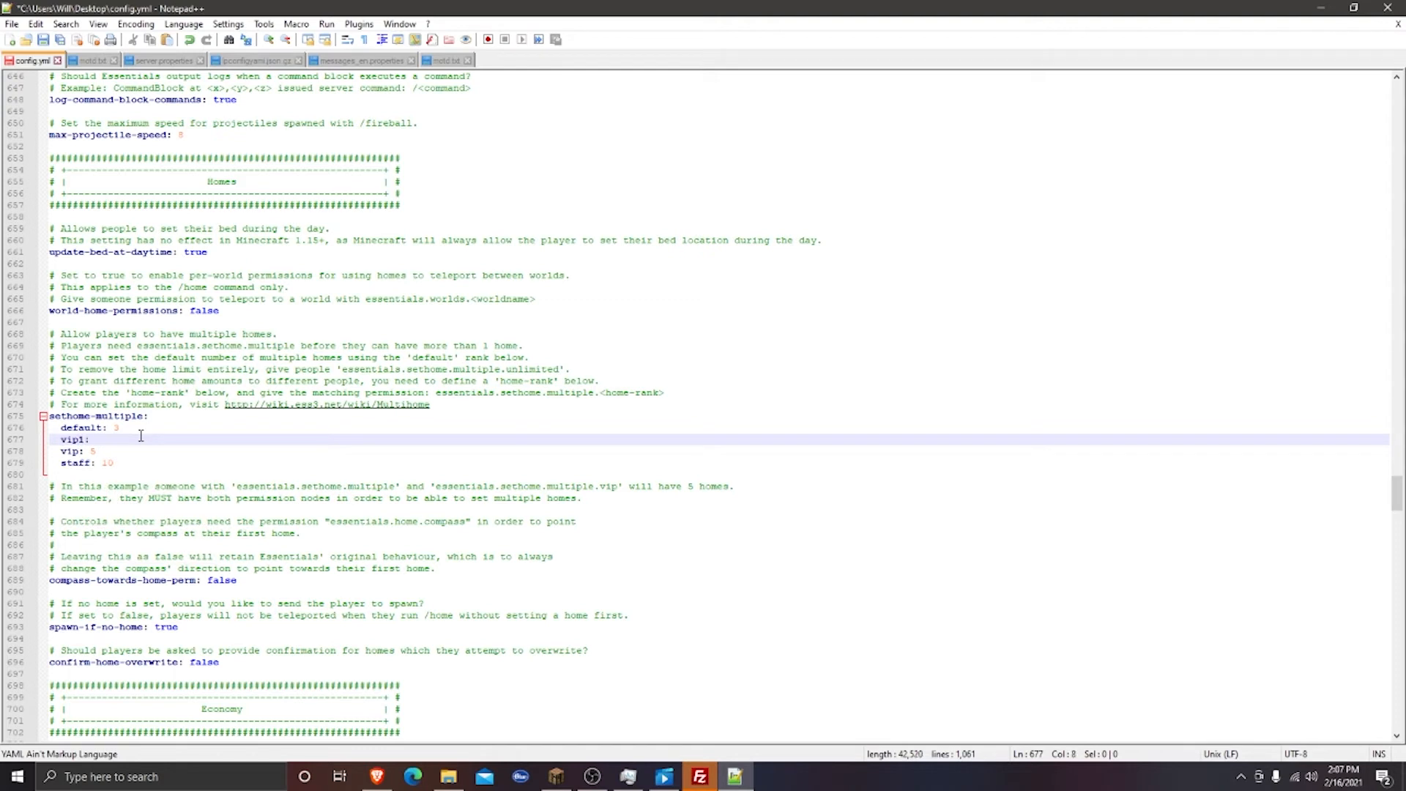
pyautogui.write(': 4')
pyautogui.moveTo(437, 393); pyautogui.dragTo(593, 396)
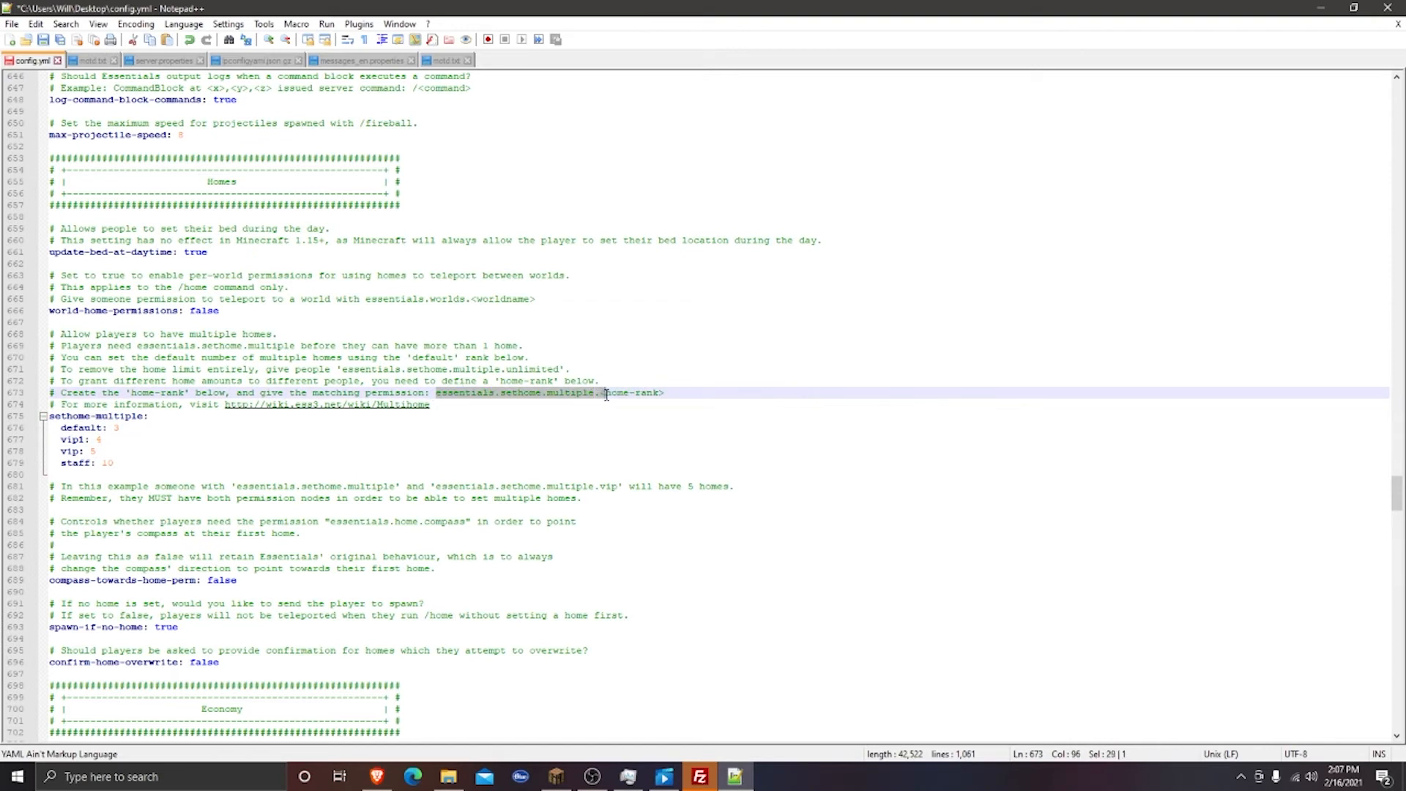
pyautogui.moveTo(597, 395); pyautogui.dragTo(676, 396)
pyautogui.click(473, 533)
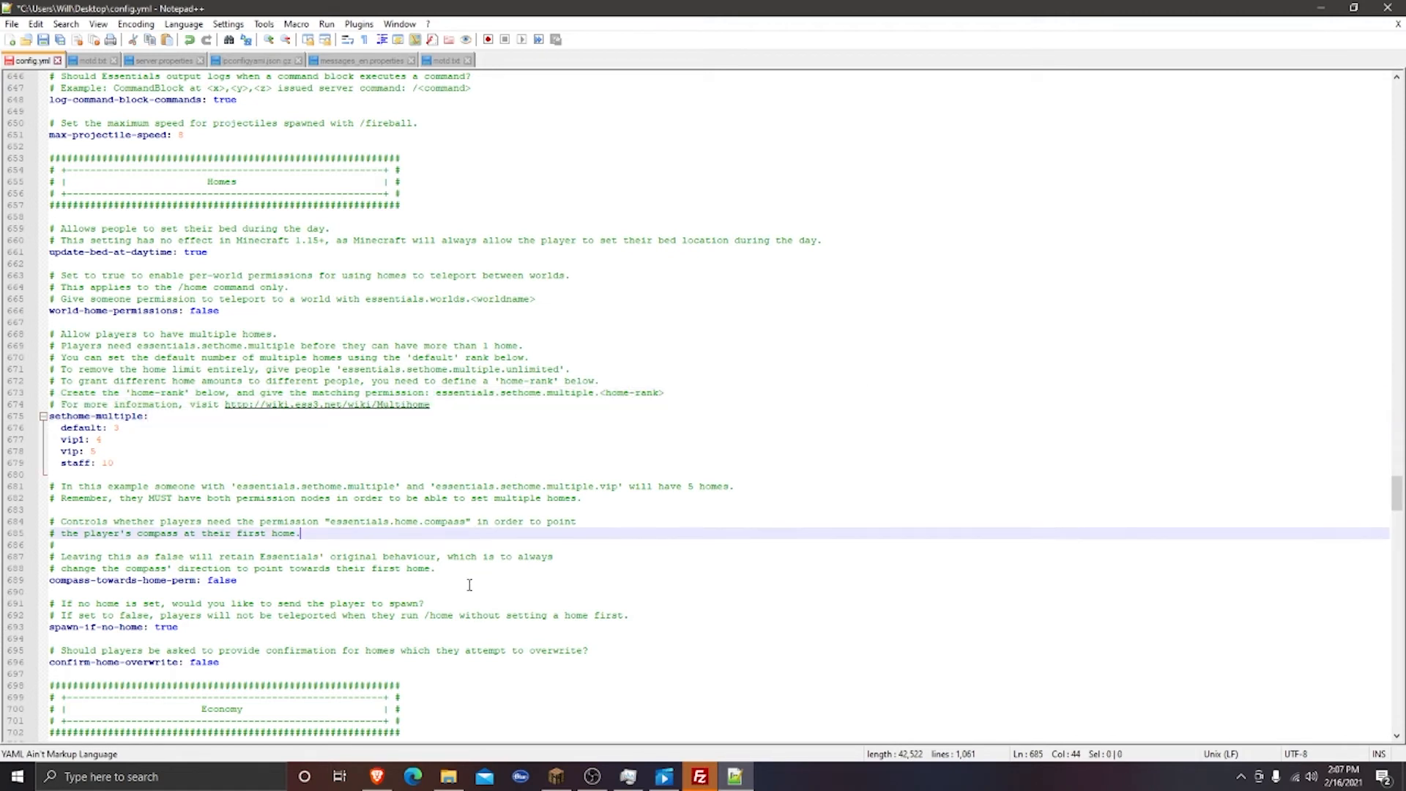
# Look over the compass and home overwrite settings and the balance, command cost and currency settings in Economy
pyautogui.scroll(-5, 469, 584)
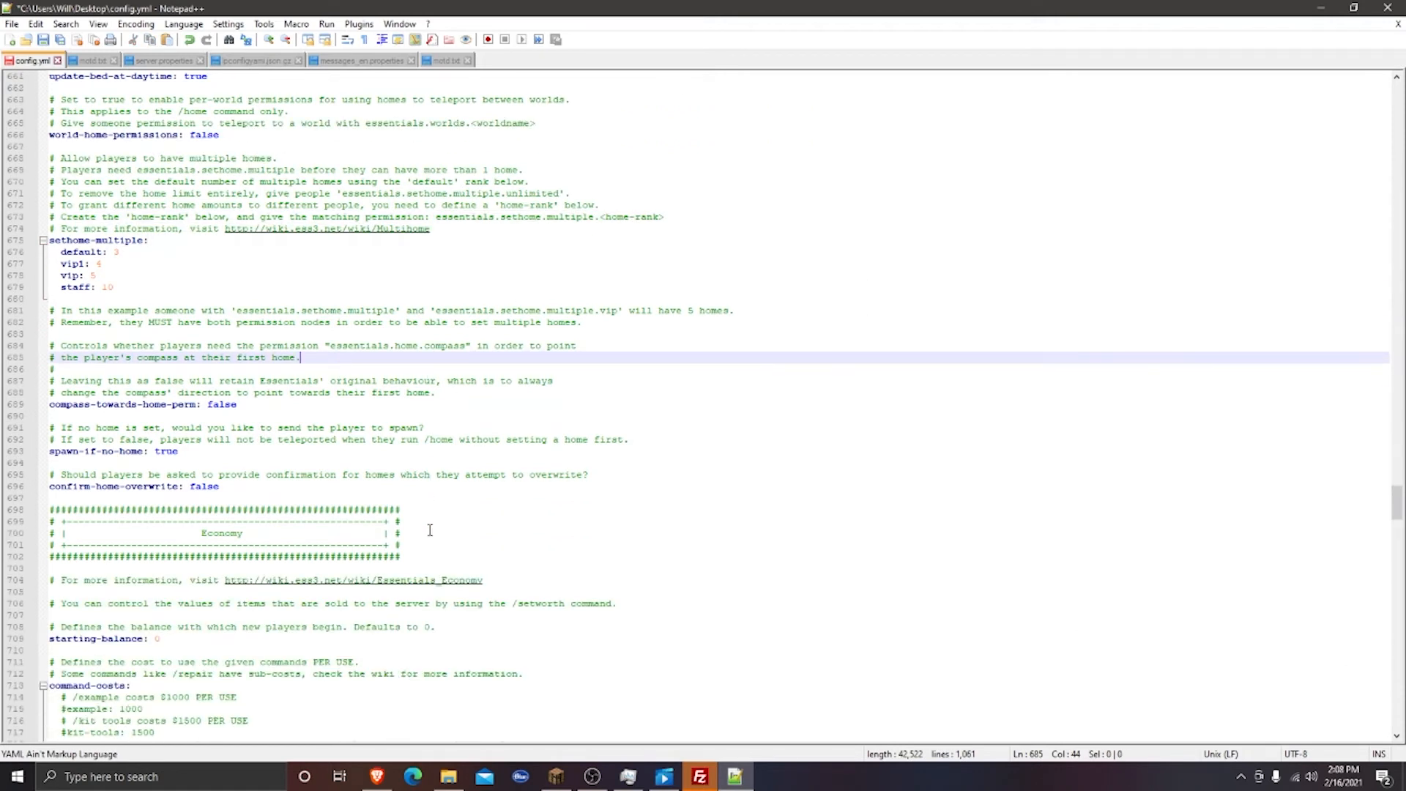
pyautogui.scroll(-6, 430, 531)
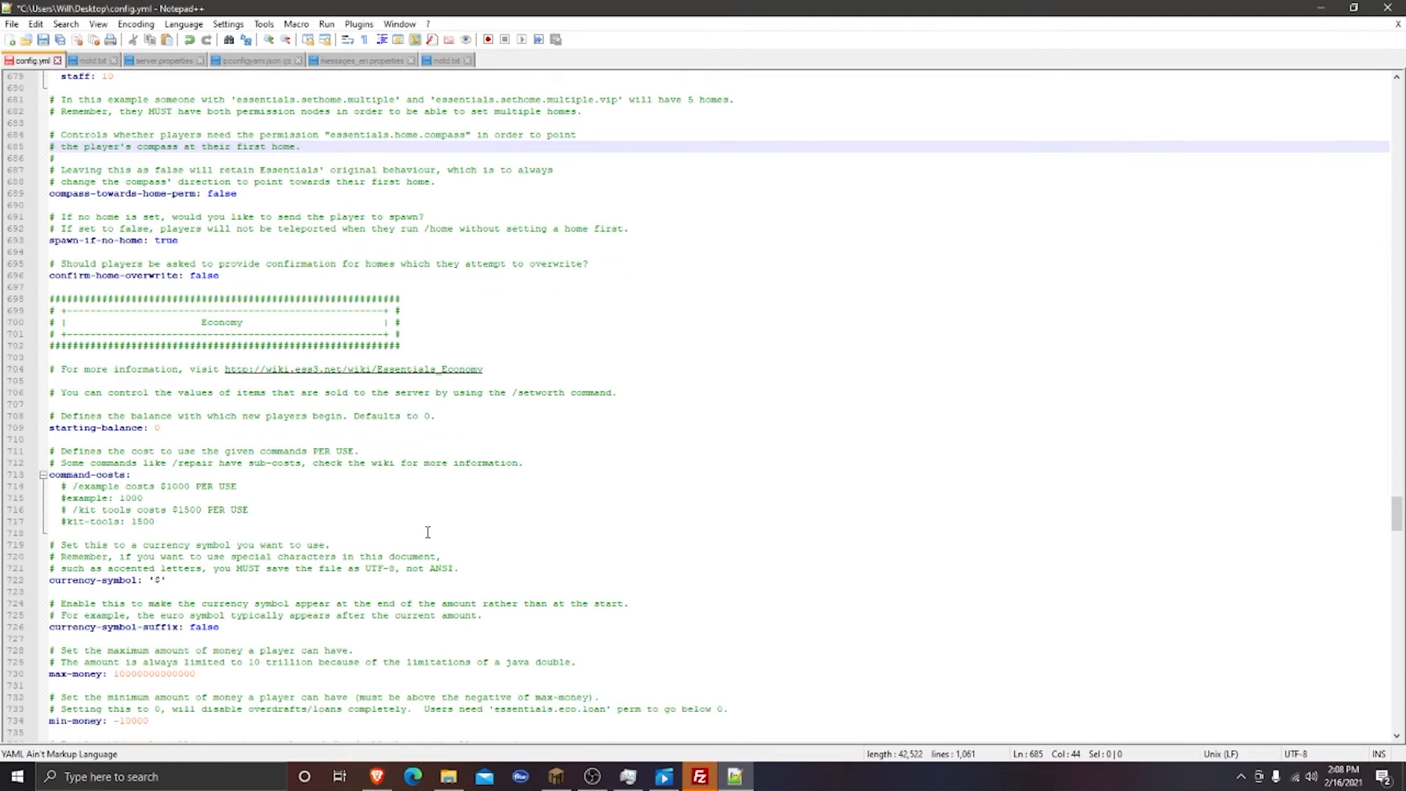
pyautogui.scroll(-3, 425, 539)
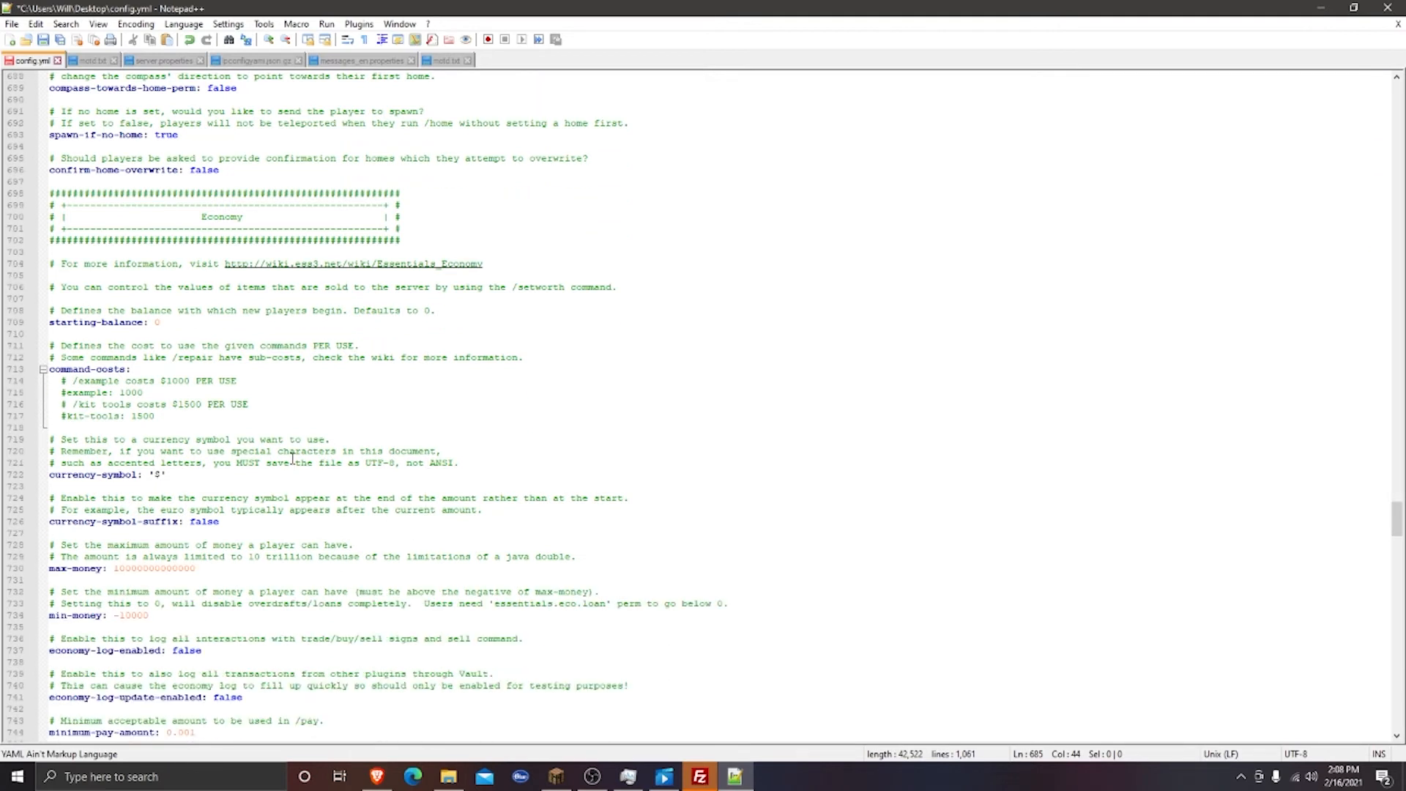
pyautogui.scroll(-2, 287, 453)
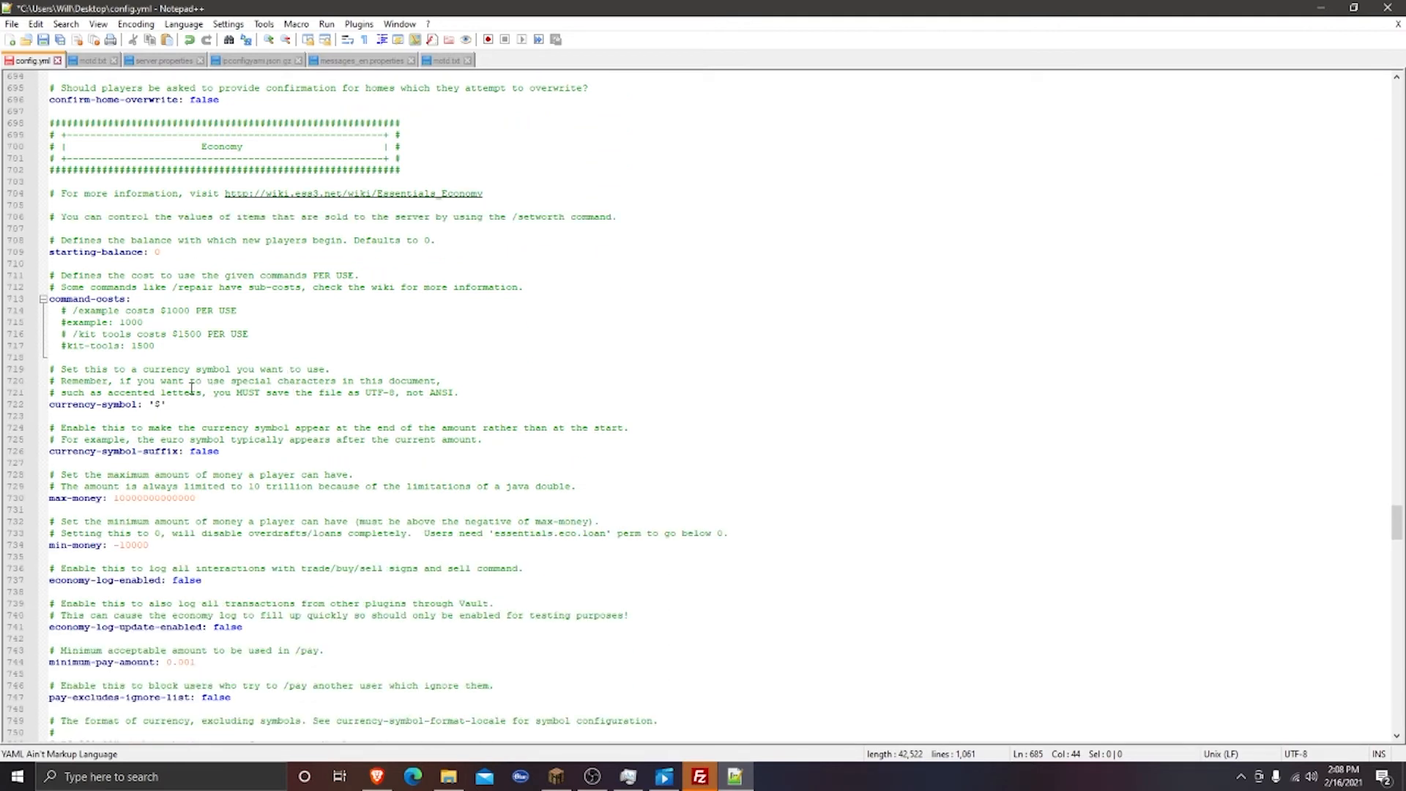
pyautogui.scroll(-2, 205, 379)
pyautogui.scroll(1, 211, 375)
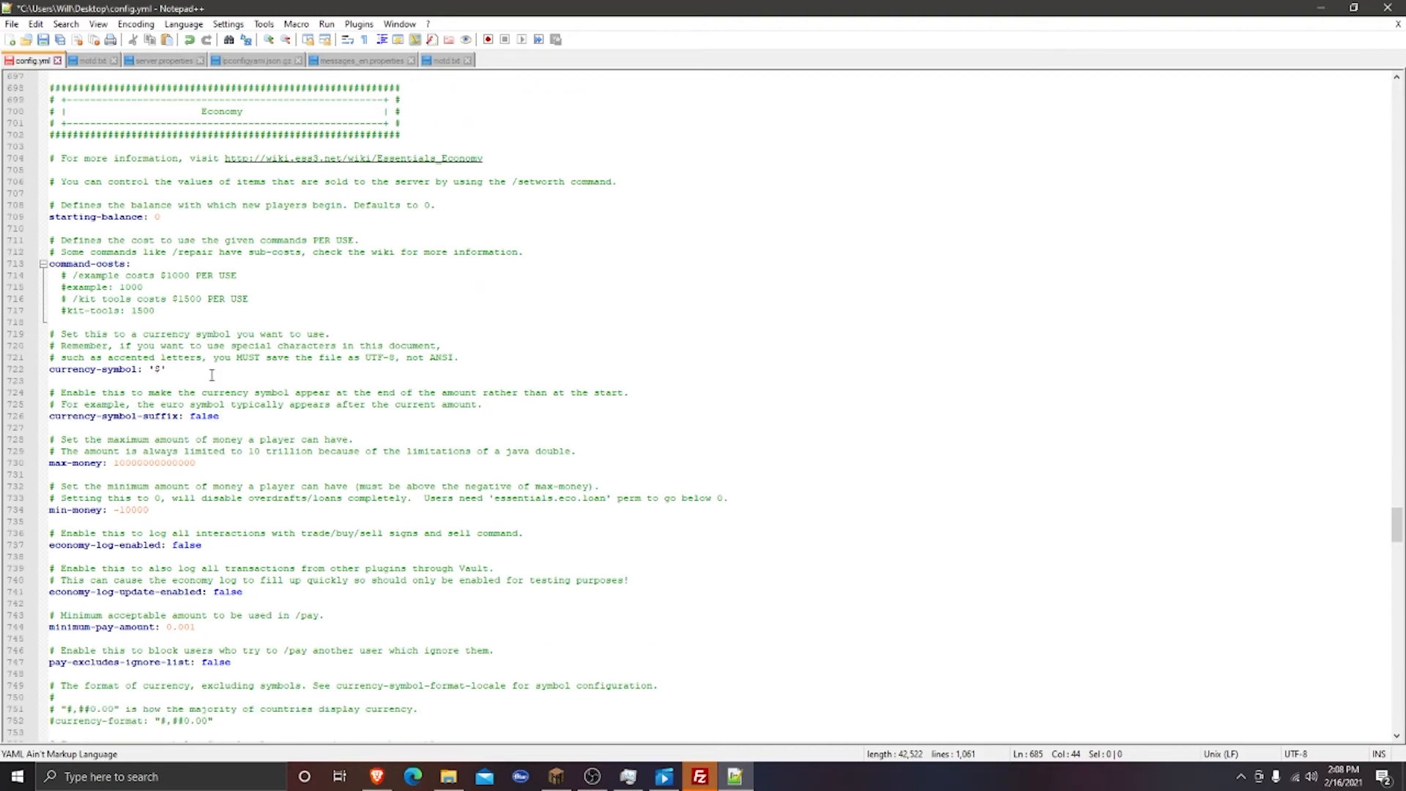
pyautogui.scroll(9, 219, 377)
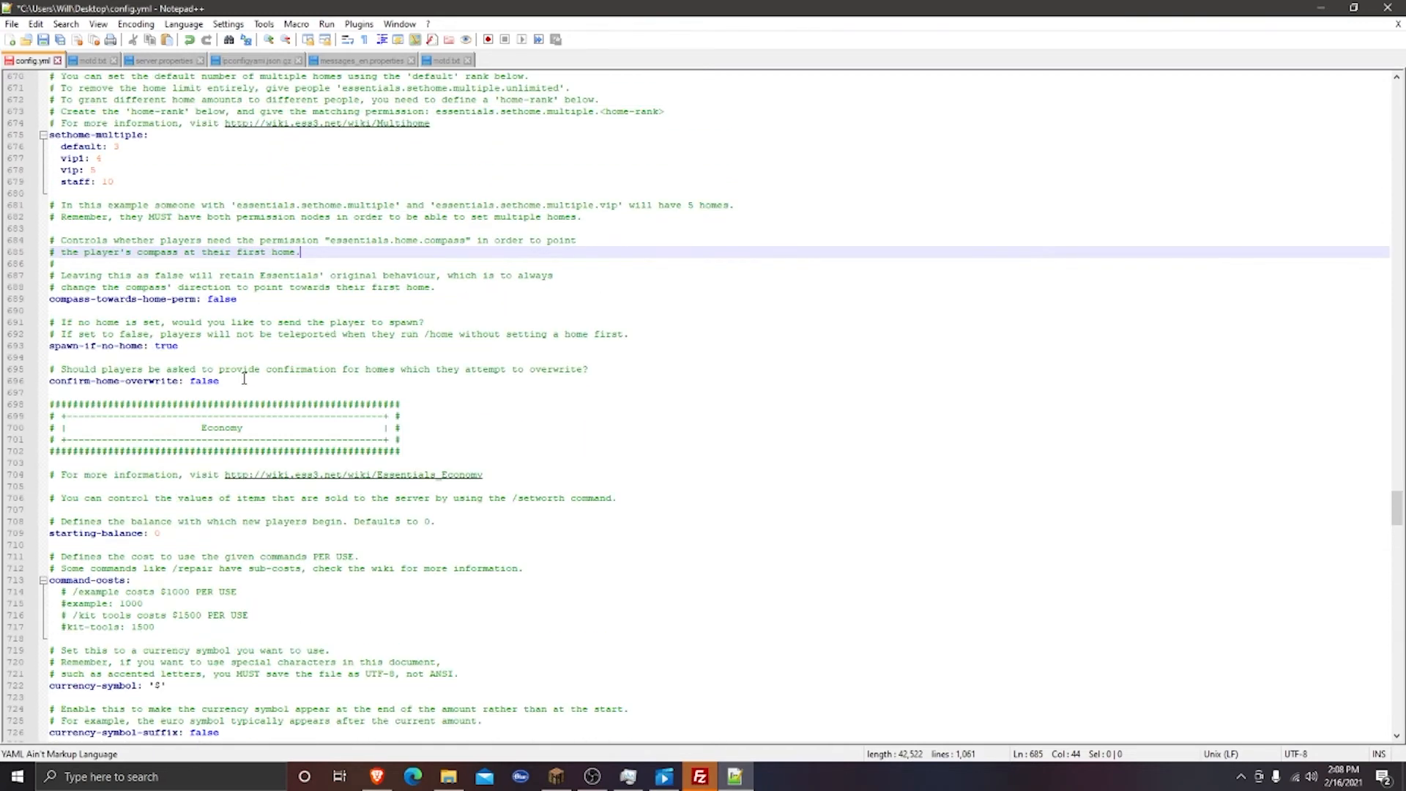
# Set starting-balance to 100 in the Economy section of config.yml
pyautogui.scroll(-4, 249, 399)
pyautogui.click(192, 393)
pyautogui.doubleClick(157, 393)
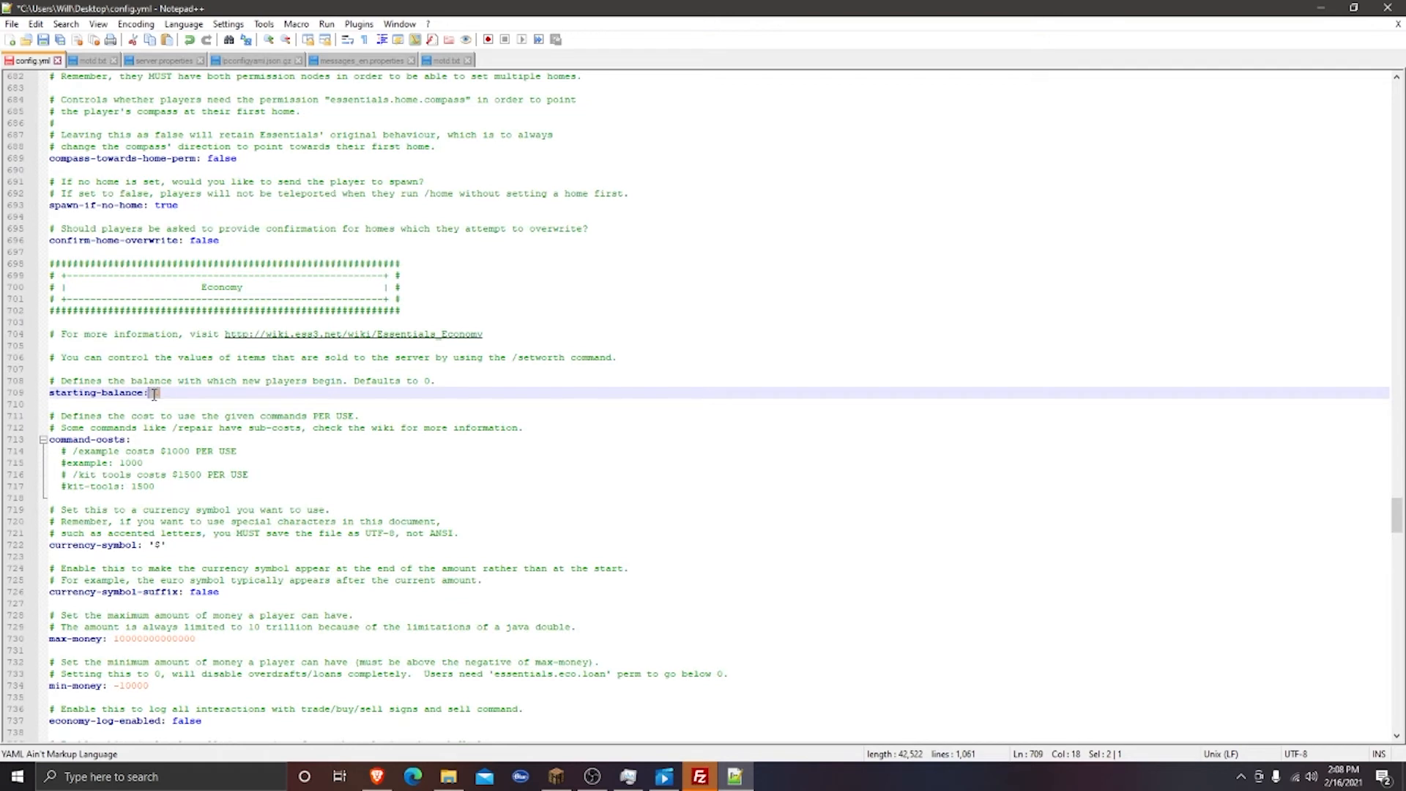
pyautogui.click(215, 300)
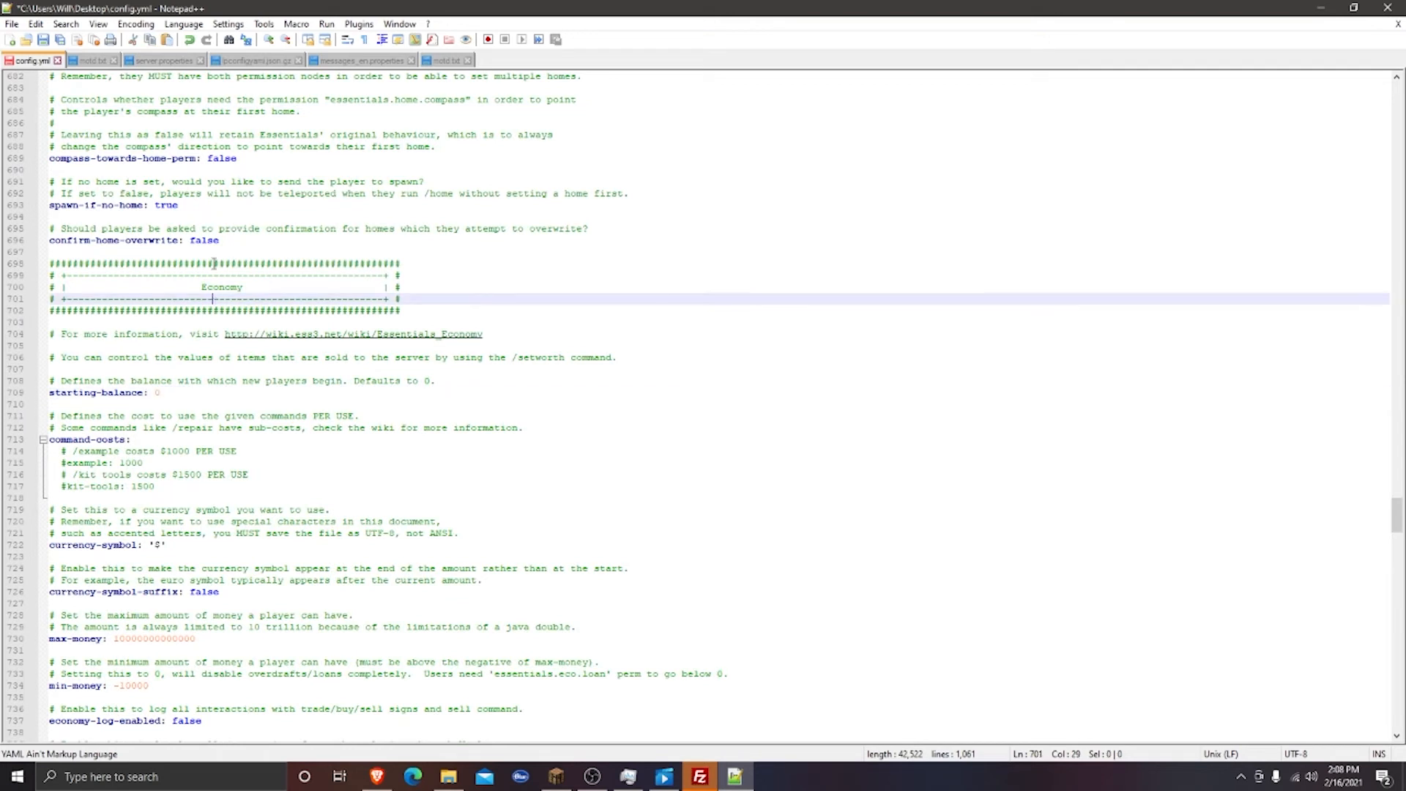
pyautogui.click(256, 286)
pyautogui.click(244, 287)
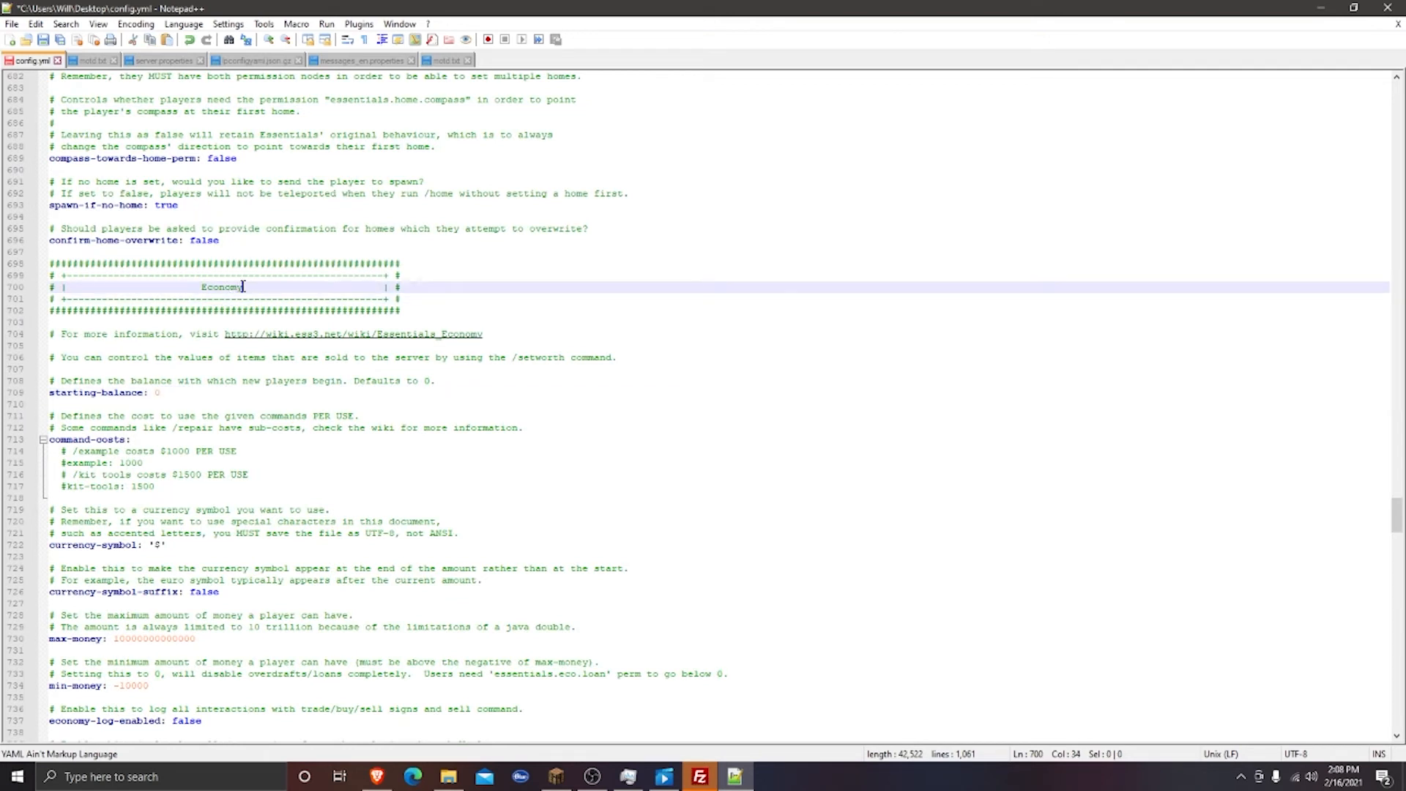
pyautogui.click(202, 288)
pyautogui.click(239, 287)
pyautogui.click(244, 287)
pyautogui.doubleClick(161, 393)
pyautogui.write('100')
pyautogui.click(256, 510)
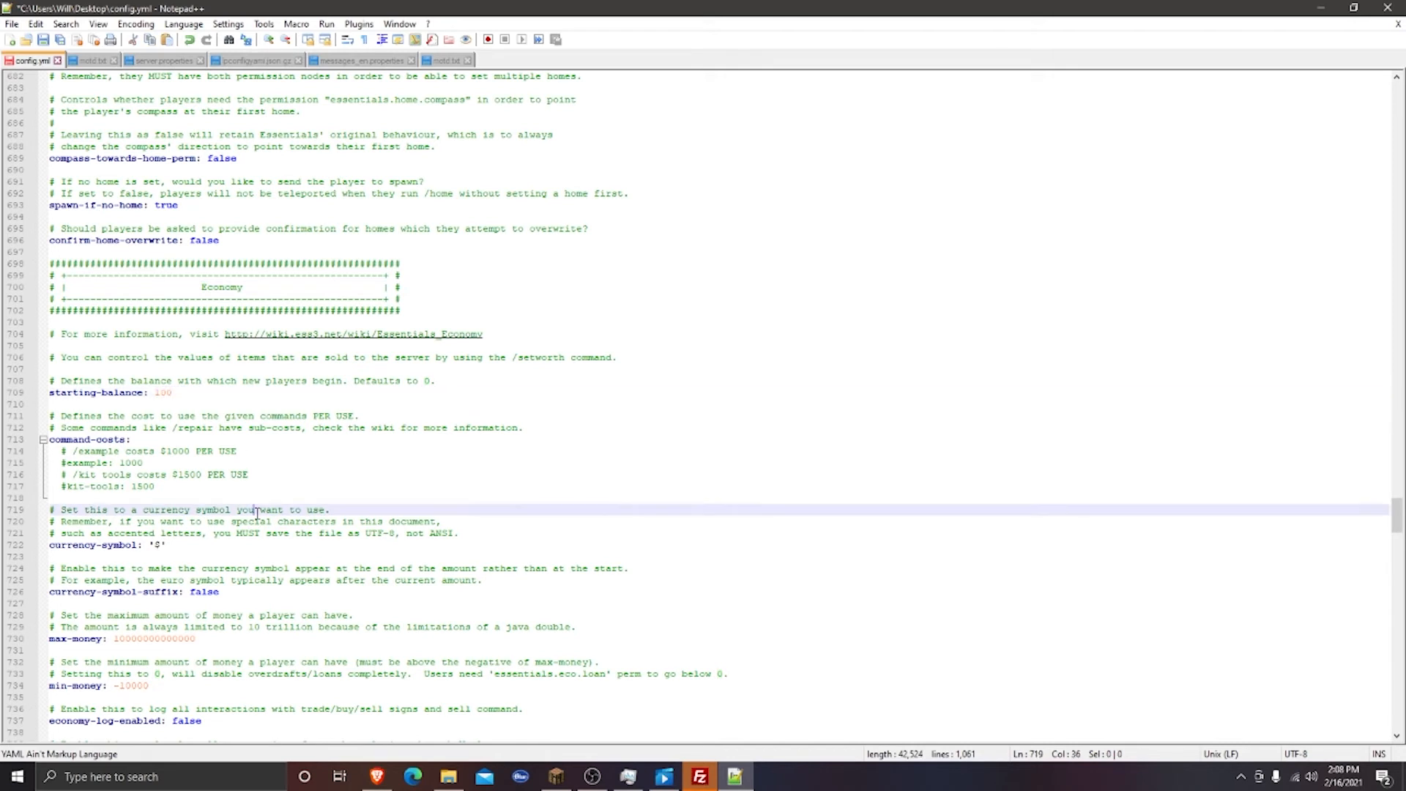
# Replace the currency-symbol in the Economy section with '*'
pyautogui.click(159, 545)
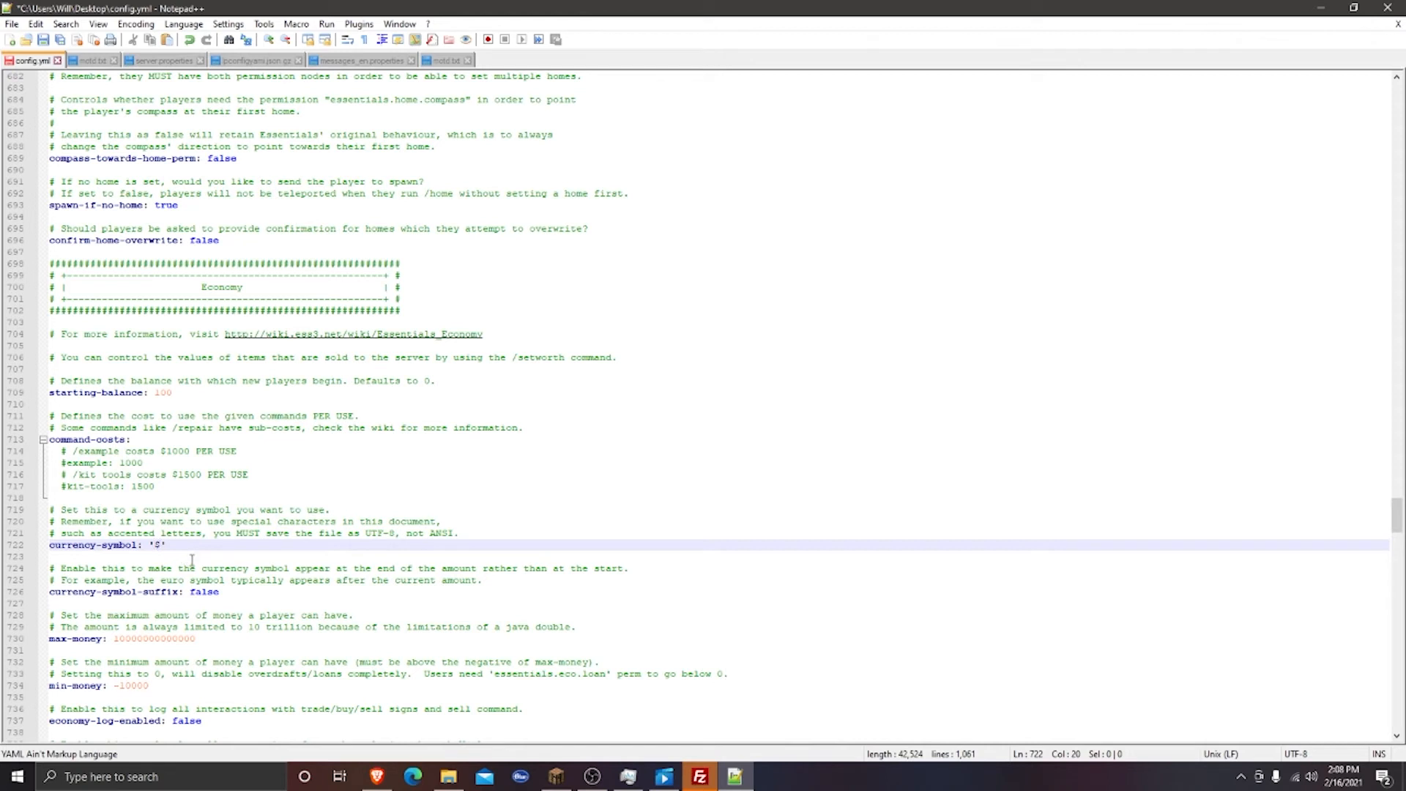
pyautogui.press('BackSpace')
pyautogui.write('$')
pyautogui.press('Right')
# Read through the remaining Economy, Help and EssentialsX Chat settings, and briefly check the Minecraft multiplayer window
pyautogui.scroll(-4, 239, 621)
pyautogui.scroll(-3, 157, 556)
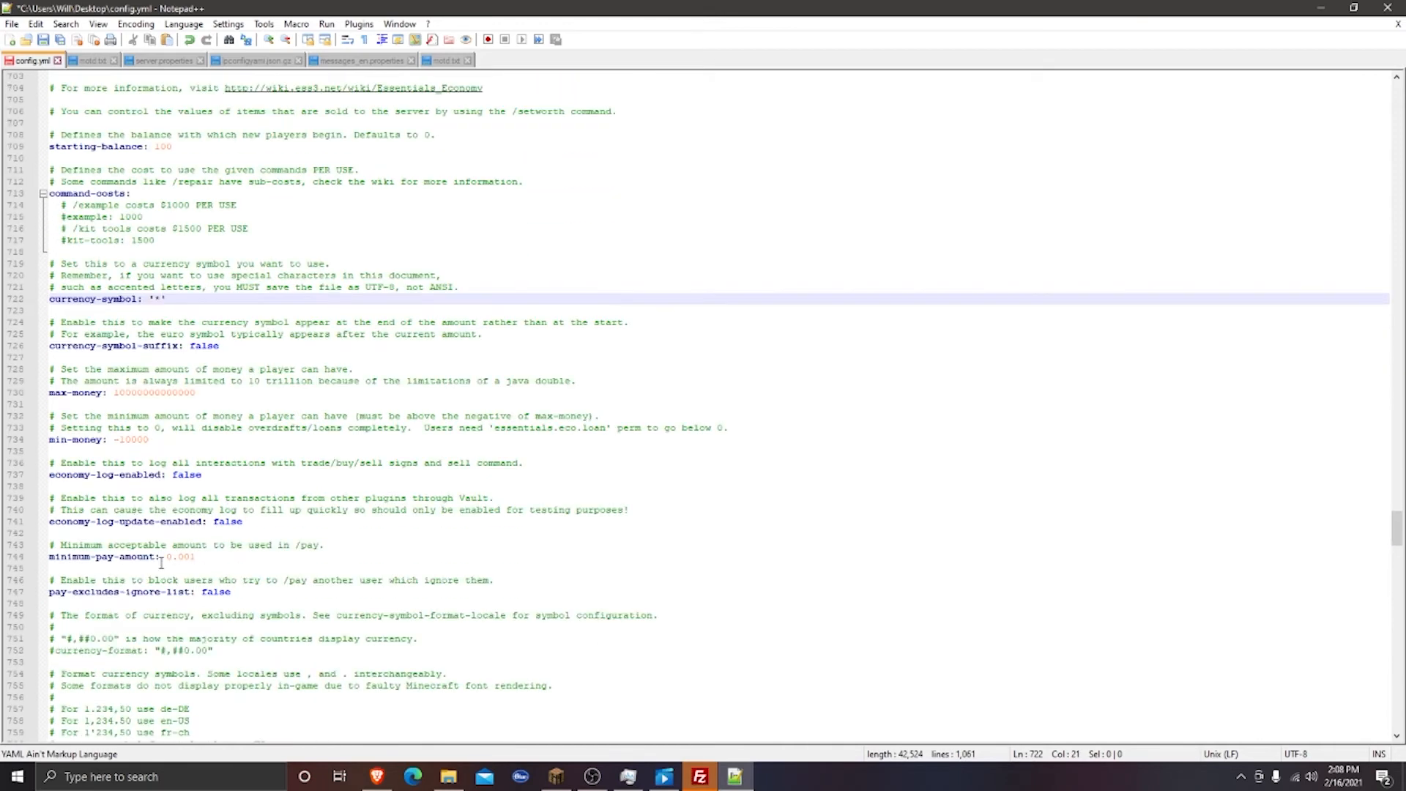
pyautogui.scroll(-1, 235, 579)
pyautogui.scroll(-16, 194, 560)
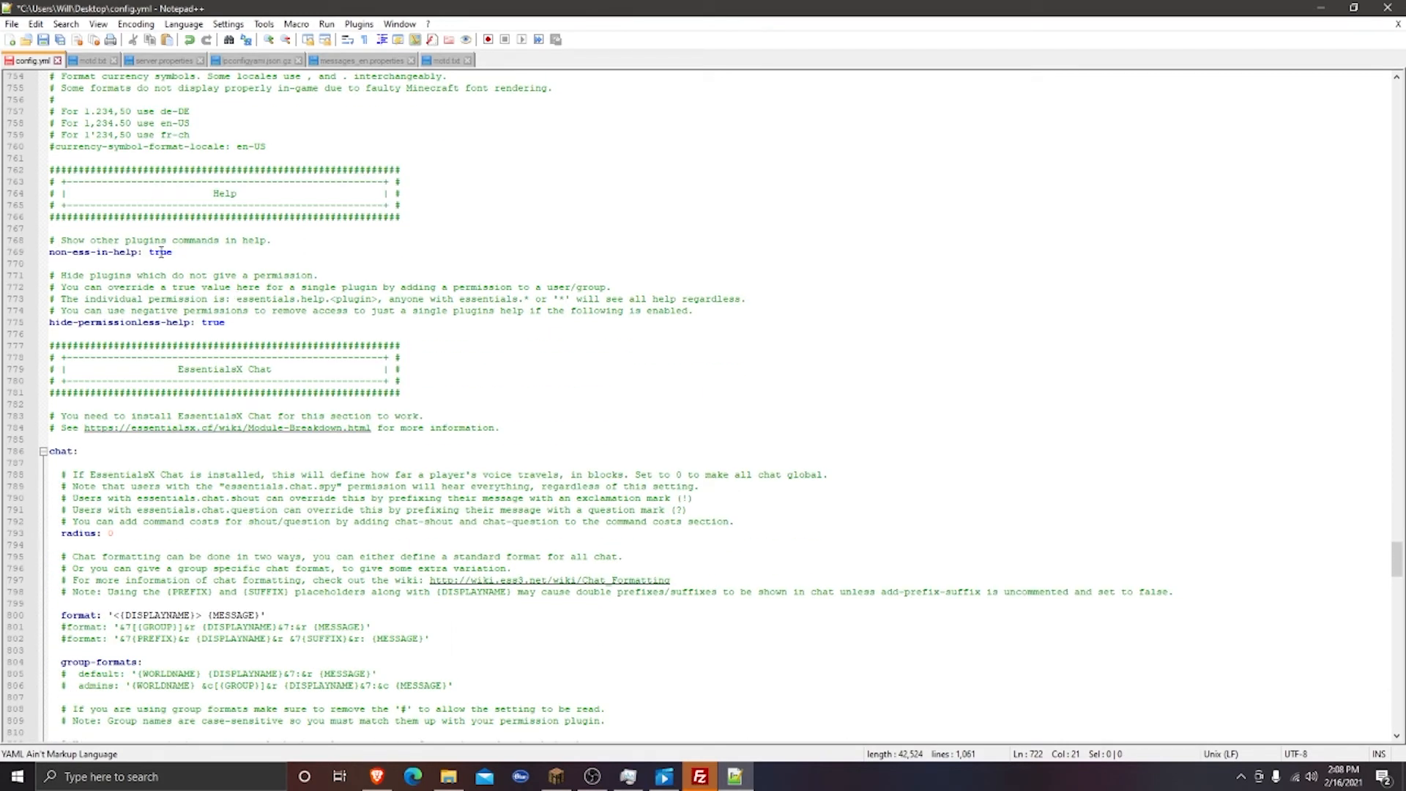
pyautogui.scroll(-6, 183, 437)
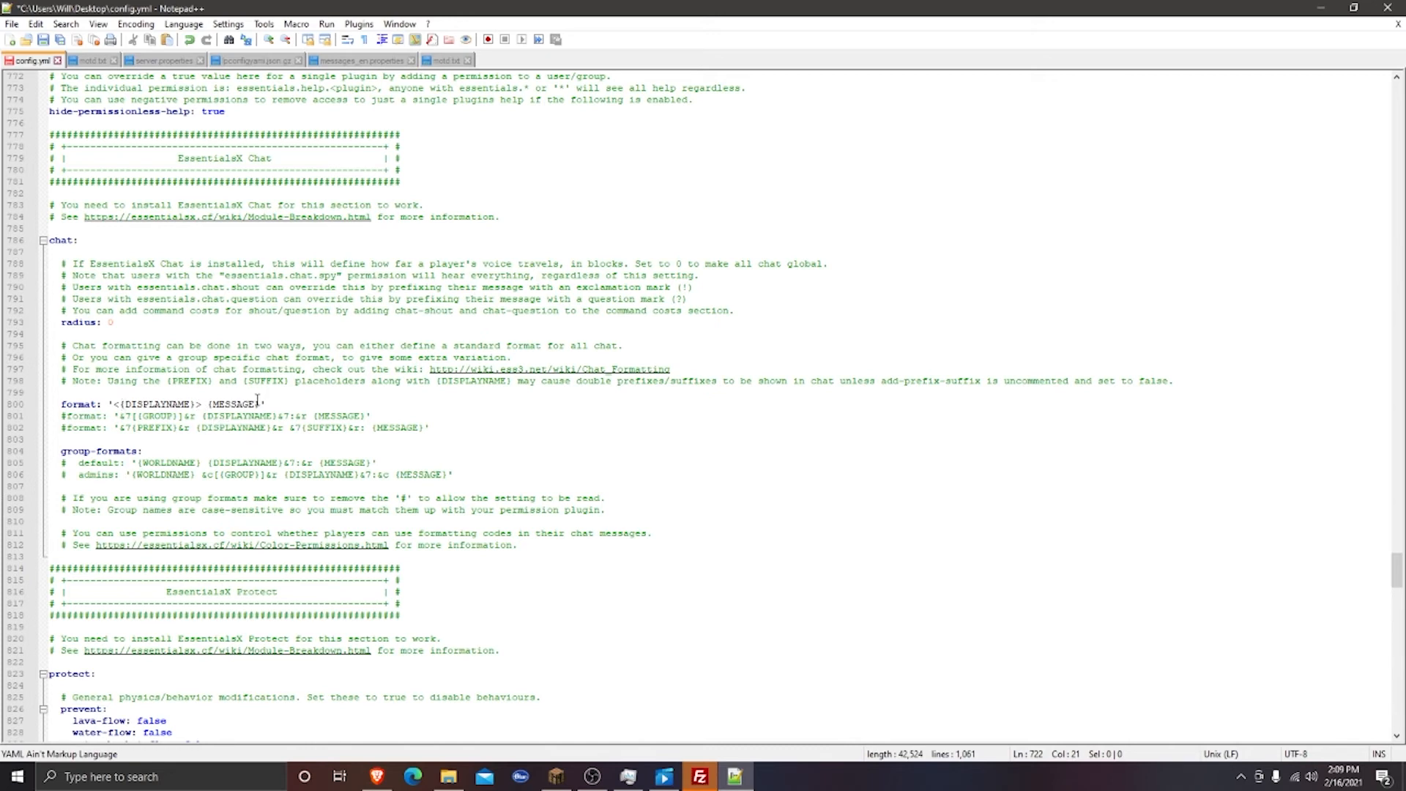
pyautogui.click(544, 787)
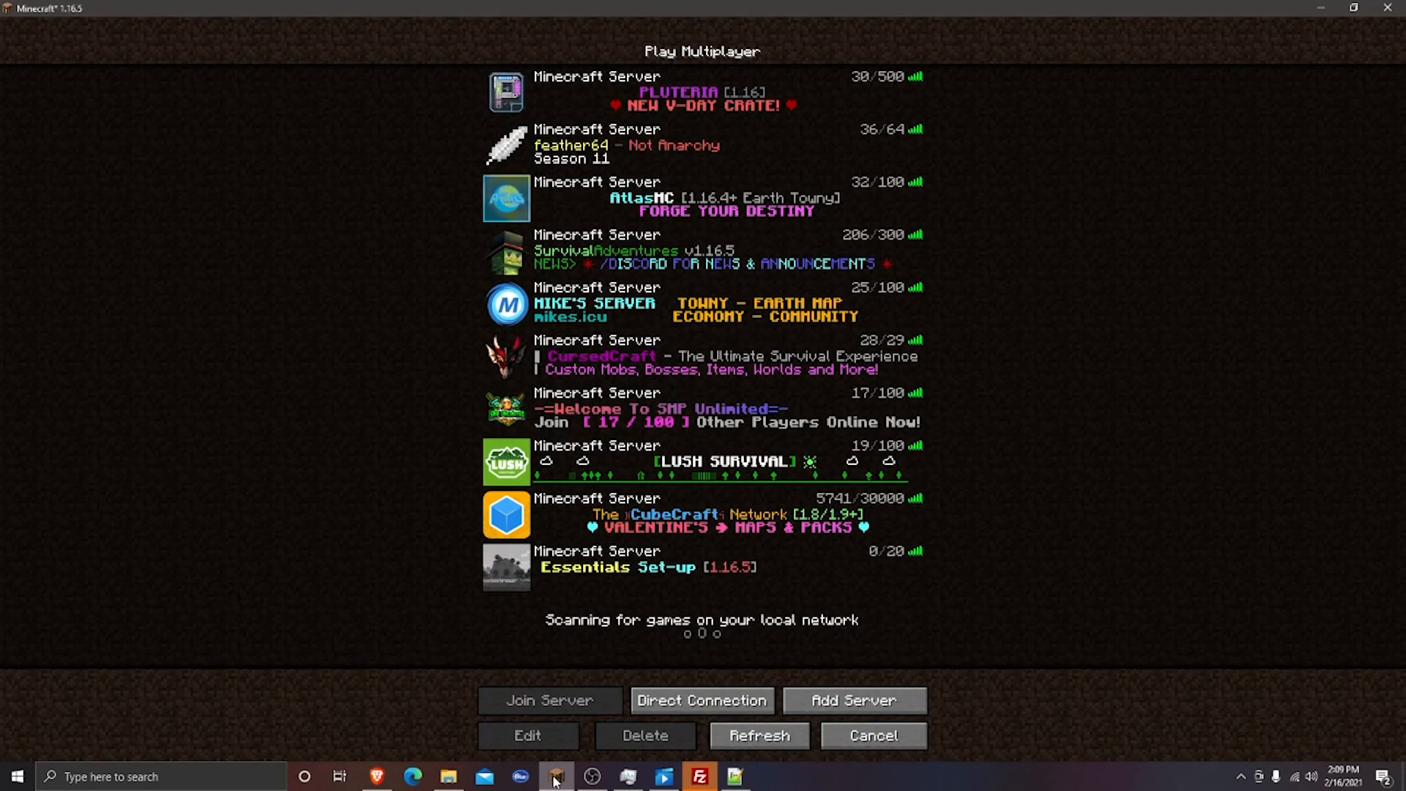
pyautogui.click(555, 778)
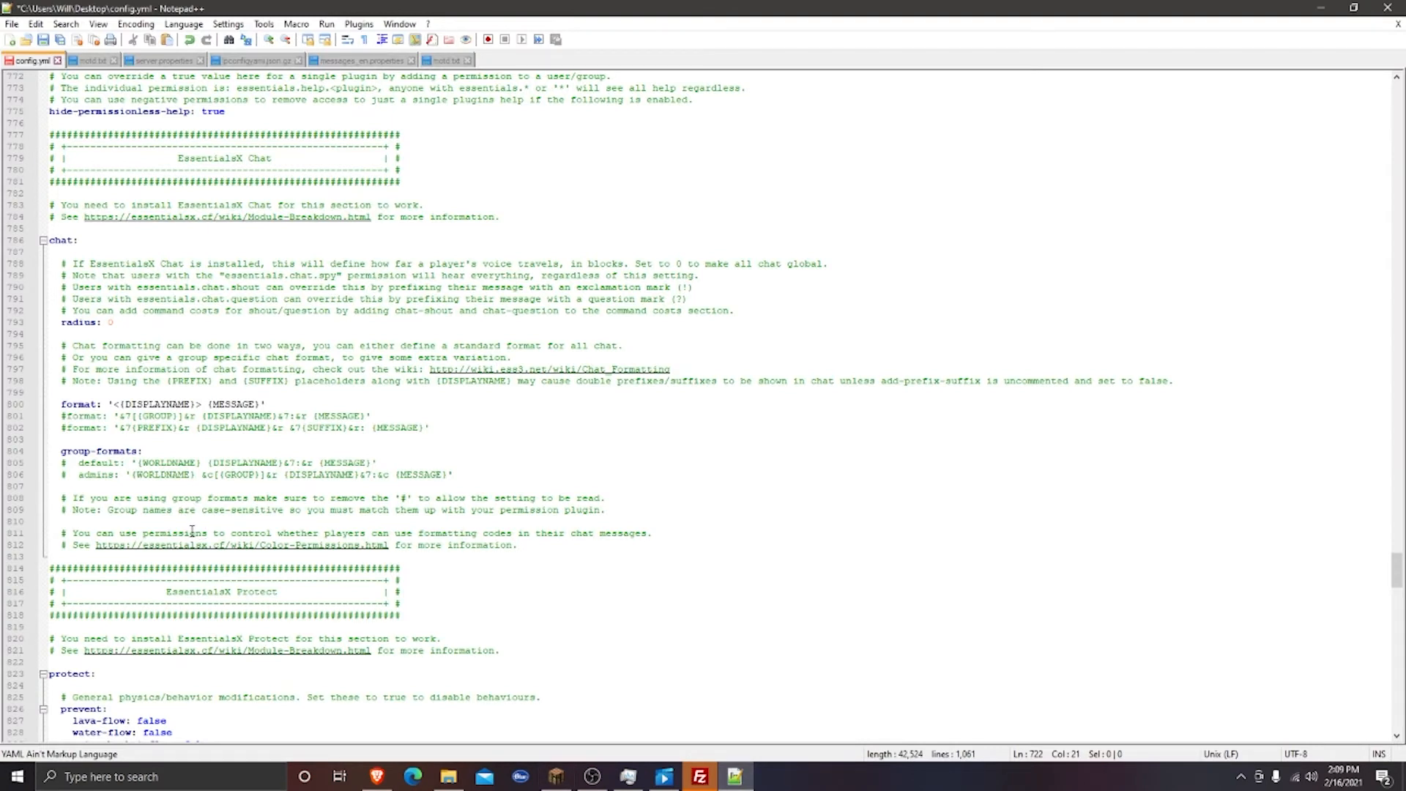
# Copy the dark purple code §5 from the Formatting codes wiki page and insert it before {DISPLAYNAME} in the active chat format line
pyautogui.click(121, 404)
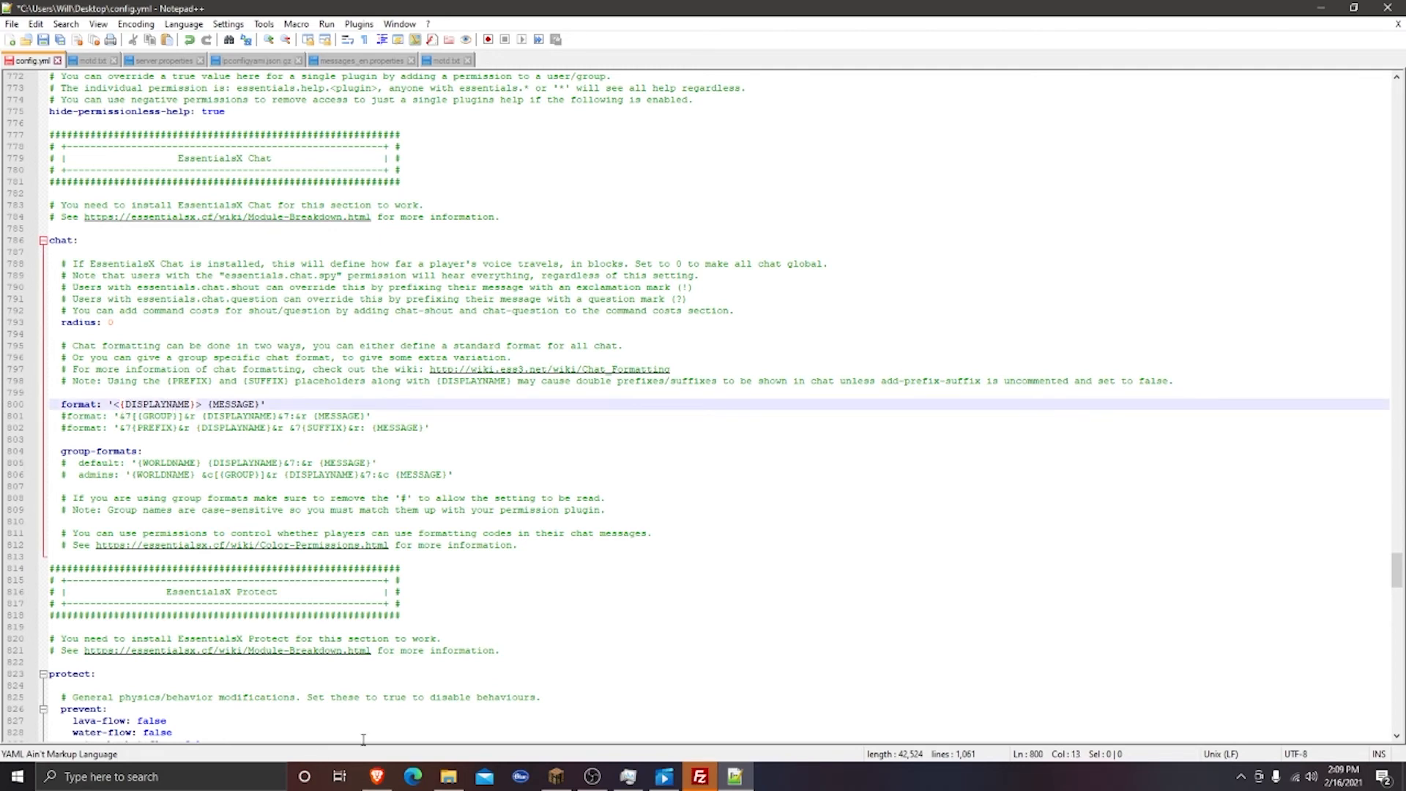
pyautogui.click(376, 777)
pyautogui.click(842, 66)
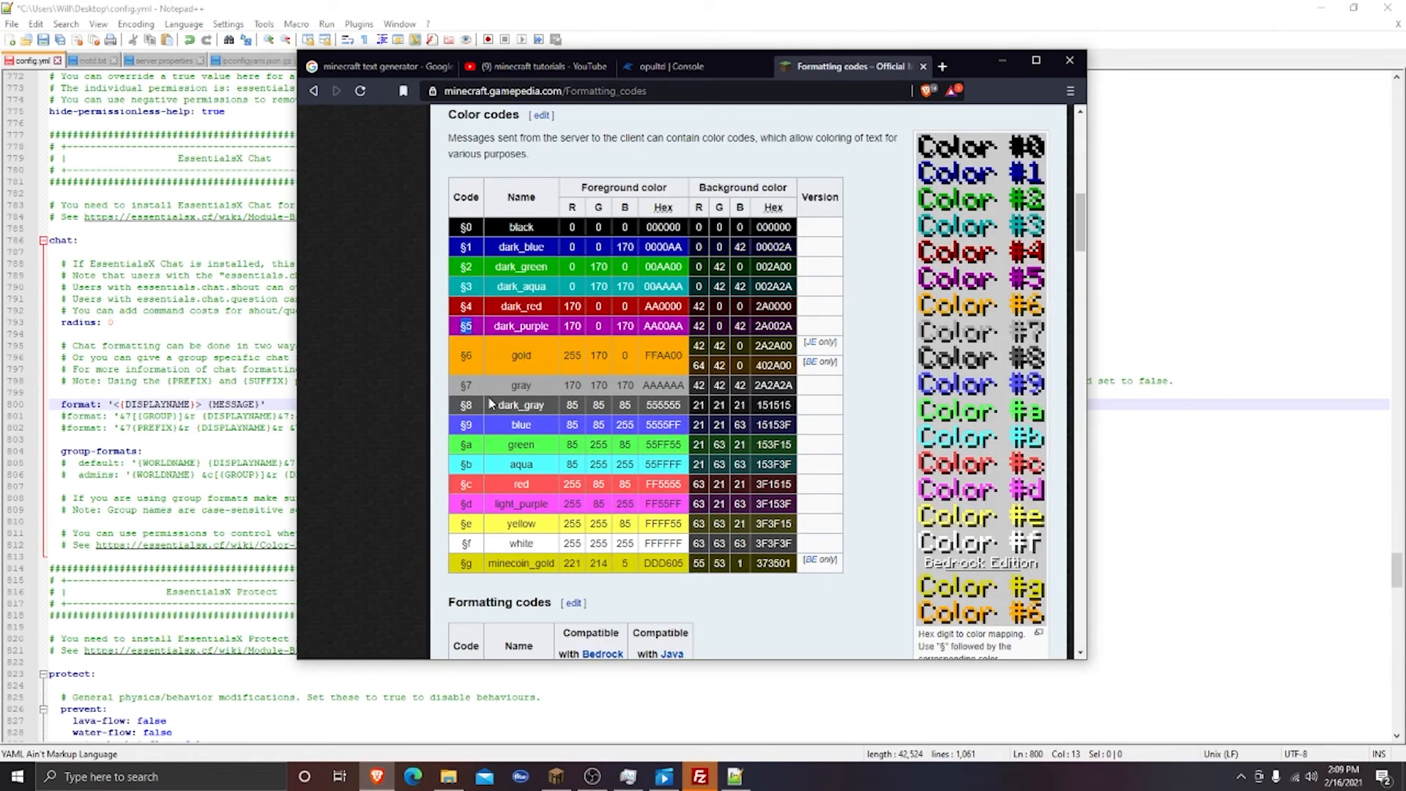
pyautogui.rightClick(466, 325)
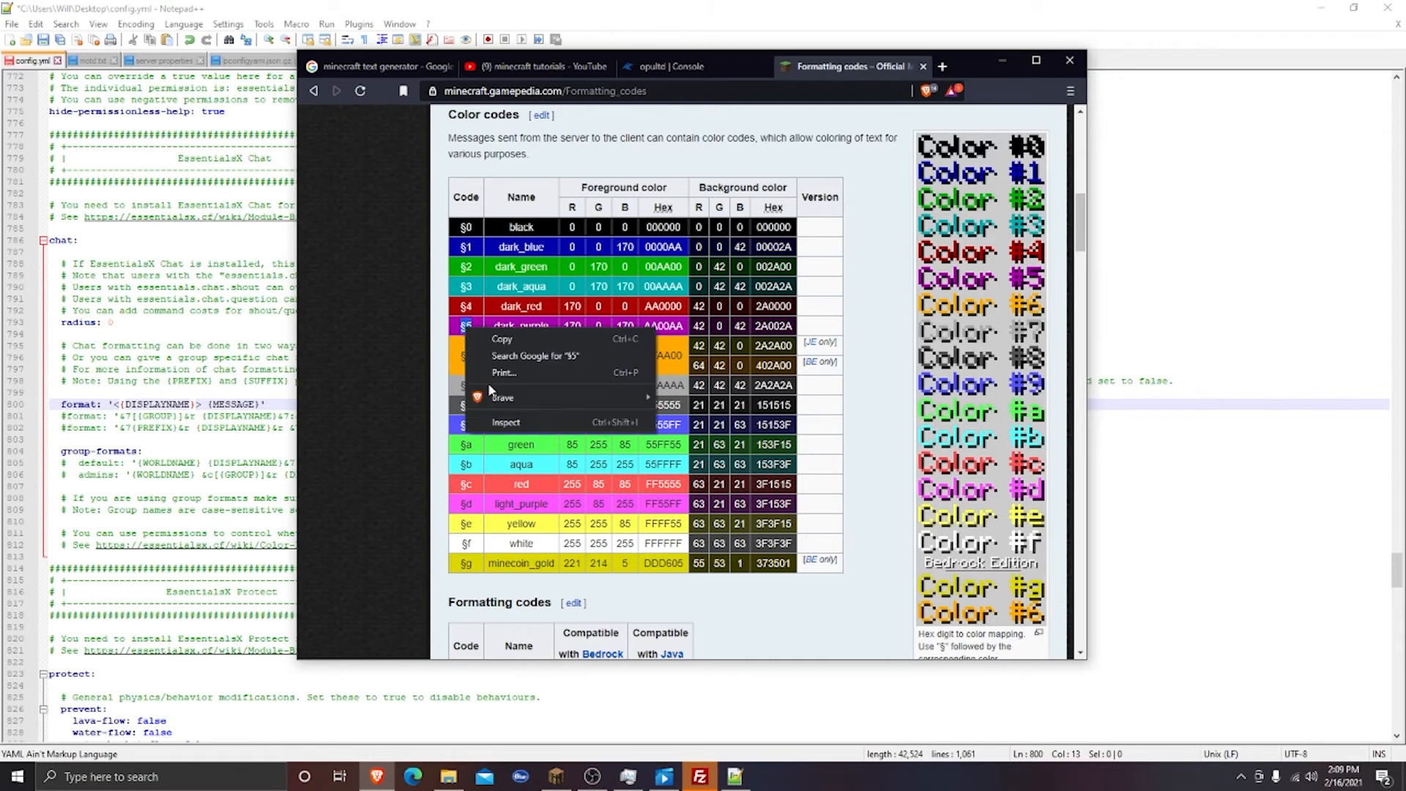
pyautogui.click(523, 336)
pyautogui.click(121, 403)
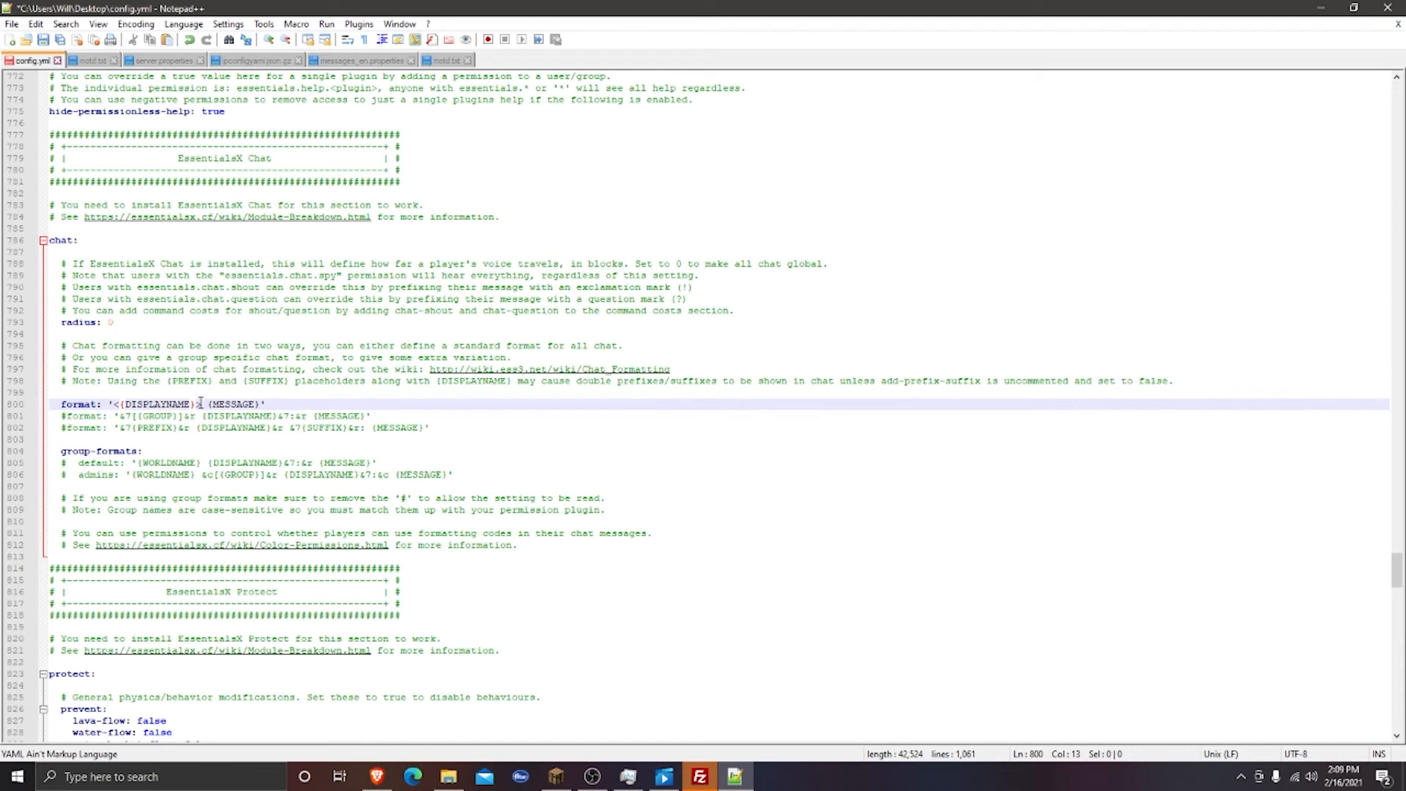
pyautogui.hotkey('ctrl', 'v')
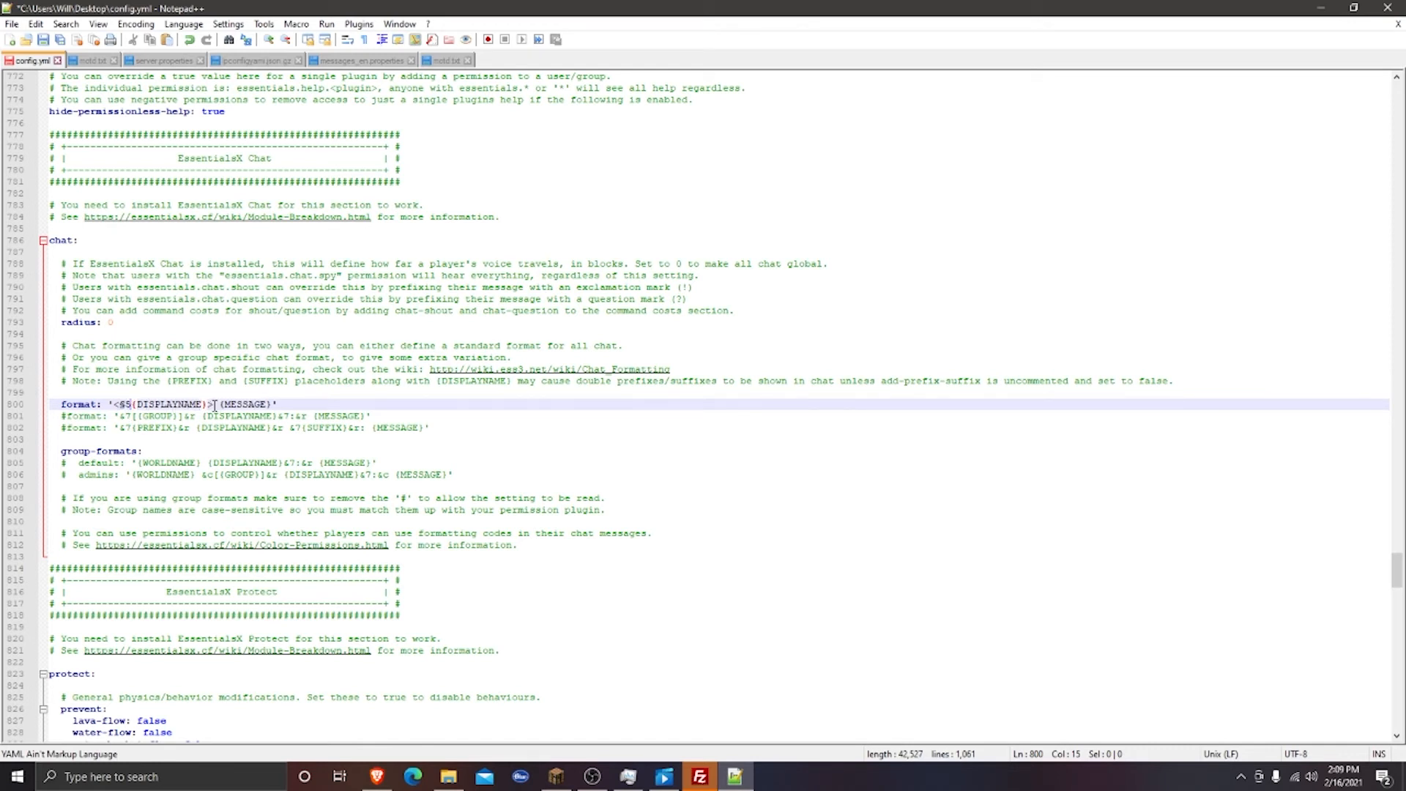
# Copy the yellow code §e from the wiki page, insert it before {MESSAGE} in the chat format, and save config.yml
pyautogui.click(218, 403)
pyautogui.click(376, 775)
pyautogui.moveTo(474, 524); pyautogui.dragTo(462, 524)
pyautogui.rightClick(464, 522)
pyautogui.click(503, 536)
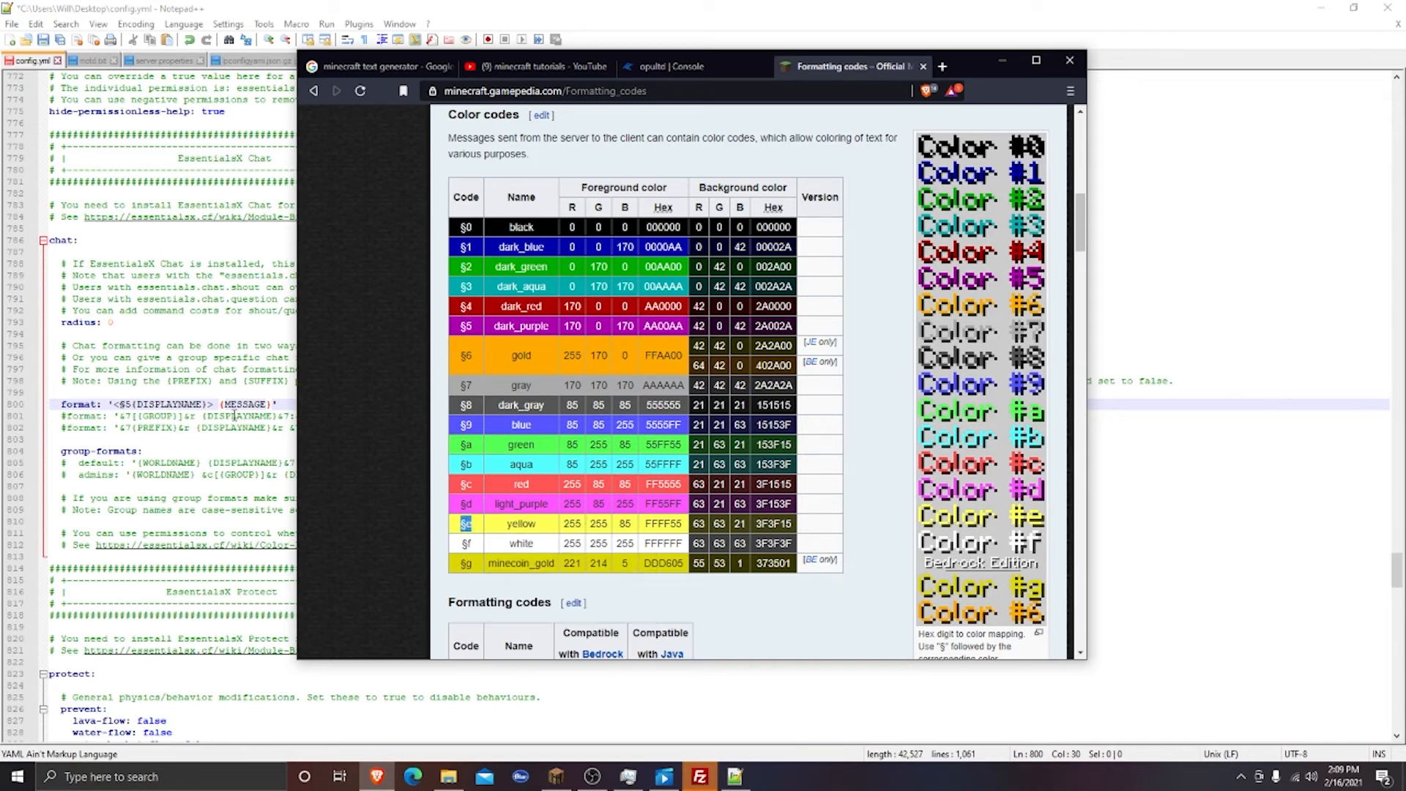
pyautogui.hotkey('alt', 'Tab')
pyautogui.hotkey('ctrl', 'v')
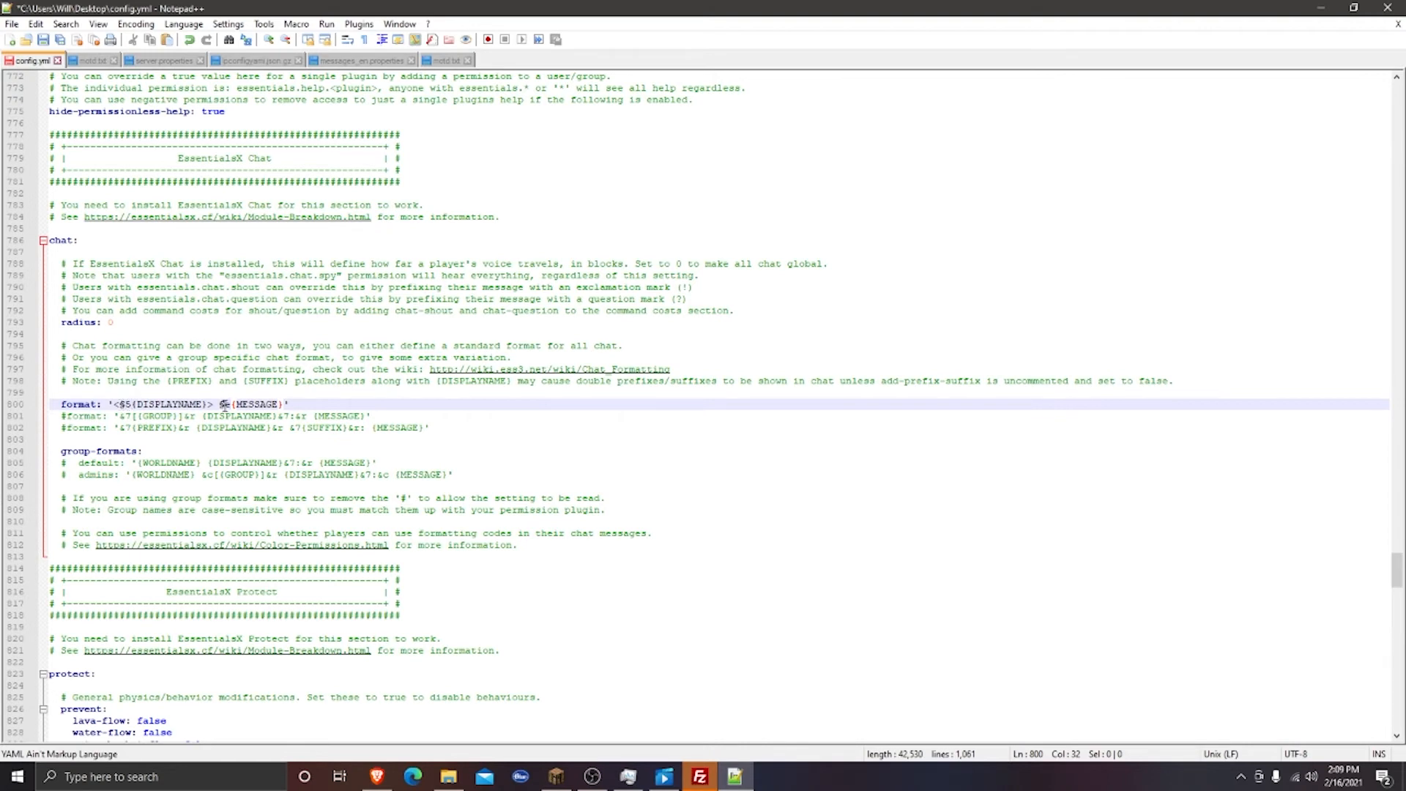
pyautogui.hotkey('ctrl', 's')
# Look through the EssentialsX Protect prevention settings and the AntiBuild alert and blacklist settings, down to the Spawn + New Players section
pyautogui.scroll(-5, 396, 331)
pyautogui.scroll(-10, 396, 331)
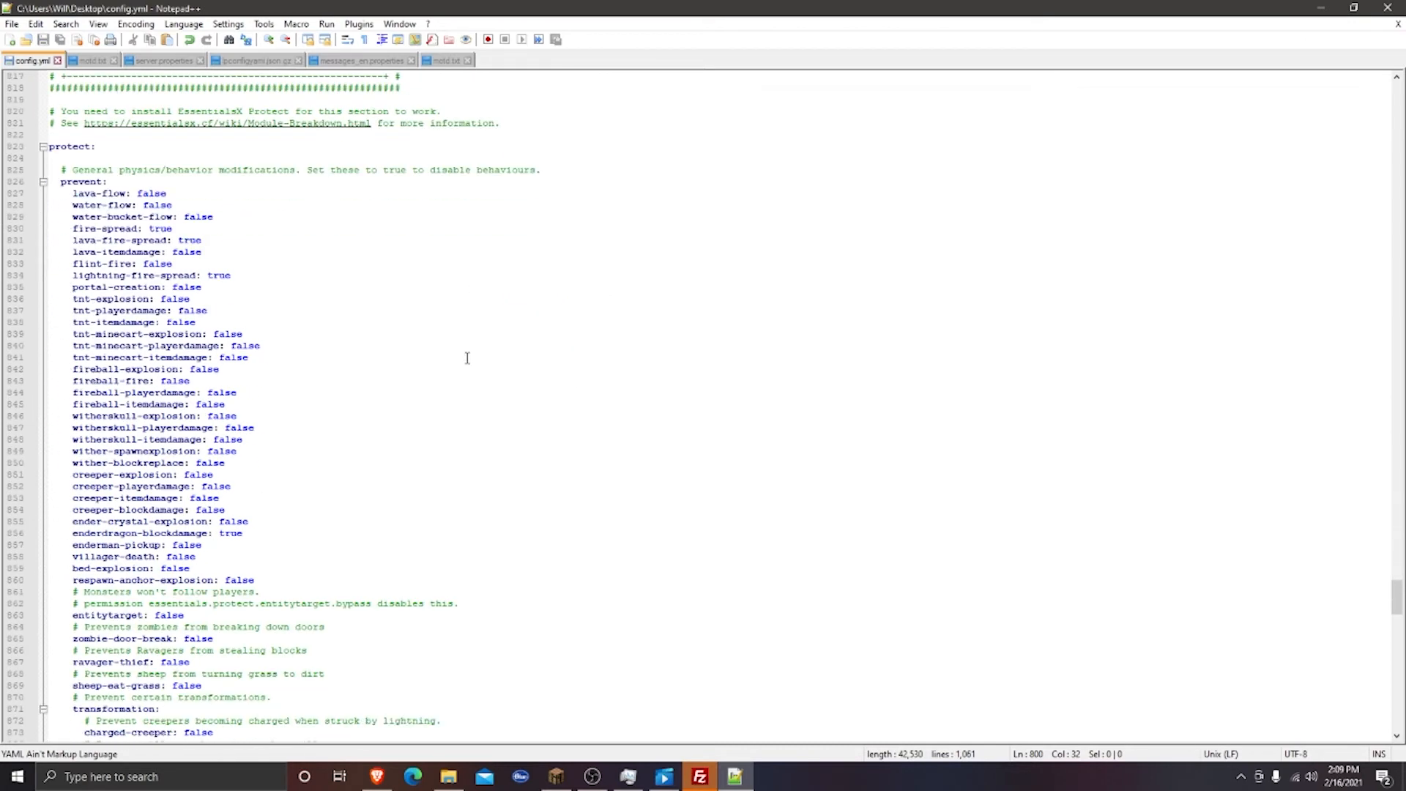
pyautogui.scroll(3, 159, 172)
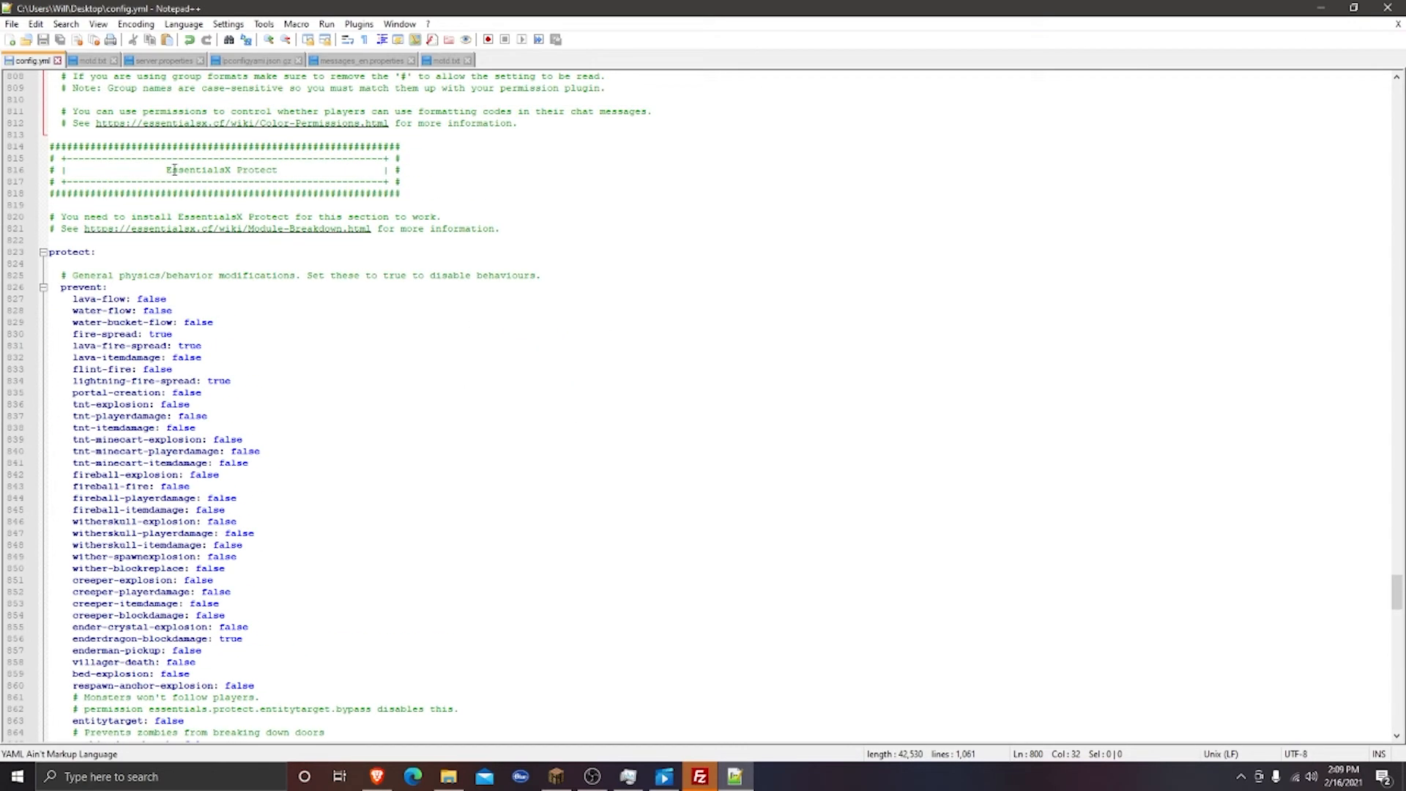
pyautogui.click(162, 169)
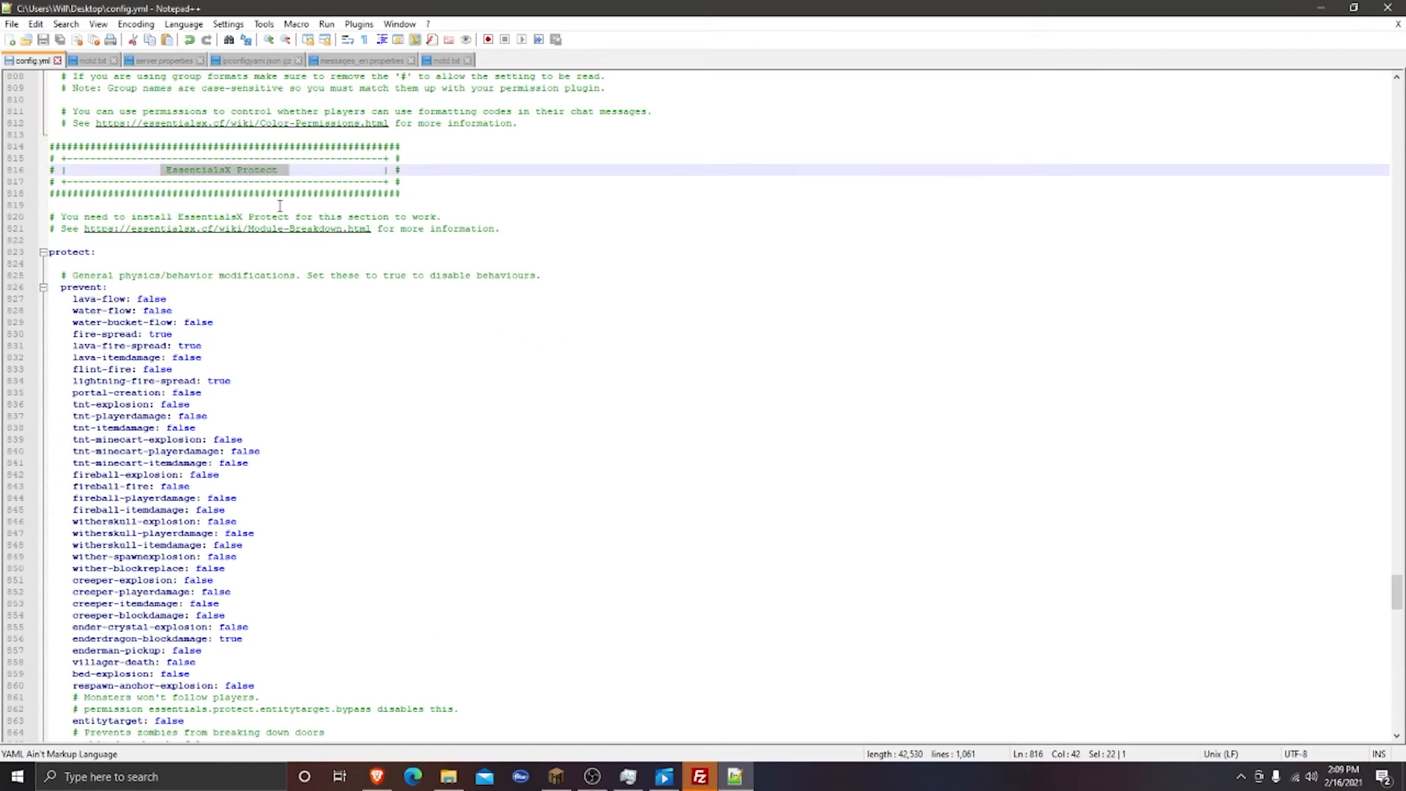
pyautogui.click(181, 311)
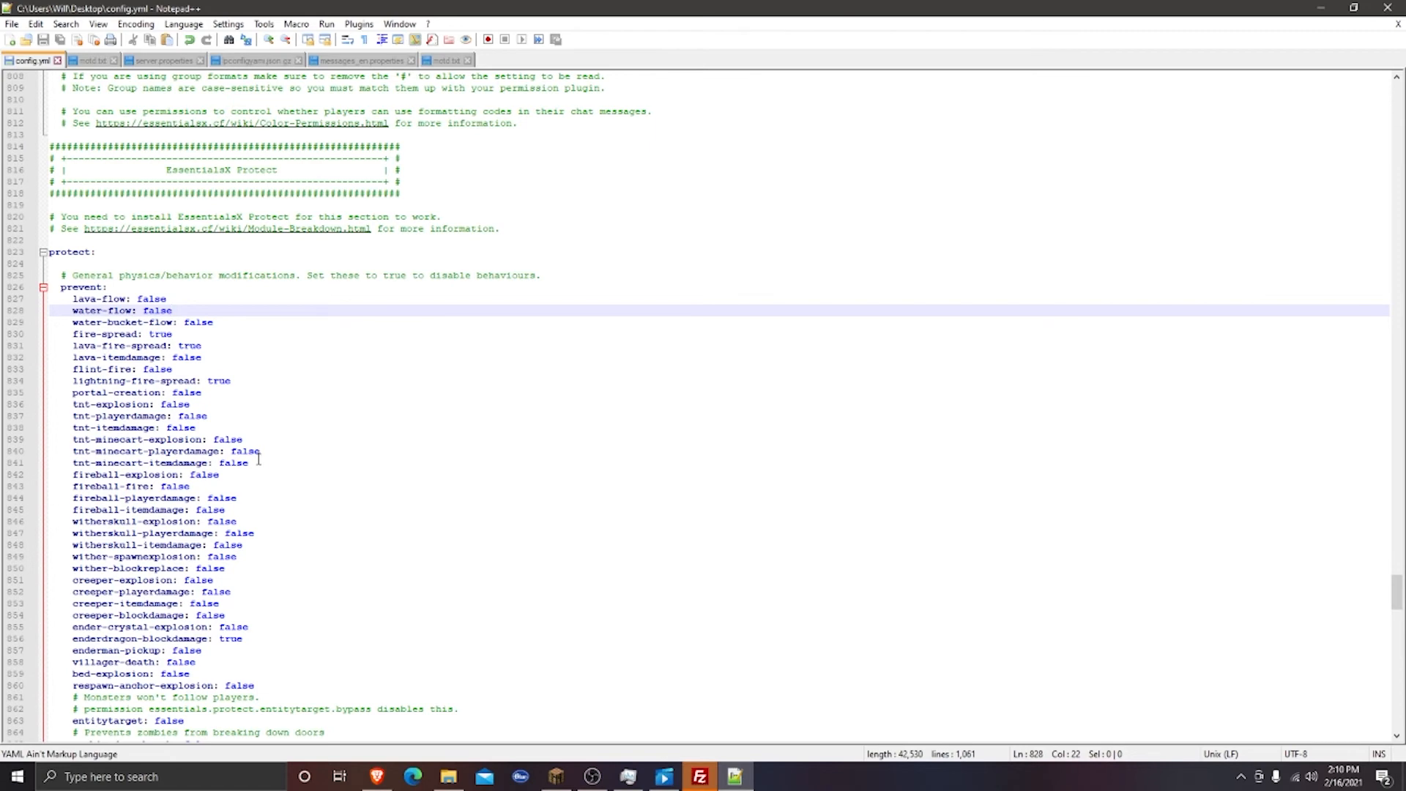
pyautogui.scroll(-20, 260, 456)
pyautogui.scroll(-20, 311, 462)
pyautogui.scroll(-4, 374, 455)
pyautogui.scroll(4, 234, 192)
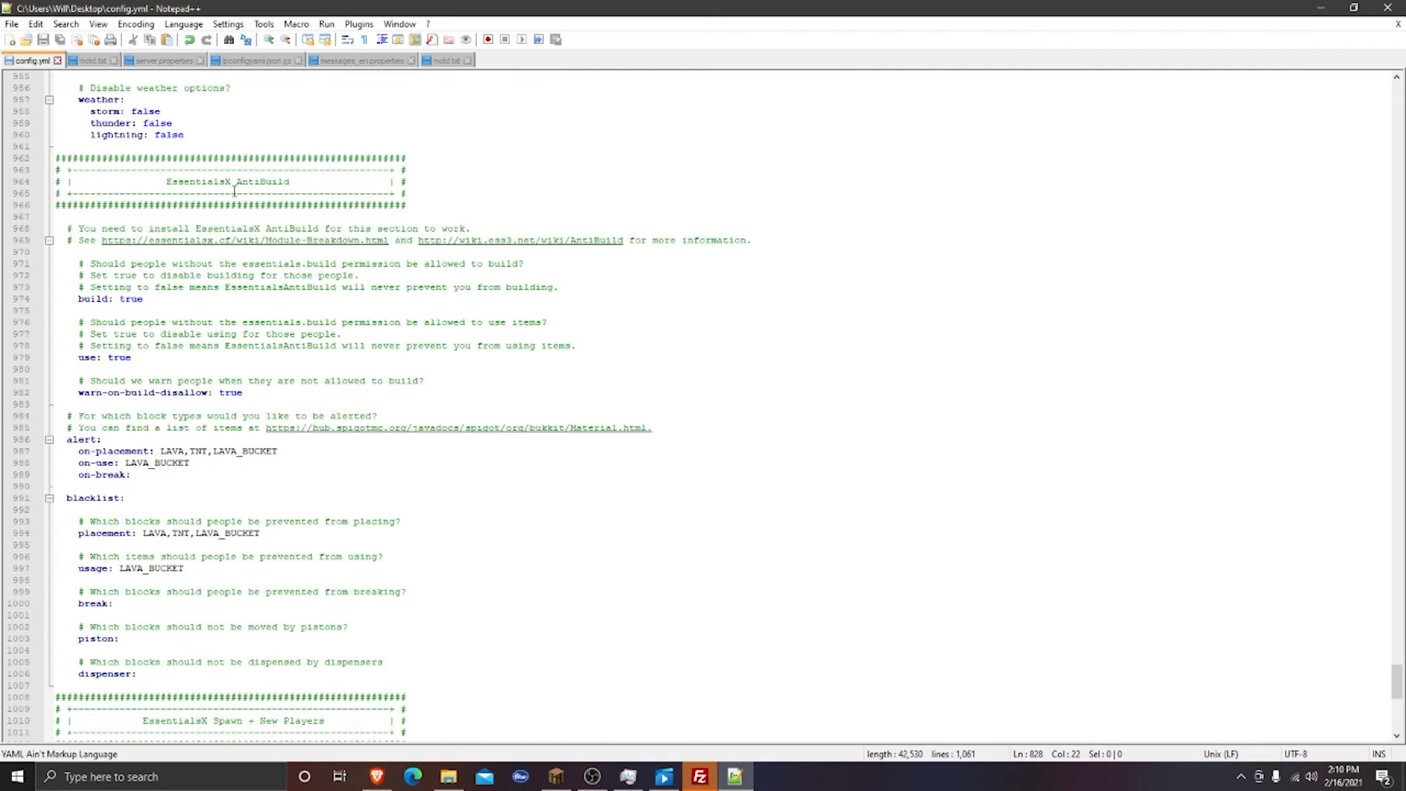
pyautogui.scroll(-4, 370, 262)
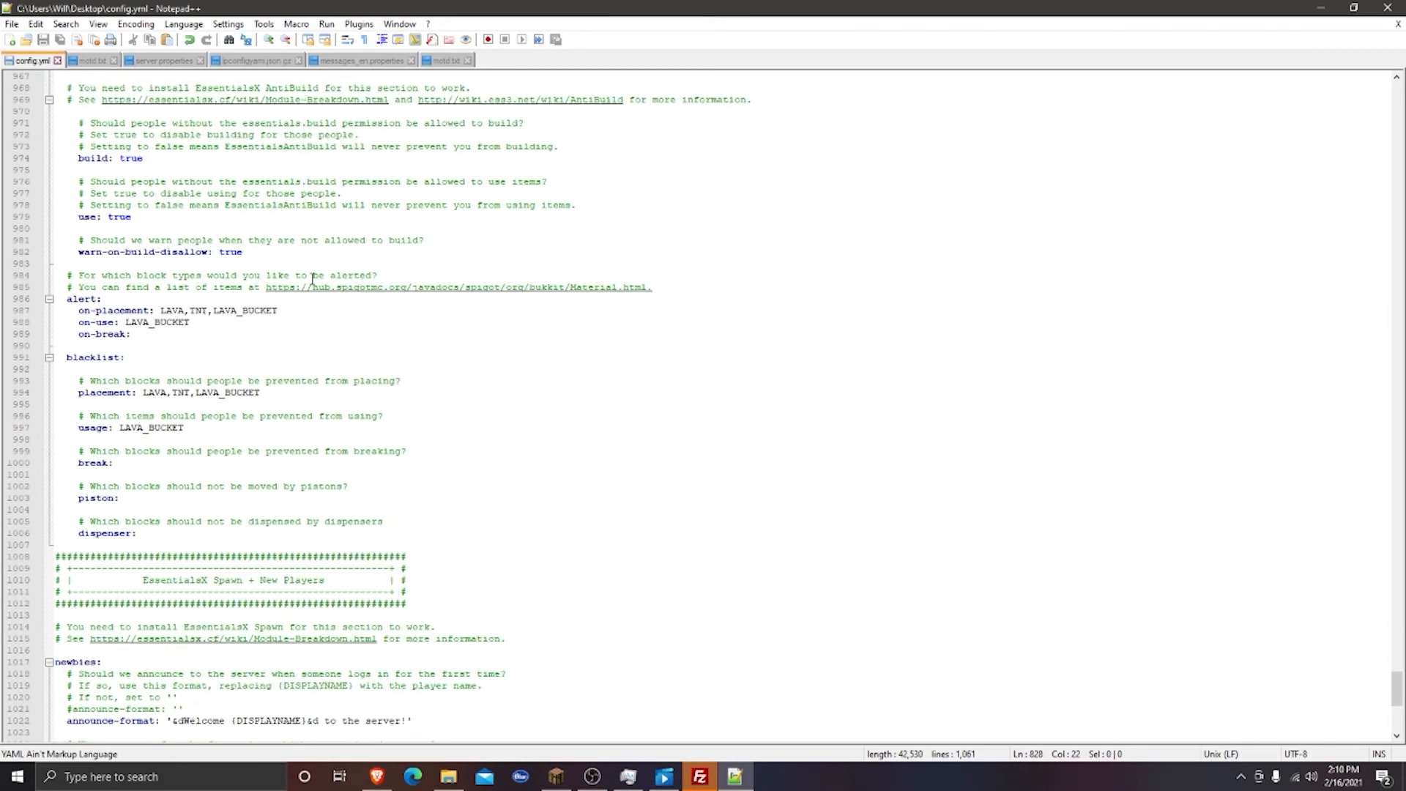
pyautogui.scroll(-7, 316, 300)
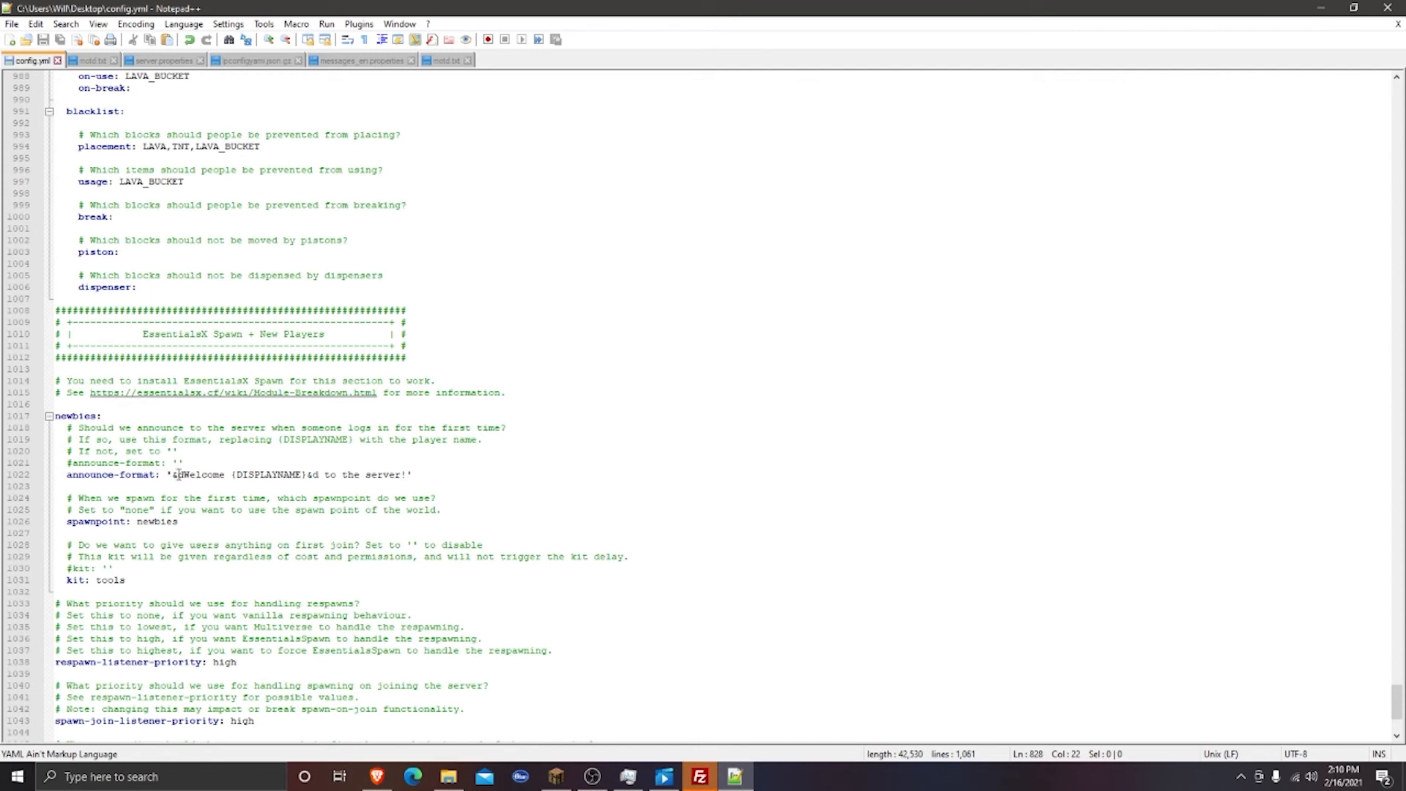
# Examine the newbies announce-format with its color codes, the first-join kit, and the respawn settings to the end of config.yml
pyautogui.moveTo(174, 474); pyautogui.dragTo(408, 475)
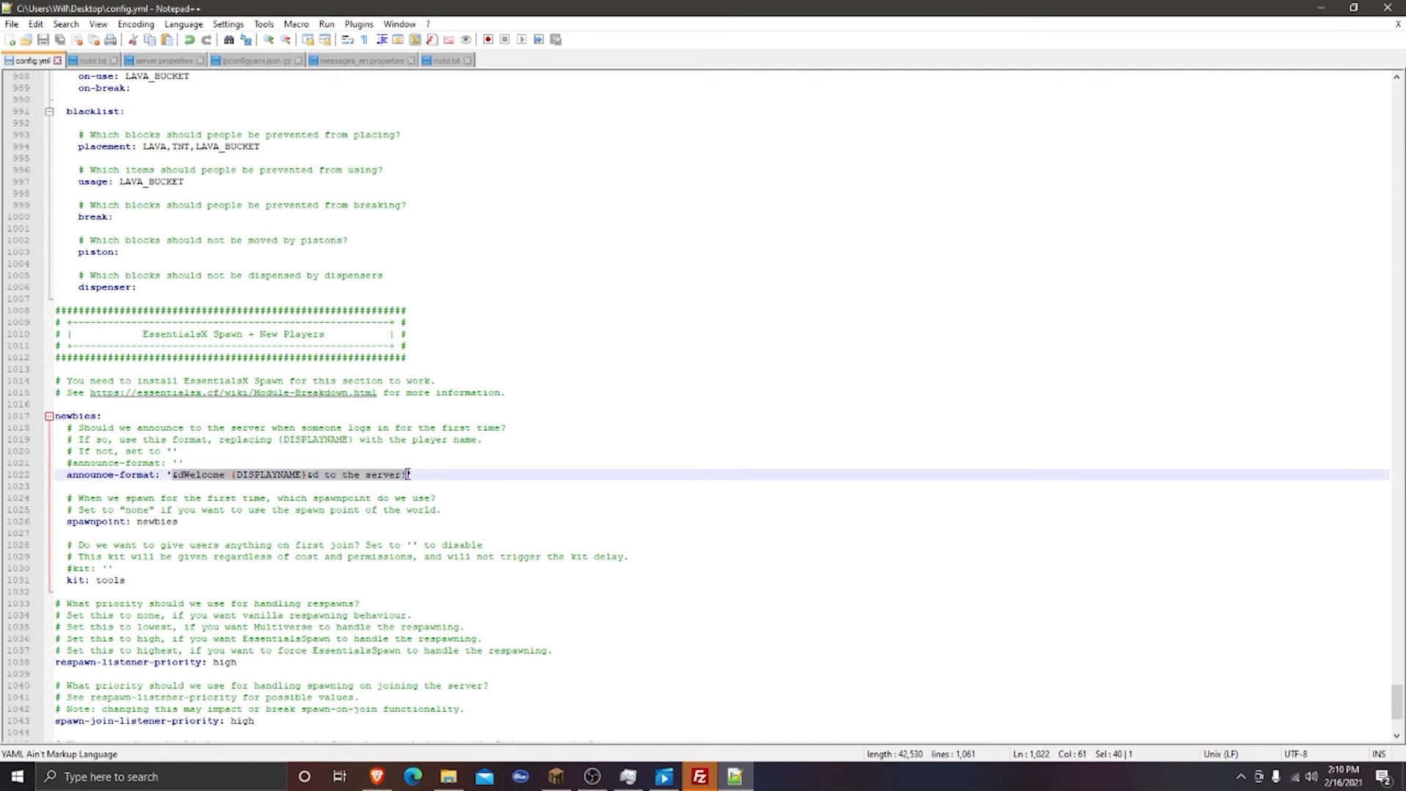
pyautogui.click(308, 475)
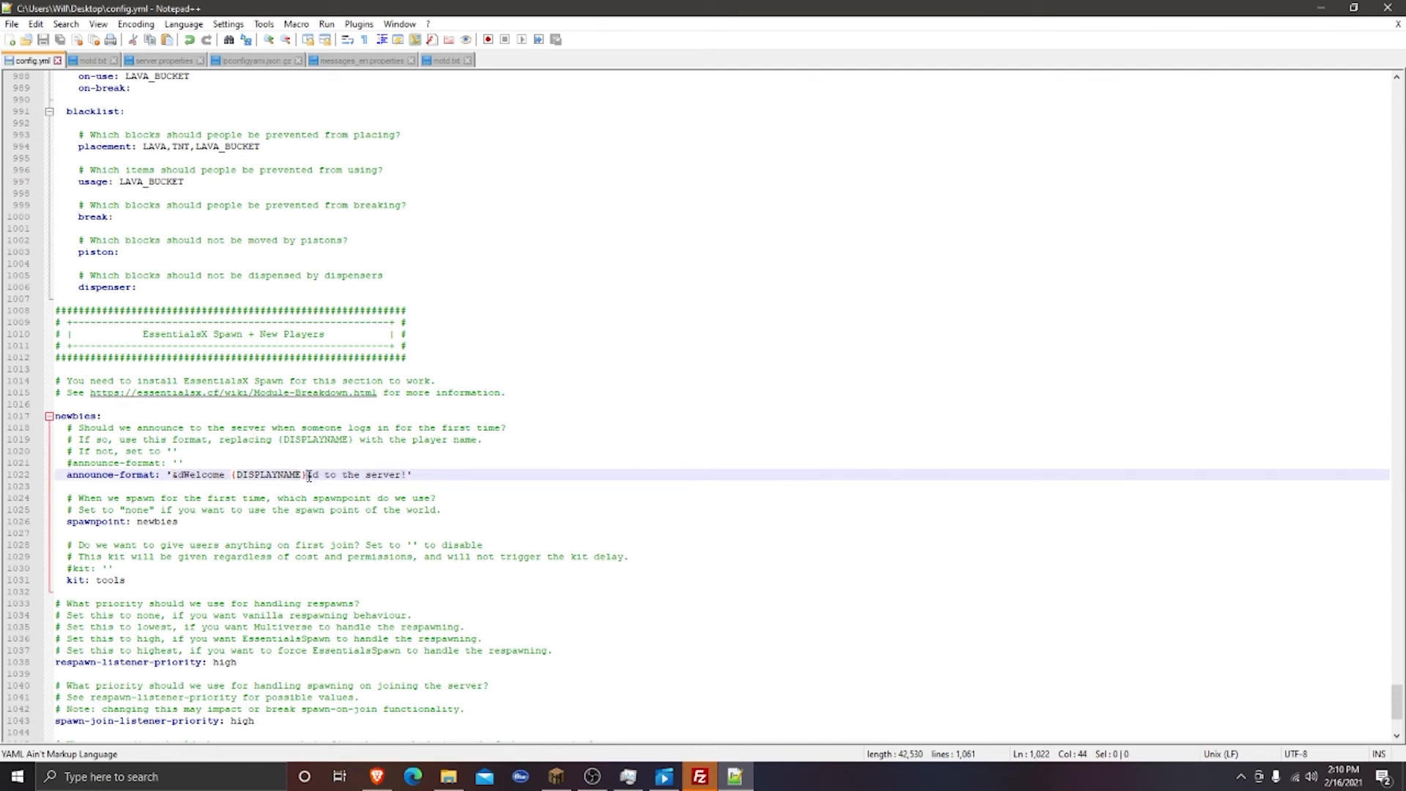
pyautogui.moveTo(308, 475); pyautogui.dragTo(315, 476)
pyautogui.moveTo(173, 475); pyautogui.dragTo(182, 477)
pyautogui.click(224, 497)
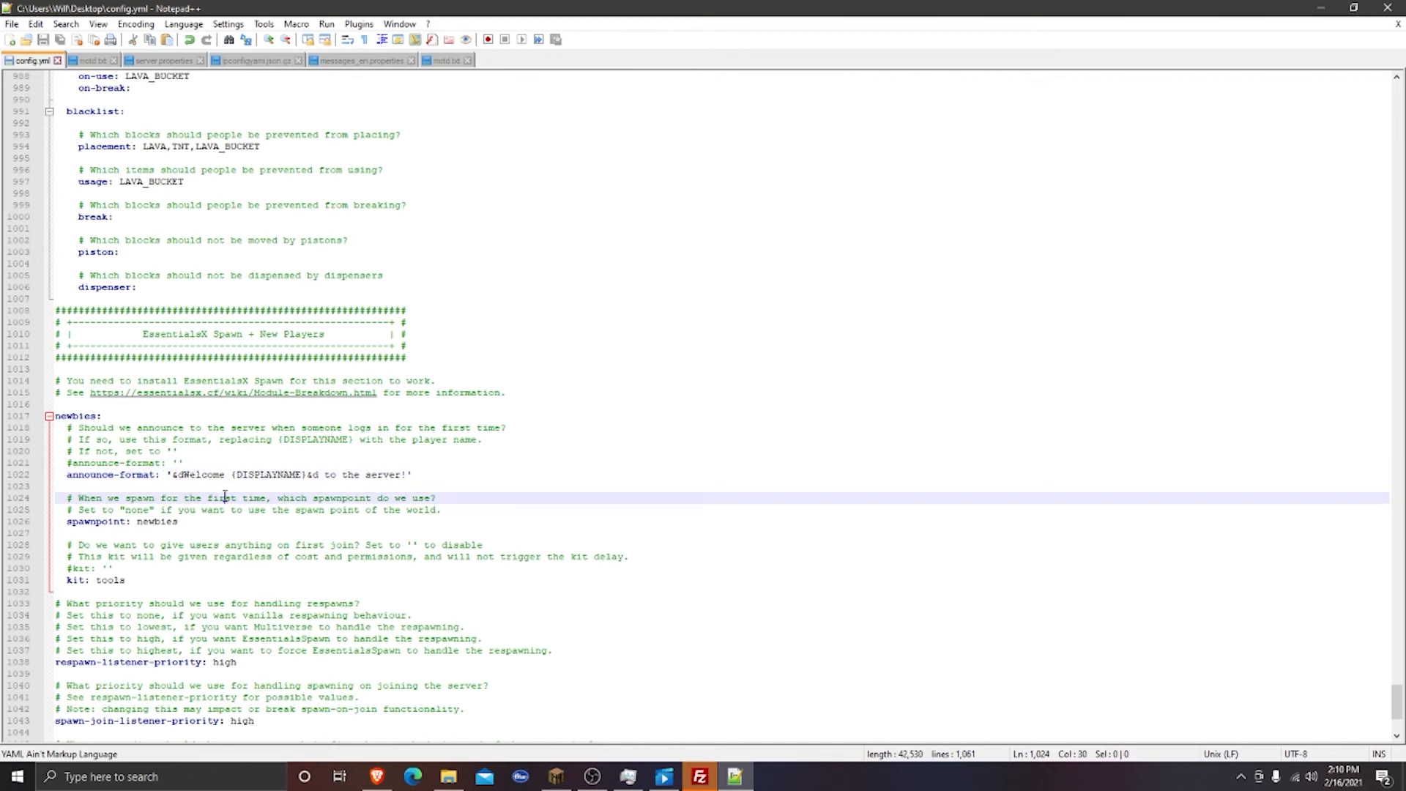
pyautogui.click(182, 475)
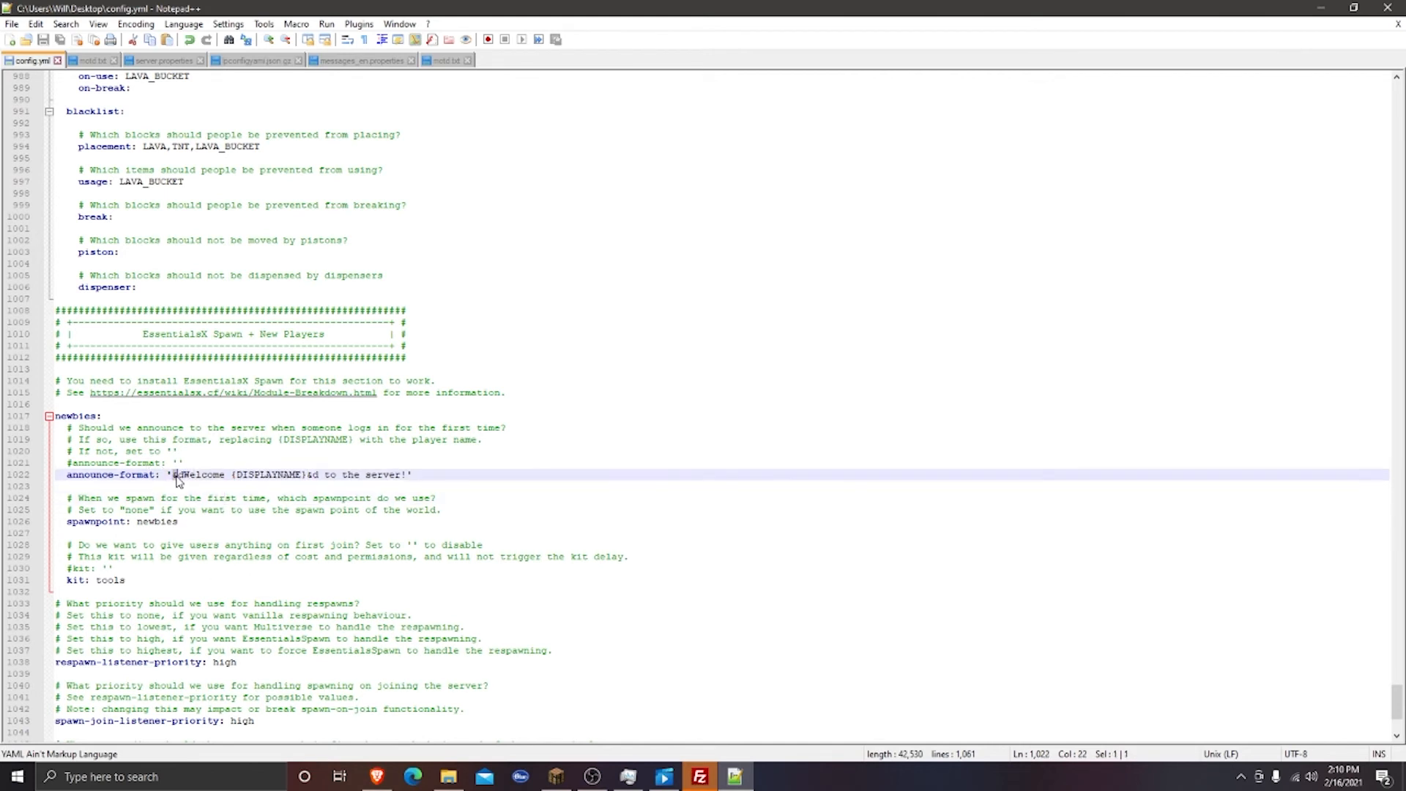
pyautogui.click(163, 545)
pyautogui.scroll(-2, 162, 546)
pyautogui.moveTo(129, 509); pyautogui.dragTo(96, 511)
pyautogui.click(91, 474)
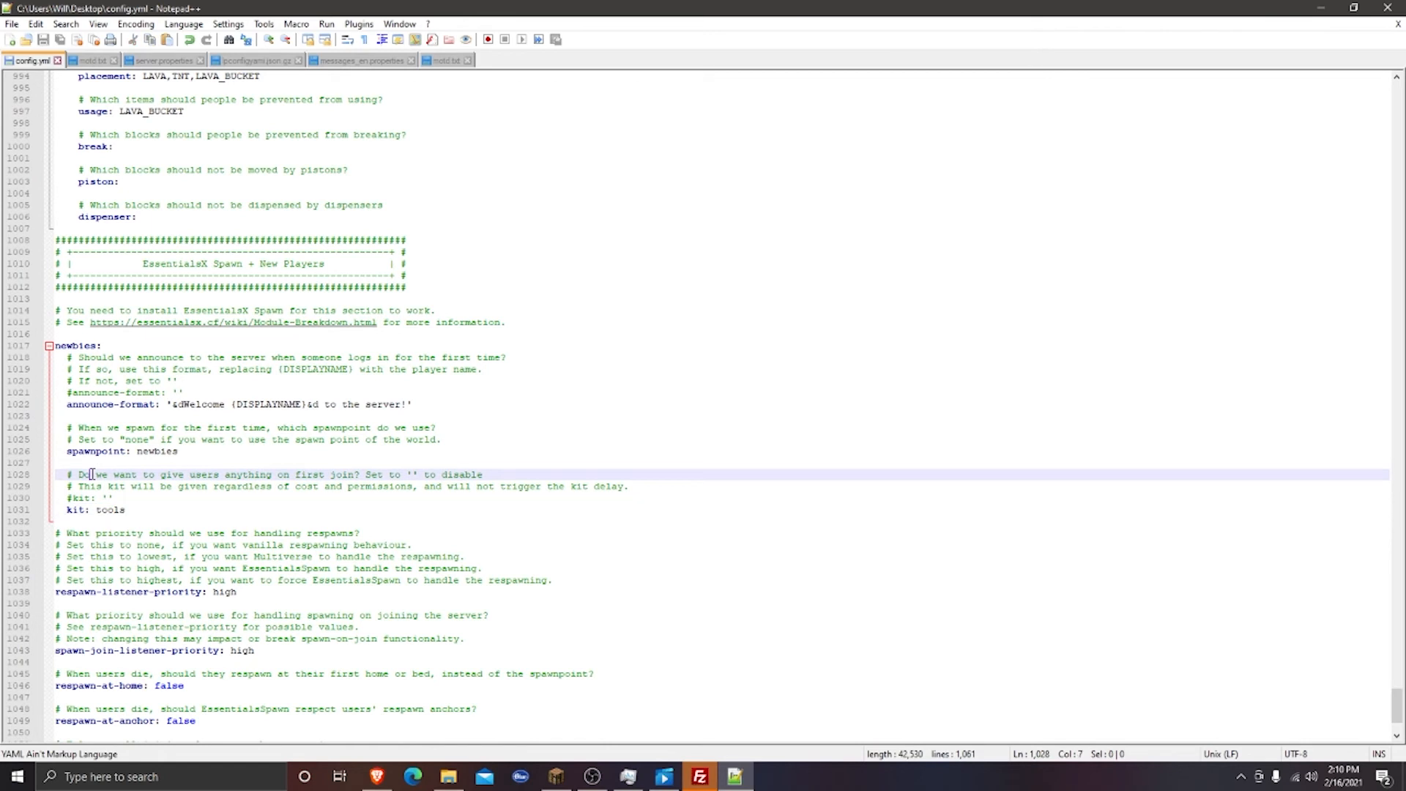
pyautogui.moveTo(65, 509); pyautogui.dragTo(129, 510)
pyautogui.click(162, 568)
pyautogui.scroll(-4, 162, 568)
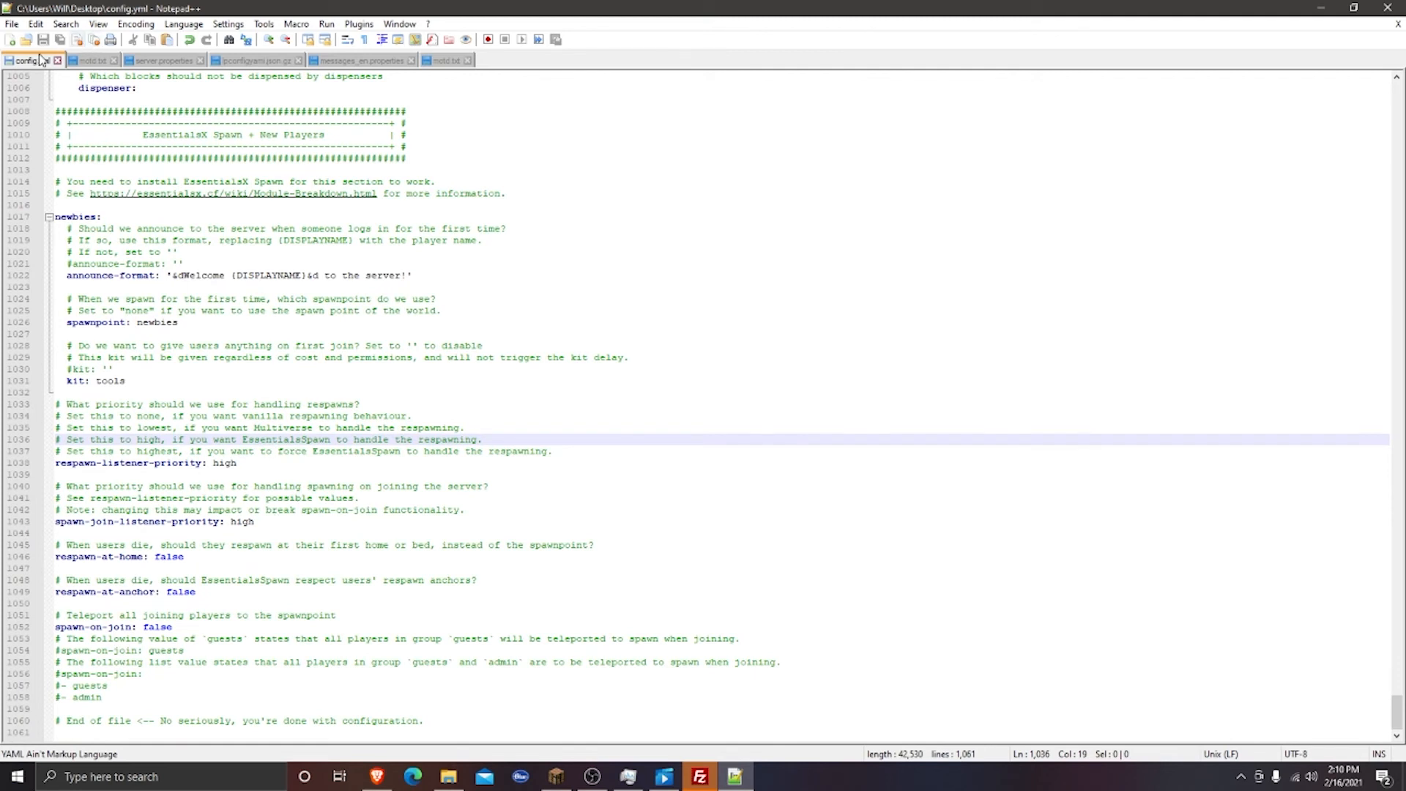
# Close the editor and upload config.yml from the desktop to /plugins/Essentials in FileZilla, overwriting the existing file
pyautogui.click(1389, 10)
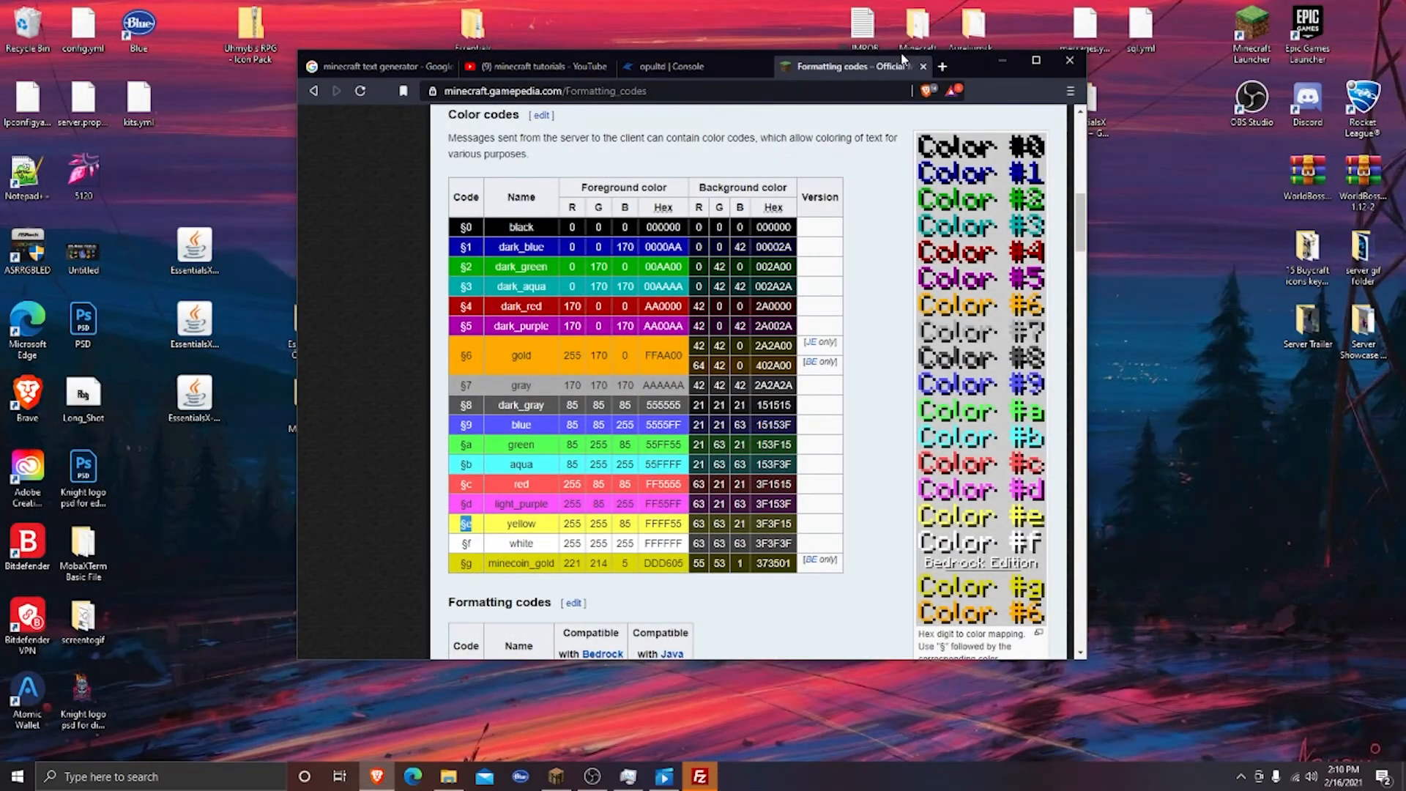
pyautogui.click(1000, 63)
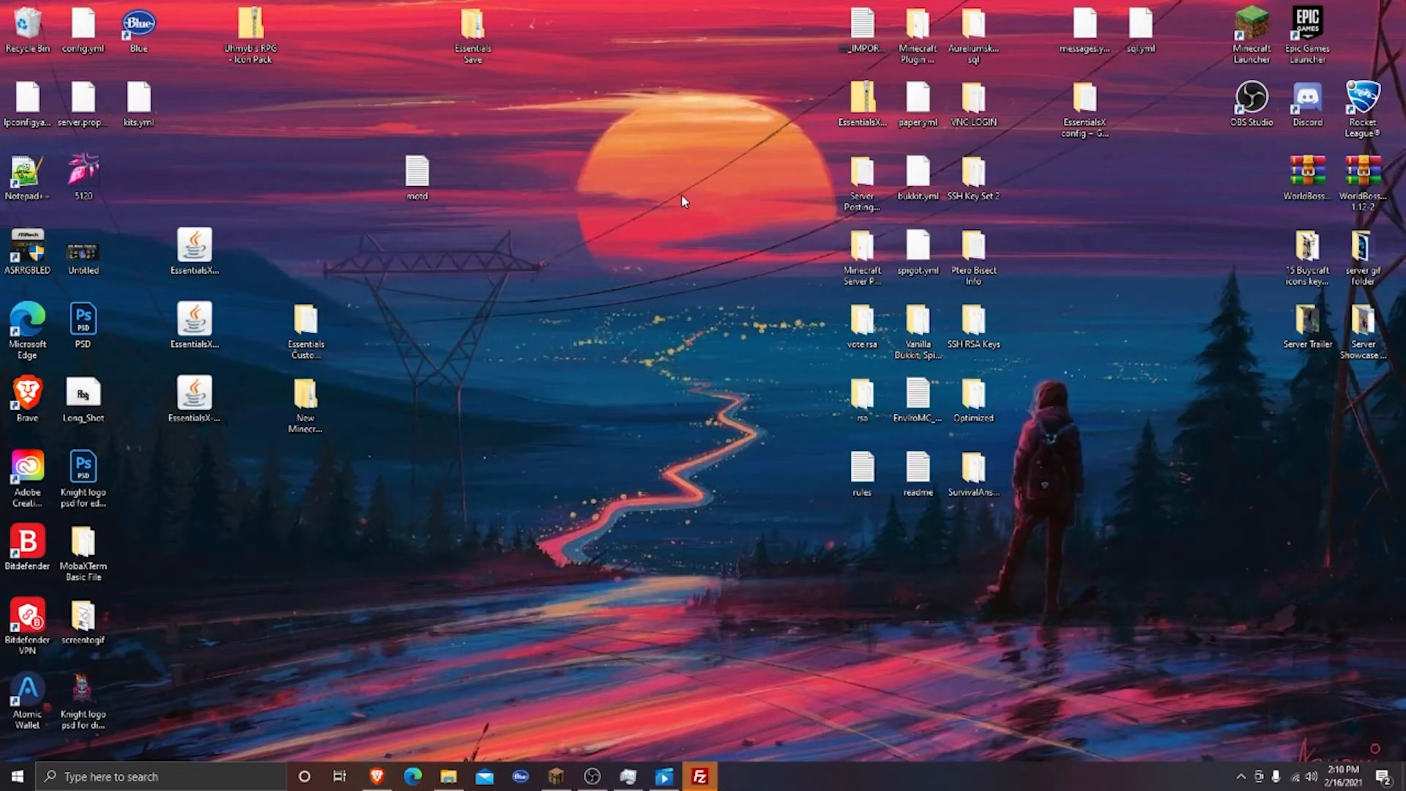
pyautogui.click(701, 776)
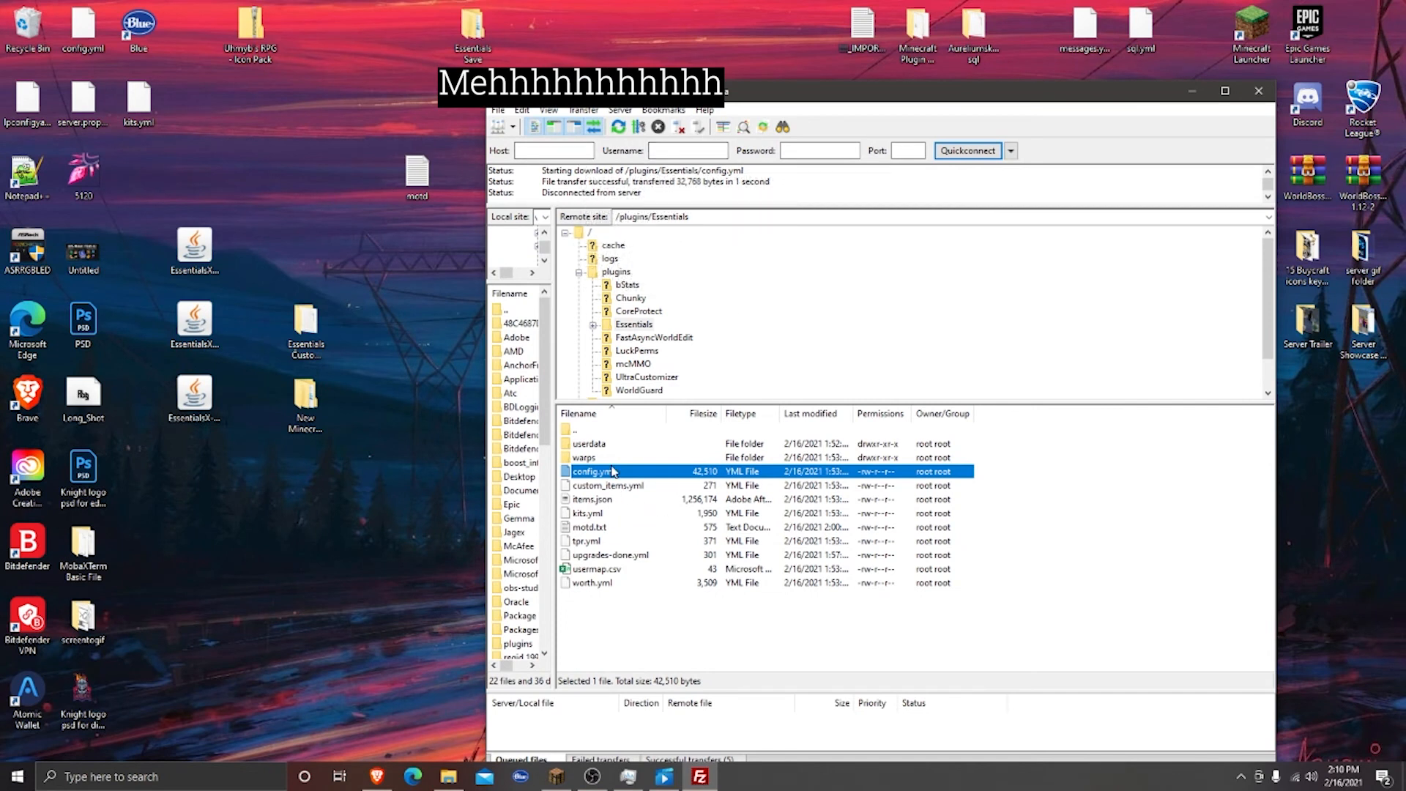
pyautogui.moveTo(86, 41); pyautogui.dragTo(656, 479)
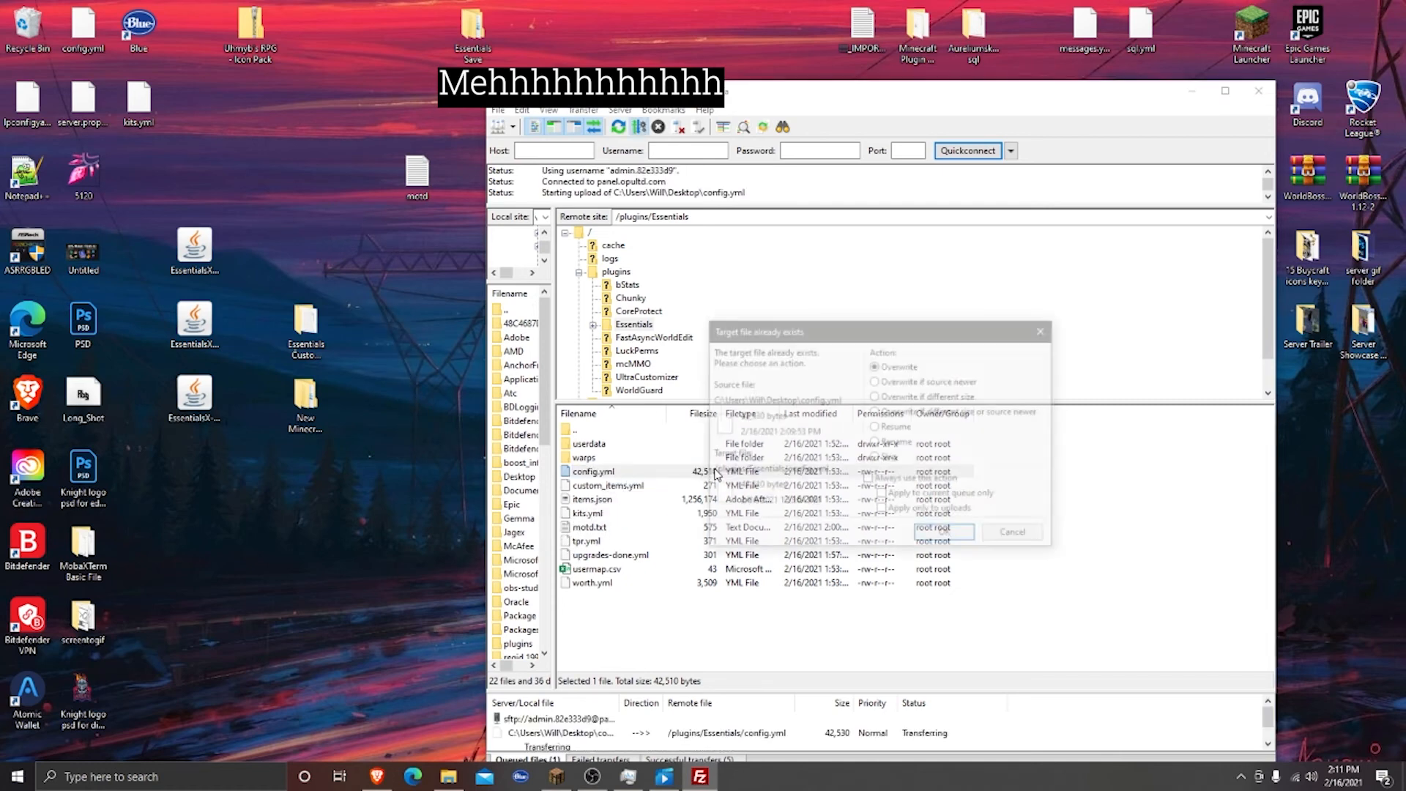
pyautogui.click(919, 537)
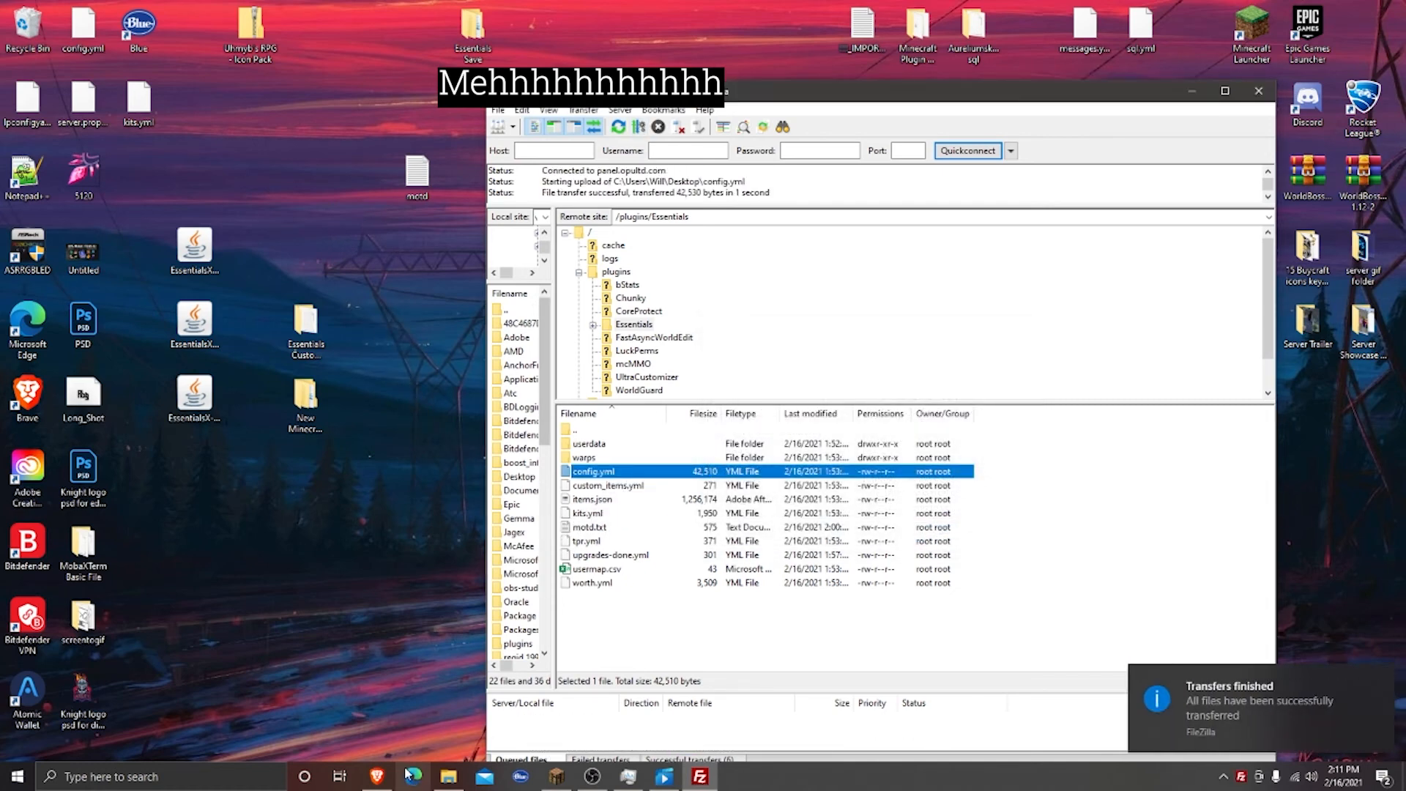
# Switch to the Pterodactyl console in the browser, restart the server, and watch its startup output and resource graphs
pyautogui.click(376, 776)
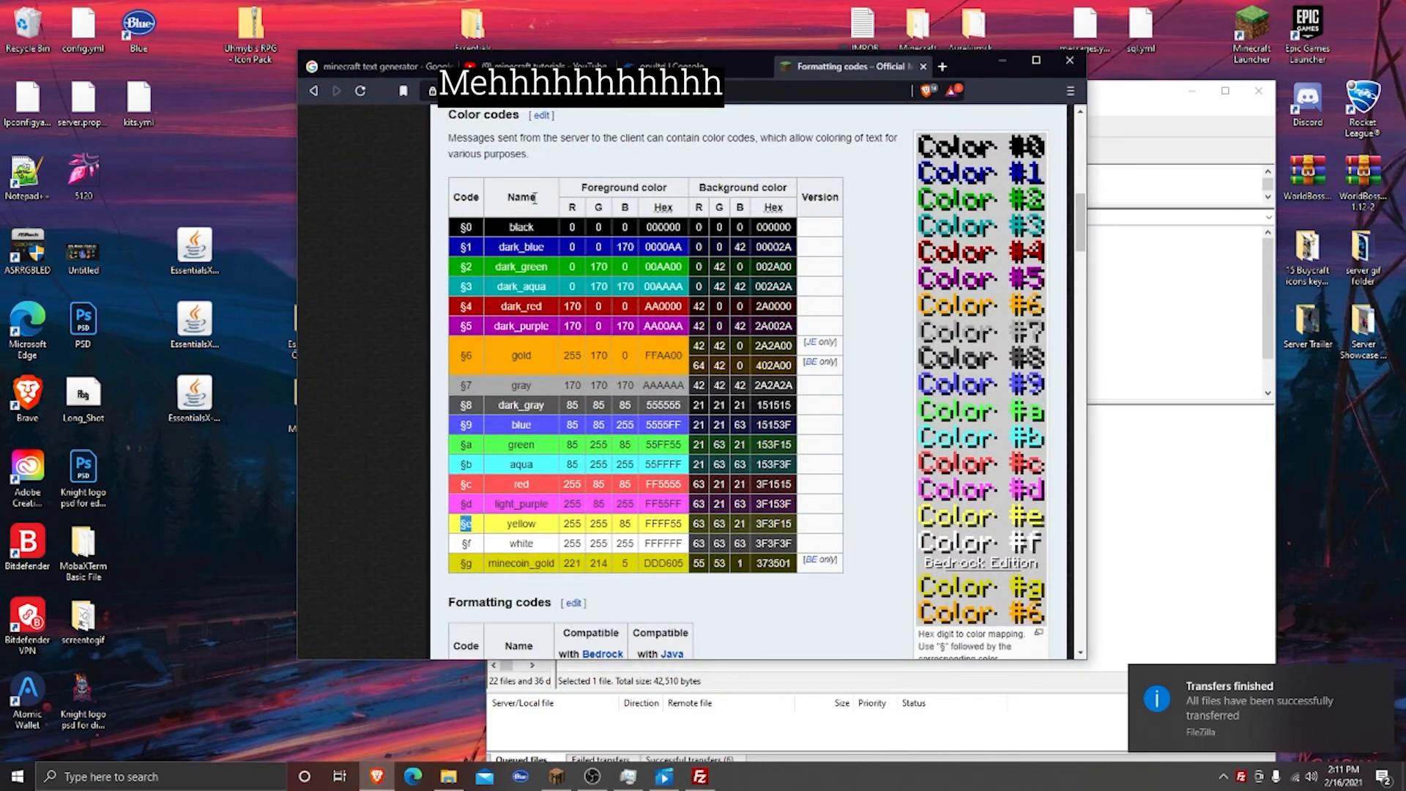
pyautogui.click(659, 66)
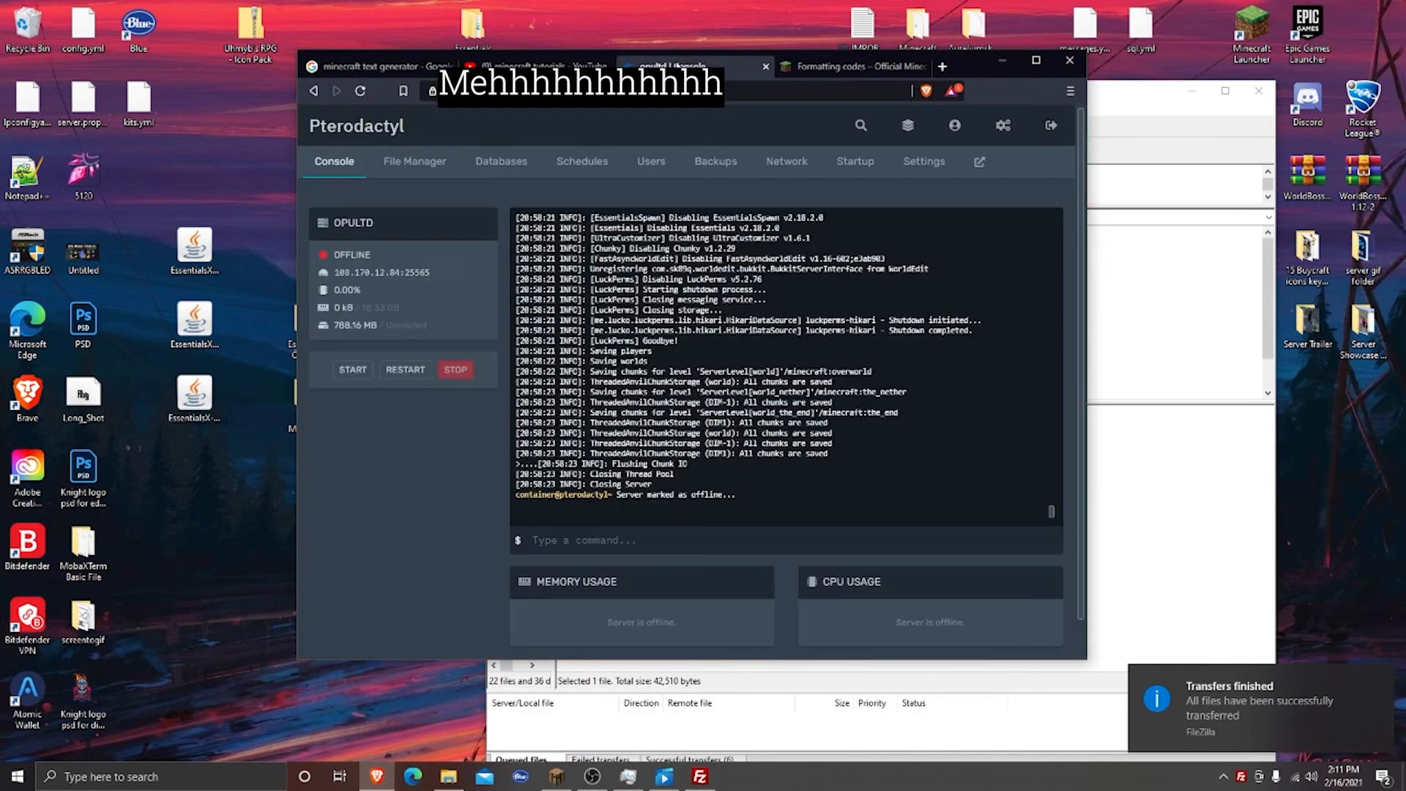
pyautogui.click(405, 369)
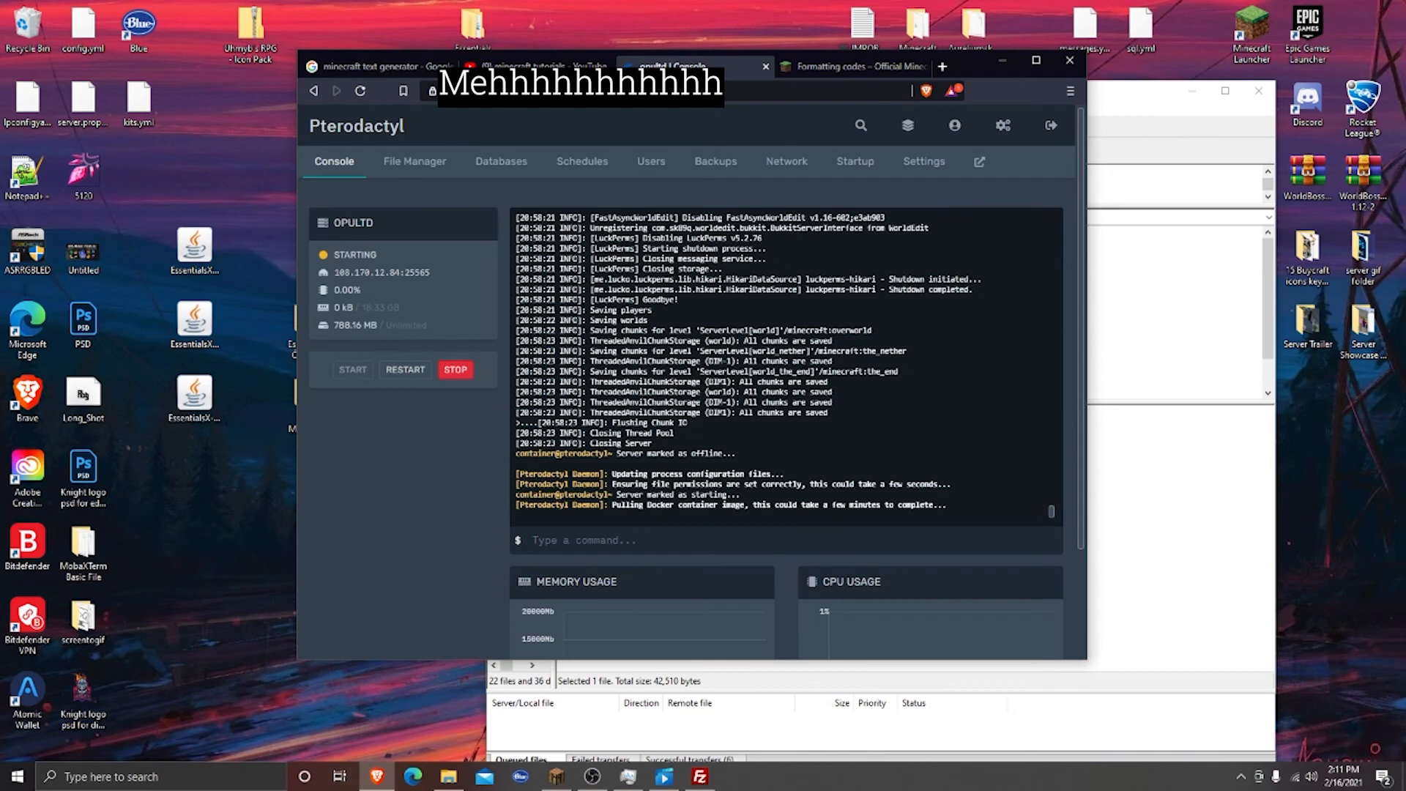
pyautogui.scroll(-1, 414, 374)
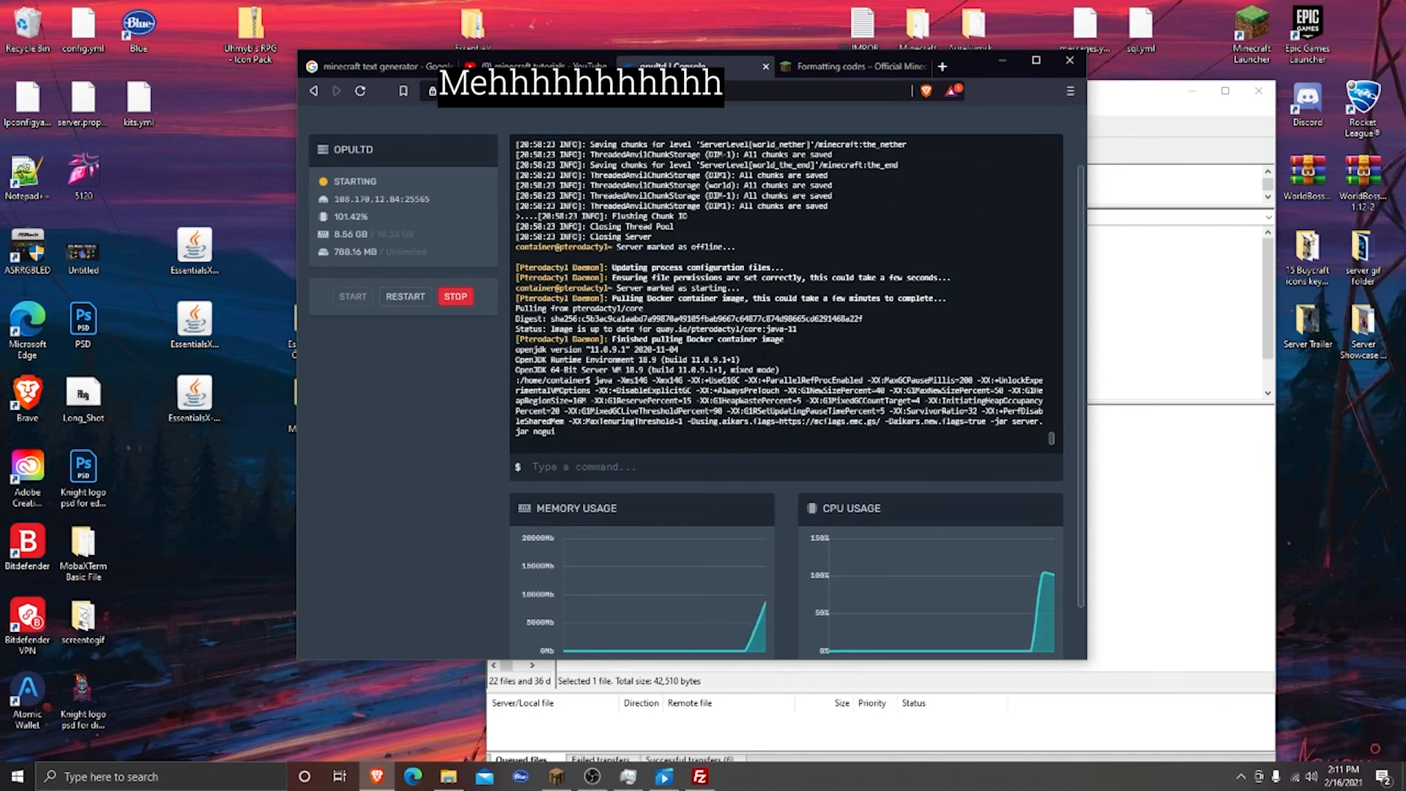
pyautogui.scroll(-1, 688, 381)
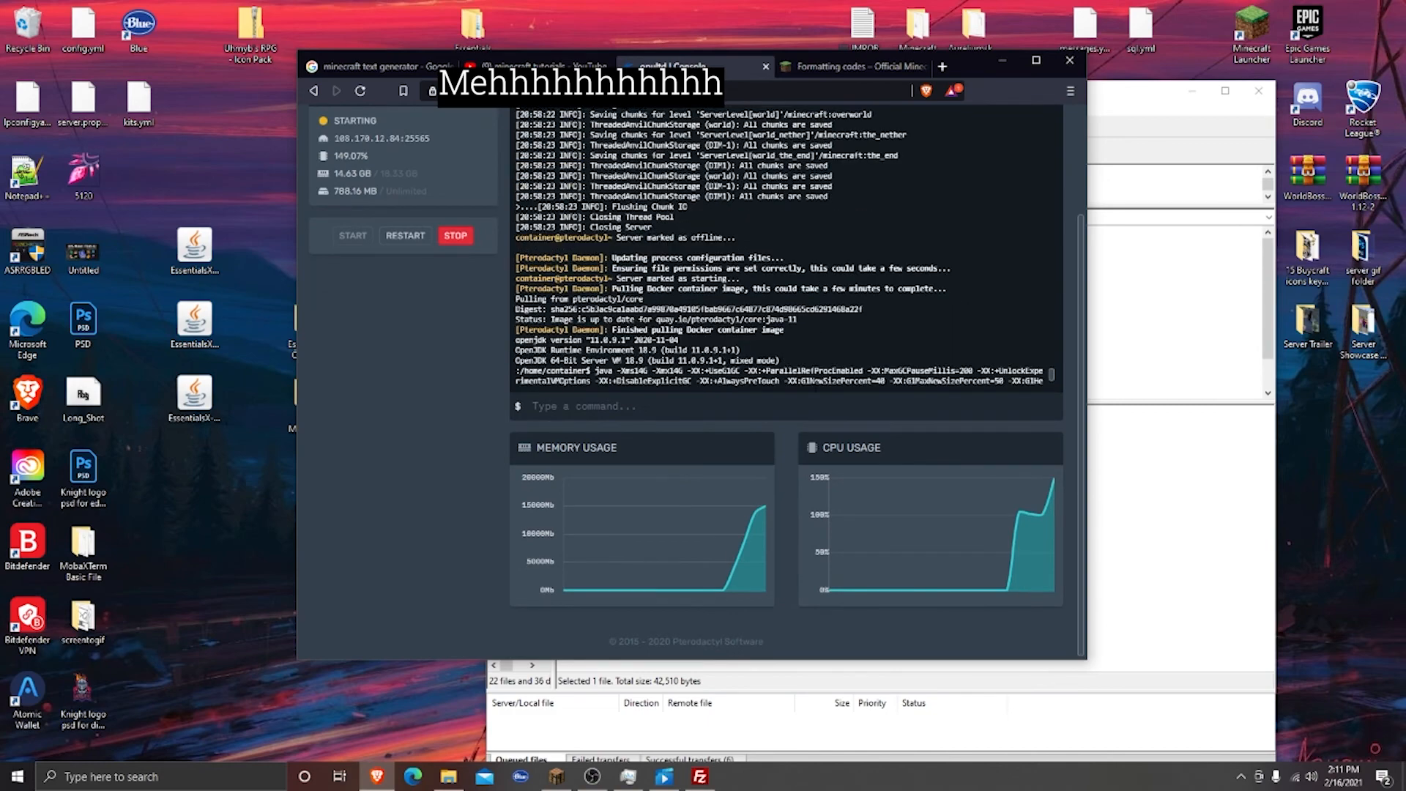
pyautogui.scroll(1, 486, 372)
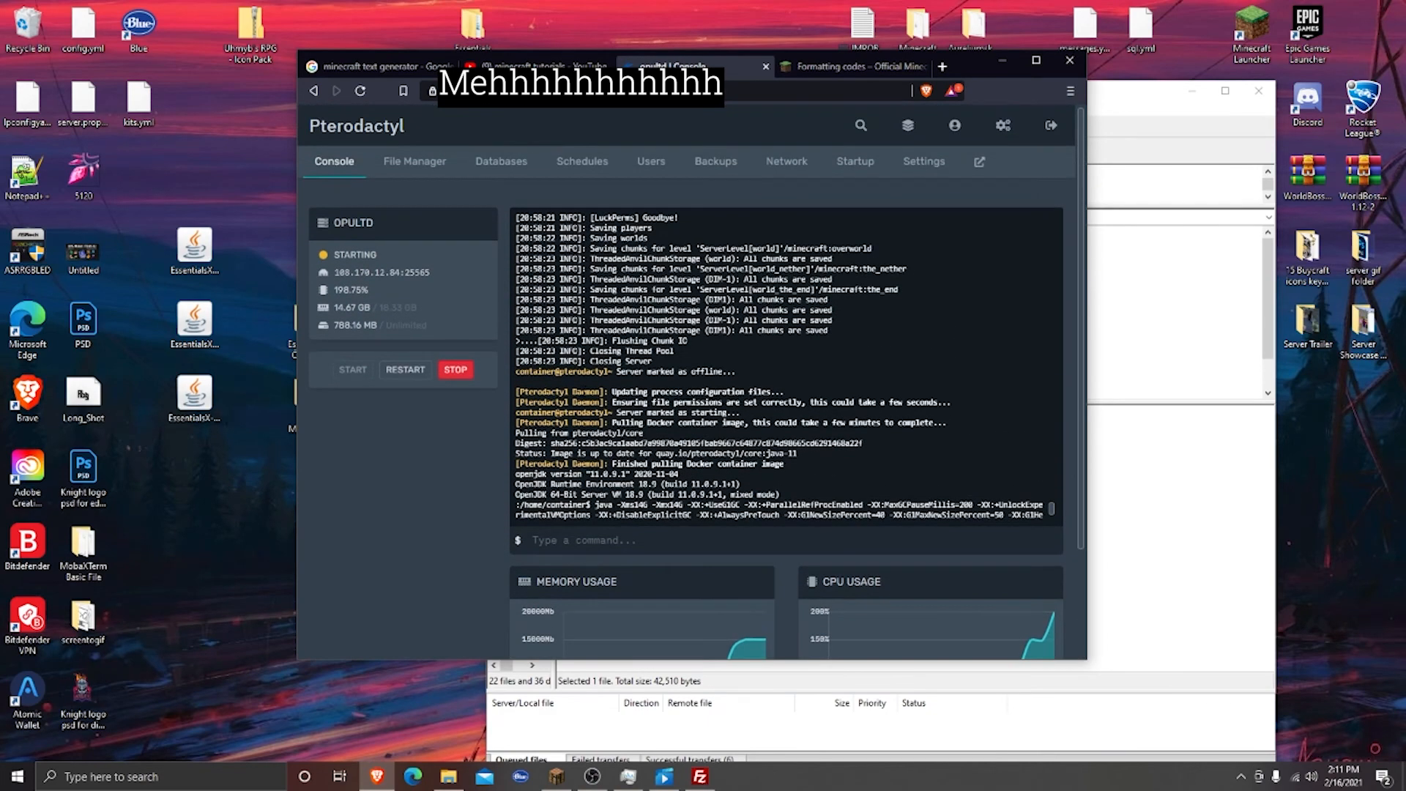
pyautogui.scroll(-1, 485, 372)
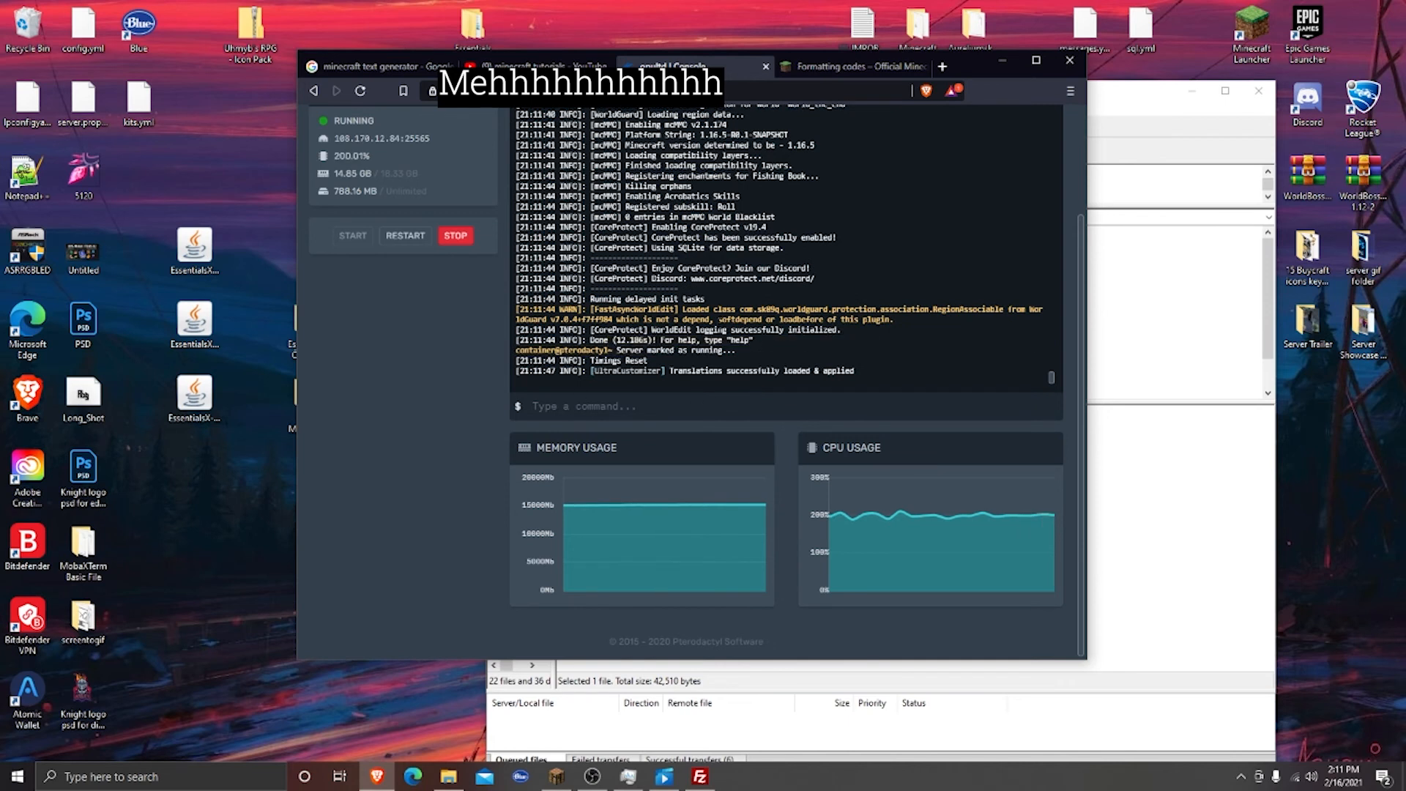
# Switch to Minecraft, refresh the multiplayer server list, and join the last server in the list
pyautogui.click(558, 778)
pyautogui.click(754, 734)
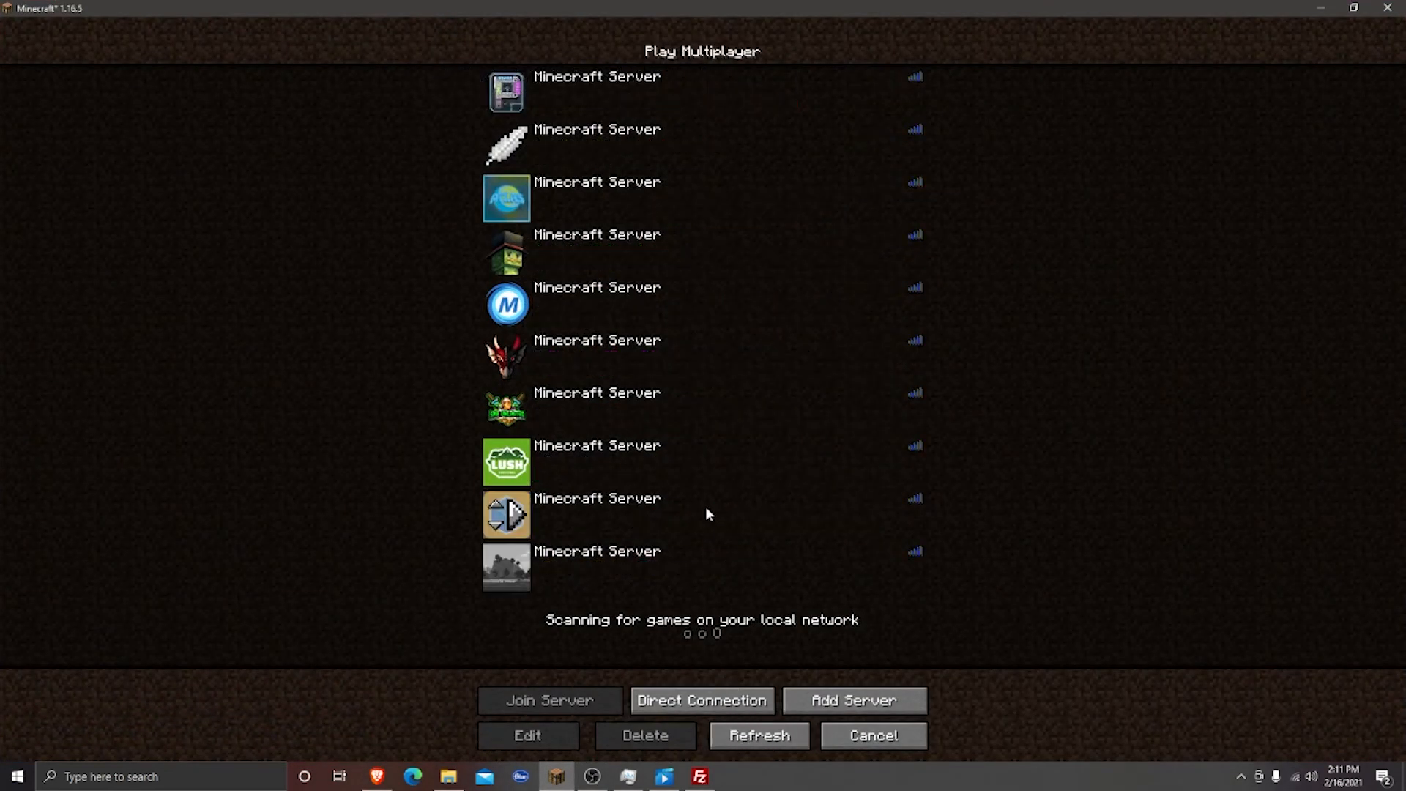
pyautogui.click(703, 561)
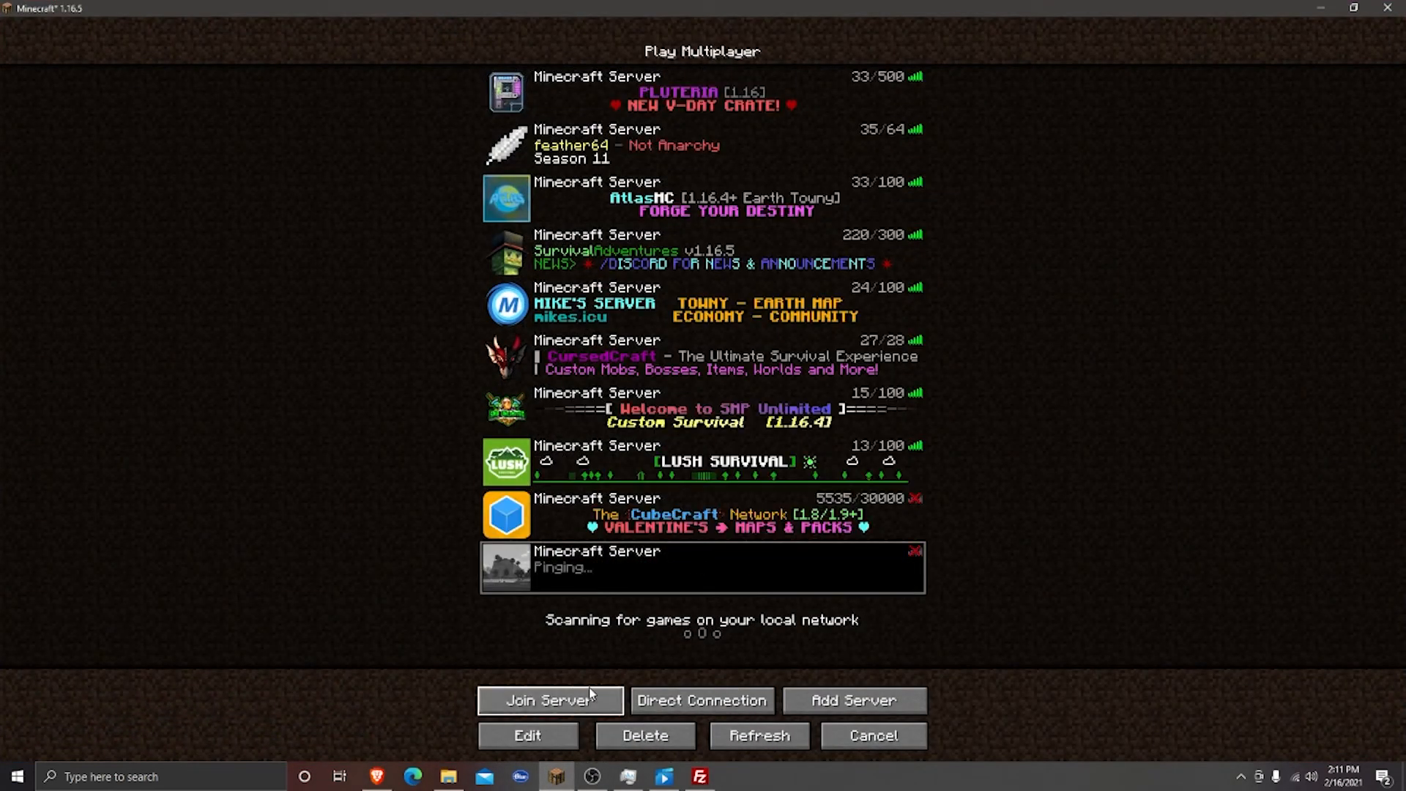
pyautogui.click(615, 699)
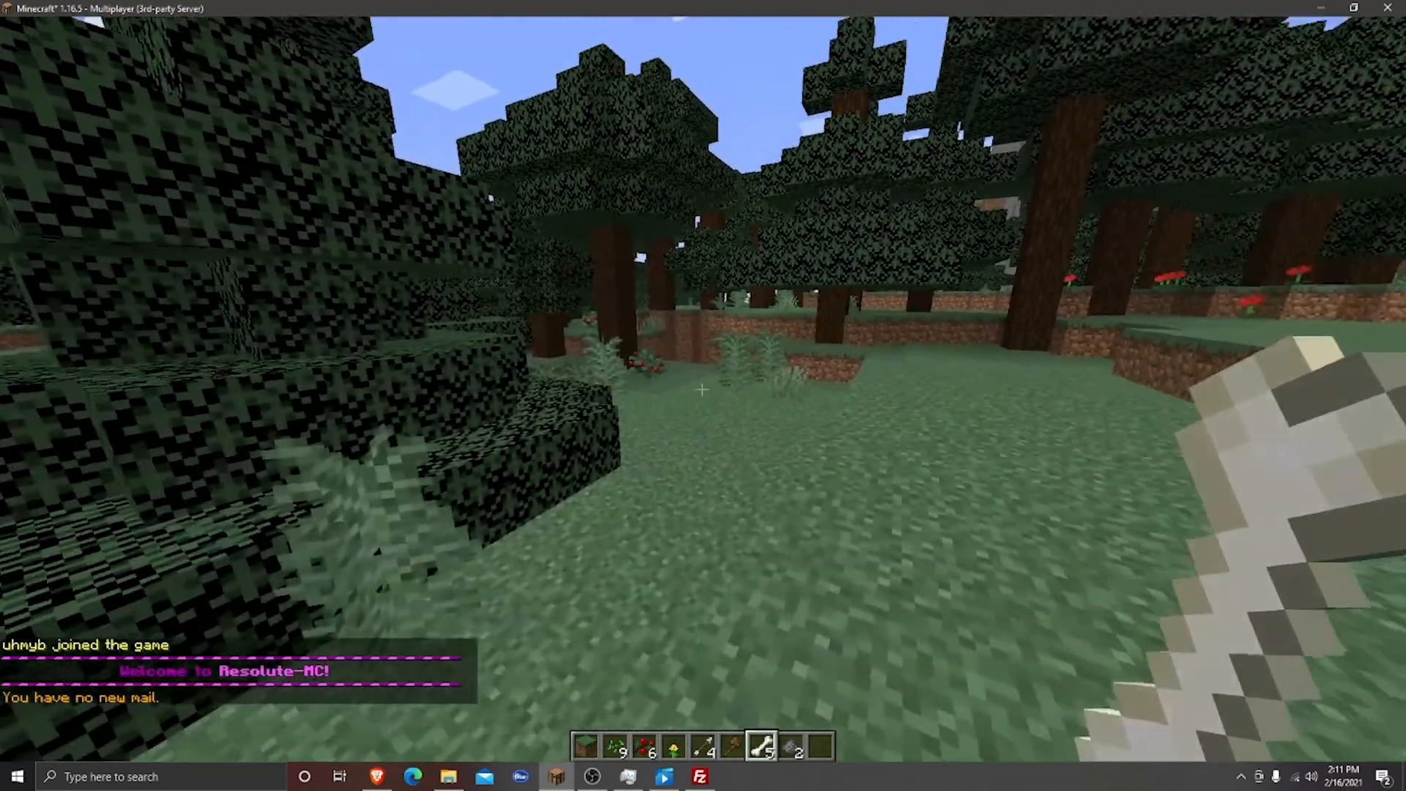
# Send the message "test" in the server chat to check the operator name color
pyautogui.press('t')
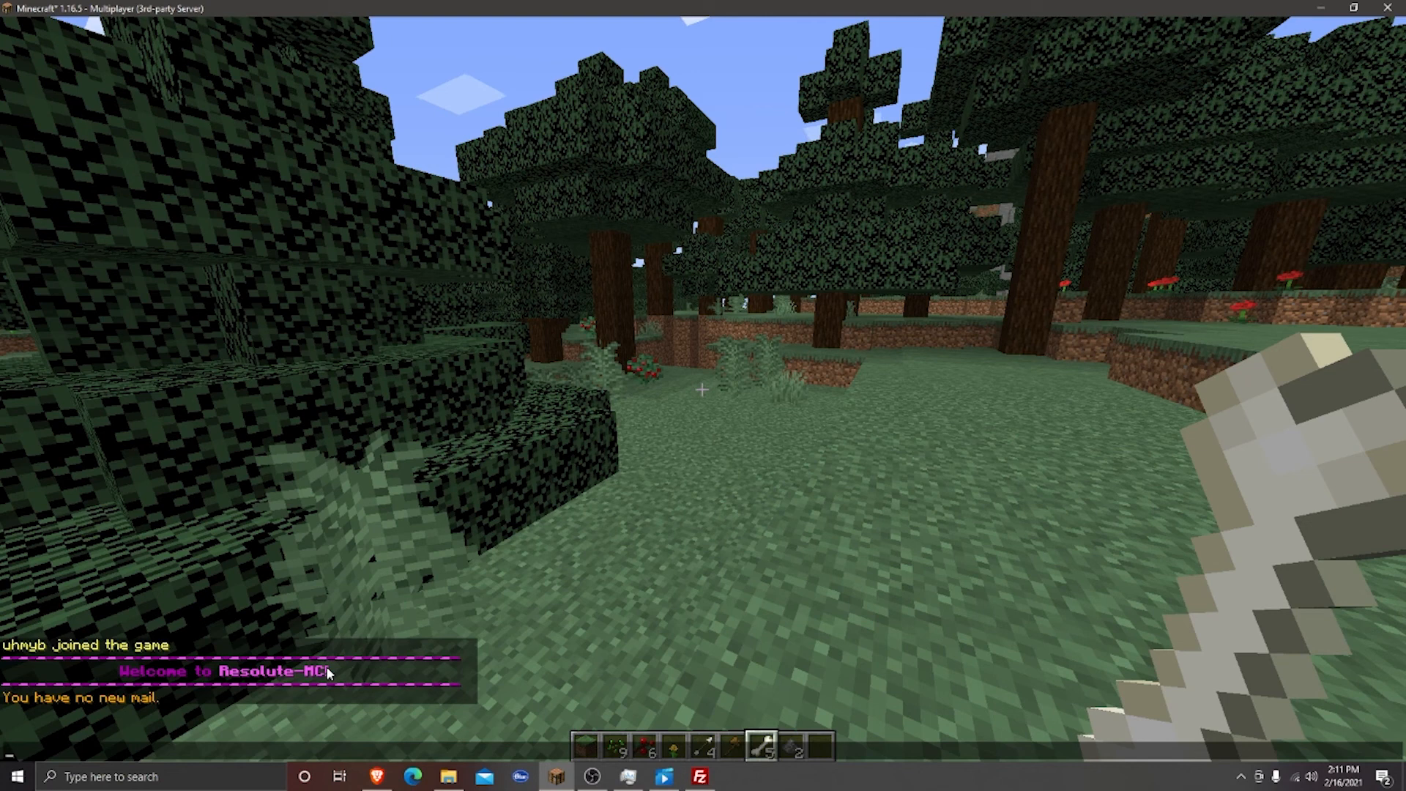
pyautogui.write('test')
pyautogui.press('Return')
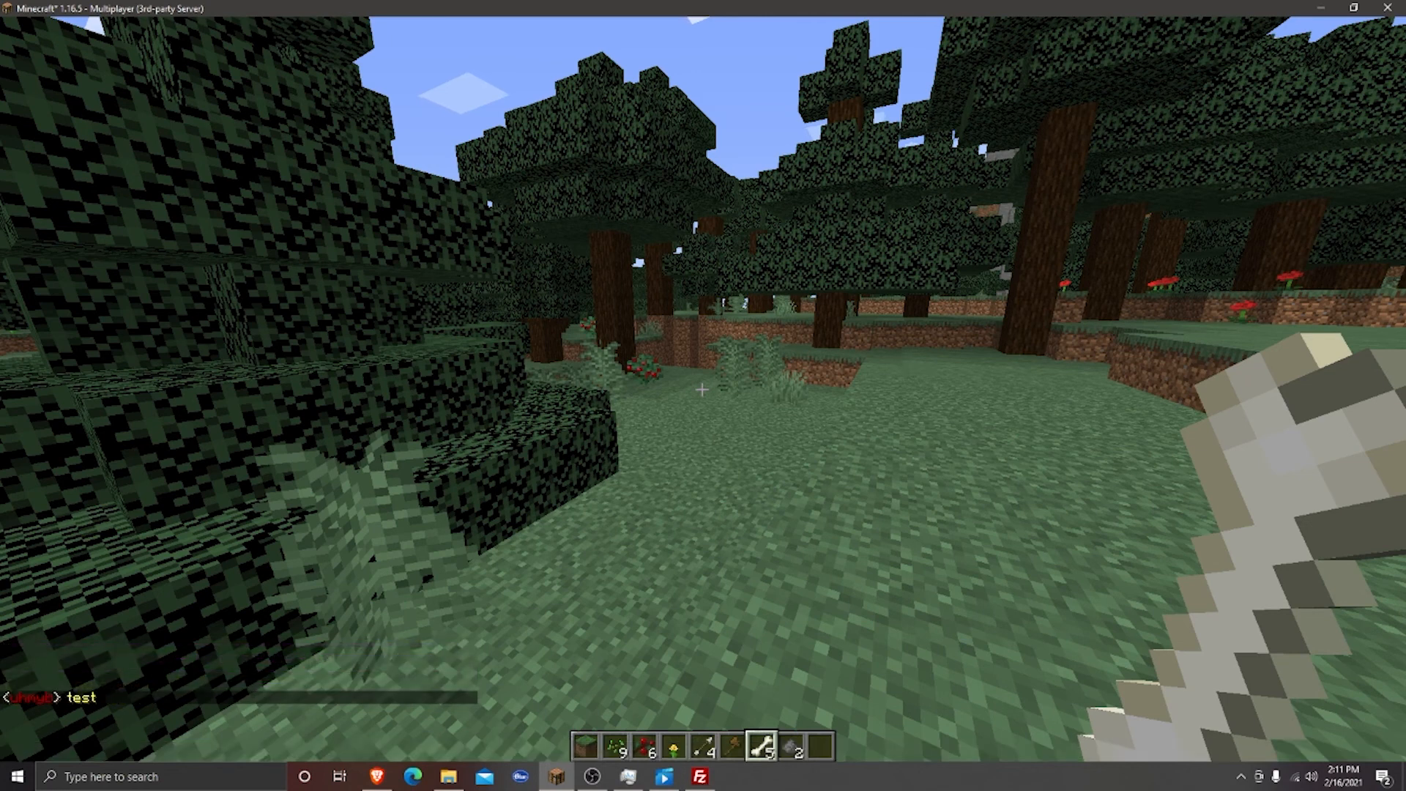
# Remove operator status from the own player with /deop and send the chat message "l" to compare the name color
pyautogui.press('t')
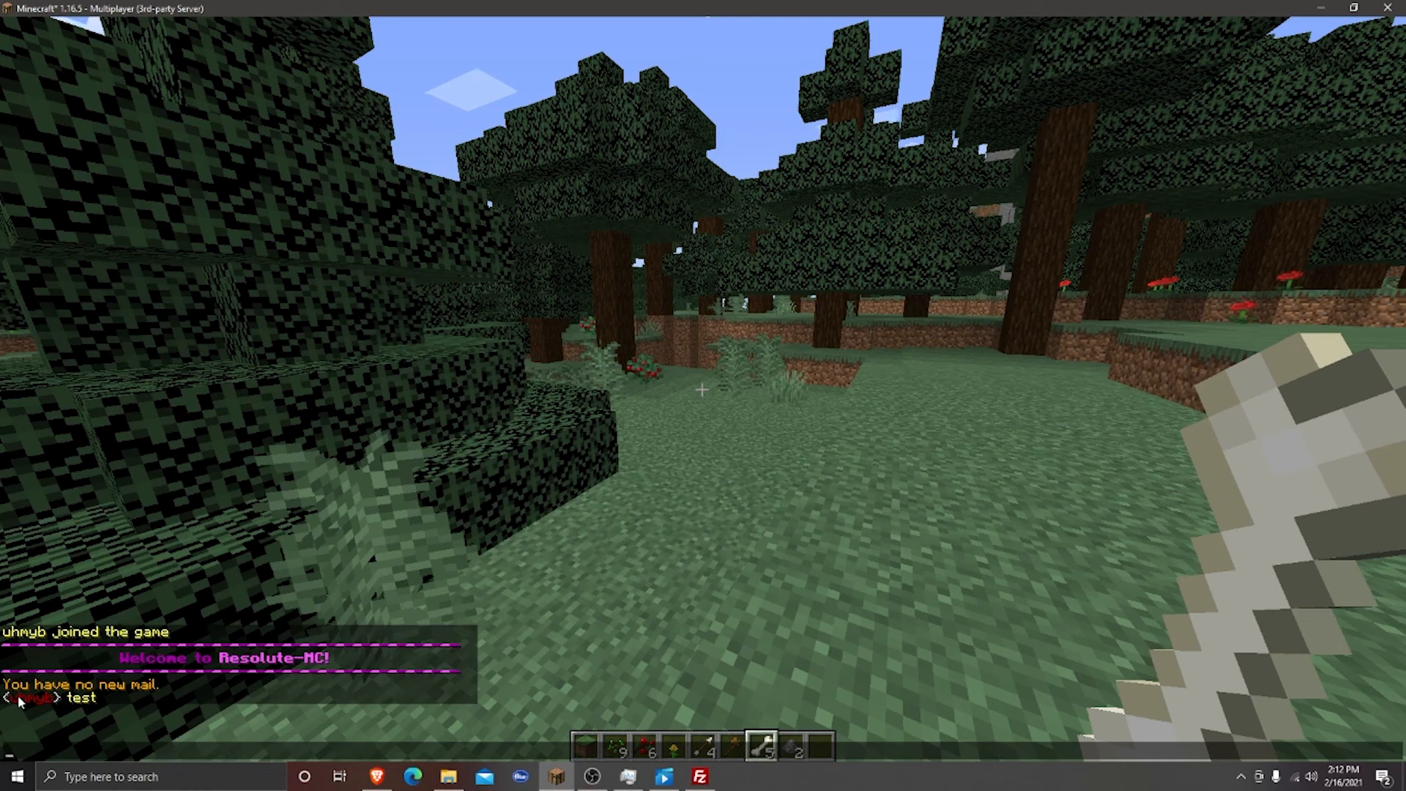
pyautogui.write('/deop uhmyb')
pyautogui.press('Tab')
pyautogui.press('Return')
pyautogui.write('tl')
pyautogui.press('Return')
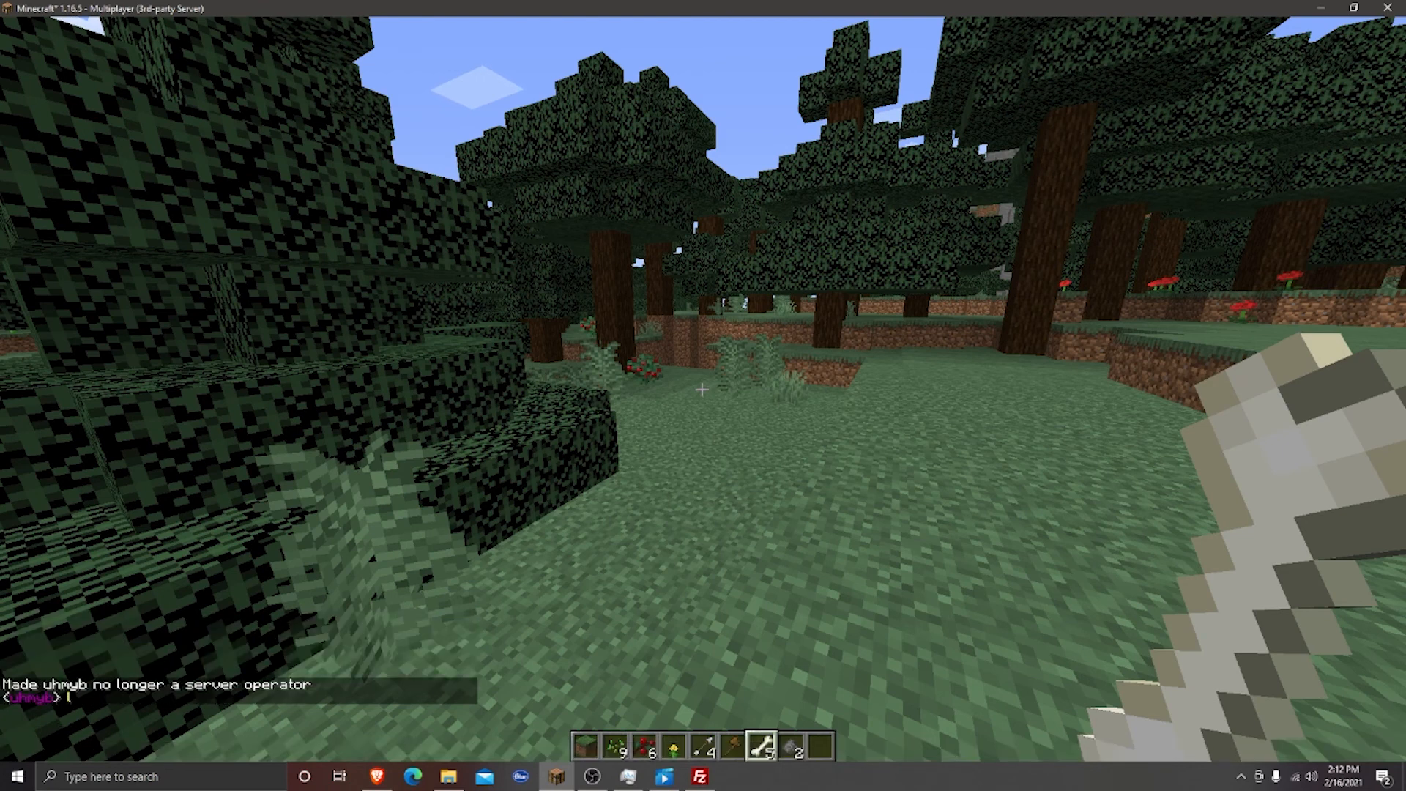
pyautogui.press('t')
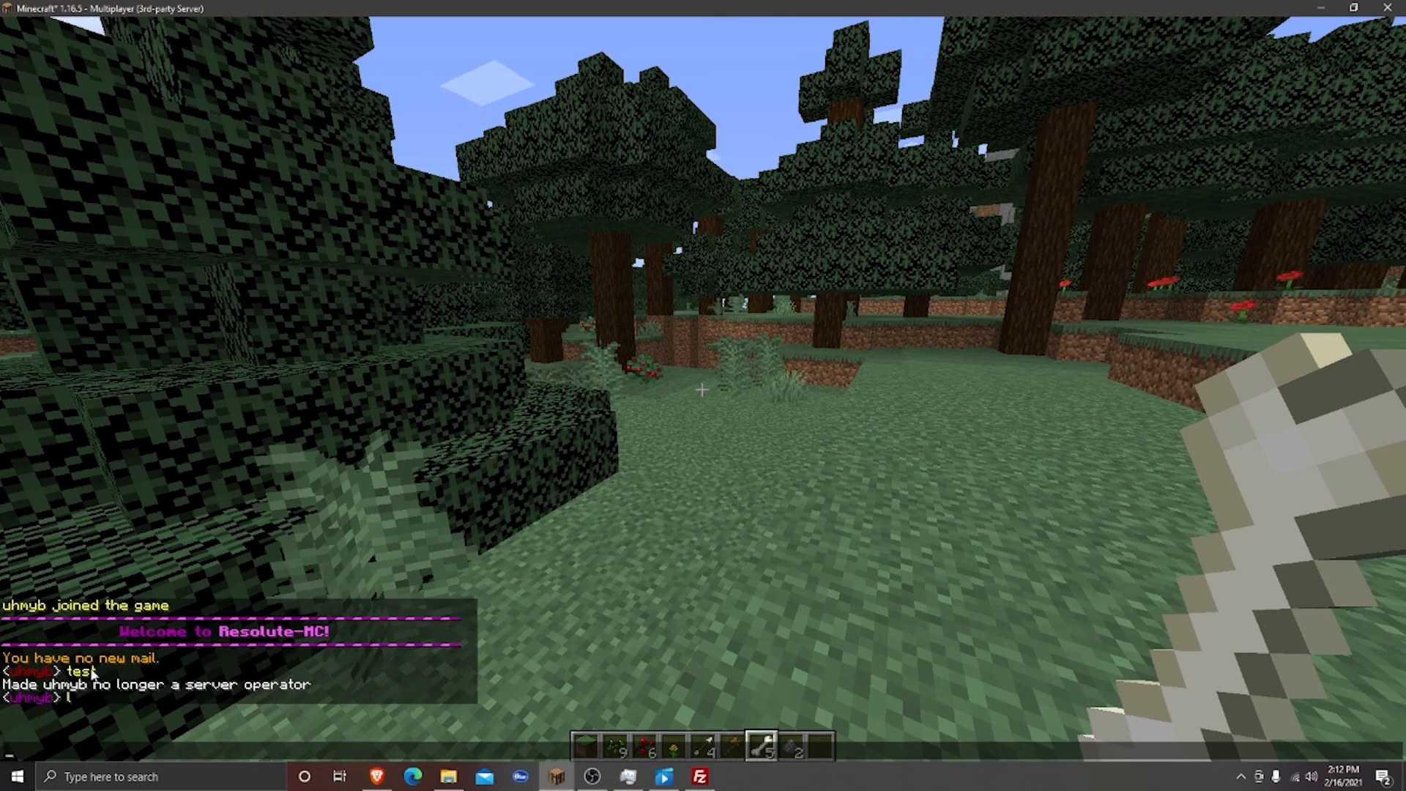
pyautogui.press('Escape')
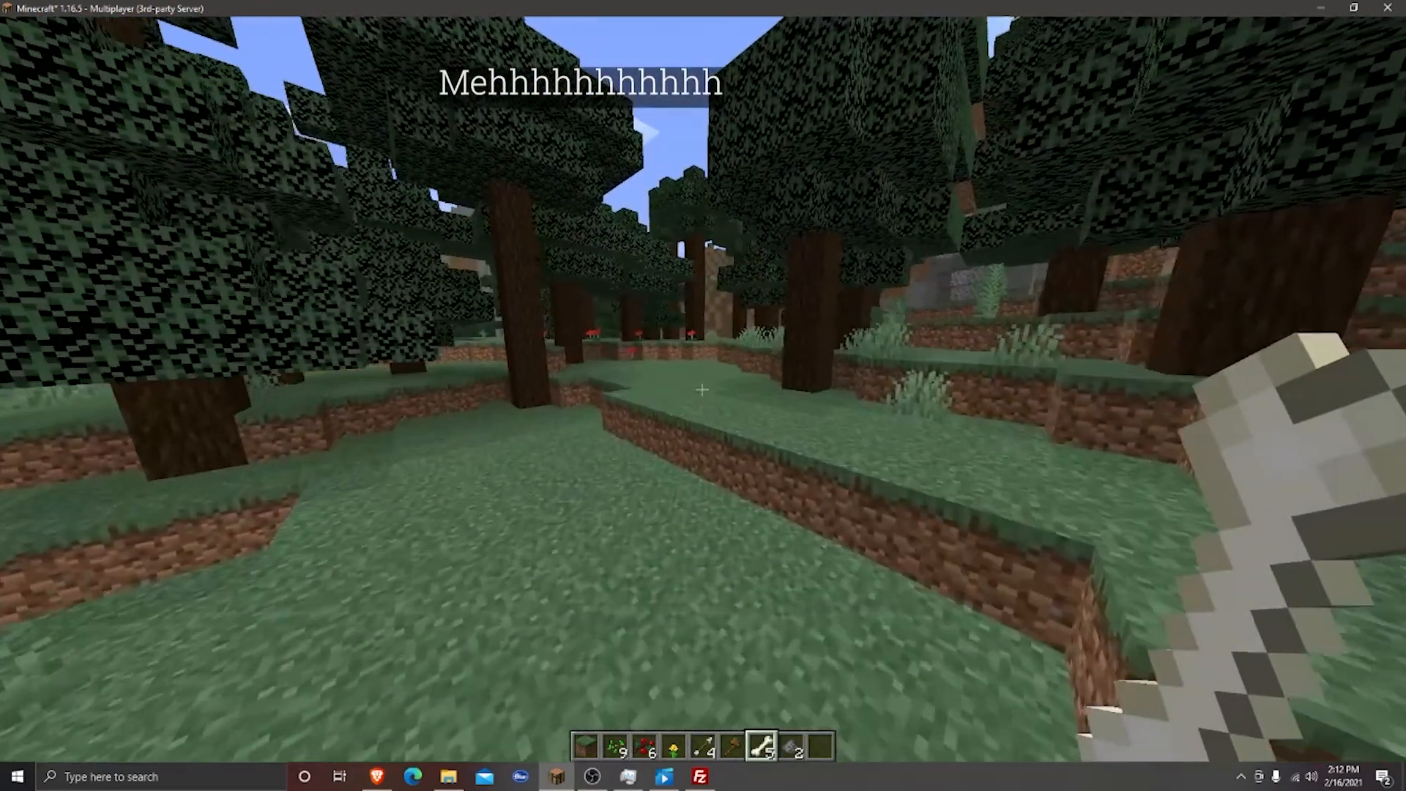
# Switch to the Pterodactyl console in the browser and grant the own player operator status with the op command
pyautogui.press('e')
pyautogui.click(376, 776)
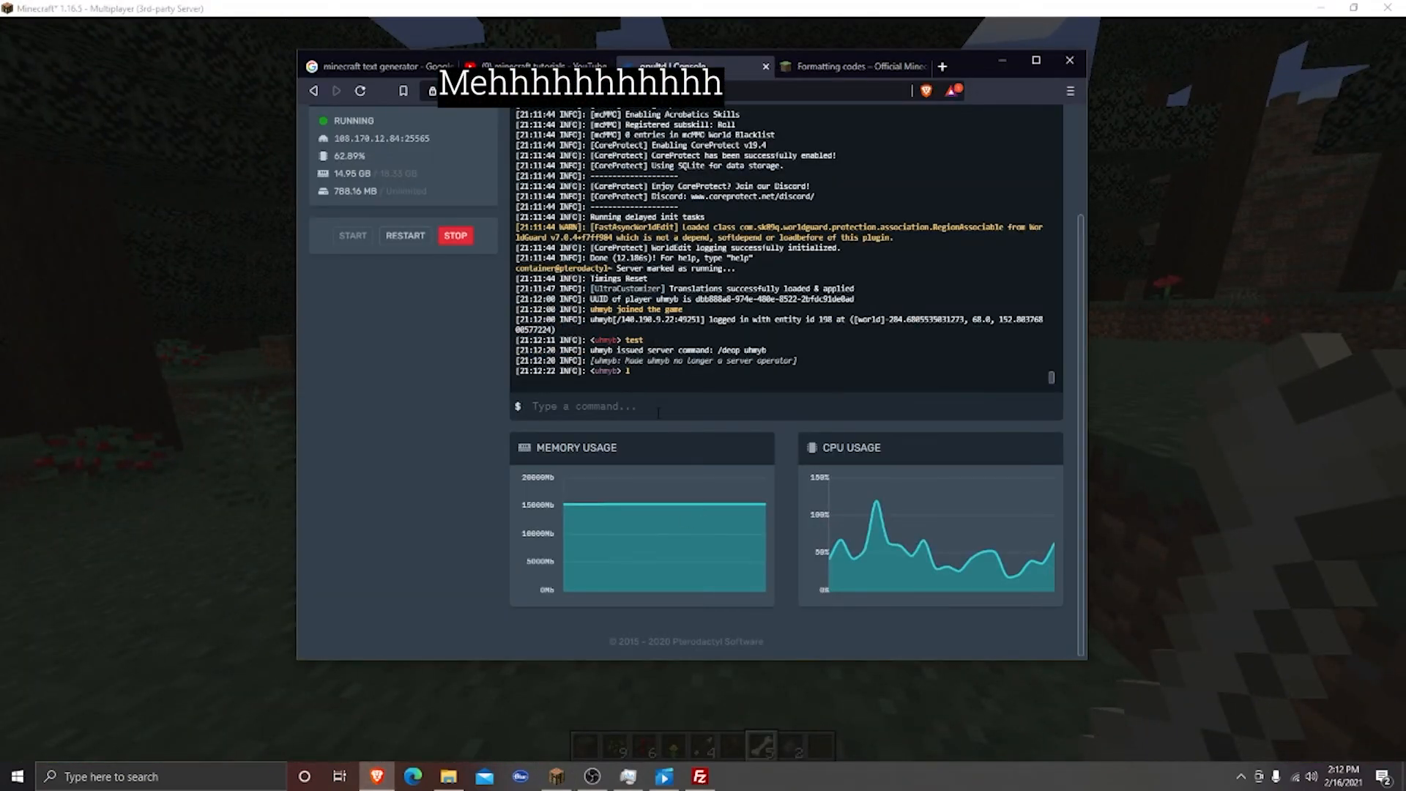
pyautogui.click(657, 412)
pyautogui.write('op ')
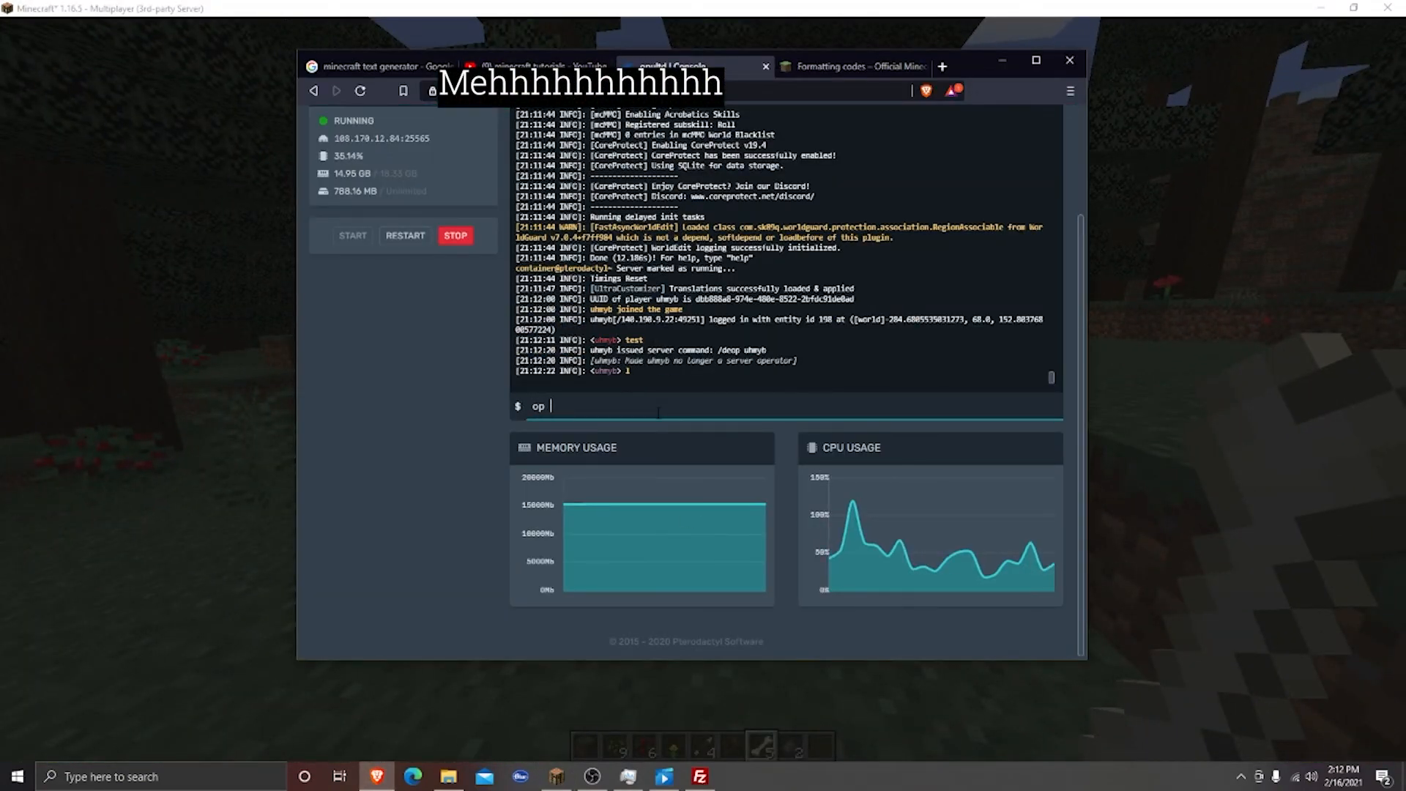
pyautogui.write('uhmyb')
pyautogui.press('Return')
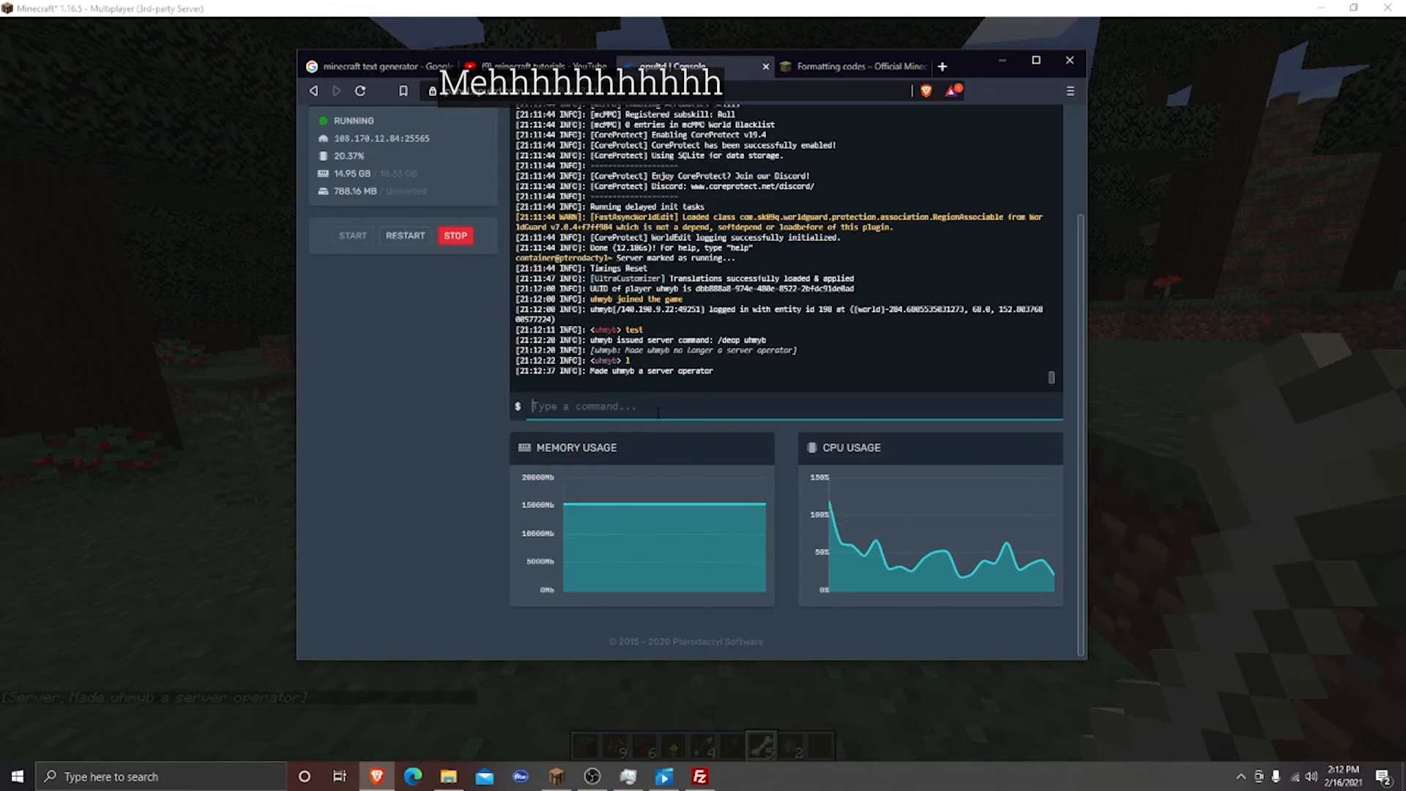
# Return to Minecraft and set the server spawn at the current location with /setspawn
pyautogui.click(178, 403)
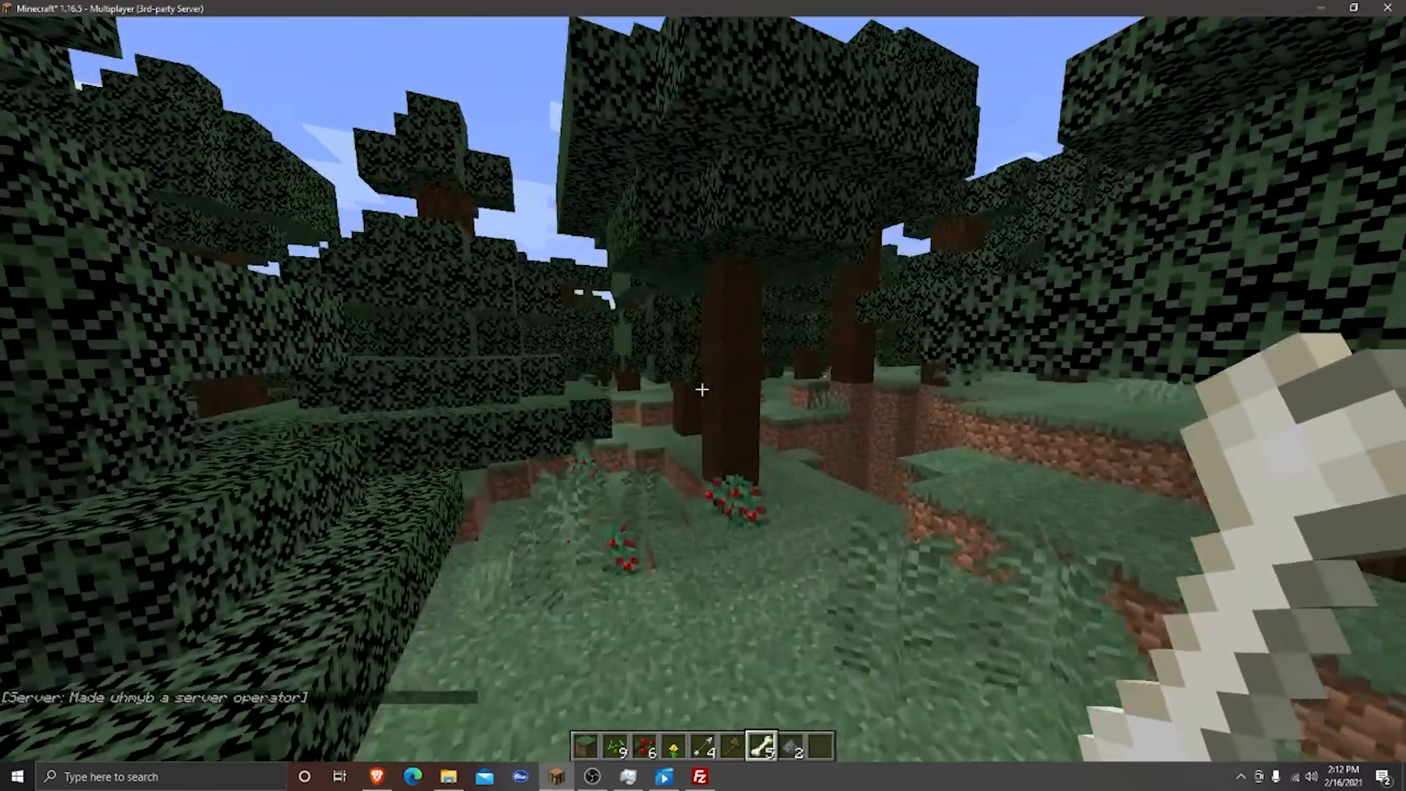
pyautogui.write('/setspa')
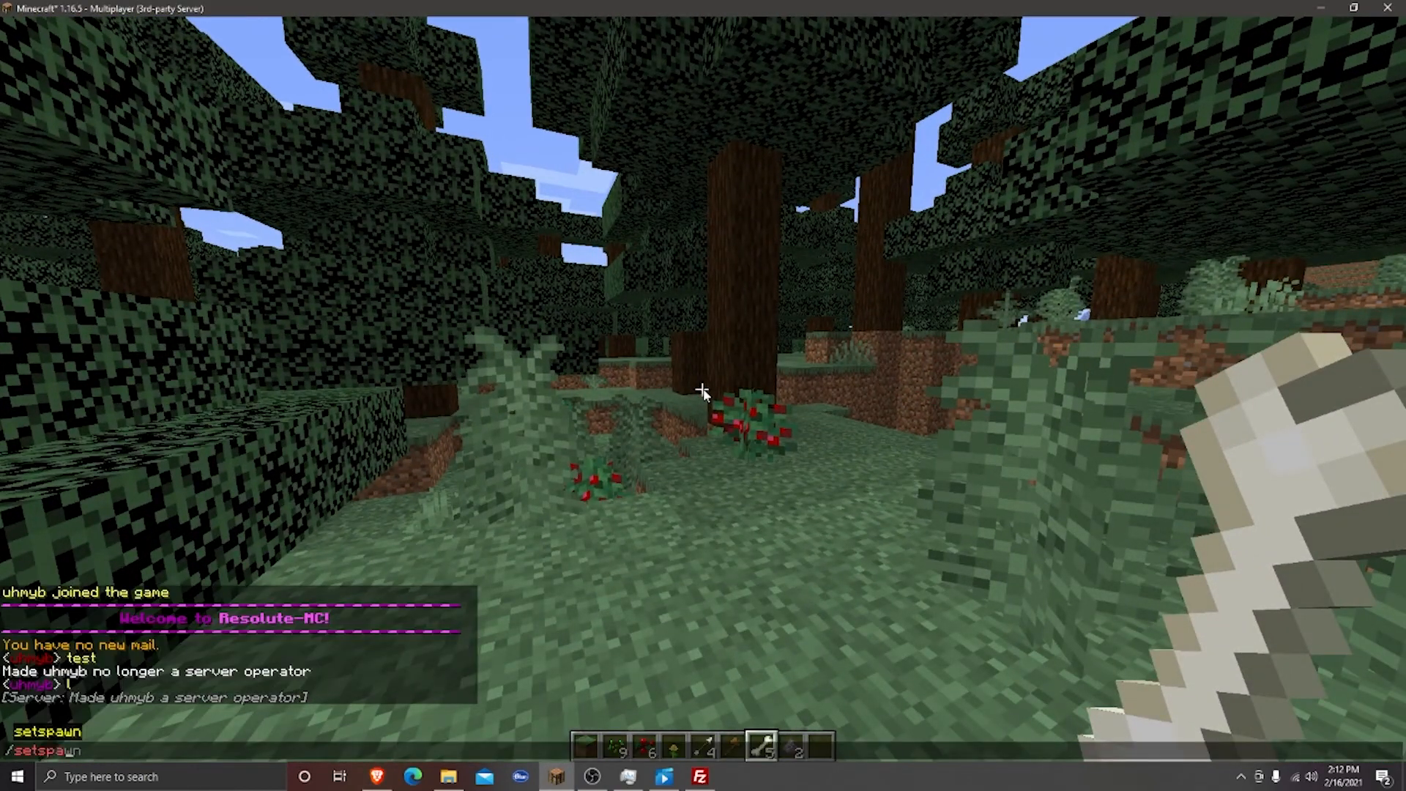
pyautogui.write('wn')
pyautogui.press('Return')
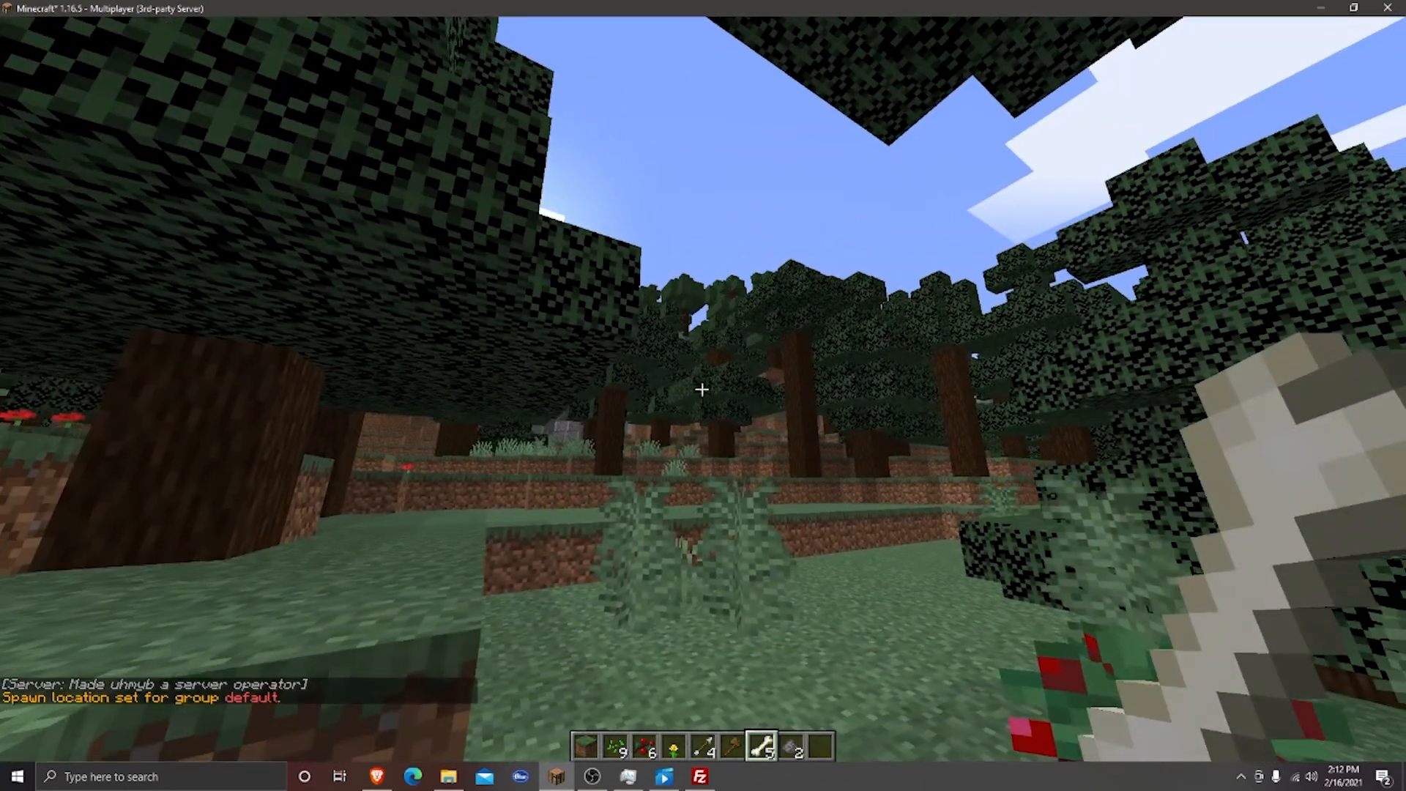
# Test teleporting to the spawn point as an operator by running /spawn twice
pyautogui.write('/s')
pyautogui.press('Tab')
pyautogui.write('pawn')
pyautogui.press('Return')
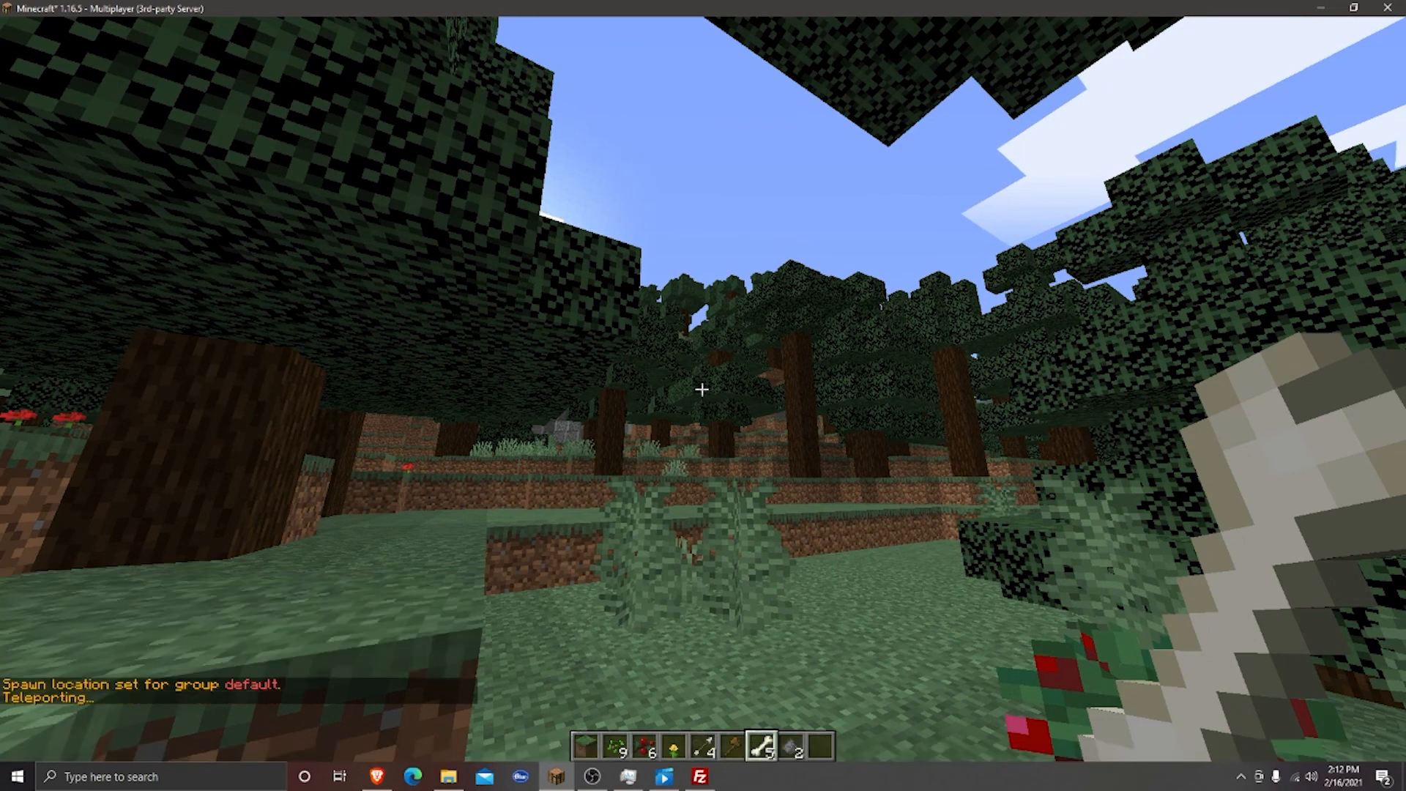
pyautogui.write('/sxp')
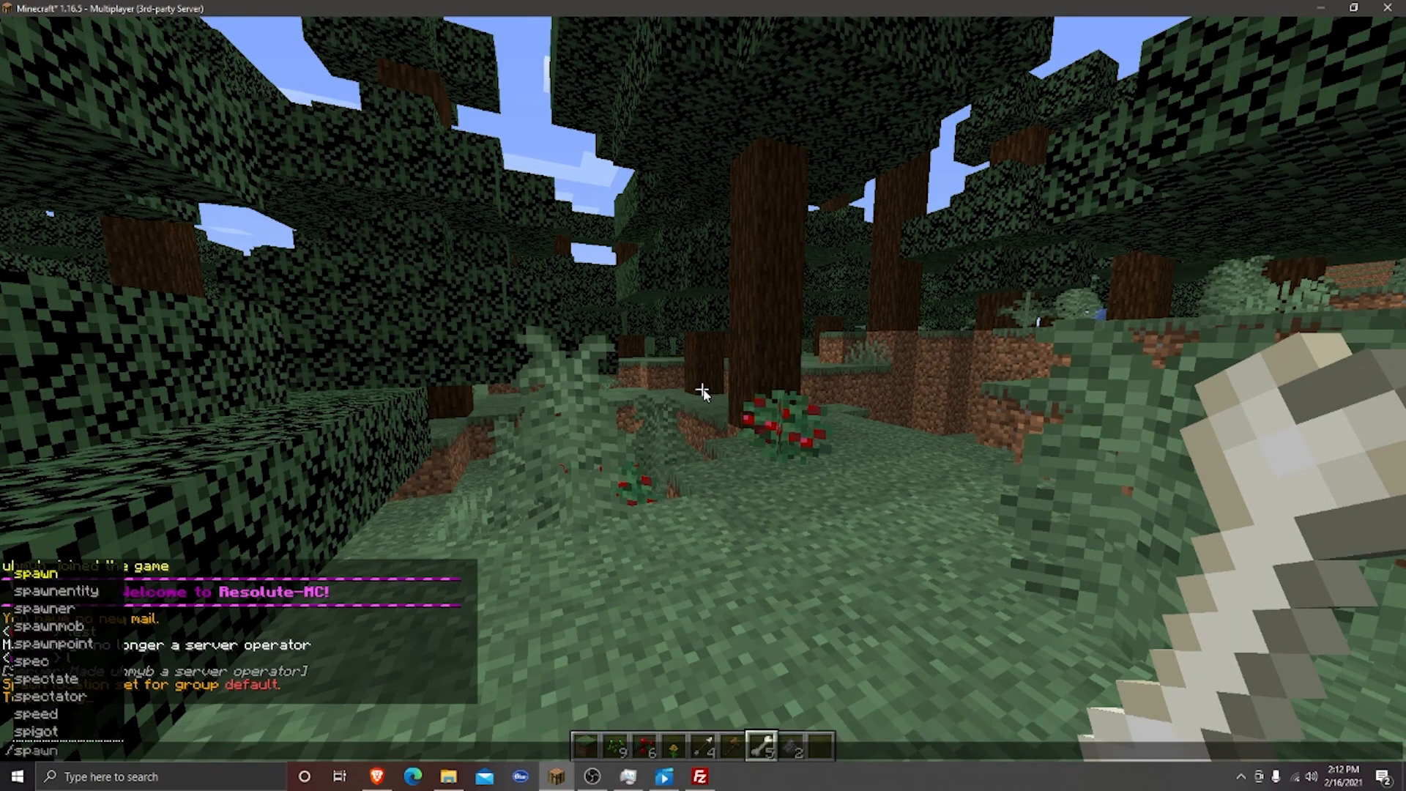
pyautogui.press('Return')
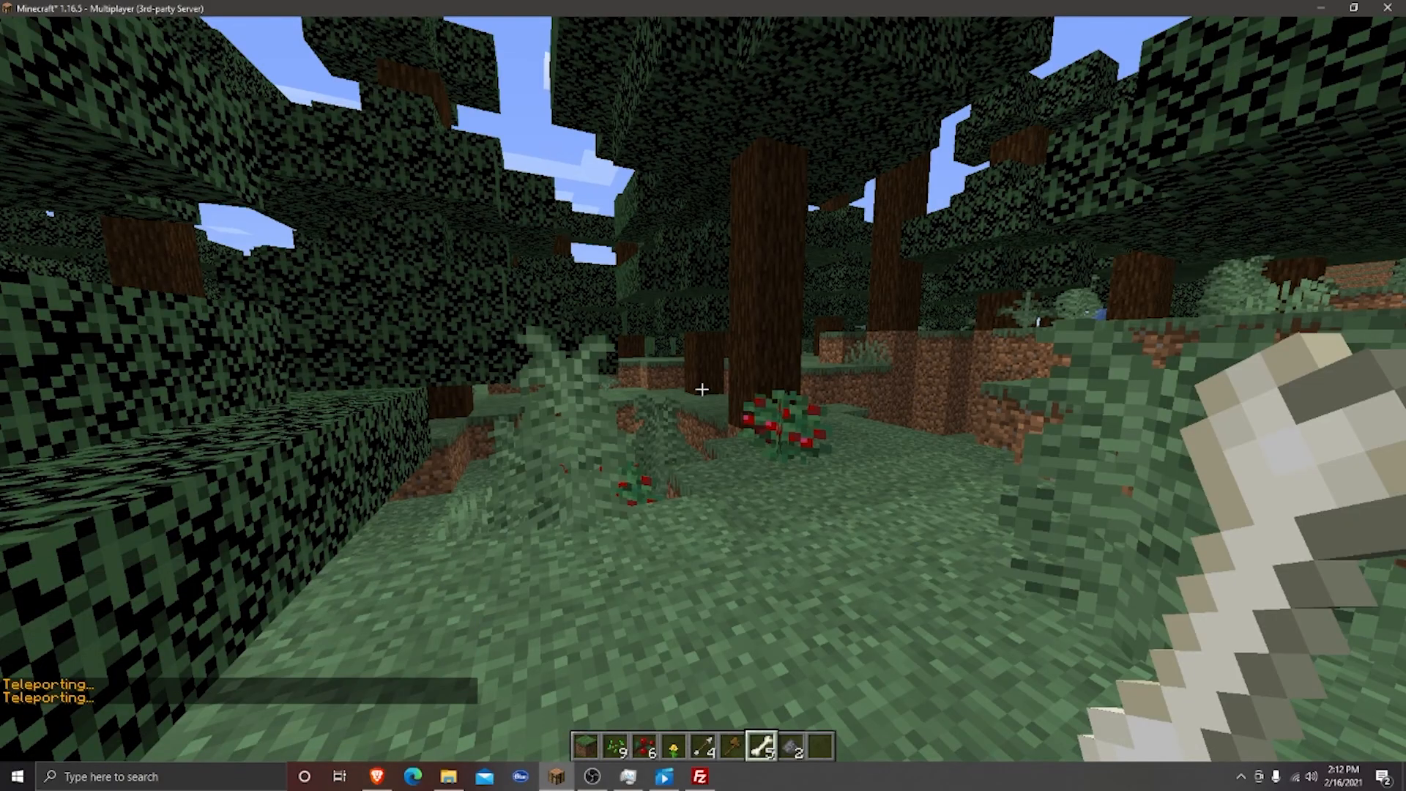
# Walk away from the spawn point and remove the own player's operator status with /deop
pyautogui.press('w')
pyautogui.press('w')
pyautogui.press('w')
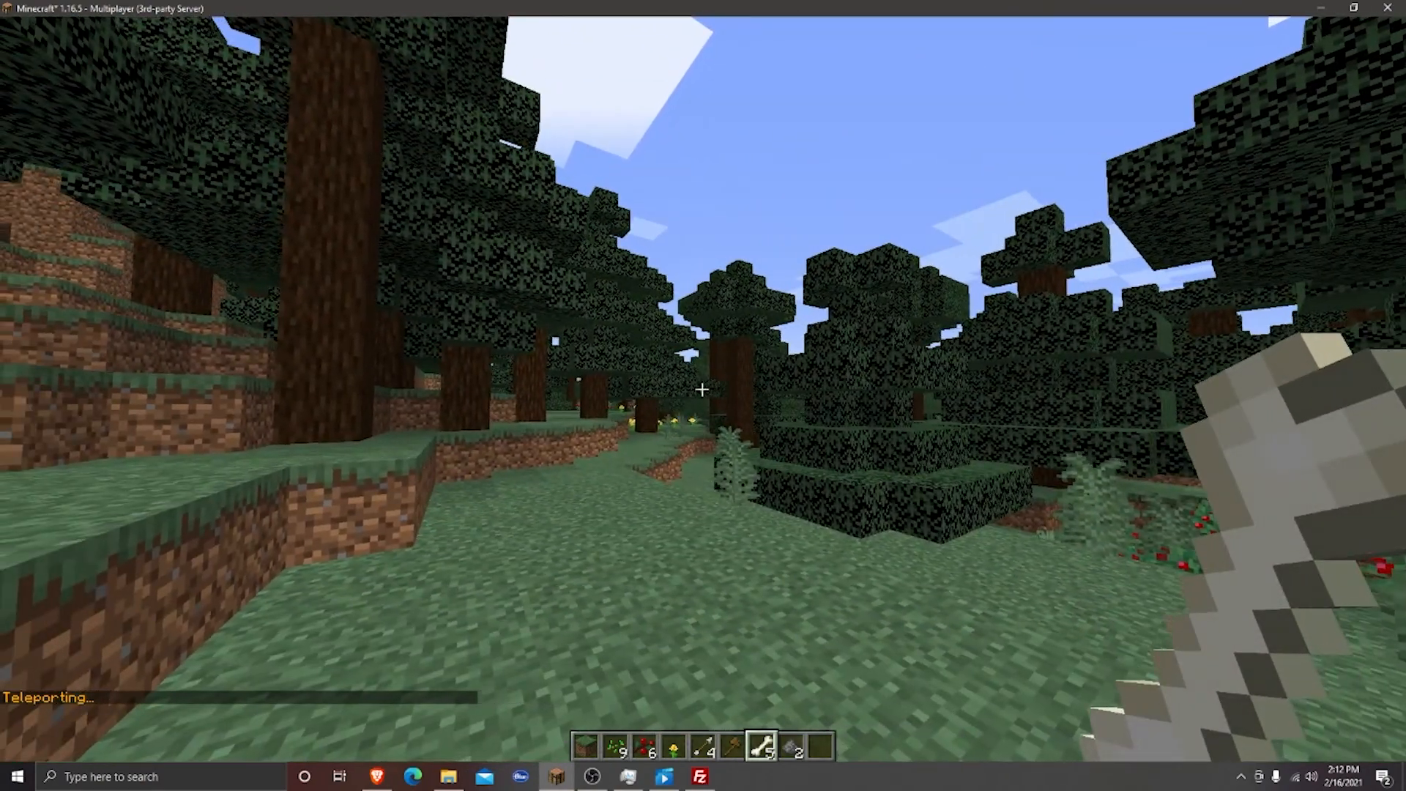
pyautogui.press('/')
pyautogui.write('deop')
pyautogui.press('Return')
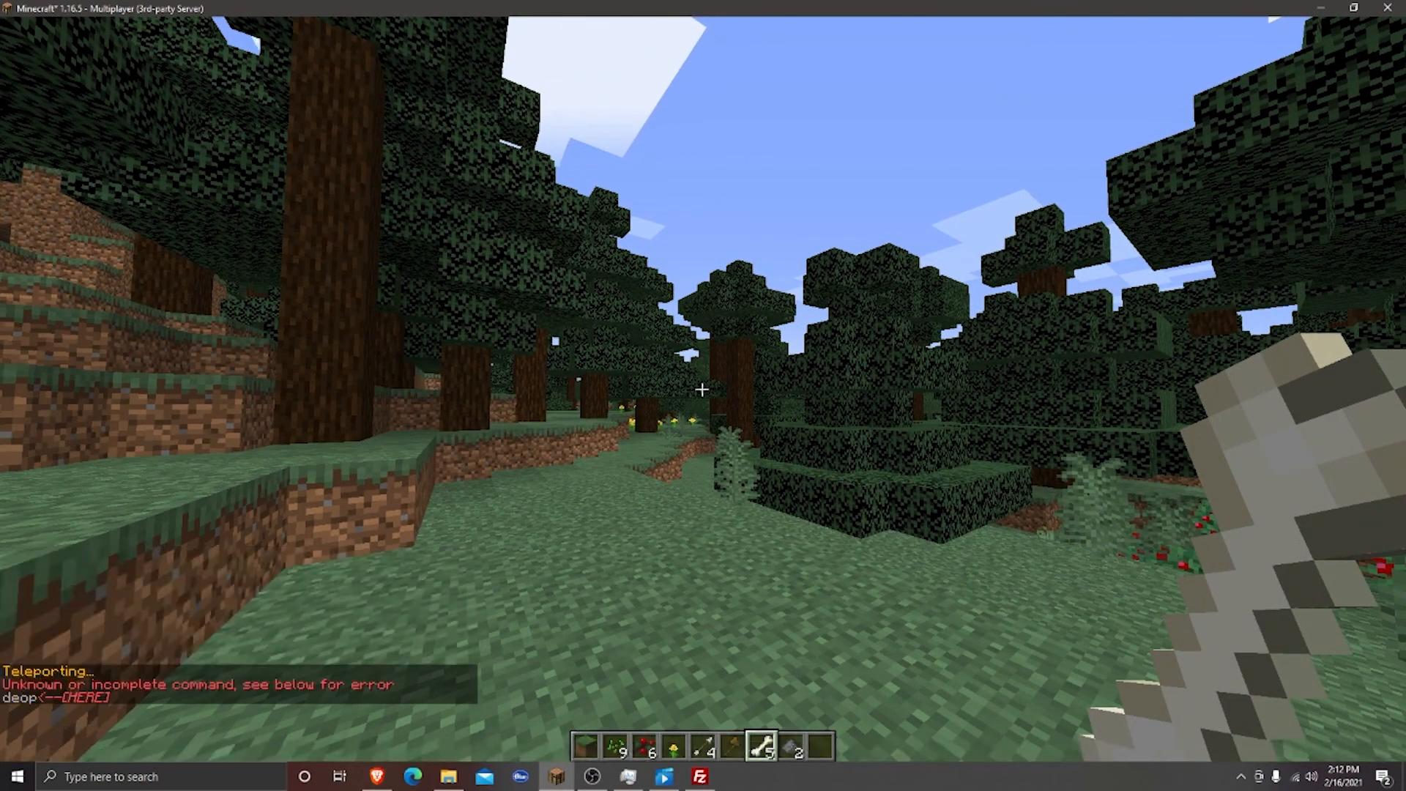
pyautogui.press('/')
pyautogui.write('deop')
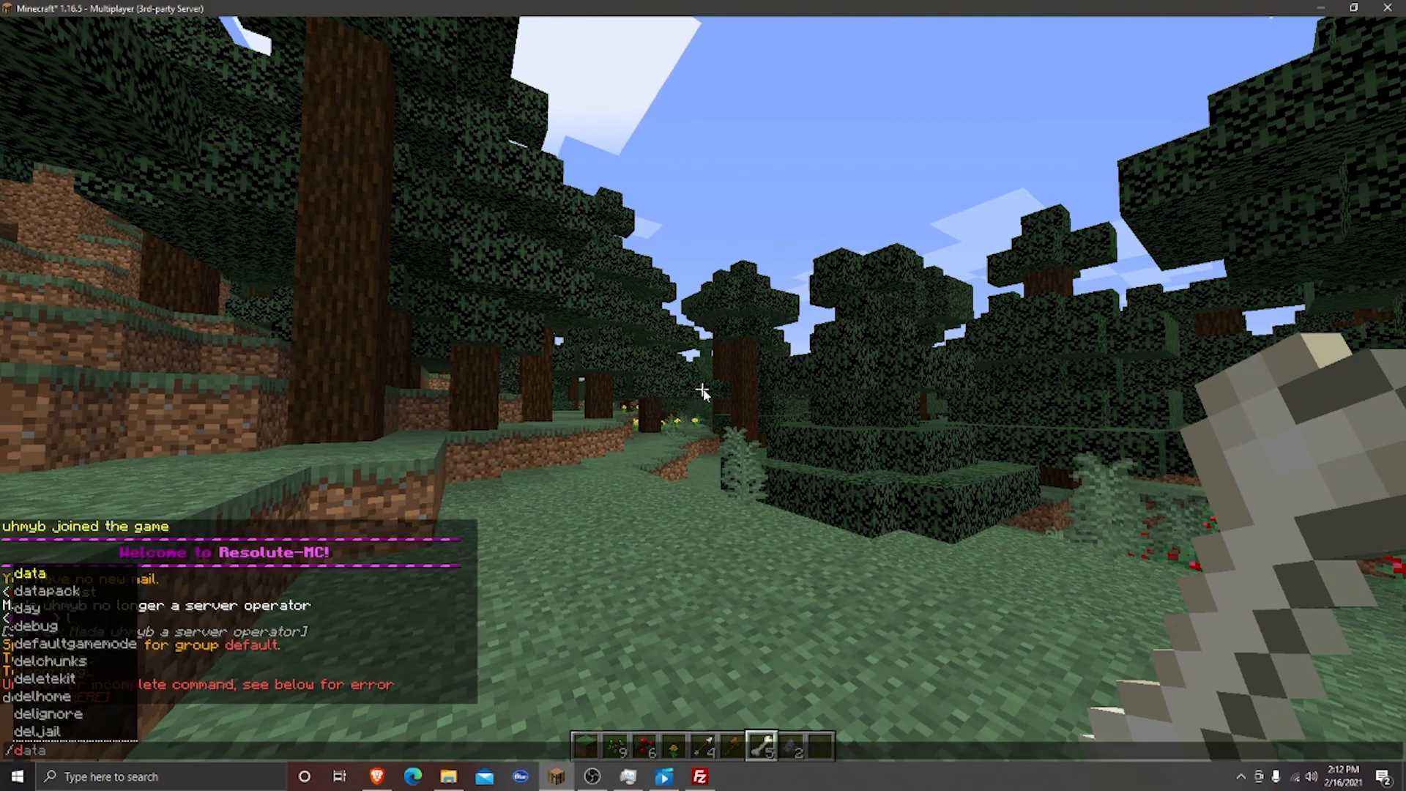
pyautogui.write(' uhmyb')
pyautogui.press('Return')
pyautogui.press('a')
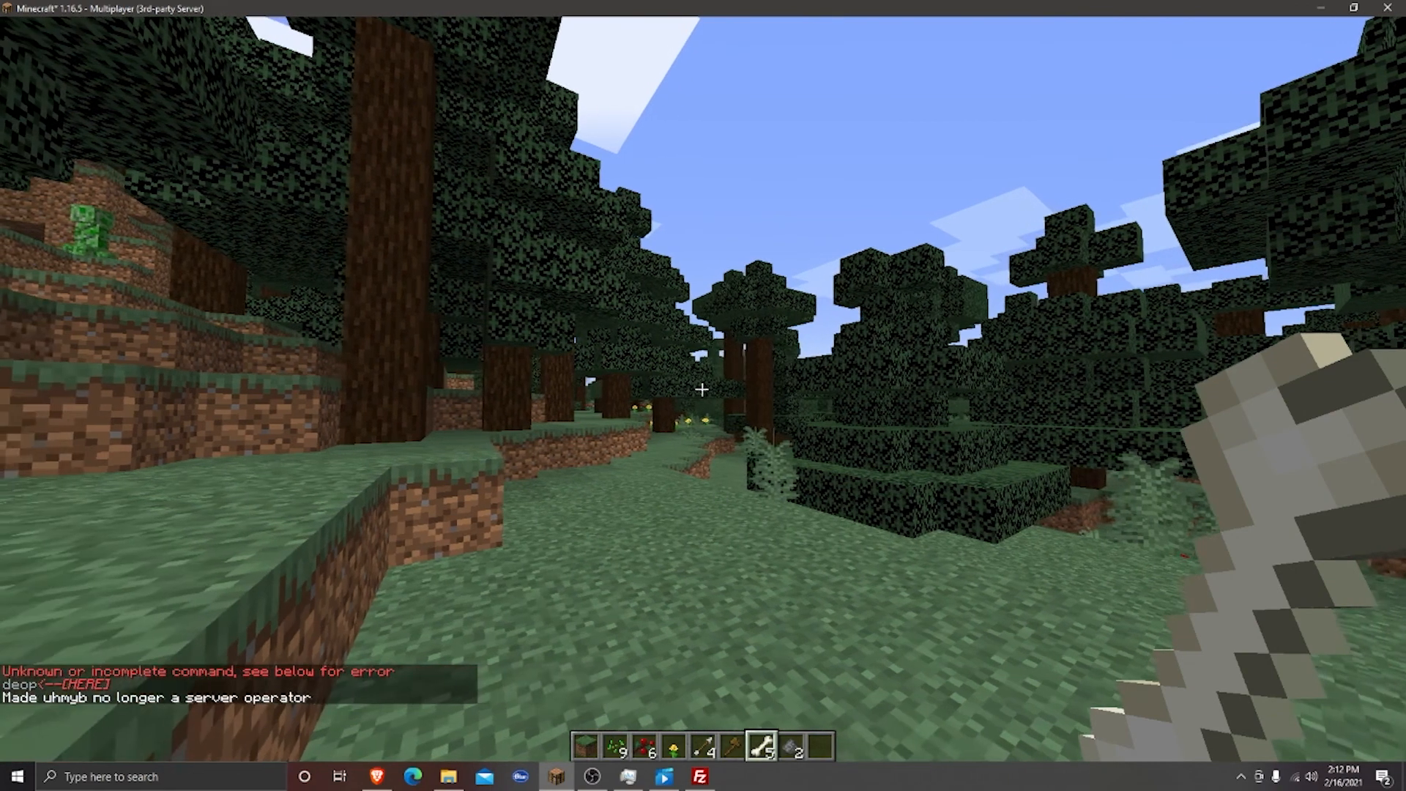
# Run /spawn as a regular player and stand still through the teleport delay
pyautogui.press('/')
pyautogui.write('spawn')
pyautogui.press('Return')
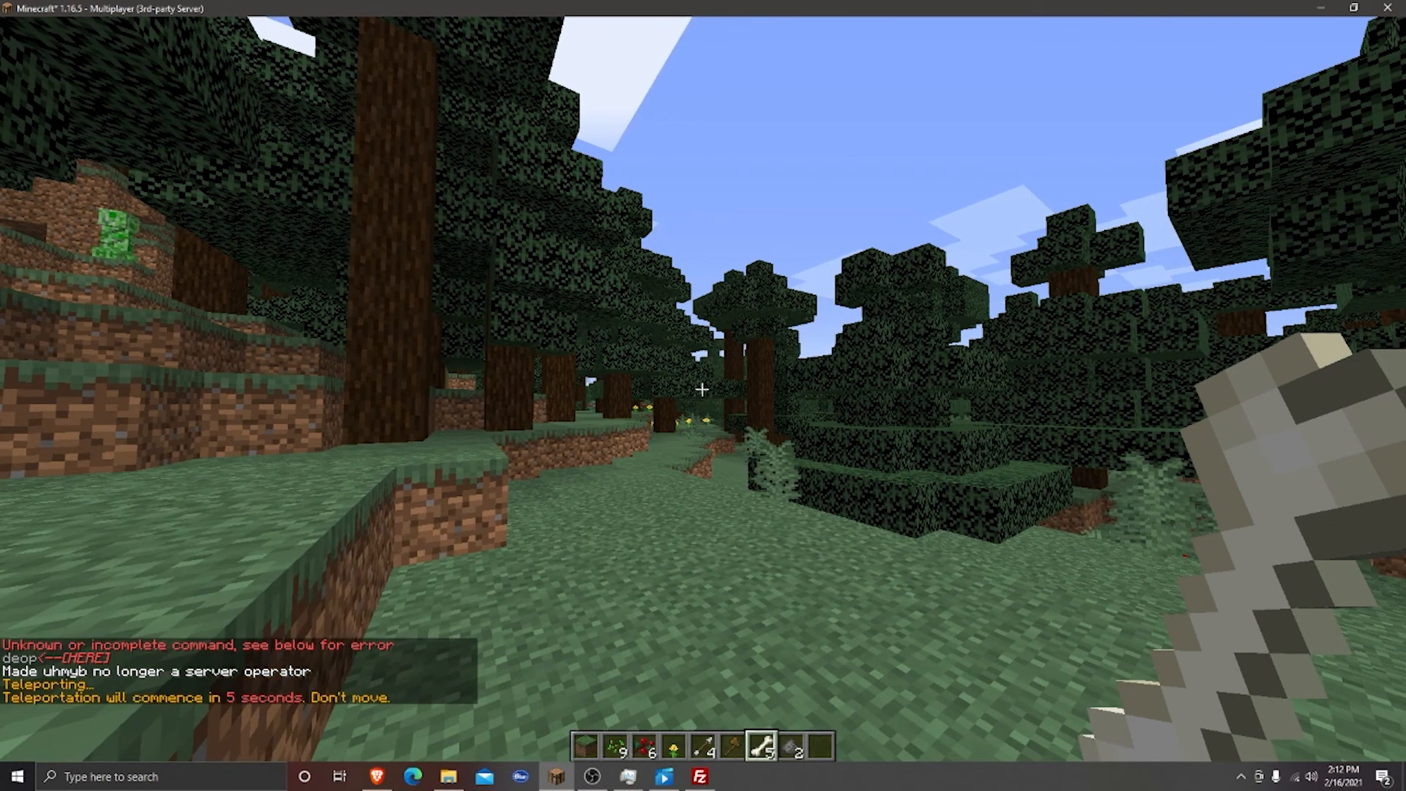
pyautogui.press('t')
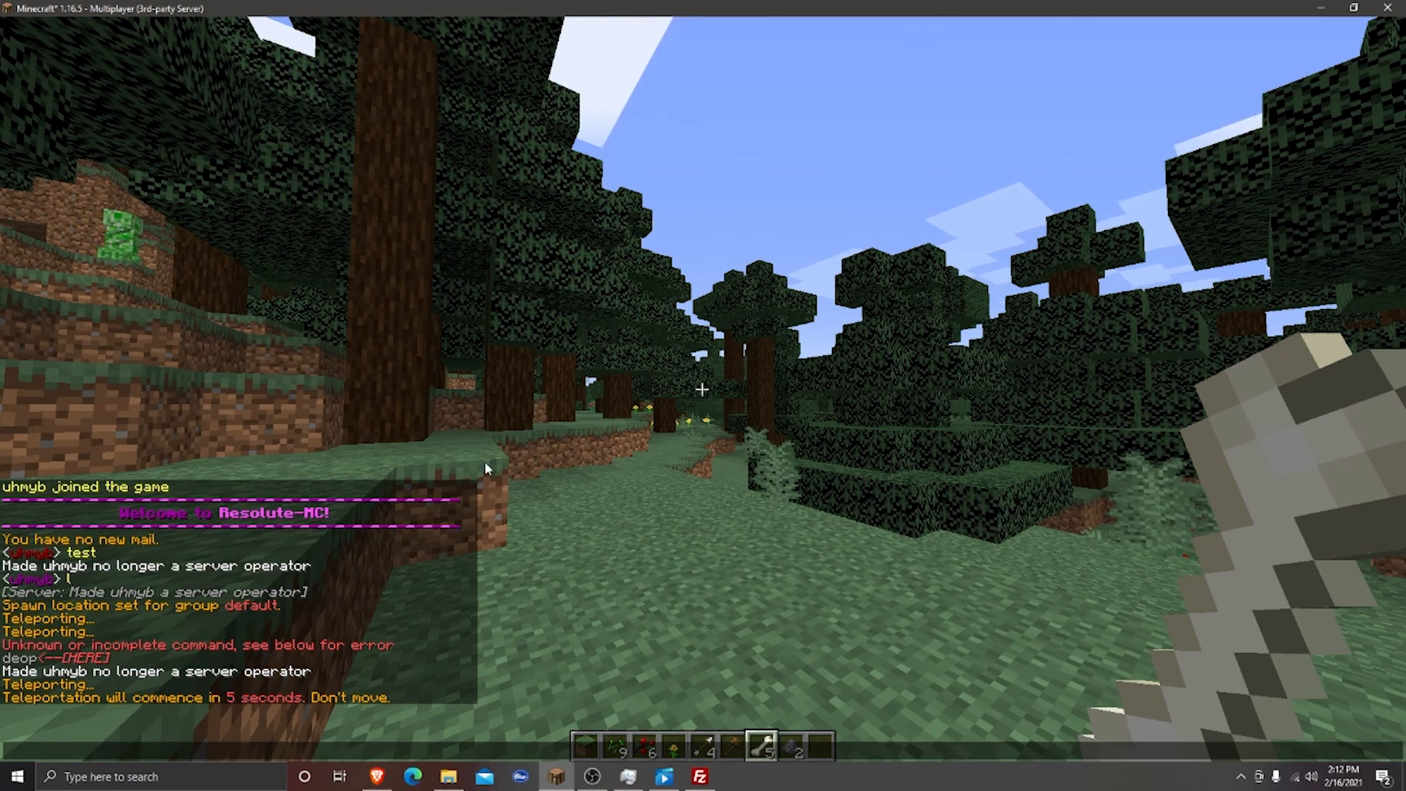
pyautogui.press('Escape')
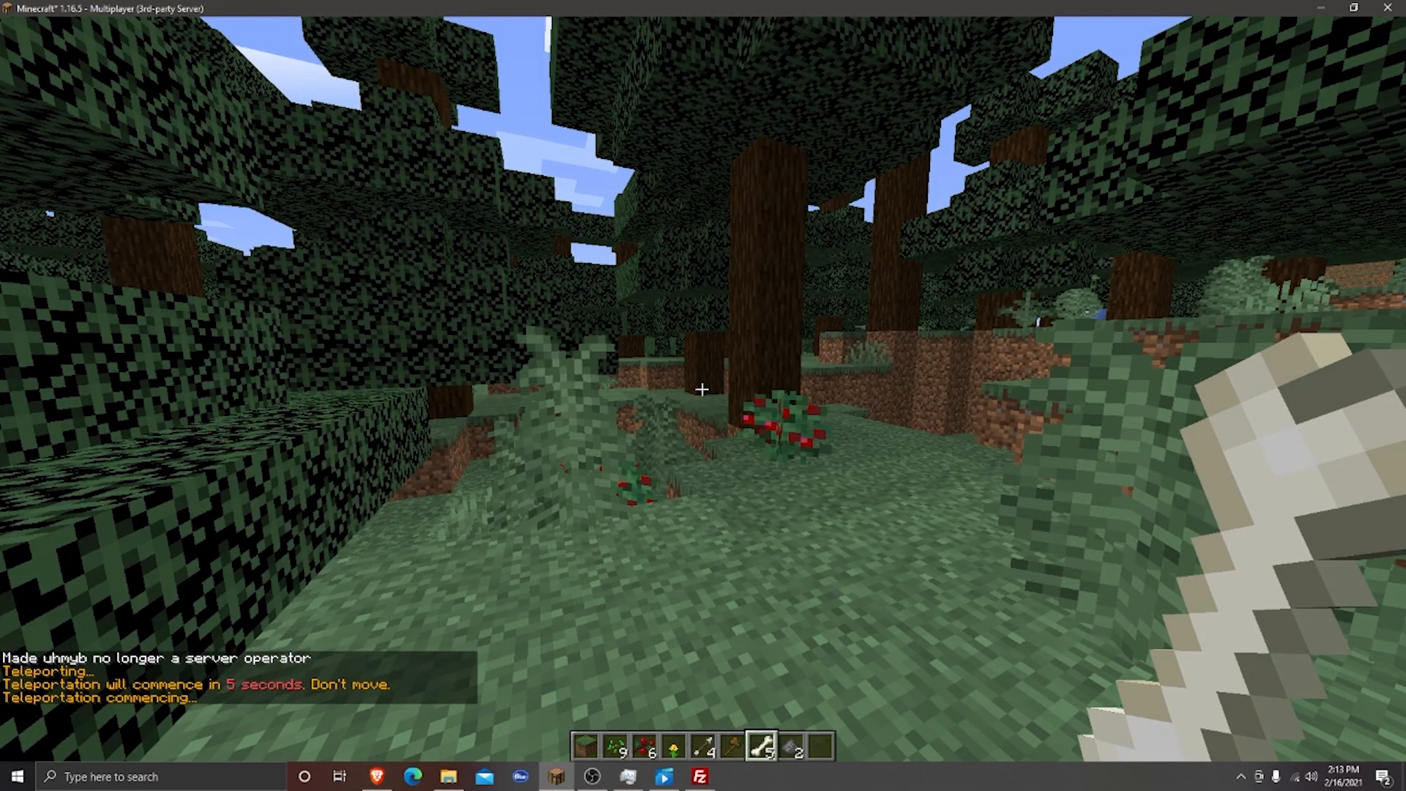
# Try the /heal command without operator status and reopen the chat to review the response
pyautogui.press('t')
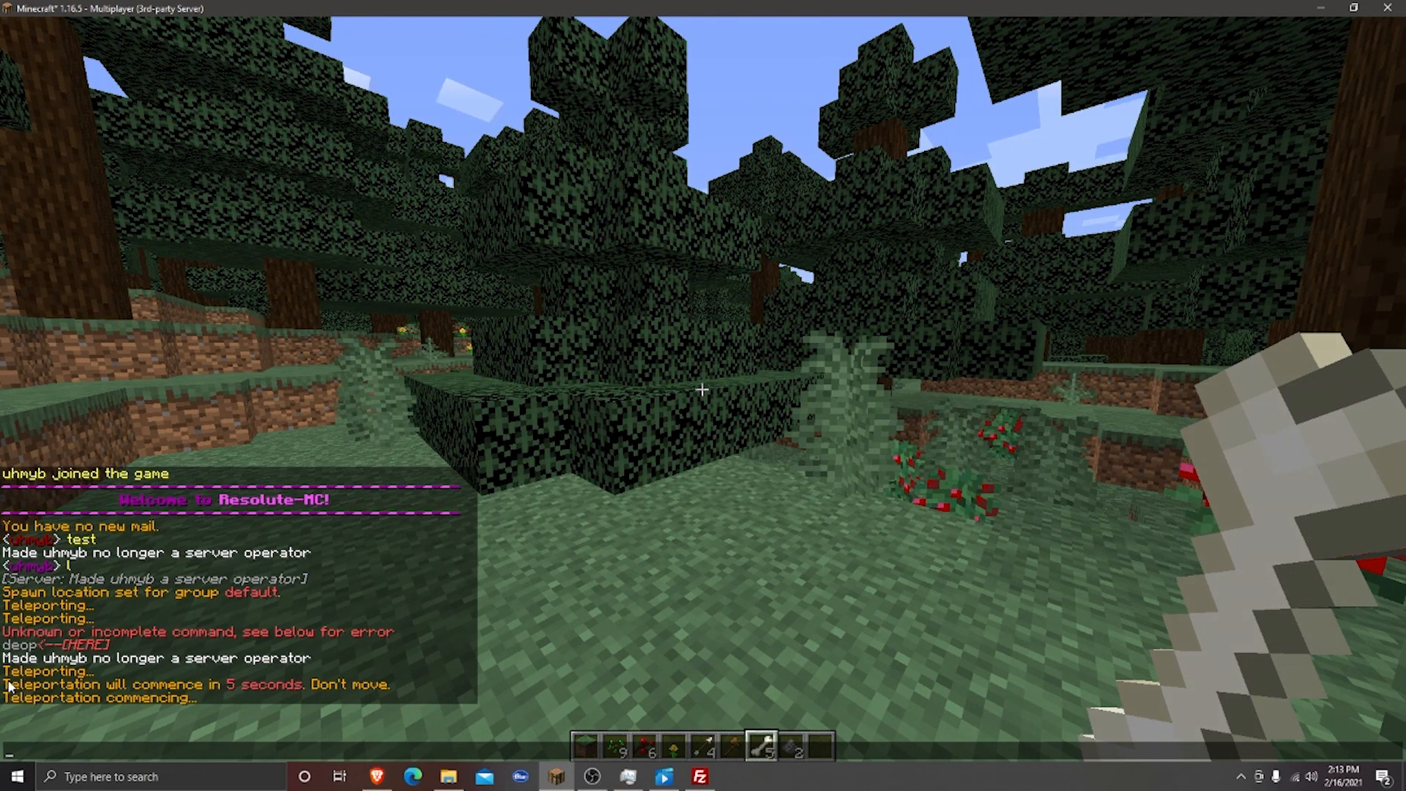
pyautogui.write('/heal')
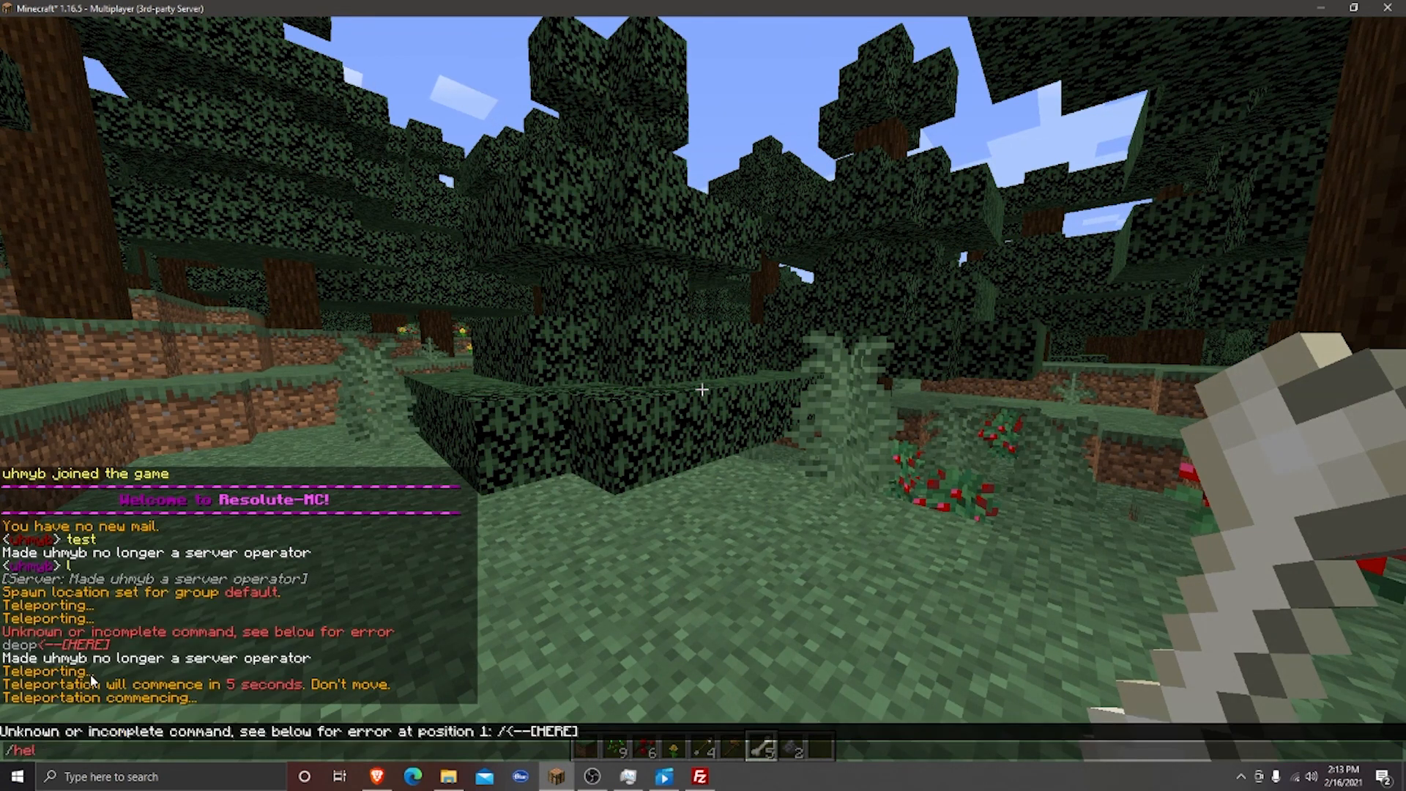
pyautogui.press('Return')
pyautogui.press('t')
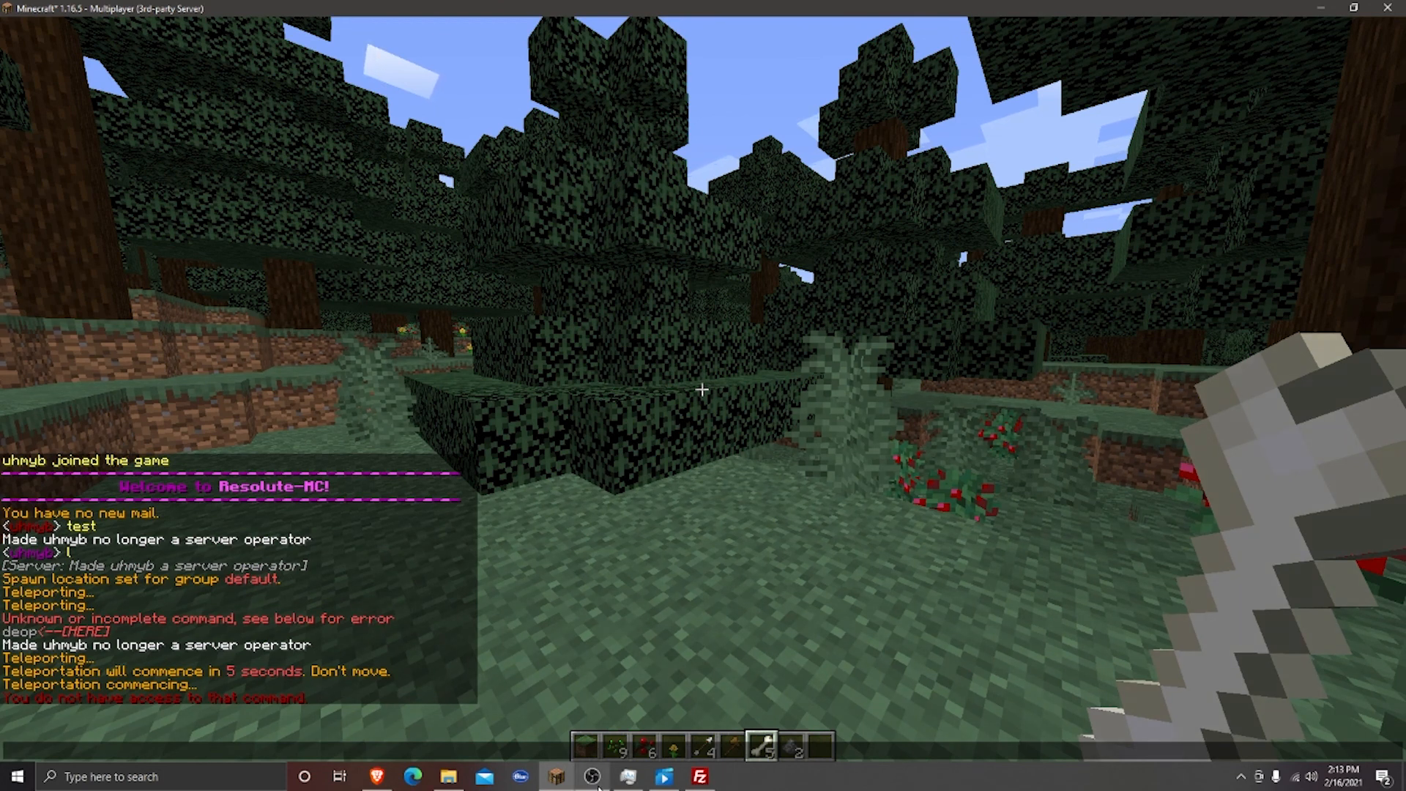
pyautogui.moveTo(597, 786)
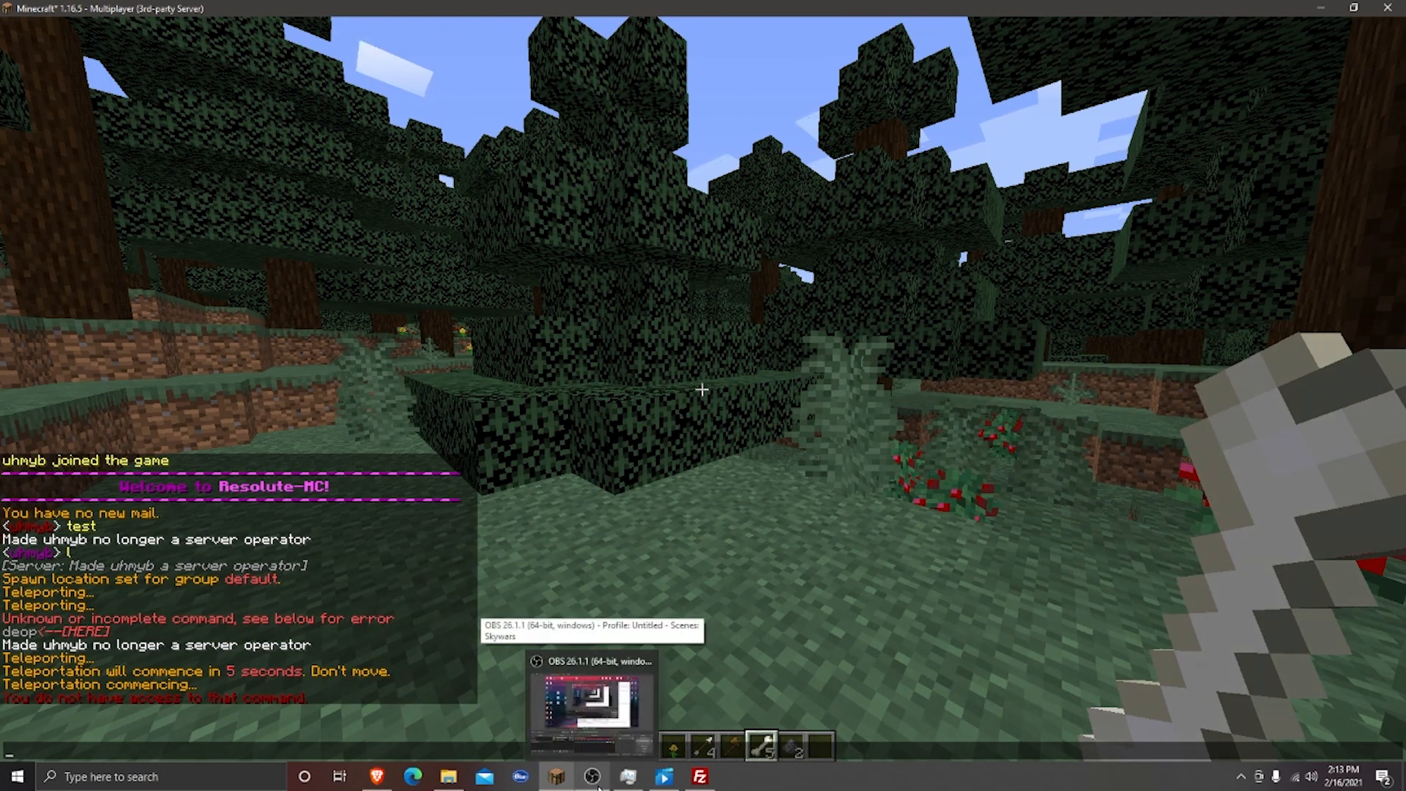